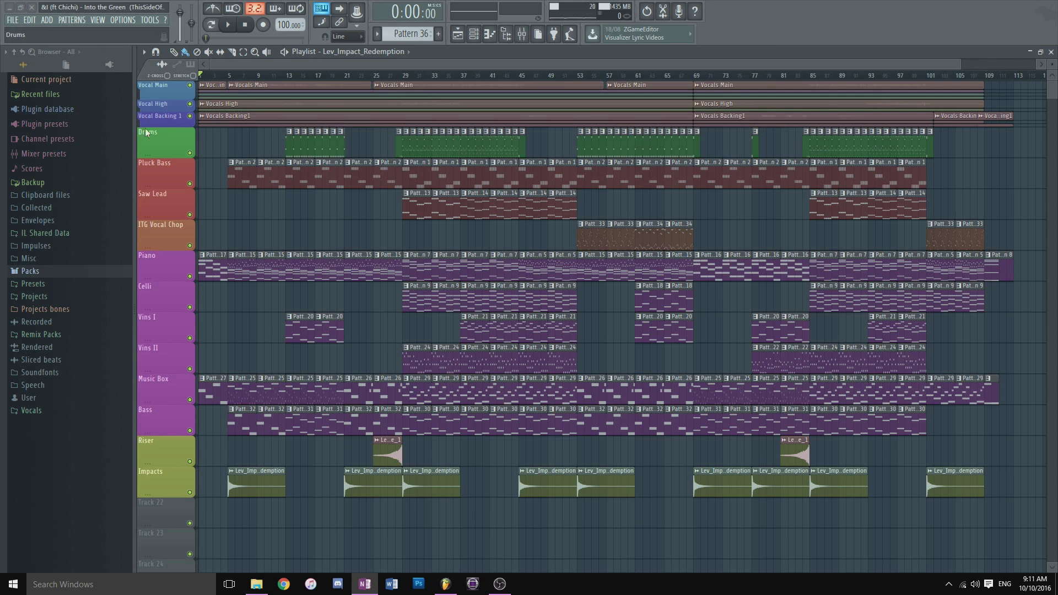
Expand the Vocal Main, Vocal High and Vocal Backing 1 track groups and leave only the vocal tracks unmuted.
{"action": "left_click", "coordinate": [165, 111]}
{"action": "left_click", "coordinate": [157, 108]}
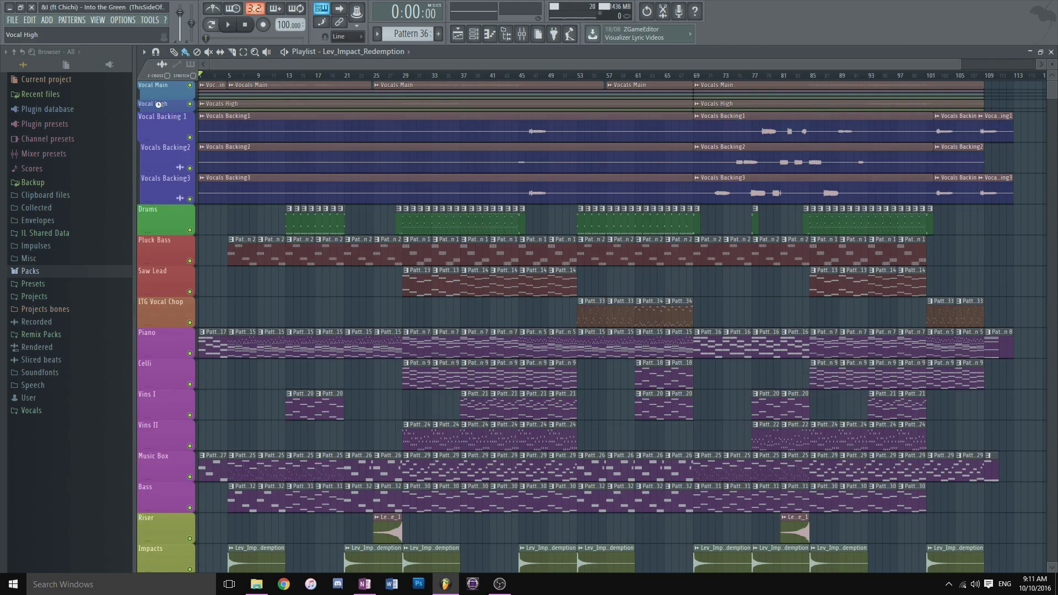
{"action": "left_click", "coordinate": [158, 104]}
{"action": "left_click", "coordinate": [162, 89]}
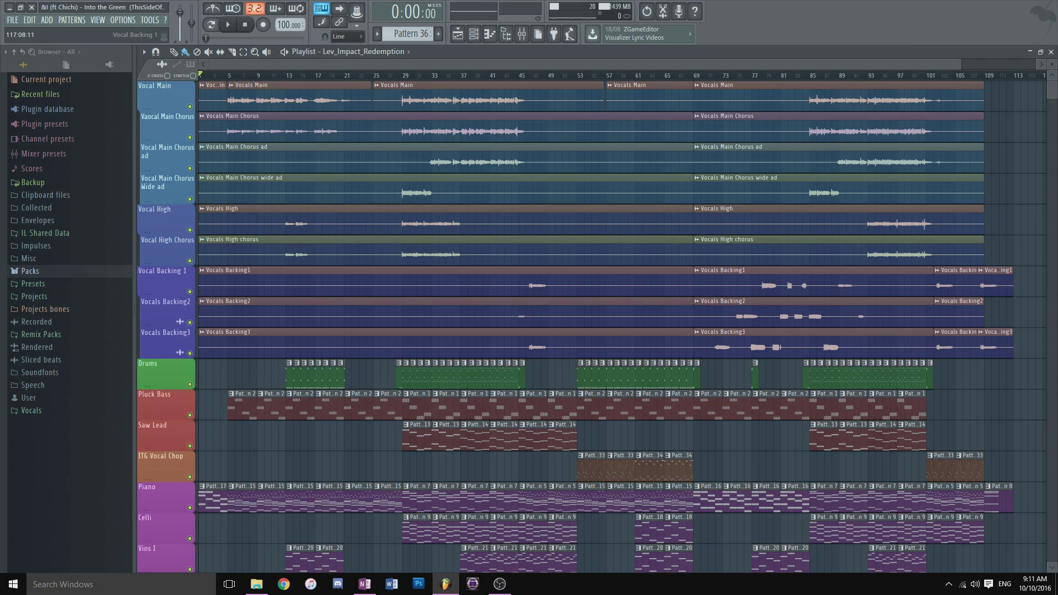
{"action": "right_click", "coordinate": [190, 106]}
{"action": "left_click_drag", "start_coordinate": [185, 137], "coordinate": [200, 354]}
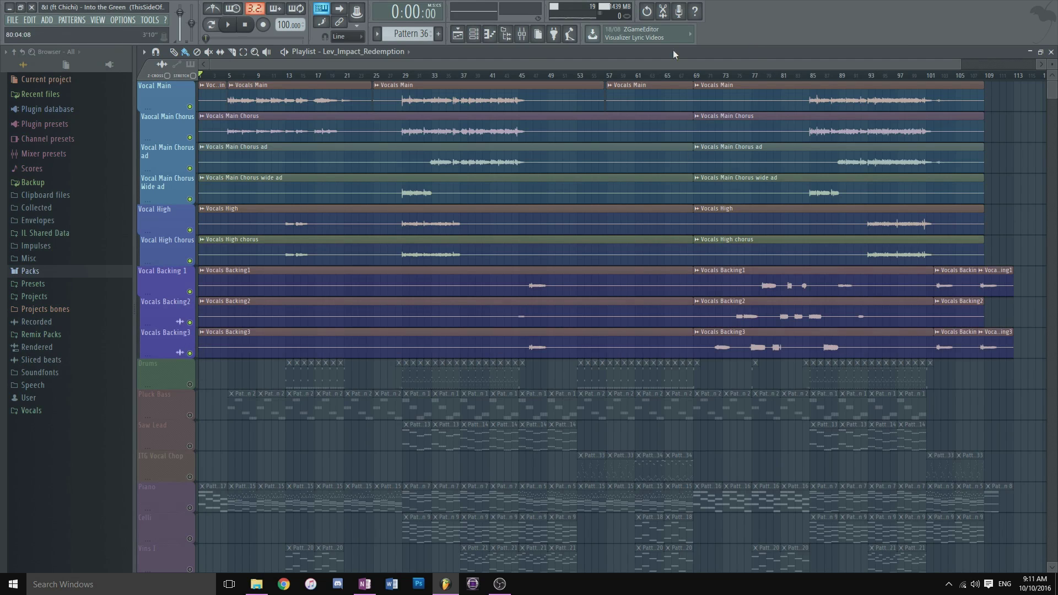
Disable the effects on mixer tracks 3 to 10, from the Vocals Main Chorus ad track through Vocal Out, and close the mixer.
{"action": "left_click", "coordinate": [521, 34]}
{"action": "scroll", "coordinate": [725, 67], "scroll_direction": "right", "scroll_amount": 6}
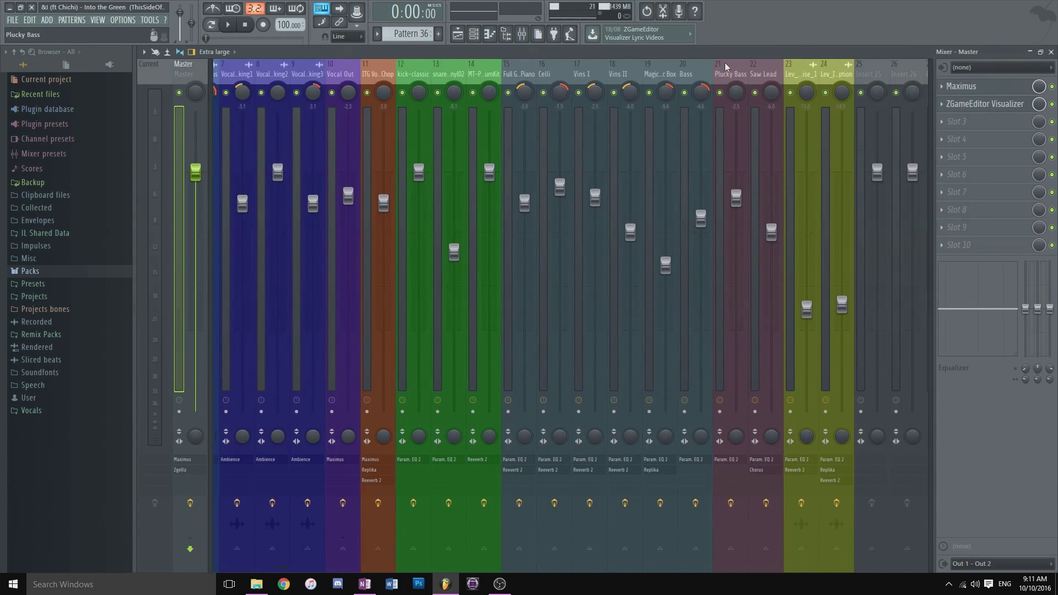
{"action": "scroll", "coordinate": [496, 72], "scroll_direction": "left", "scroll_amount": 5}
{"action": "scroll", "coordinate": [439, 76], "scroll_direction": "left", "scroll_amount": 1}
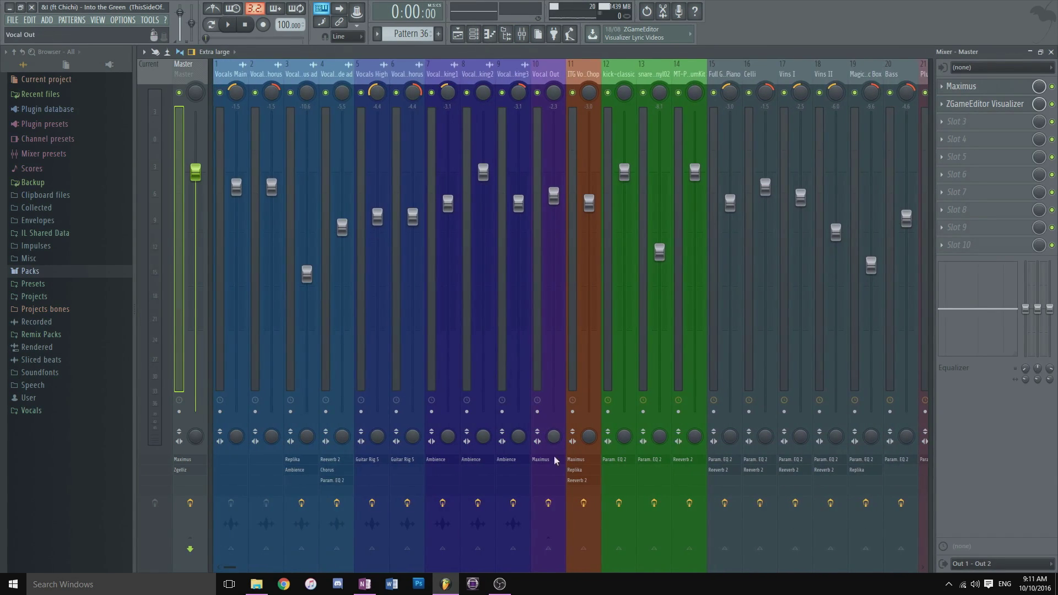
{"action": "left_click_drag", "start_coordinate": [524, 509], "coordinate": [302, 503]}
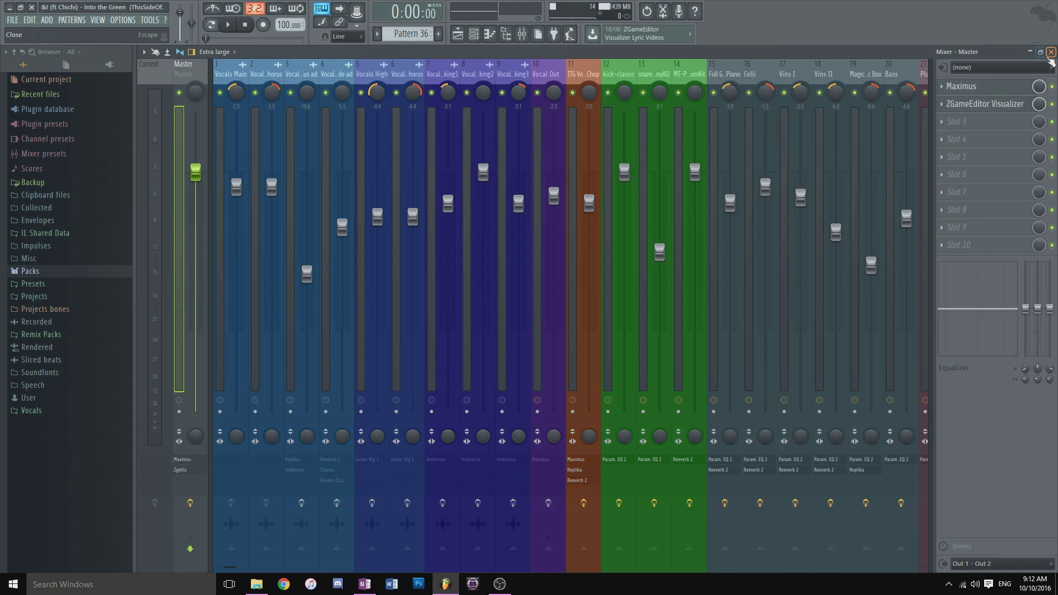
{"action": "left_click", "coordinate": [1051, 52]}
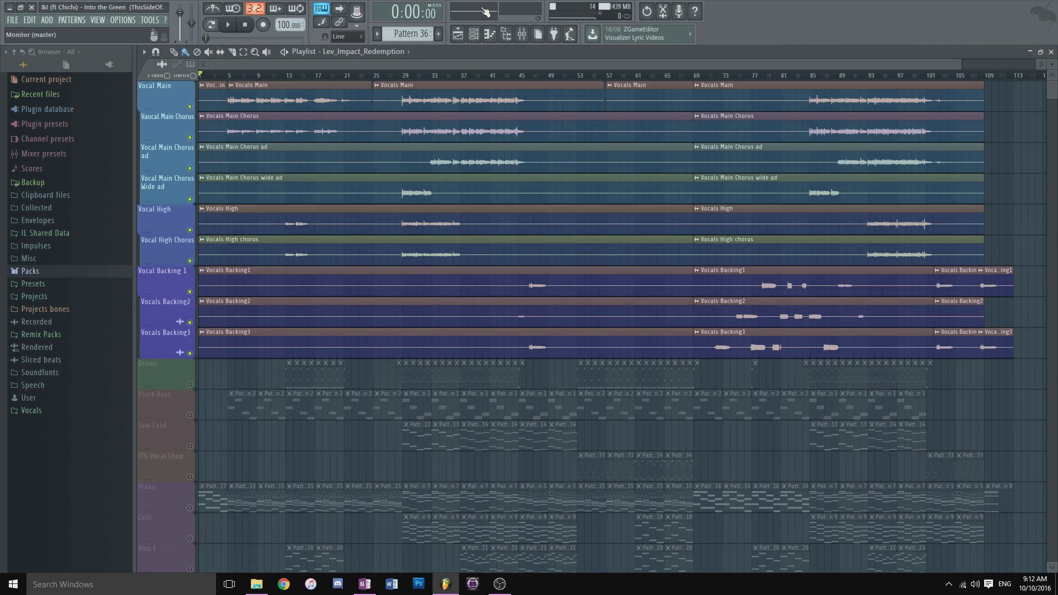
Play back the vocals without effects from the chorus at bar 85.
{"action": "scroll", "coordinate": [714, 67], "scroll_direction": "right", "scroll_amount": 3}
{"action": "left_click", "coordinate": [713, 78]}
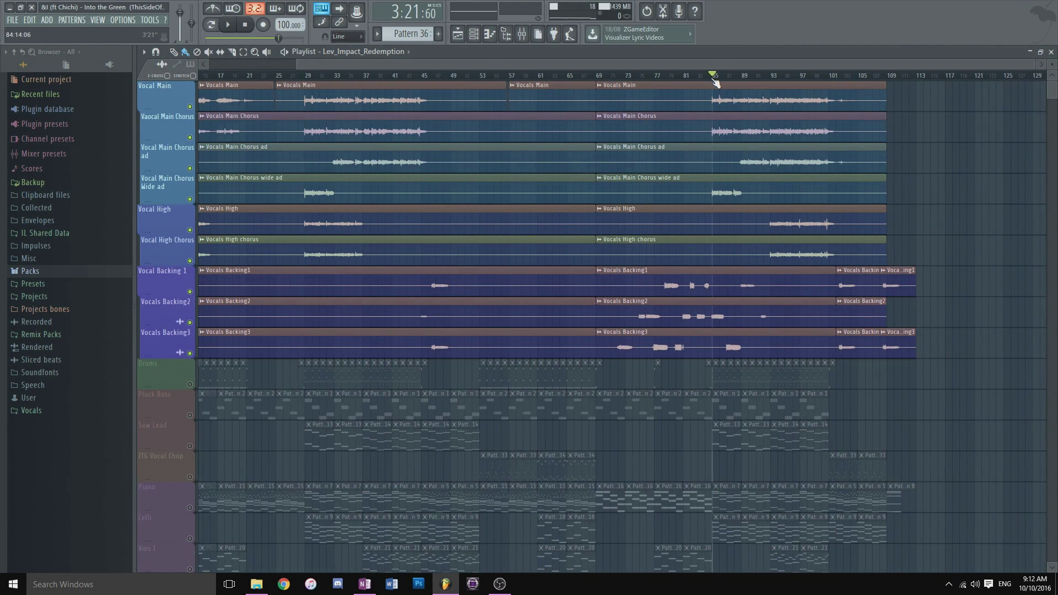
{"action": "key", "text": "space"}
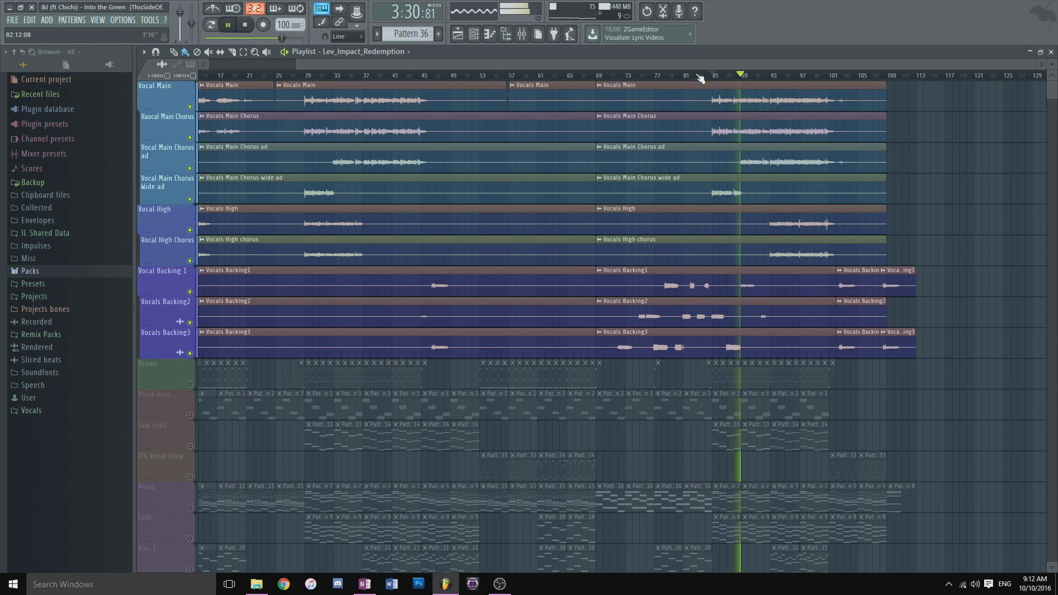
{"action": "key", "text": "space"}
Re-enable the effects on mixer tracks 3 to 10 through Vocal Out and close the mixer.
{"action": "left_click", "coordinate": [528, 37]}
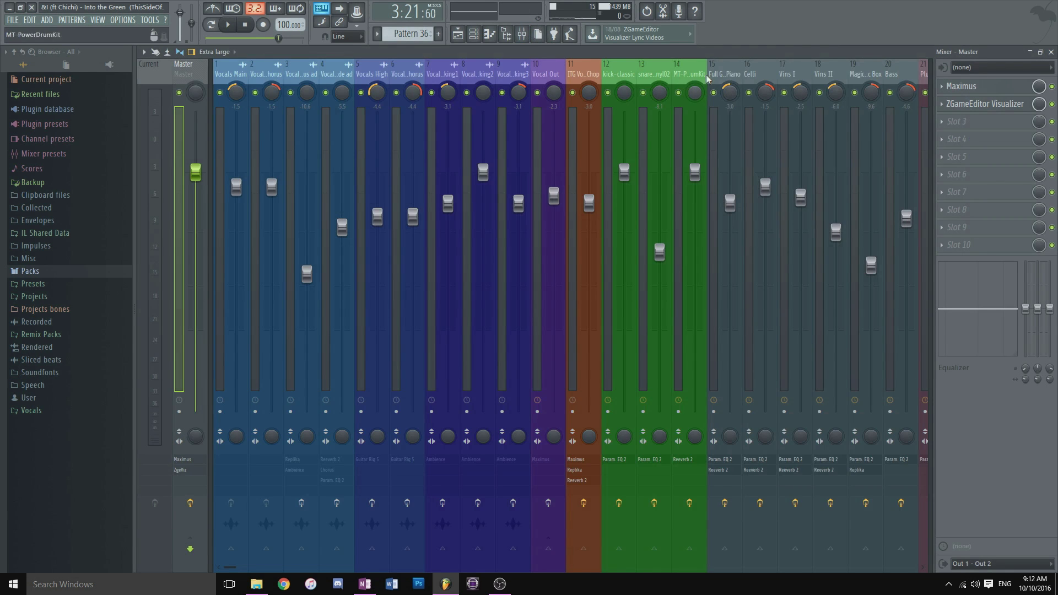
{"action": "scroll", "coordinate": [704, 73], "scroll_direction": "down", "scroll_amount": 3}
{"action": "scroll", "coordinate": [700, 72], "scroll_direction": "up", "scroll_amount": 5}
{"action": "left_click", "coordinate": [302, 502]}
{"action": "left_click", "coordinate": [337, 502]}
{"action": "left_click", "coordinate": [372, 502]}
{"action": "left_click", "coordinate": [407, 502]}
{"action": "left_click", "coordinate": [442, 502]}
{"action": "left_click", "coordinate": [478, 502]}
{"action": "left_click", "coordinate": [513, 502]}
{"action": "left_click", "coordinate": [548, 503]}
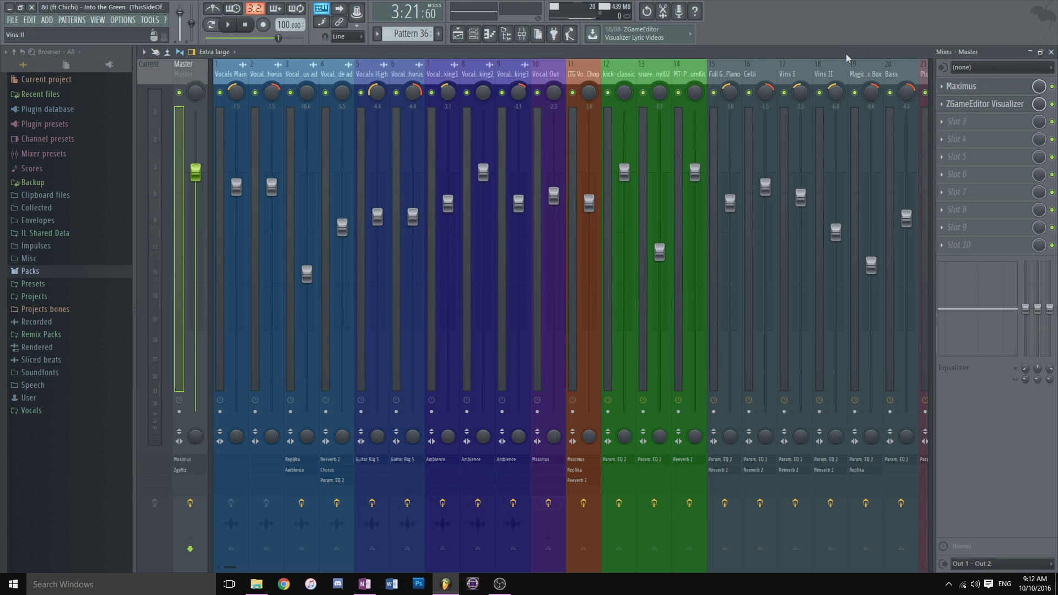
{"action": "left_click", "coordinate": [1051, 52]}
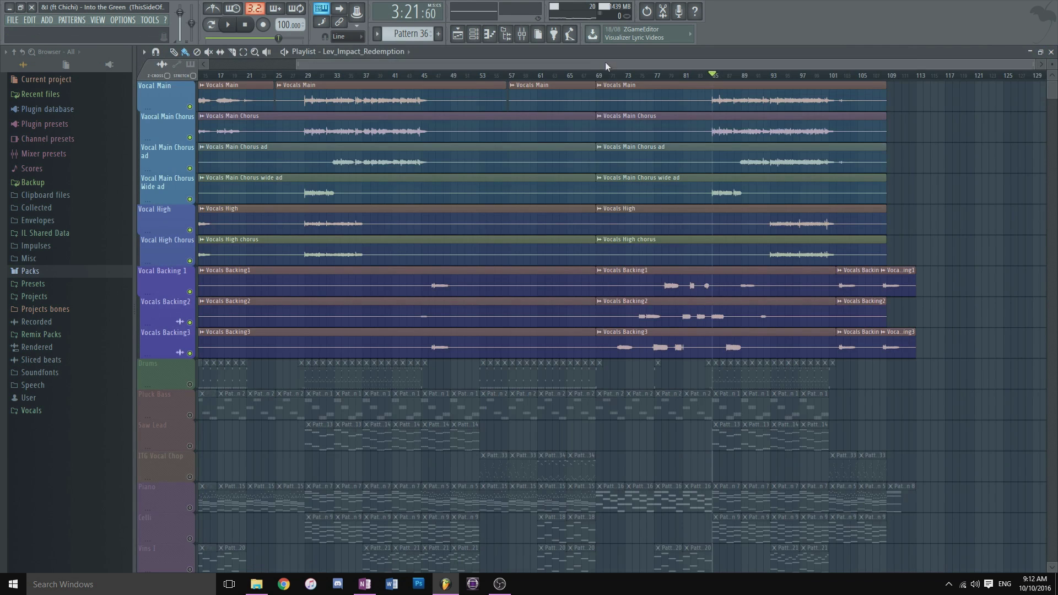
Solo the Drums track in the playlist and play it back from bar 29.
{"action": "right_click", "coordinate": [191, 386]}
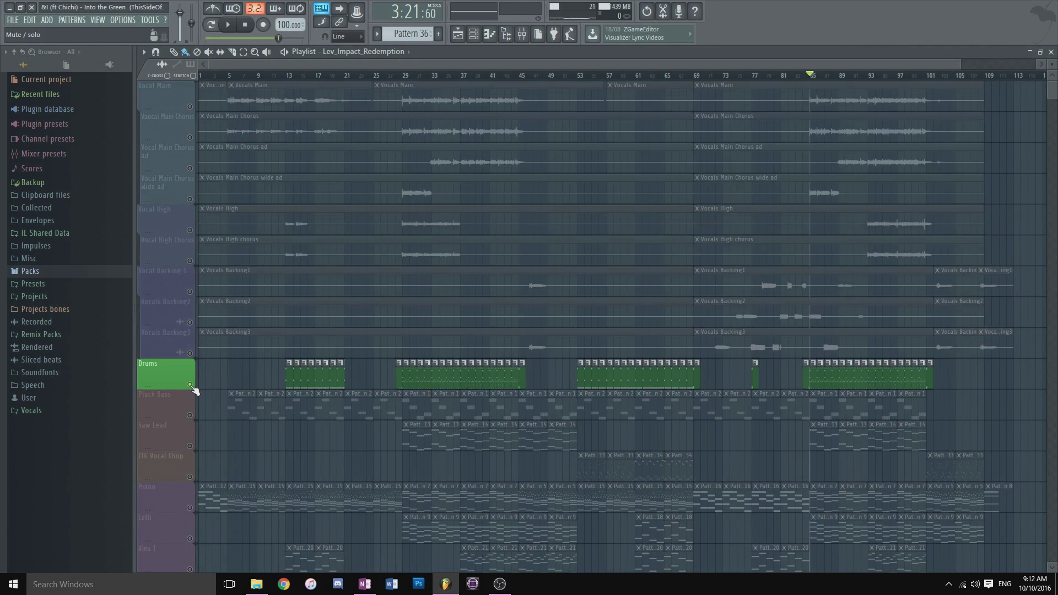
{"action": "scroll", "coordinate": [538, 203], "scroll_direction": "down", "scroll_amount": 3}
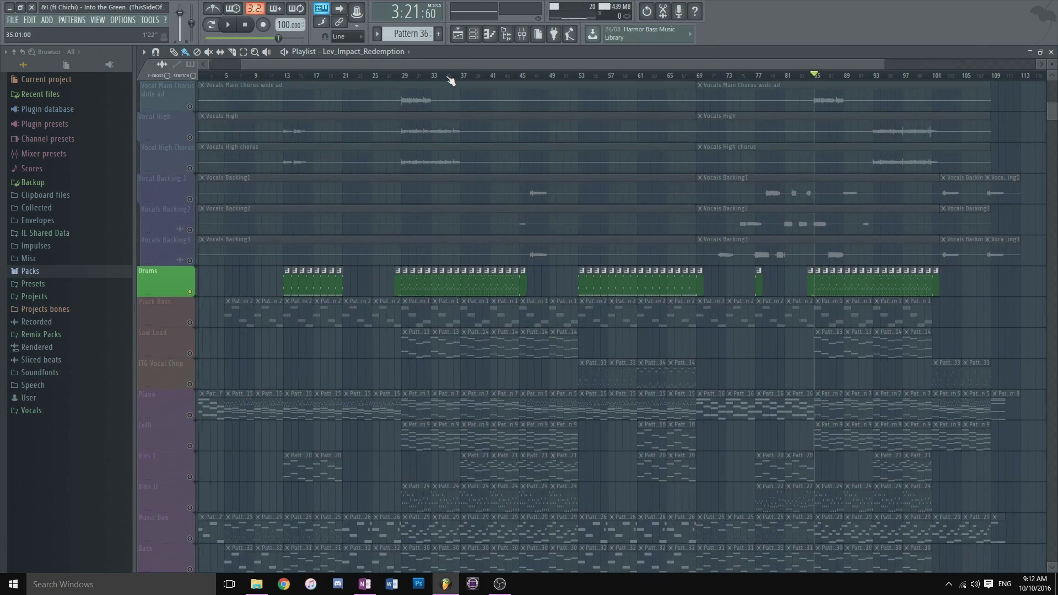
{"action": "scroll", "coordinate": [450, 80], "scroll_direction": "up", "scroll_amount": 5}
{"action": "scroll", "coordinate": [451, 80], "scroll_direction": "down", "scroll_amount": 2}
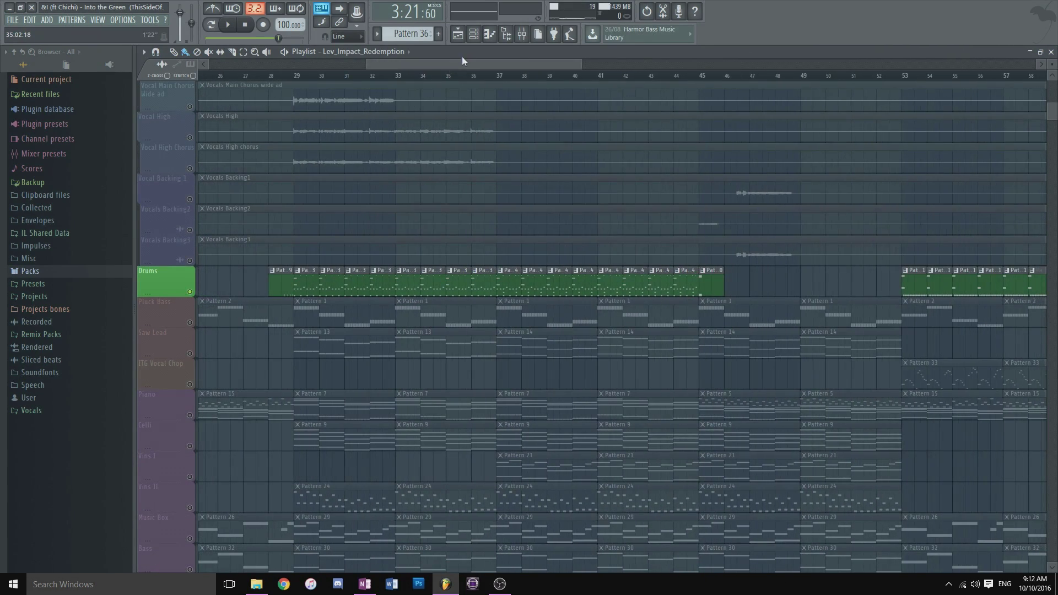
{"action": "left_click_drag", "start_coordinate": [464, 65], "coordinate": [482, 224]}
{"action": "scroll", "coordinate": [471, 193], "scroll_direction": "up", "scroll_amount": 3}
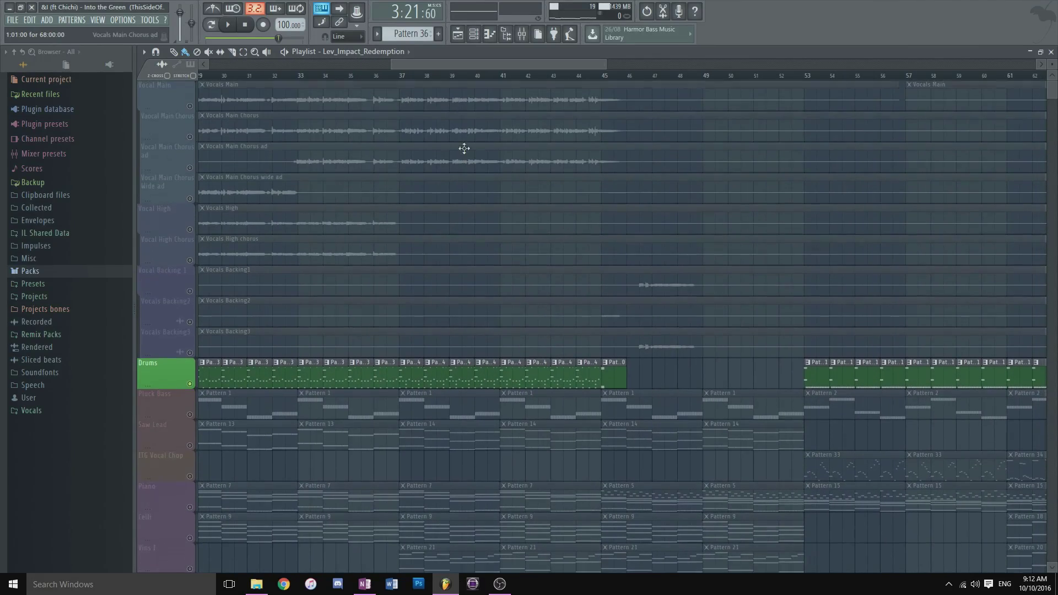
{"action": "left_click_drag", "start_coordinate": [523, 68], "coordinate": [479, 78]}
{"action": "scroll", "coordinate": [536, 102], "scroll_direction": "down", "scroll_amount": 5}
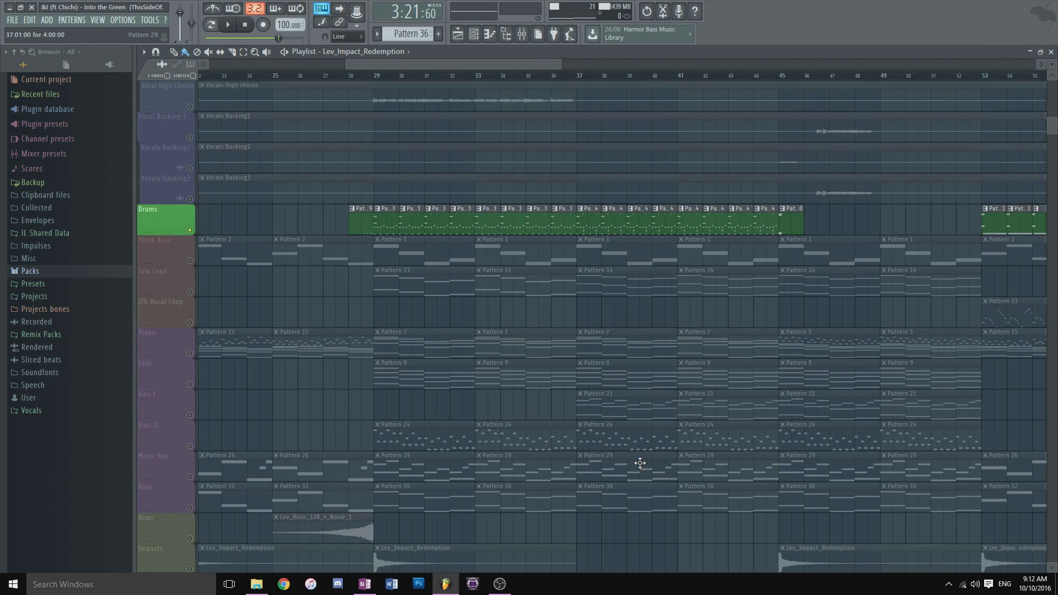
{"action": "scroll", "coordinate": [638, 461], "scroll_direction": "down", "scroll_amount": 5}
{"action": "scroll", "coordinate": [638, 462], "scroll_direction": "up", "scroll_amount": 1}
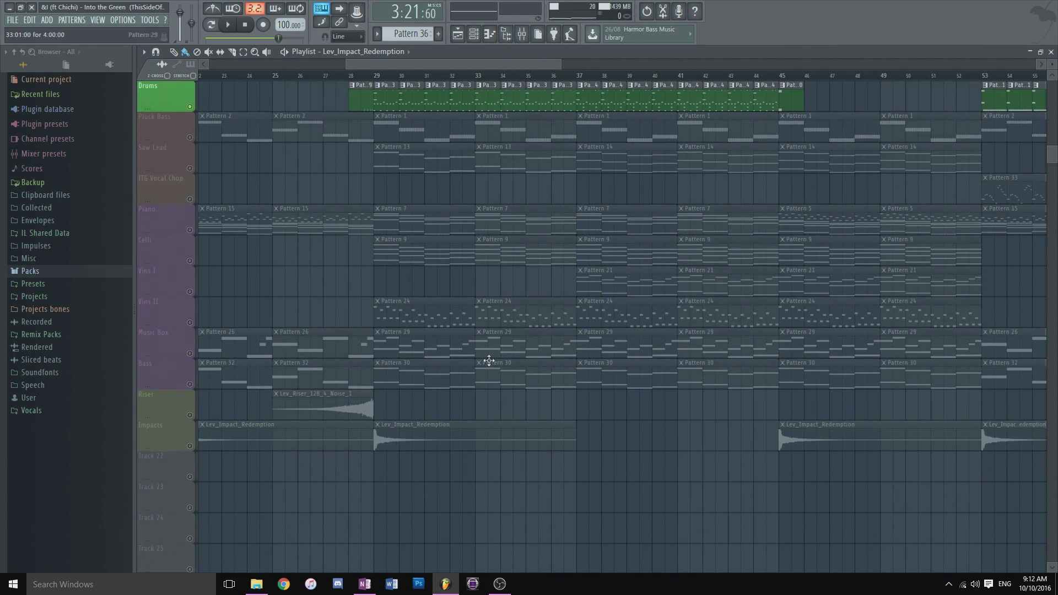
{"action": "scroll", "coordinate": [503, 502], "scroll_direction": "up", "scroll_amount": 1}
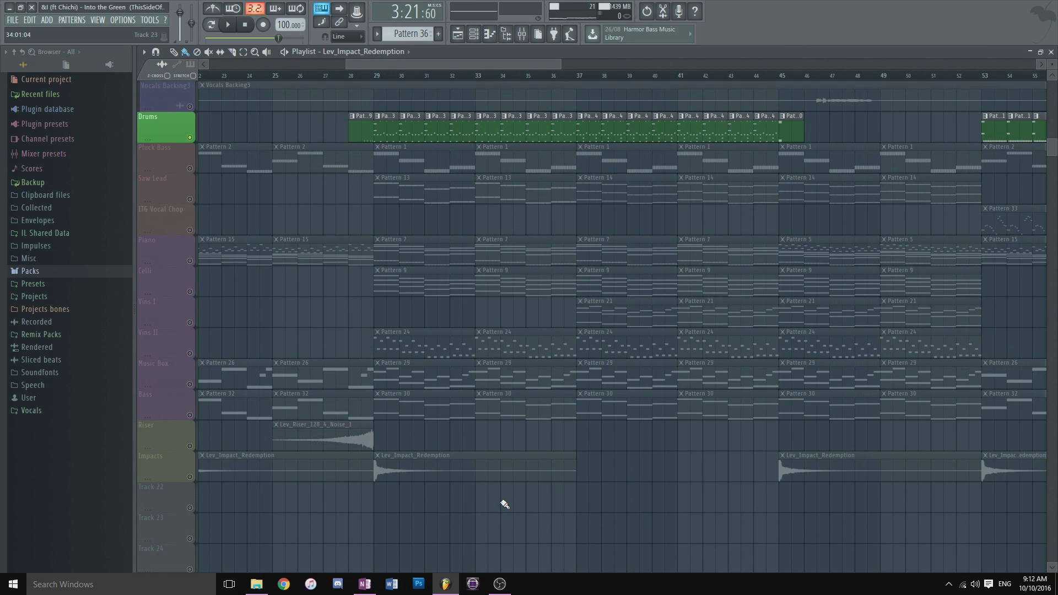
{"action": "left_click", "coordinate": [378, 78]}
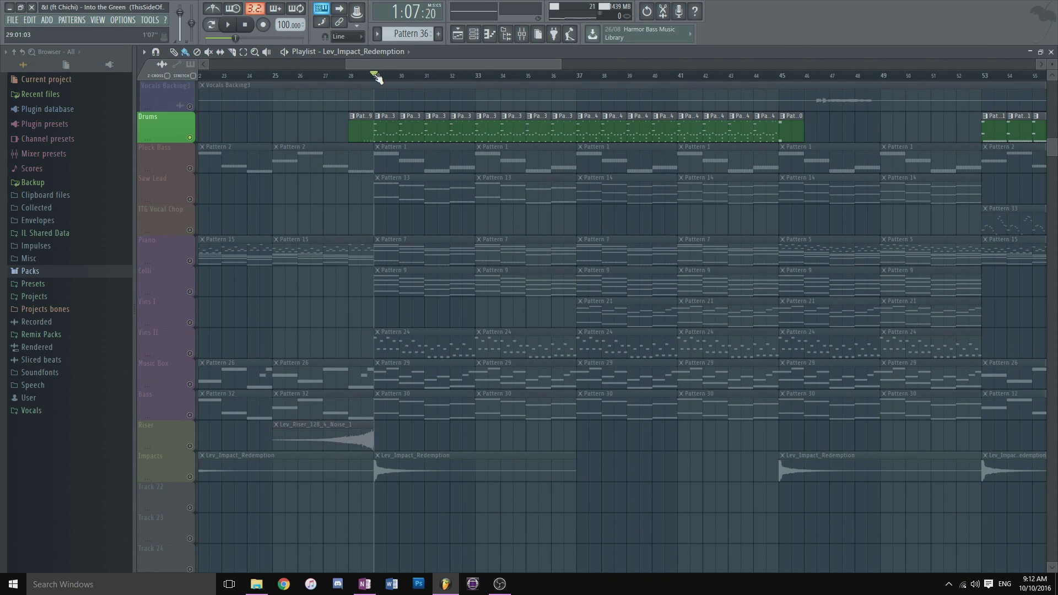
{"action": "key", "text": "space"}
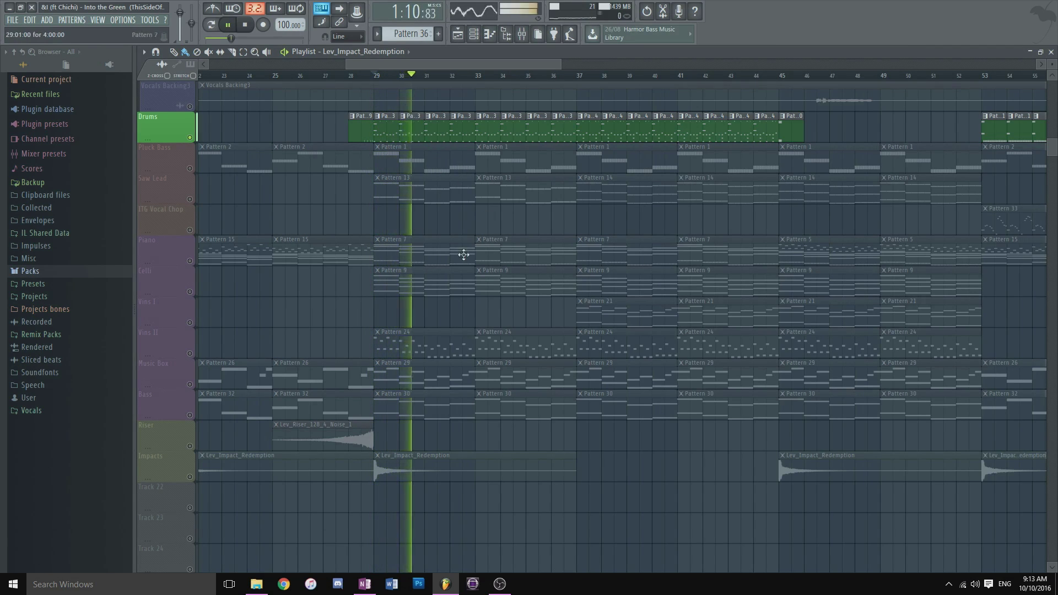
{"action": "key", "text": "space"}
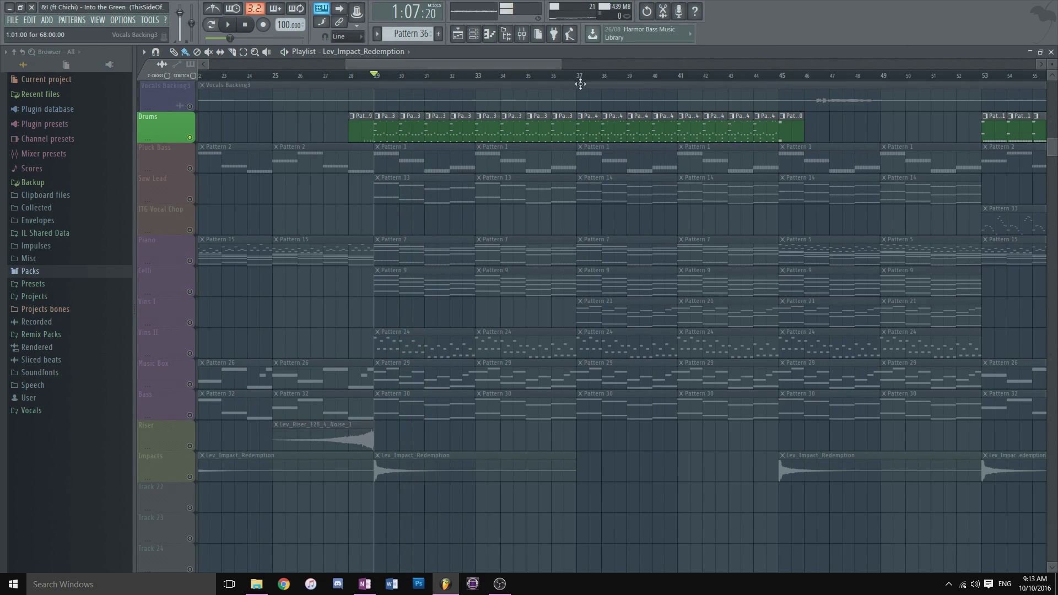
Play back the soloed drums from bar 37, where the Pattern 4 clips begin.
{"action": "left_click", "coordinate": [578, 77]}
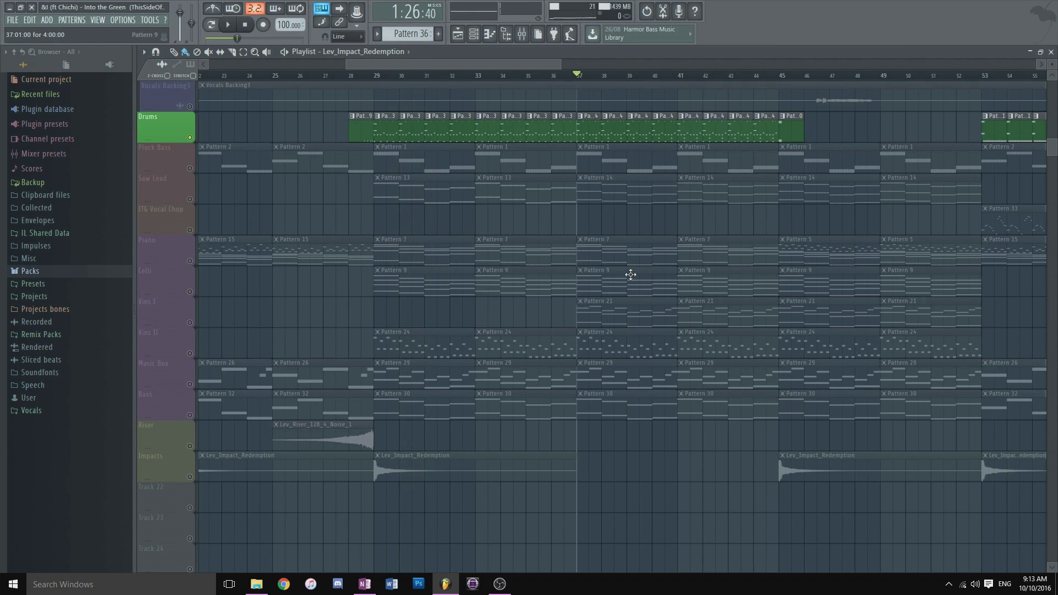
{"action": "key", "text": "space"}
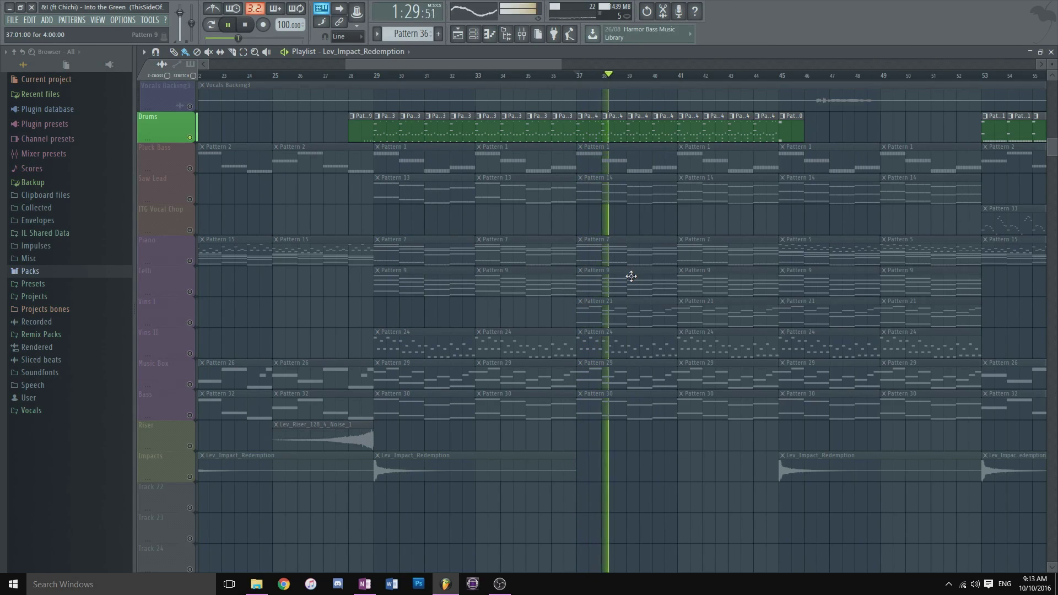
{"action": "key", "text": "space"}
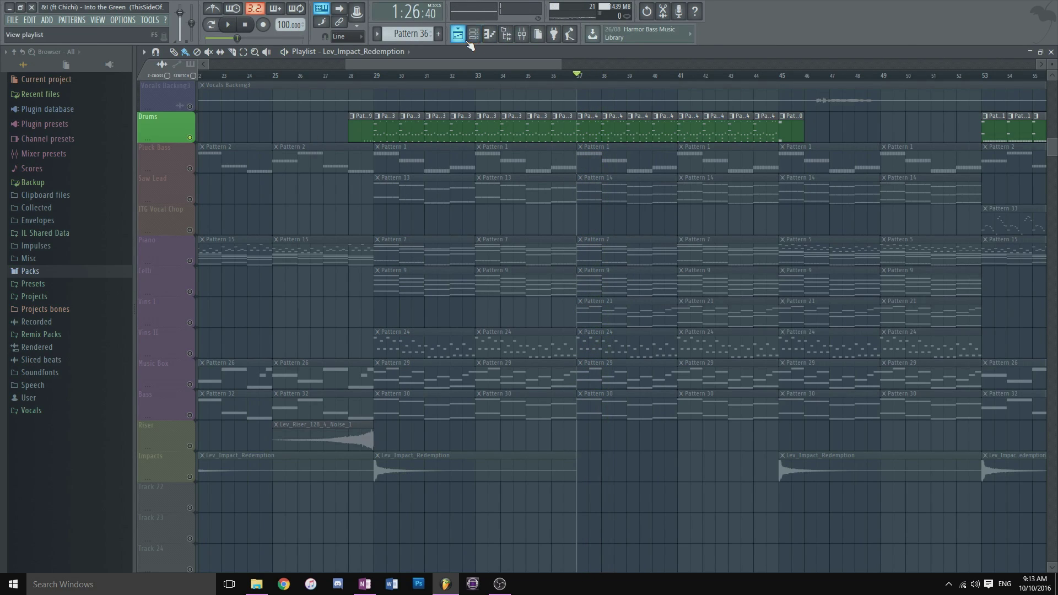
Show Pattern 4 in the channel rack and inspect the kick-classic and snare-vinyl02 sampler settings.
{"action": "left_click", "coordinate": [617, 126]}
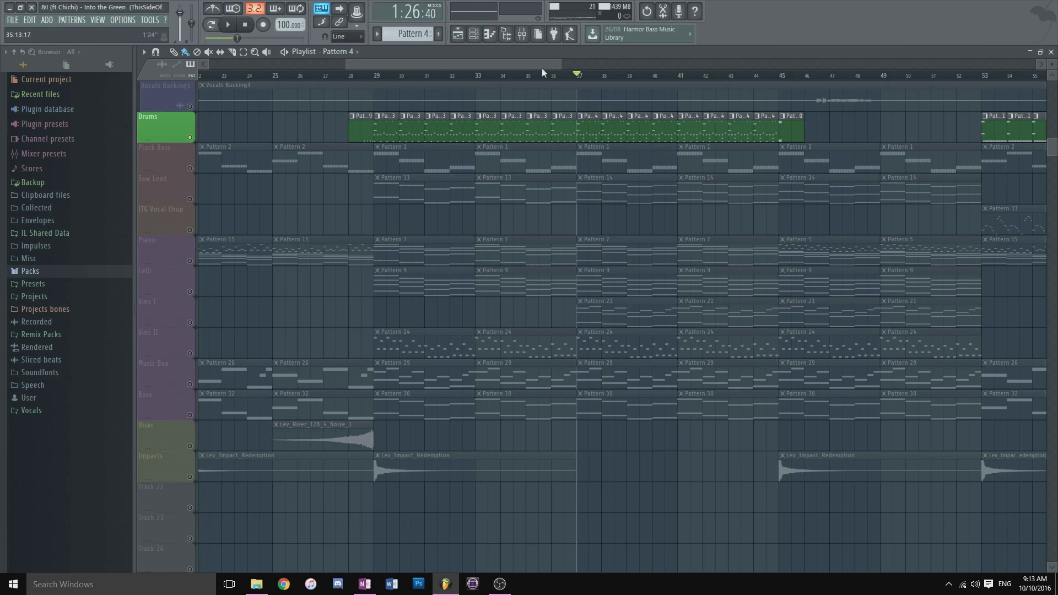
{"action": "left_click", "coordinate": [471, 38]}
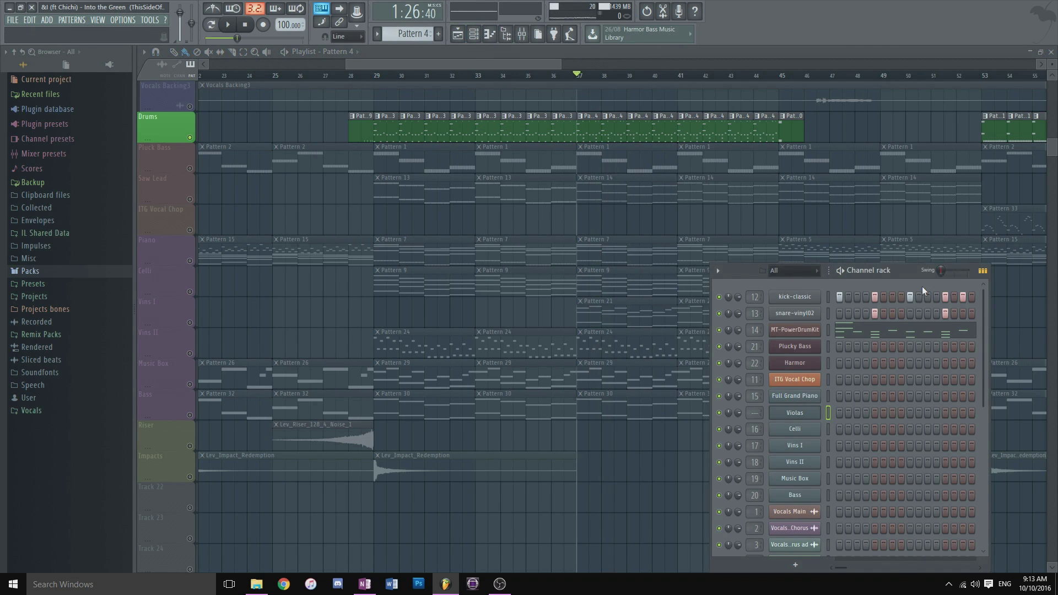
{"action": "left_click_drag", "start_coordinate": [901, 270], "coordinate": [862, 178]}
{"action": "left_click", "coordinate": [754, 203]}
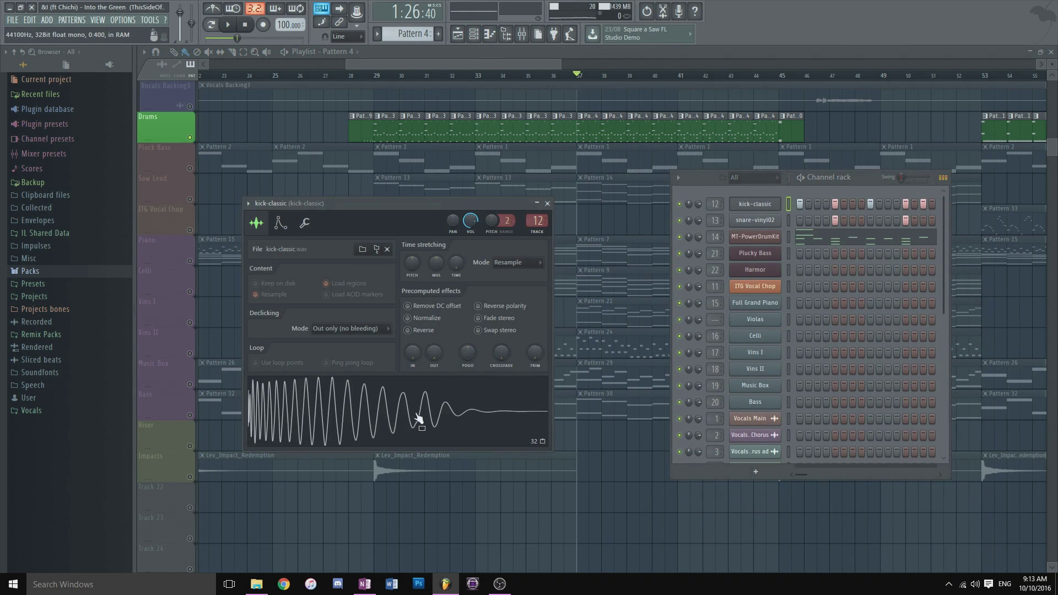
{"action": "left_click", "coordinate": [547, 203]}
{"action": "left_click", "coordinate": [755, 220]}
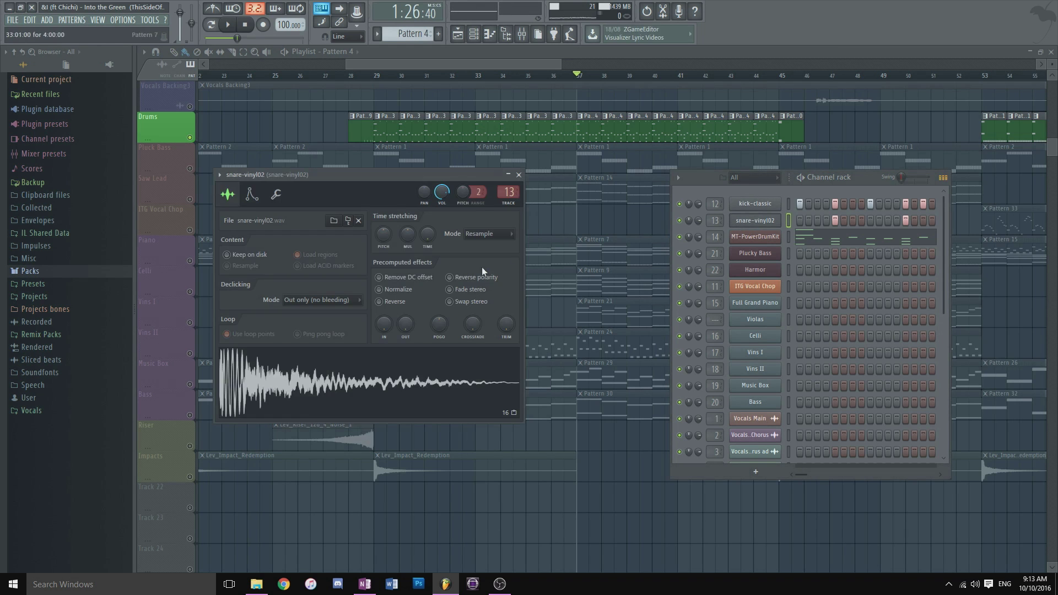
{"action": "left_click", "coordinate": [518, 175]}
View the MT-PowerDrumKit notes of Pattern 4 in the piano roll, audition C3, and return to the playlist.
{"action": "left_click", "coordinate": [827, 238]}
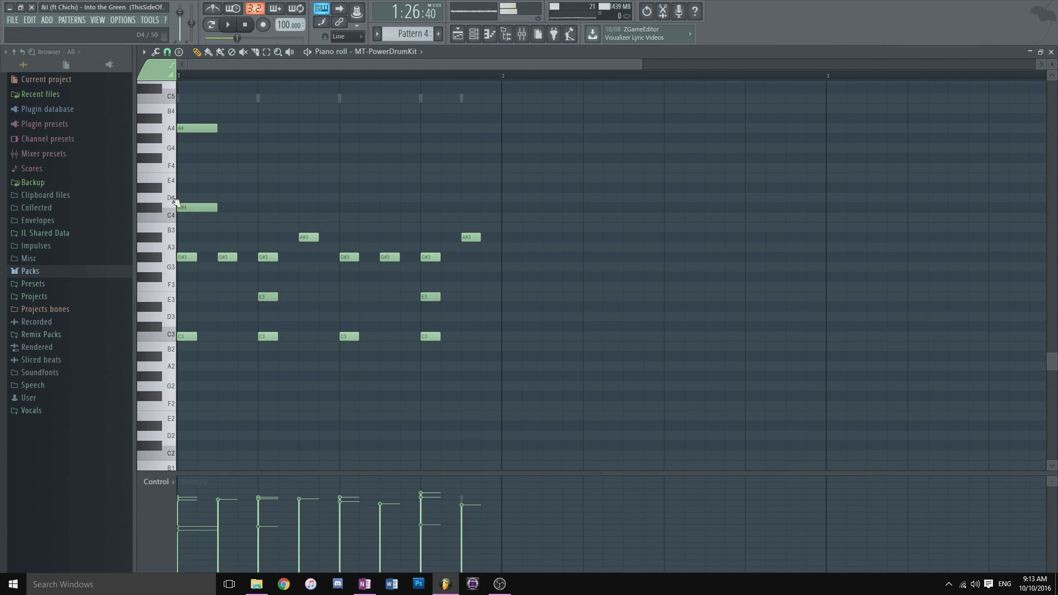
{"action": "left_click", "coordinate": [174, 335]}
{"action": "left_click", "coordinate": [1051, 52]}
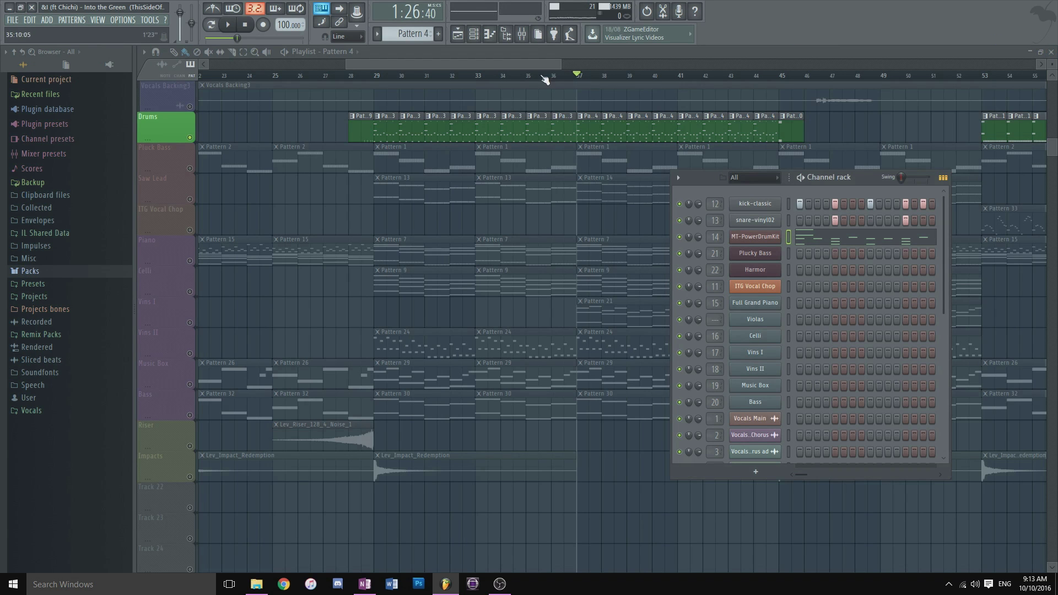
{"action": "key", "text": "F6"}
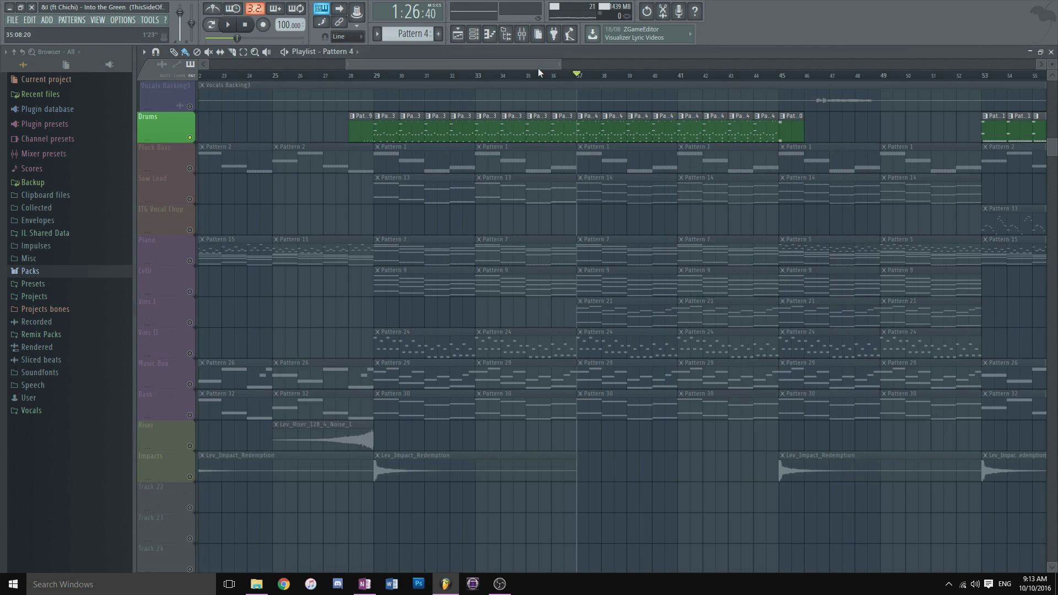
Replay the drums from bar 37, and solo the Pluck Bass track to listen to it from the same bar.
{"action": "key", "text": "space"}
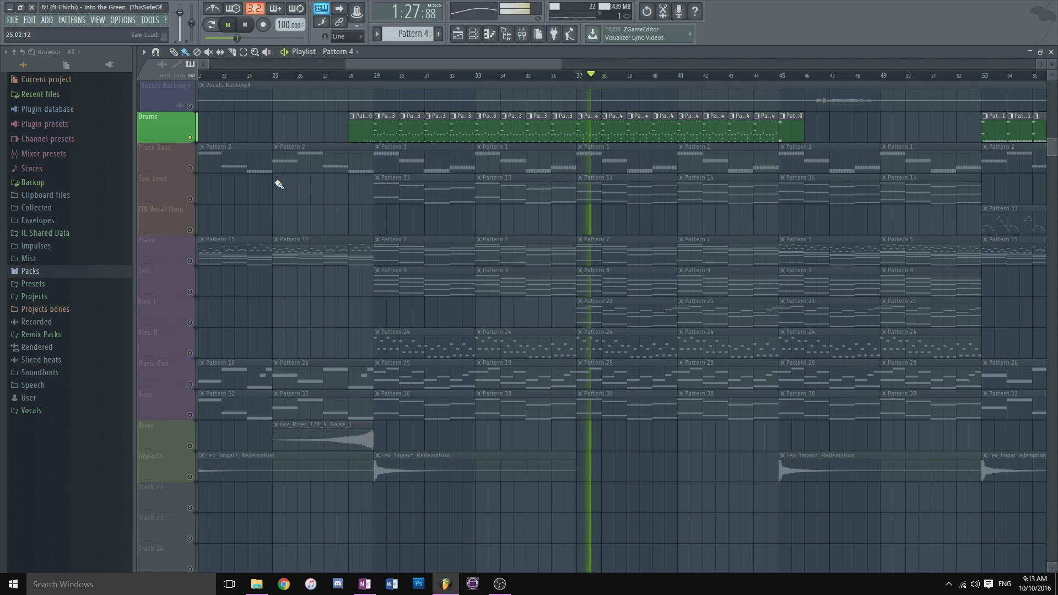
{"action": "key", "text": "space"}
{"action": "left_click", "coordinate": [192, 171]}
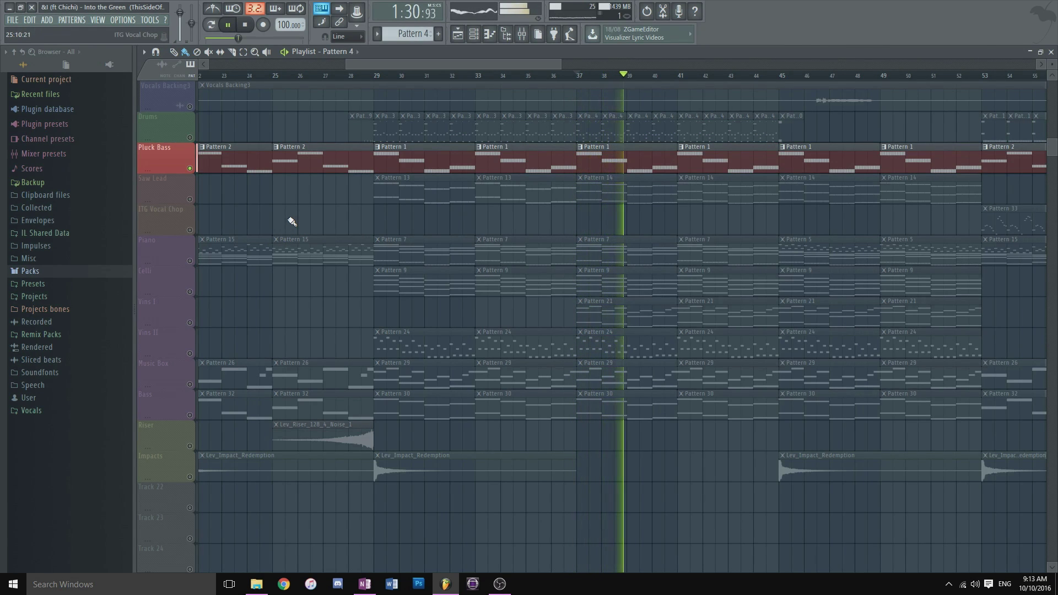
{"action": "key", "text": "space"}
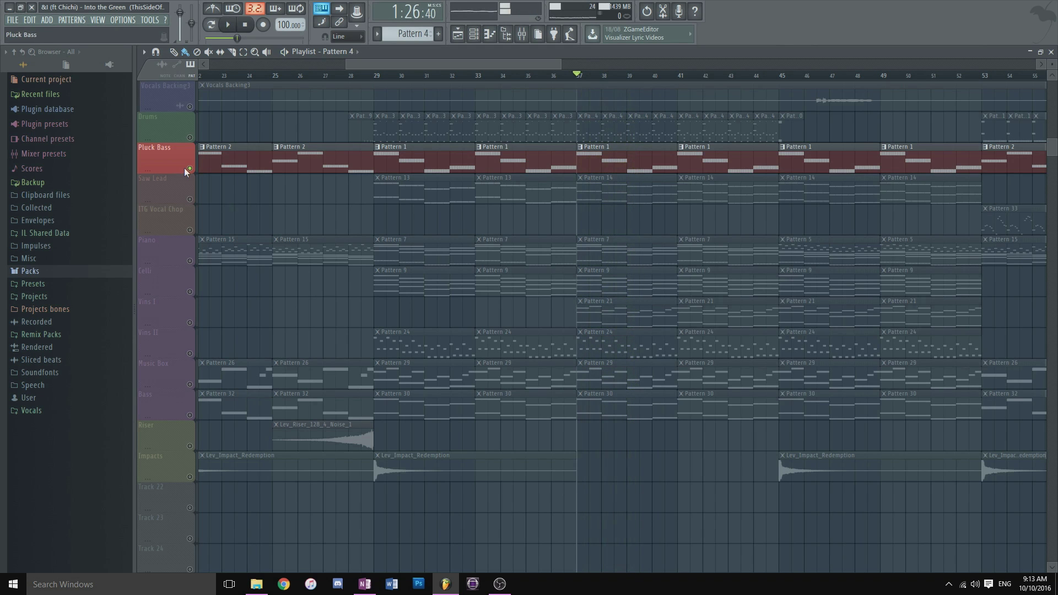
Replace the Pluck Bass solo with a Saw Lead solo and play that track from bar 29.
{"action": "right_click", "coordinate": [190, 169]}
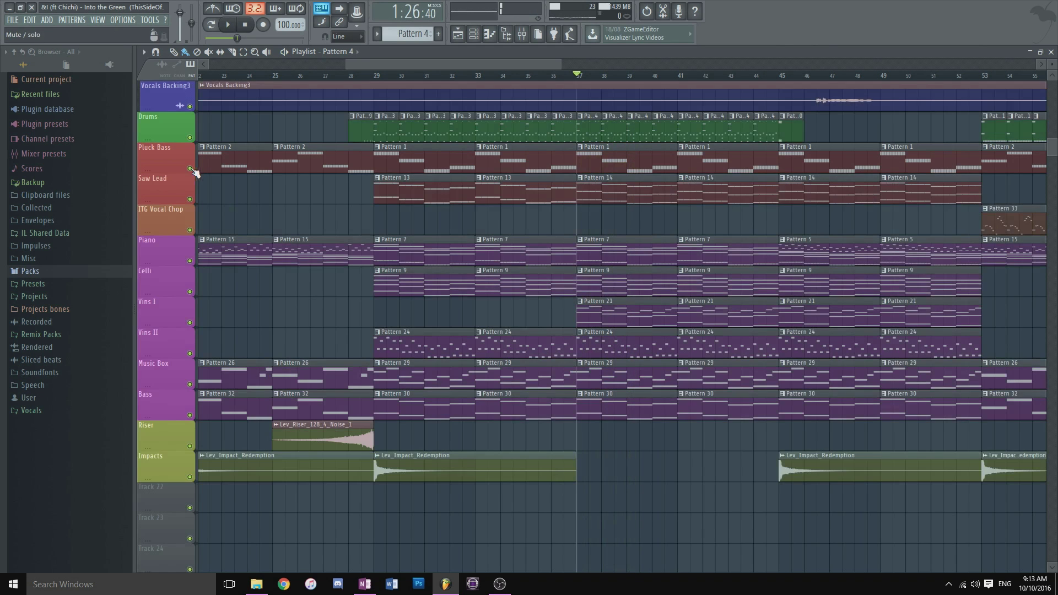
{"action": "right_click", "coordinate": [189, 199]}
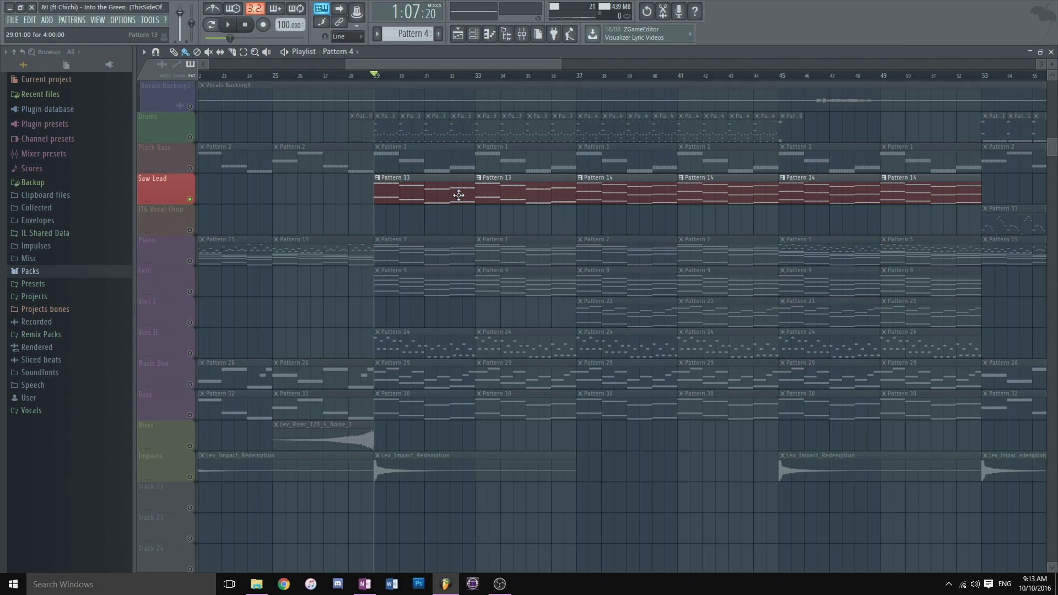
{"action": "scroll", "coordinate": [458, 195], "scroll_direction": "up", "scroll_amount": 4}
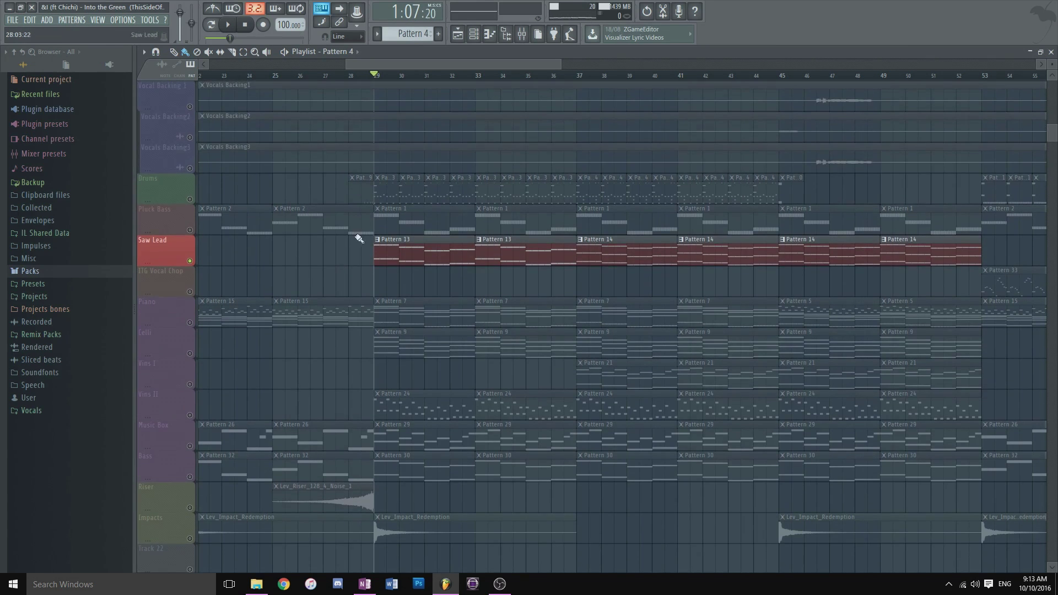
{"action": "scroll", "coordinate": [353, 228], "scroll_direction": "down", "scroll_amount": 2}
{"action": "key", "text": "space"}
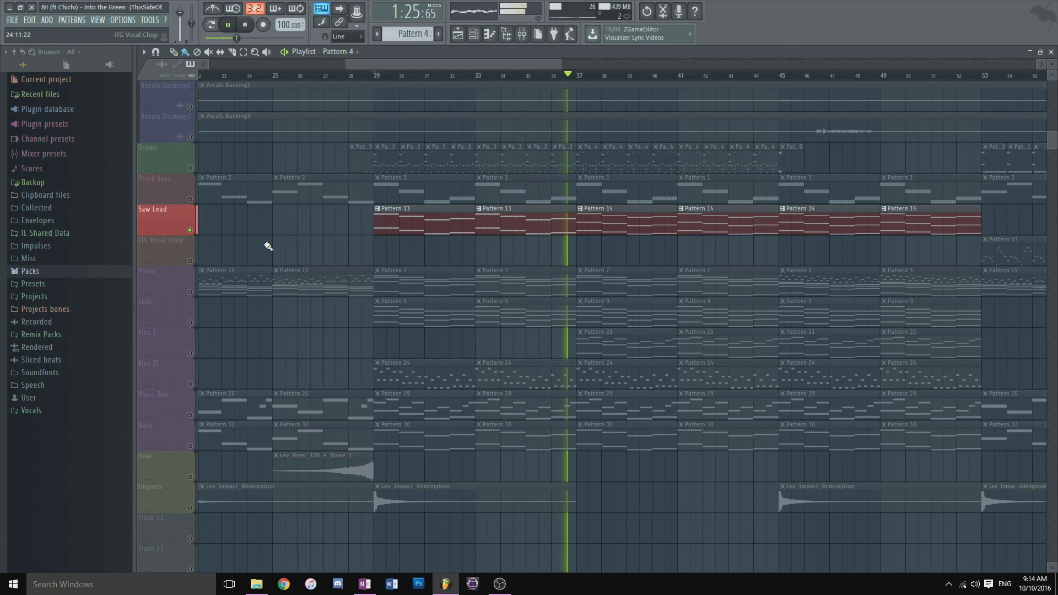
{"action": "scroll", "coordinate": [520, 255], "scroll_direction": "down", "scroll_amount": 4}
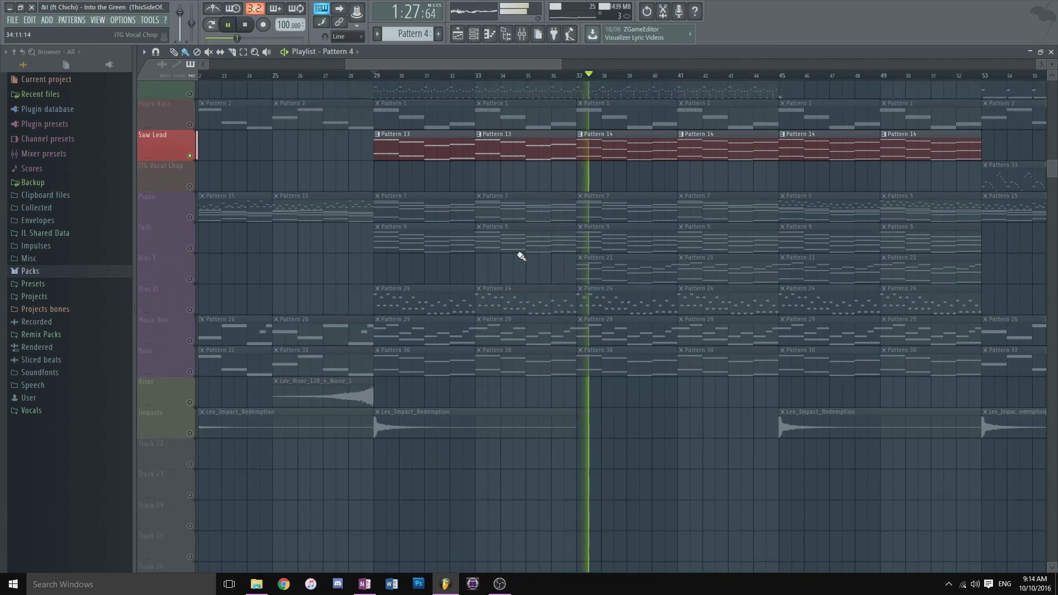
{"action": "key", "text": "space"}
Solo the Piano track, play its Pattern 7 notes from bar 29 in the piano roll, and return to the playlist.
{"action": "scroll", "coordinate": [488, 81], "scroll_direction": "down", "scroll_amount": 3}
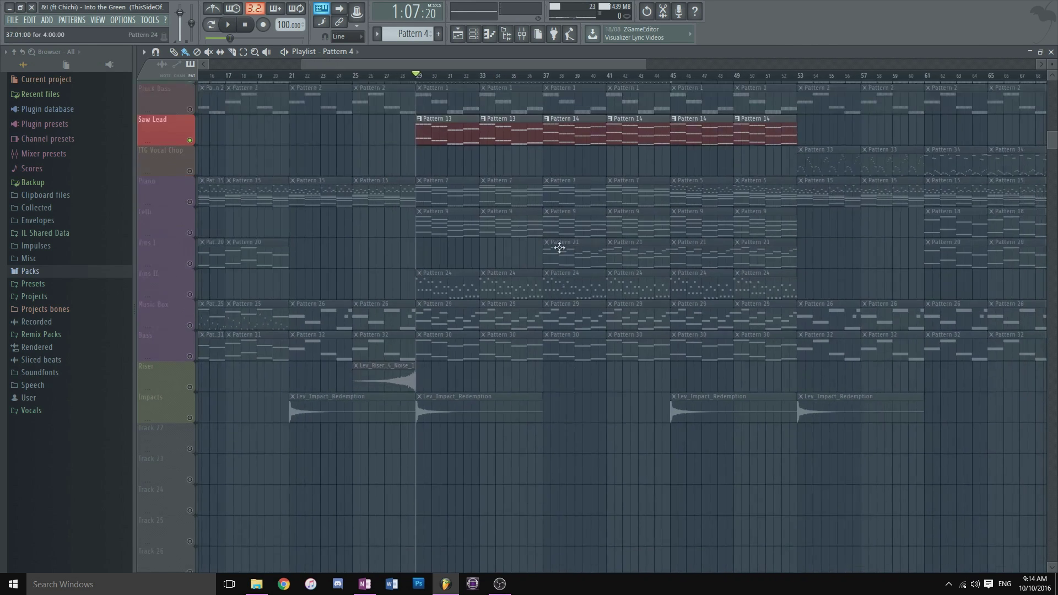
{"action": "scroll", "coordinate": [560, 246], "scroll_direction": "up", "scroll_amount": 4}
{"action": "left_click", "coordinate": [191, 293]}
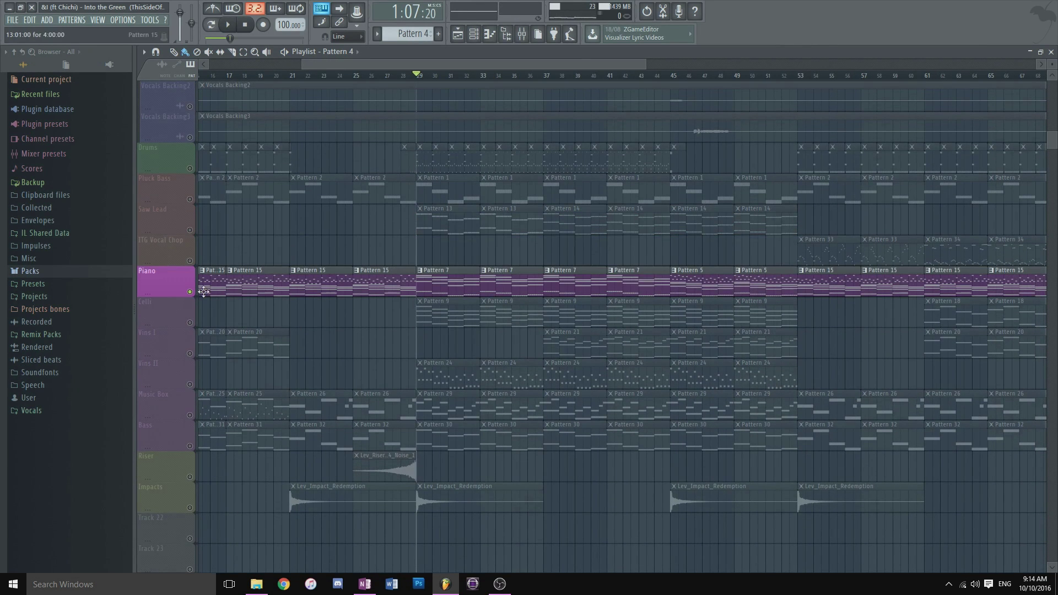
{"action": "double_click", "coordinate": [453, 290]}
{"action": "scroll", "coordinate": [472, 85], "scroll_direction": "down", "scroll_amount": 5}
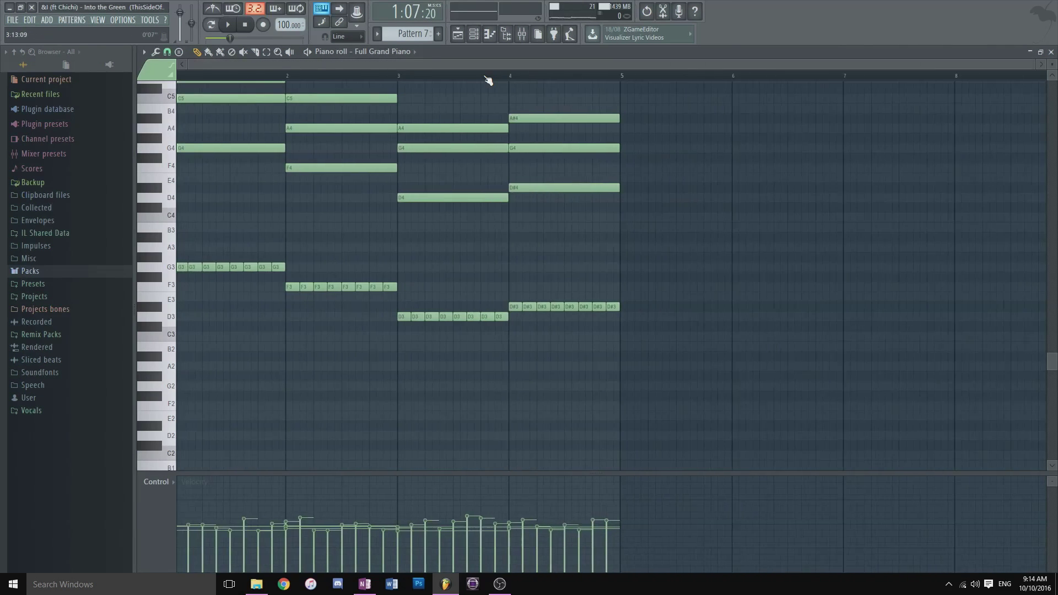
{"action": "scroll", "coordinate": [460, 224], "scroll_direction": "up", "scroll_amount": 3}
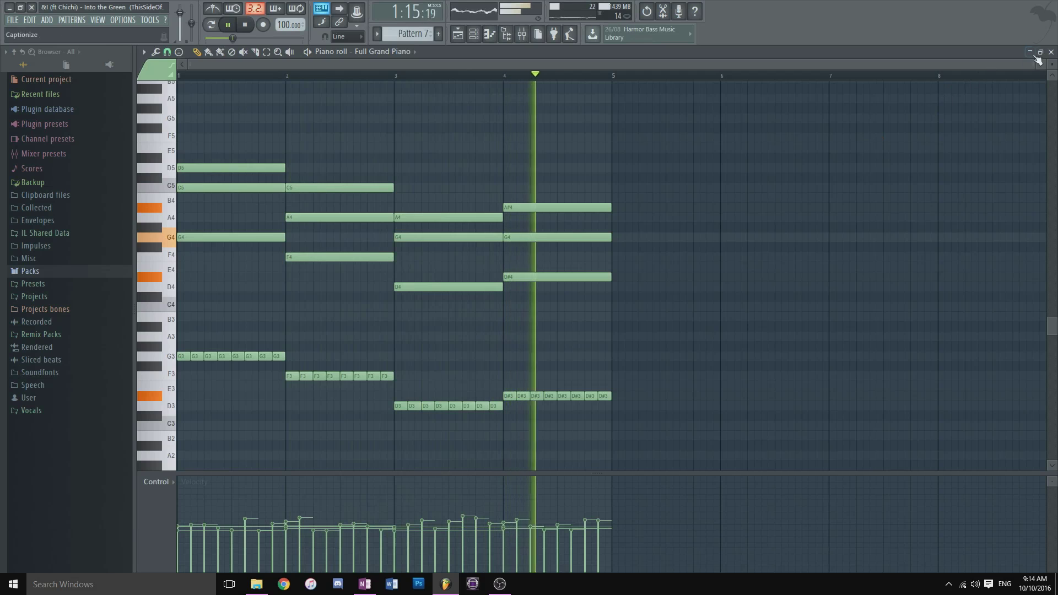
{"action": "key", "text": "space"}
{"action": "left_click", "coordinate": [1051, 51]}
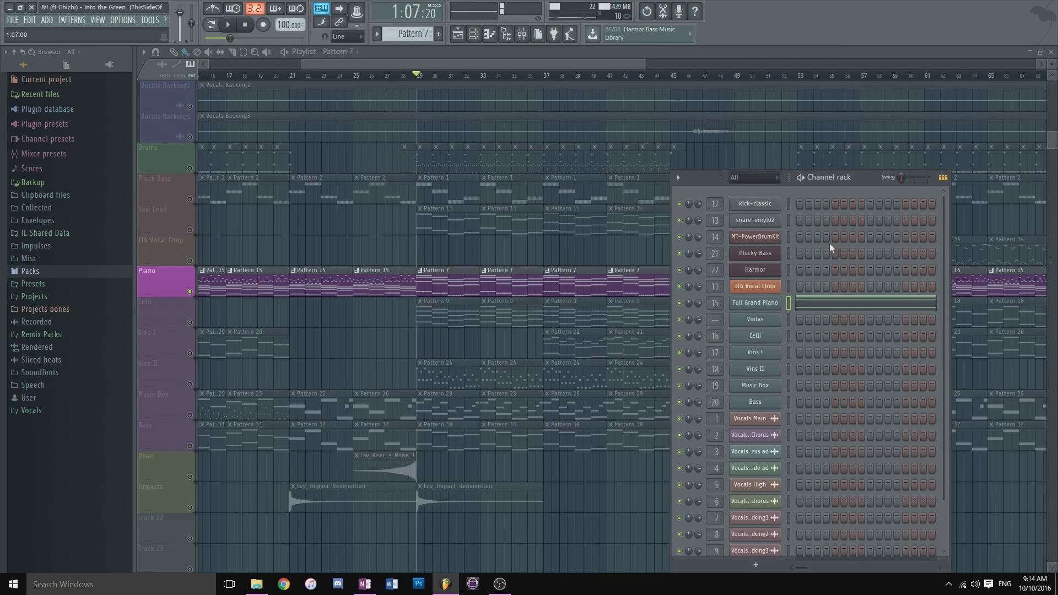
Solo the Celli track, play its Pattern 9 notes from bar 29 in the piano roll, and return to the playlist.
{"action": "left_click", "coordinate": [196, 324]}
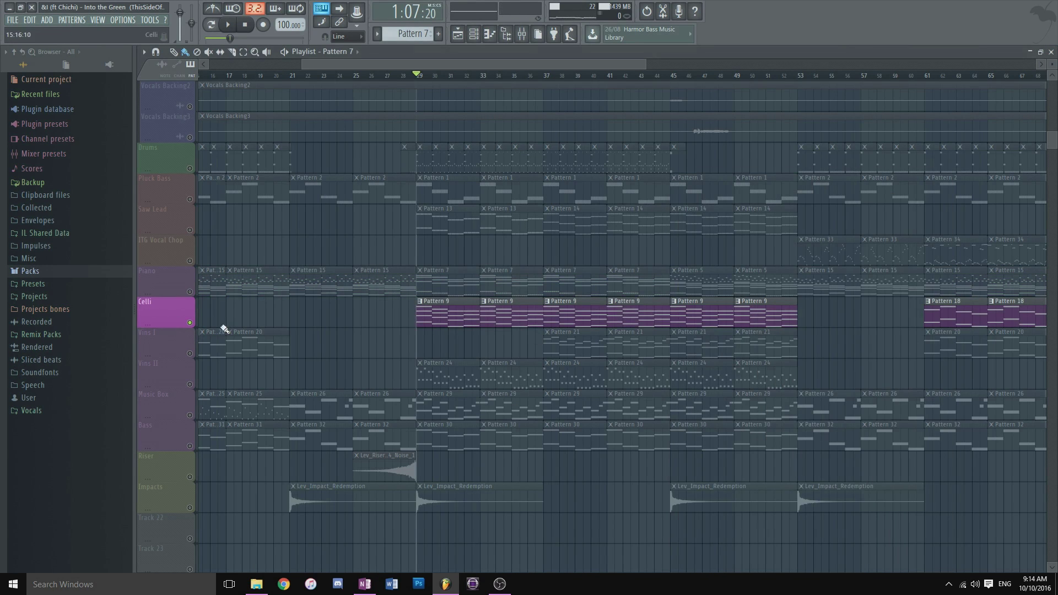
{"action": "double_click", "coordinate": [455, 321]}
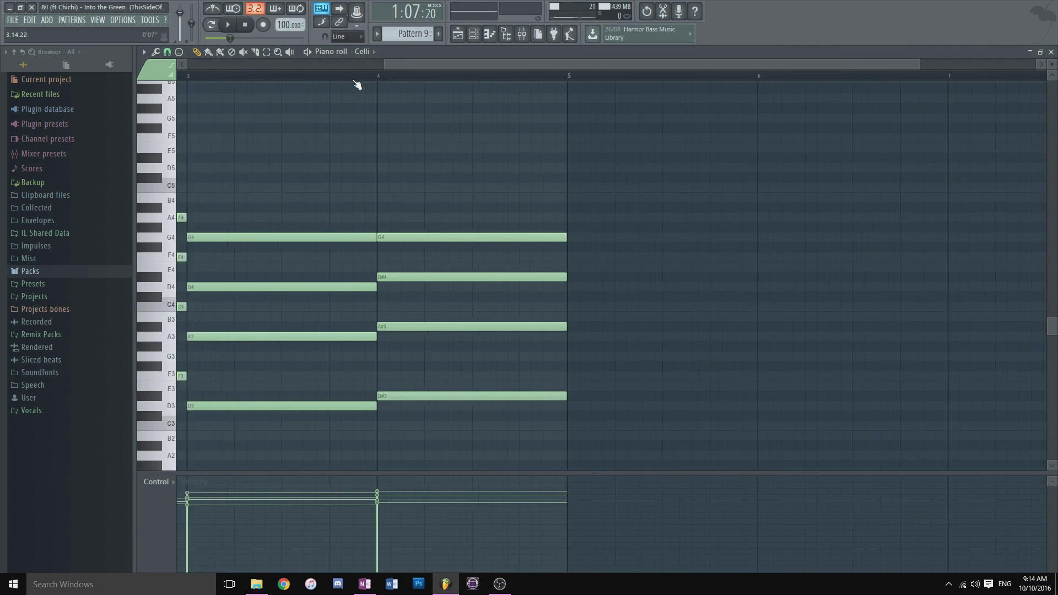
{"action": "key", "text": "space"}
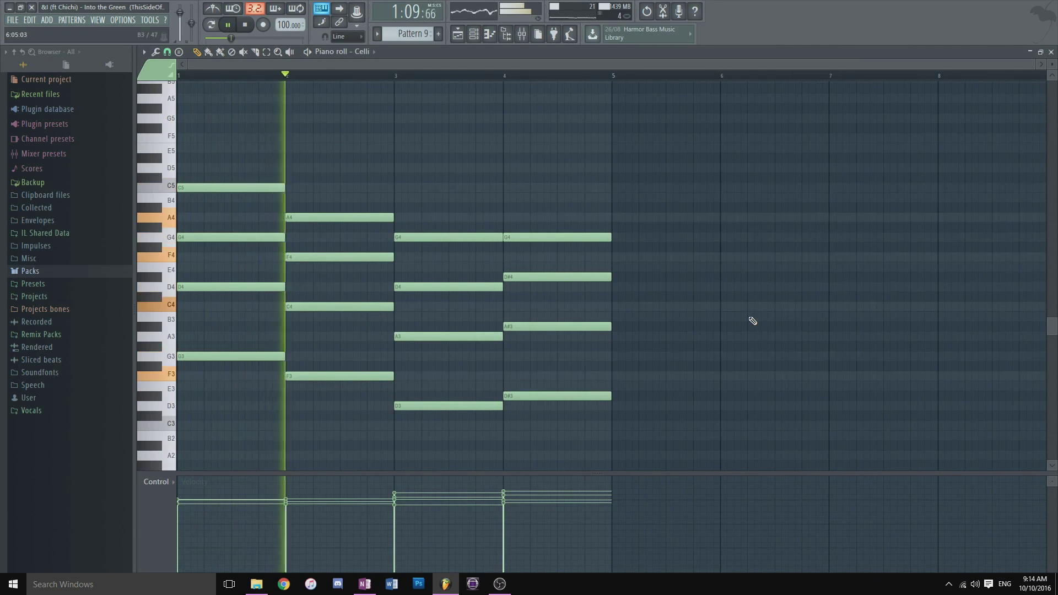
{"action": "scroll", "coordinate": [751, 318], "scroll_direction": "down", "scroll_amount": 1}
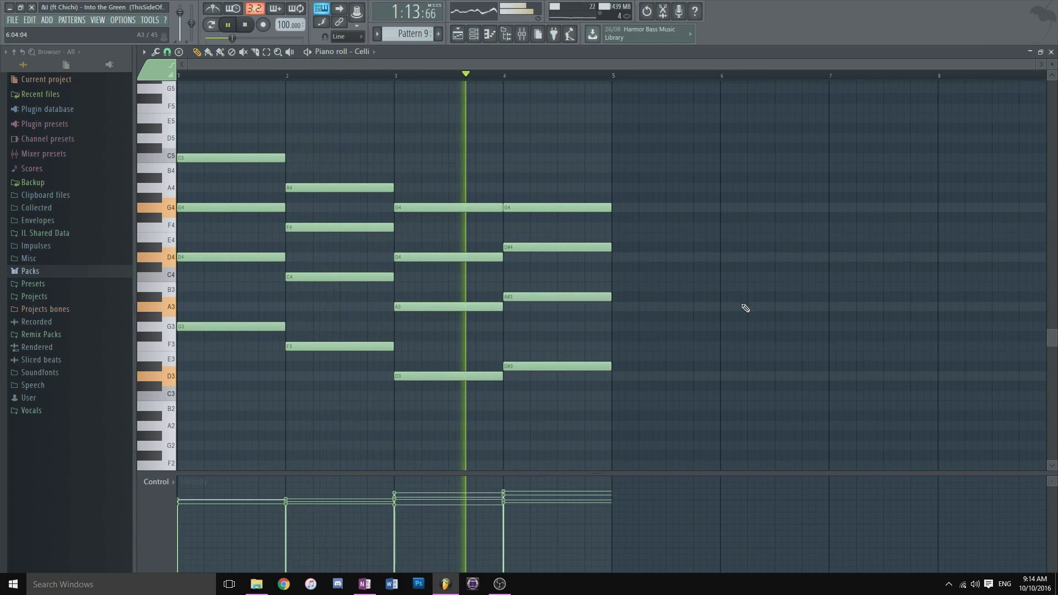
{"action": "scroll", "coordinate": [742, 304], "scroll_direction": "down", "scroll_amount": 1}
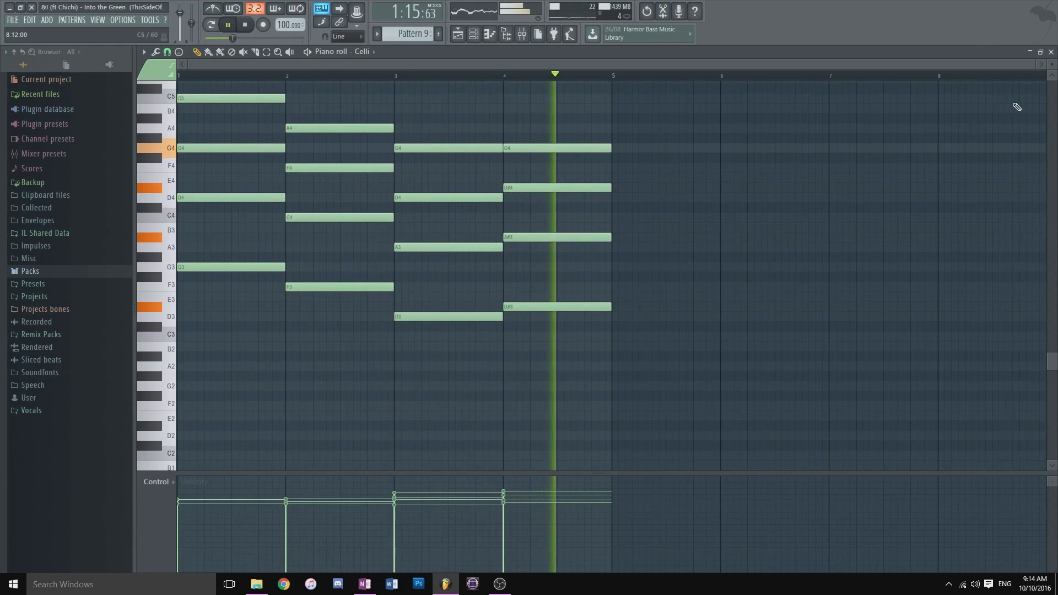
{"action": "key", "text": "space"}
{"action": "left_click", "coordinate": [1050, 51]}
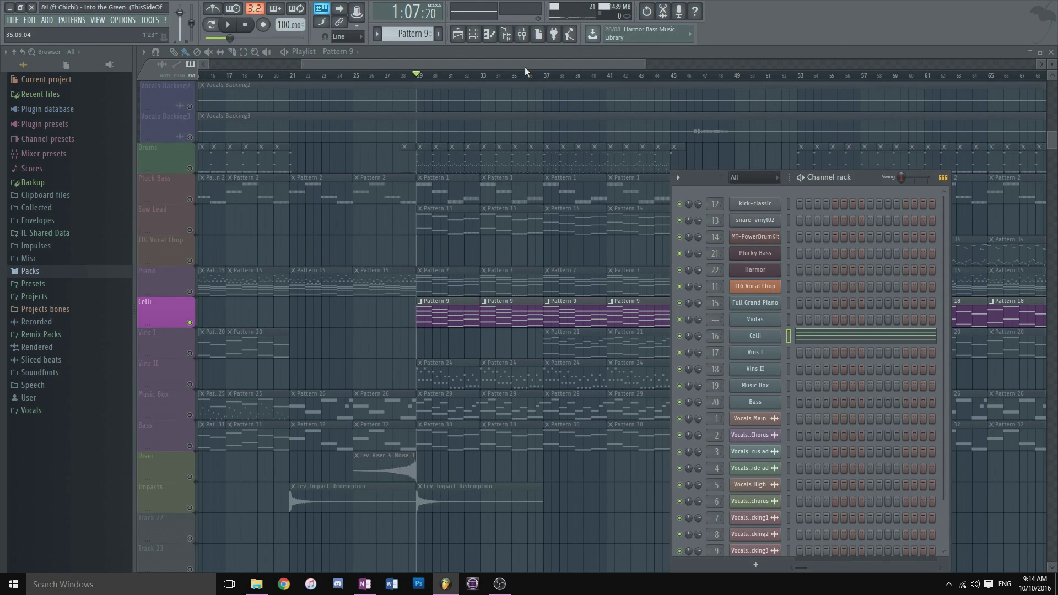
{"action": "key", "text": "F6"}
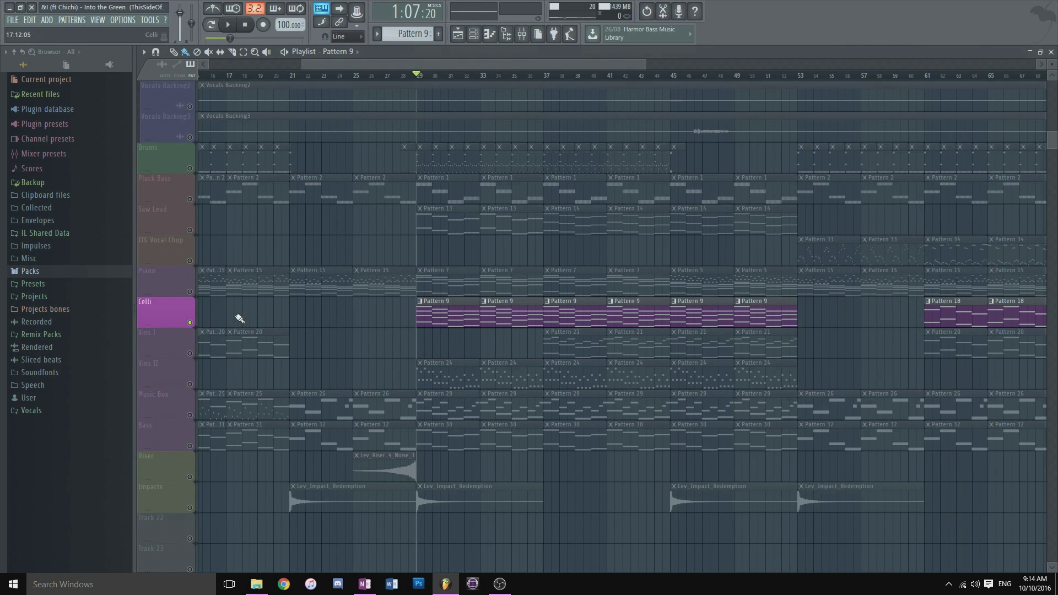
Solo the Piano track again, play Pattern 5 on its own in pattern mode with its notes shown, and return to the playlist.
{"action": "left_click", "coordinate": [195, 293]}
{"action": "double_click", "coordinate": [709, 287]}
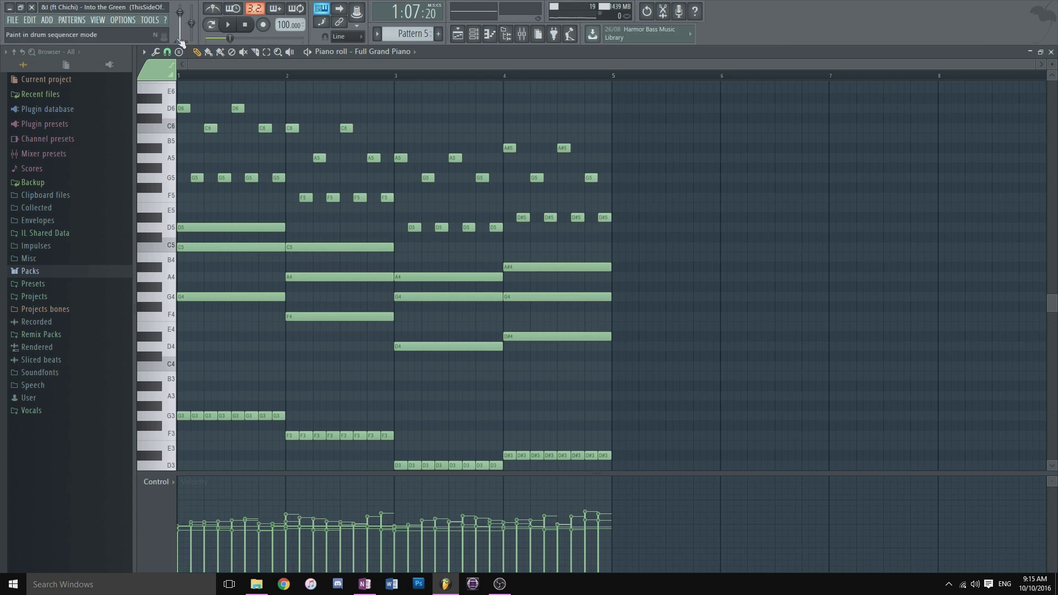
{"action": "left_click", "coordinate": [212, 27]}
{"action": "key", "text": "space"}
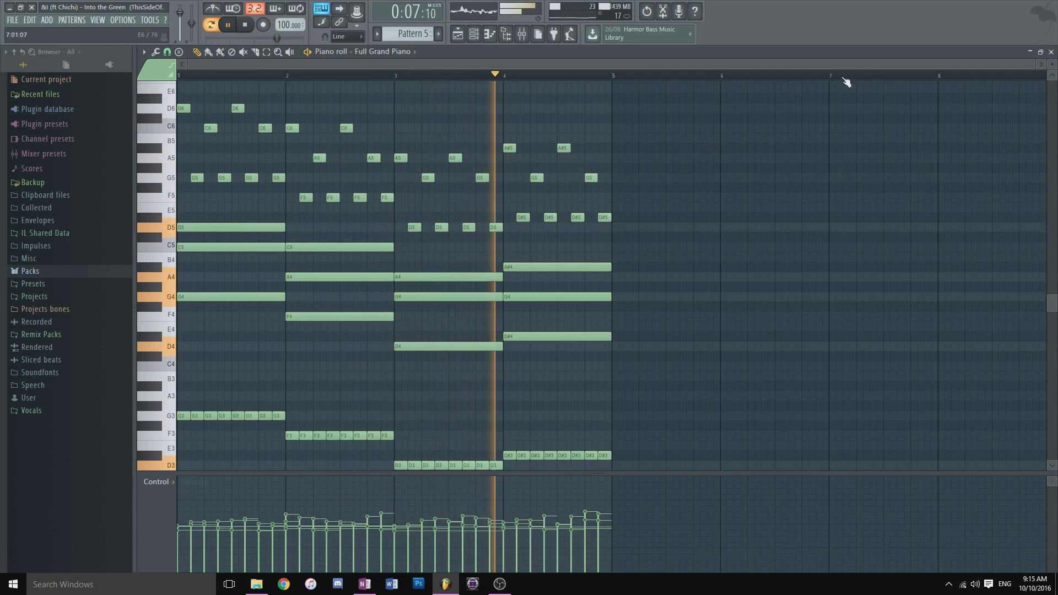
{"action": "key", "text": "space"}
{"action": "left_click", "coordinate": [1051, 51]}
{"action": "scroll", "coordinate": [480, 284], "scroll_direction": "down", "scroll_amount": 2}
{"action": "key", "text": "F6"}
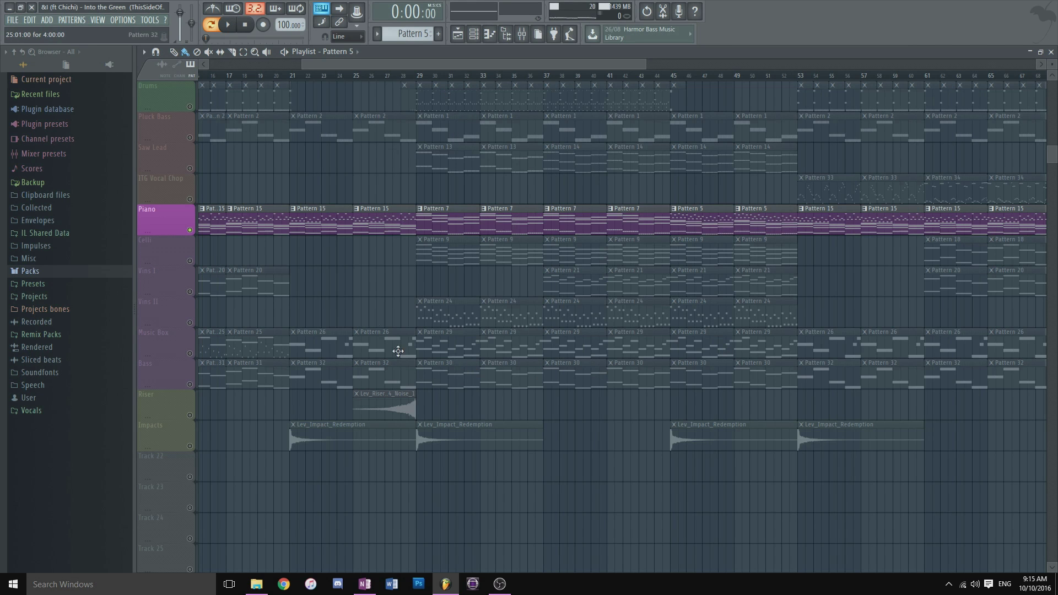
Solo the Vins I track, play its Pattern 21 notes from bar 37 in song mode, and return to the playlist.
{"action": "left_click", "coordinate": [193, 294]}
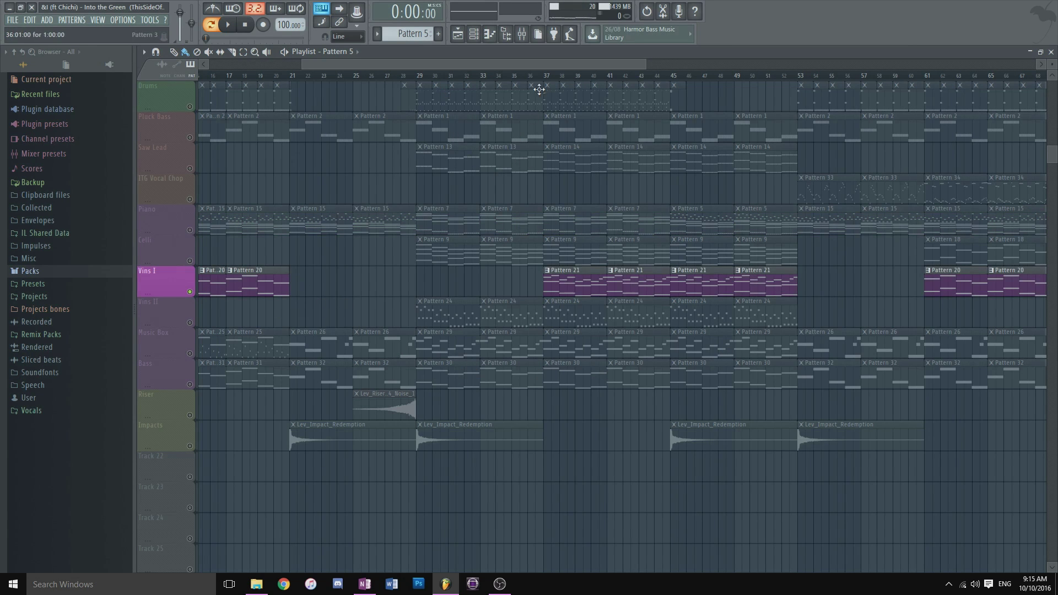
{"action": "double_click", "coordinate": [550, 286]}
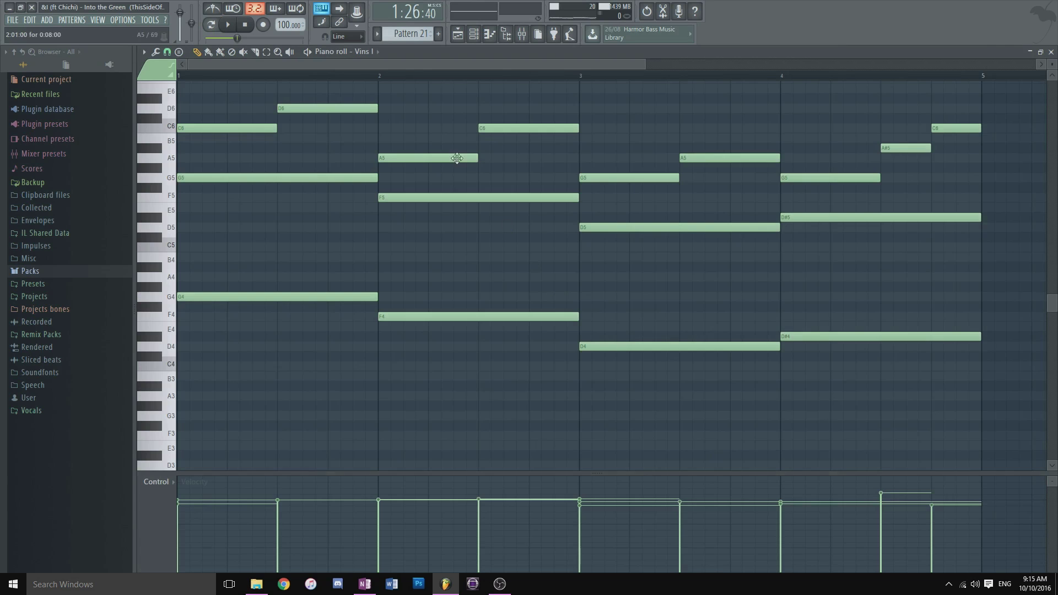
{"action": "scroll", "coordinate": [471, 84], "scroll_direction": "down", "scroll_amount": 2, "text": "ctrl"}
{"action": "key", "text": "space"}
{"action": "scroll", "coordinate": [468, 208], "scroll_direction": "up", "scroll_amount": 4}
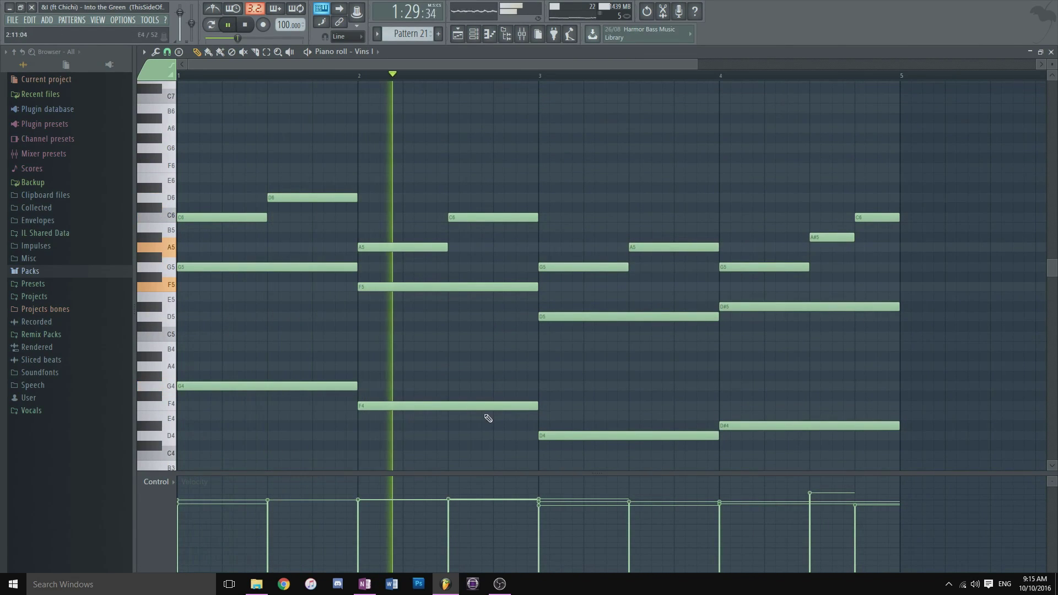
{"action": "scroll", "coordinate": [318, 360], "scroll_direction": "down", "scroll_amount": 1}
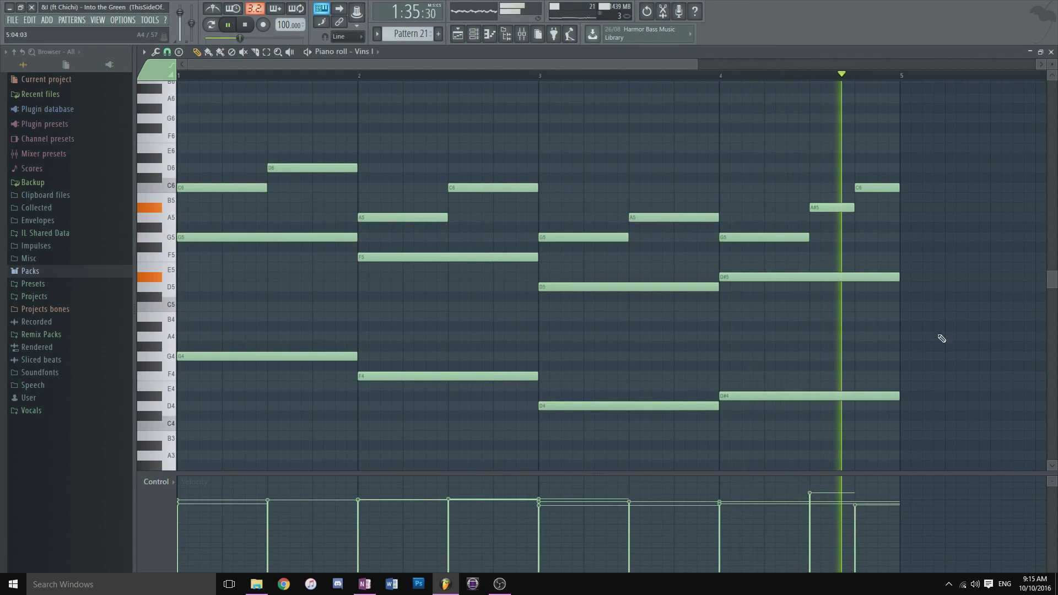
{"action": "key", "text": "space"}
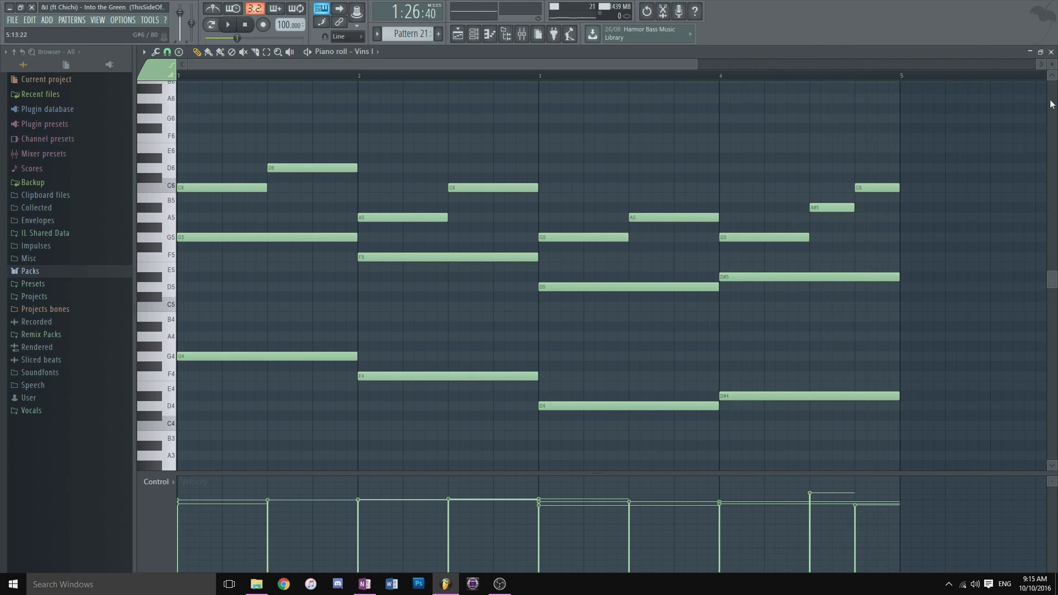
{"action": "left_click", "coordinate": [1051, 51]}
{"action": "left_click", "coordinate": [606, 66]}
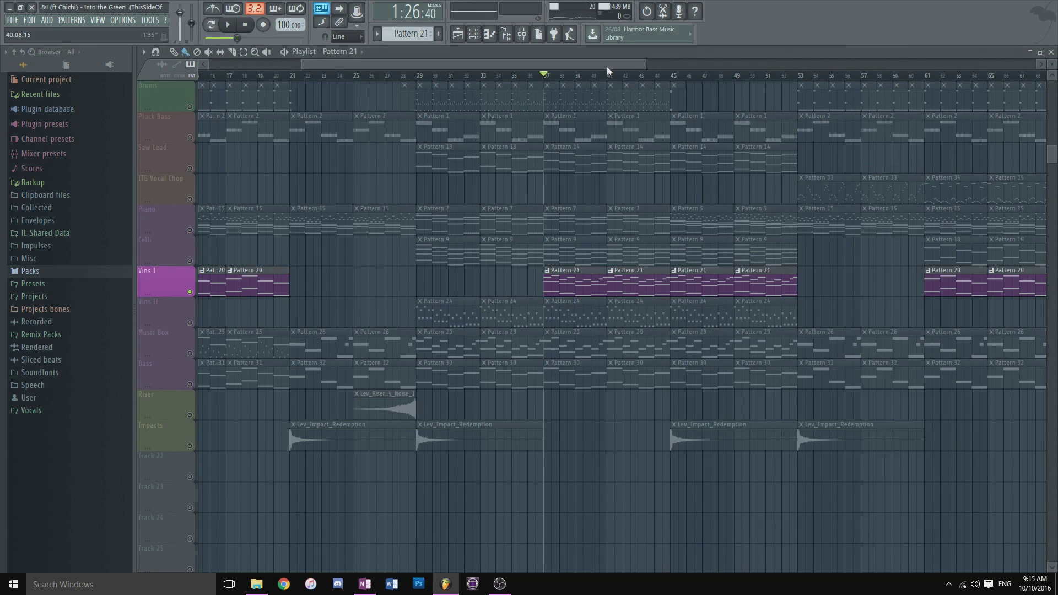
Listen to the Vins II track soloed from bar 37 and the Music Box track soloed from bar 29.
{"action": "left_click", "coordinate": [198, 322]}
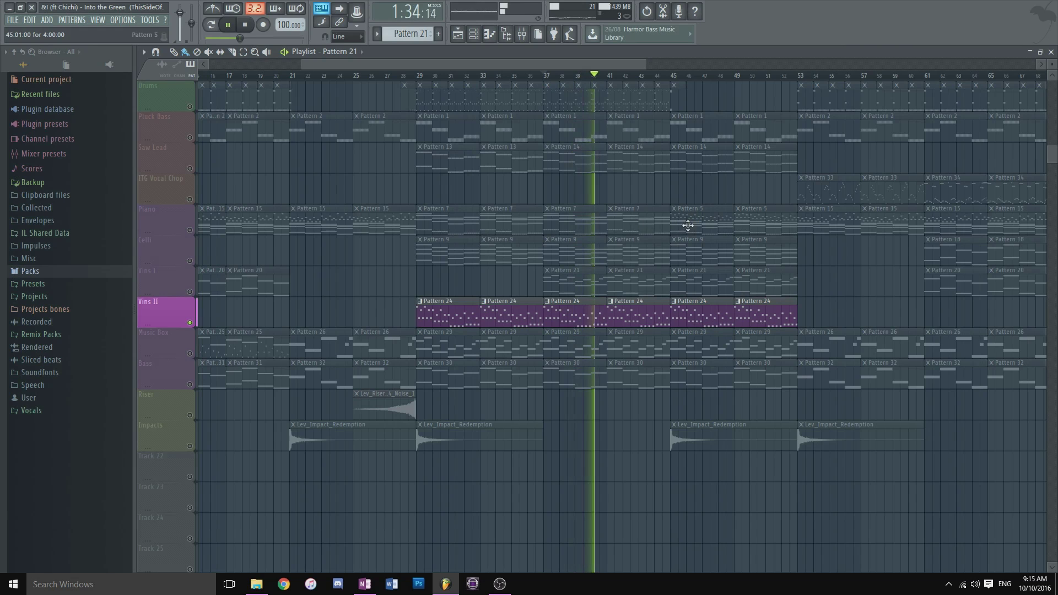
{"action": "key", "text": "space"}
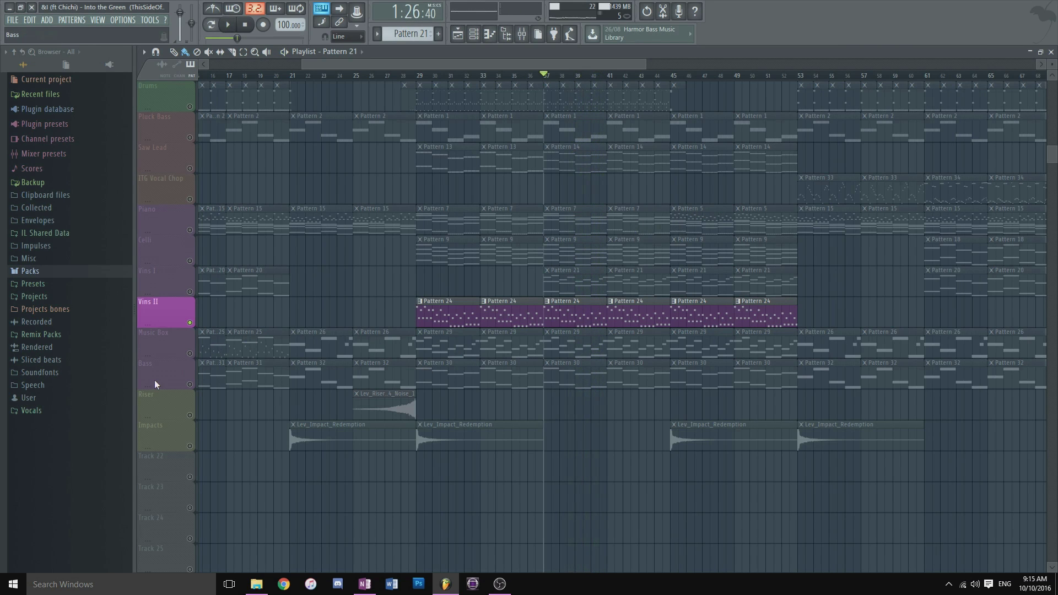
{"action": "left_click", "coordinate": [190, 358]}
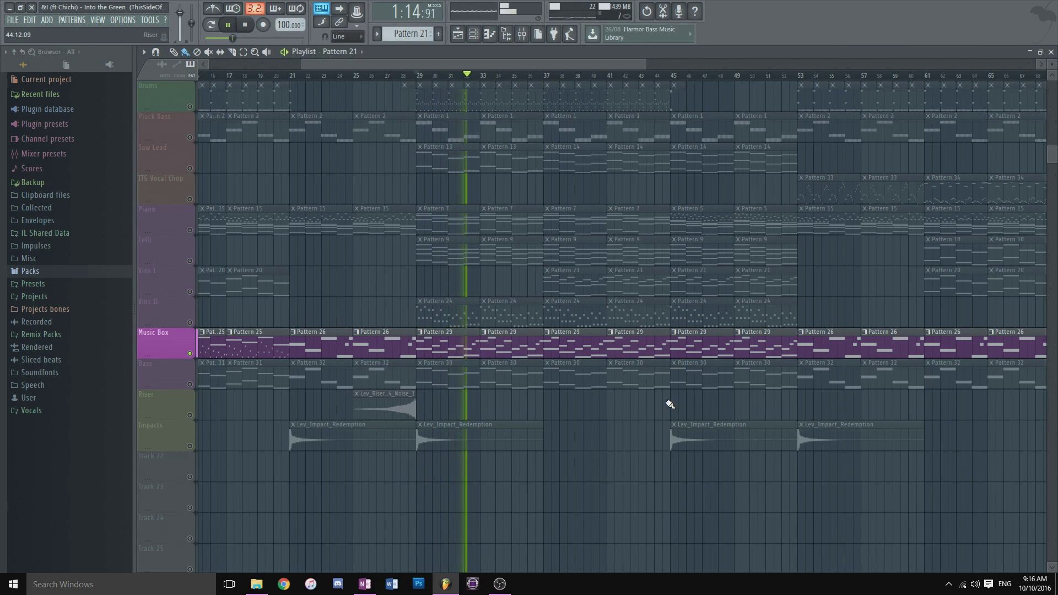
{"action": "key", "text": "space"}
Solo the Bass track, play its Pattern 30 notes from bar 29 in the piano roll, and return to the playlist.
{"action": "right_click", "coordinate": [190, 353]}
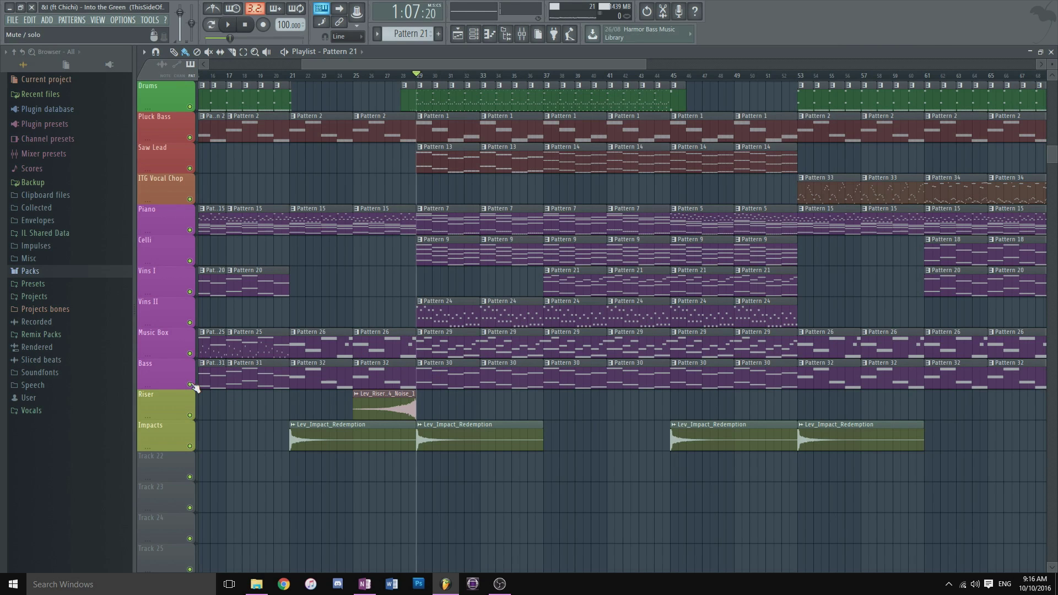
{"action": "right_click", "coordinate": [190, 384]}
{"action": "key", "text": "space"}
{"action": "left_click", "coordinate": [456, 379]}
{"action": "double_click", "coordinate": [456, 379]}
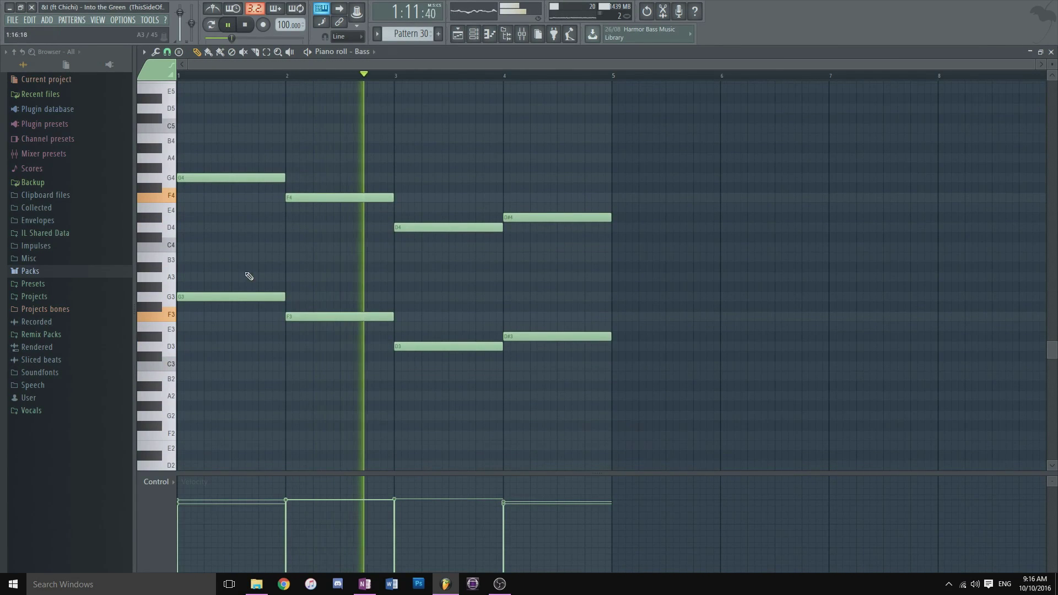
{"action": "key", "text": "space"}
{"action": "key", "text": "F7"}
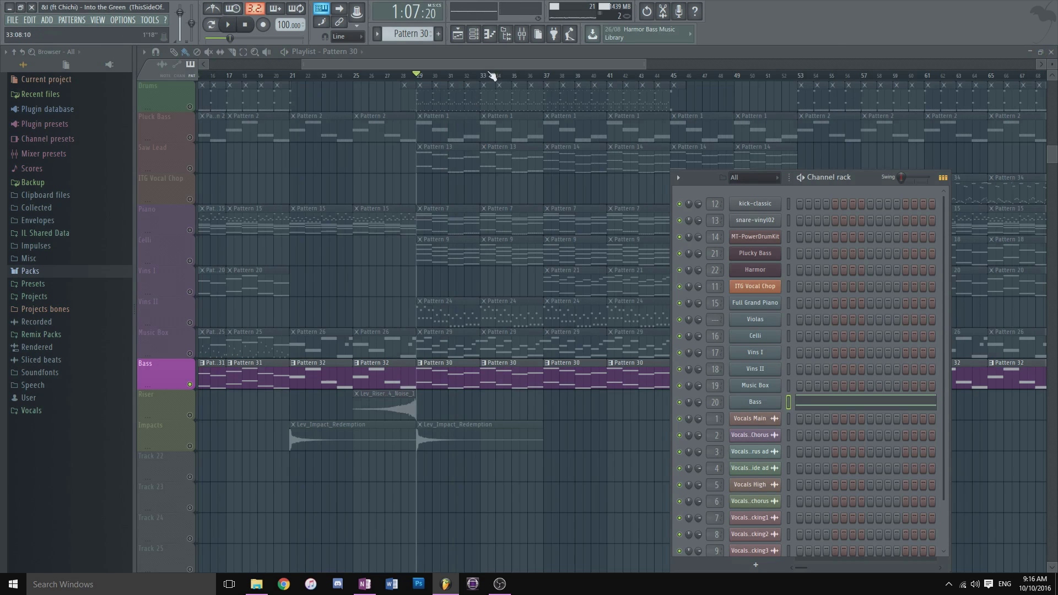
{"action": "scroll", "coordinate": [477, 123], "scroll_direction": "up", "scroll_amount": 5}
{"action": "key", "text": "F6"}
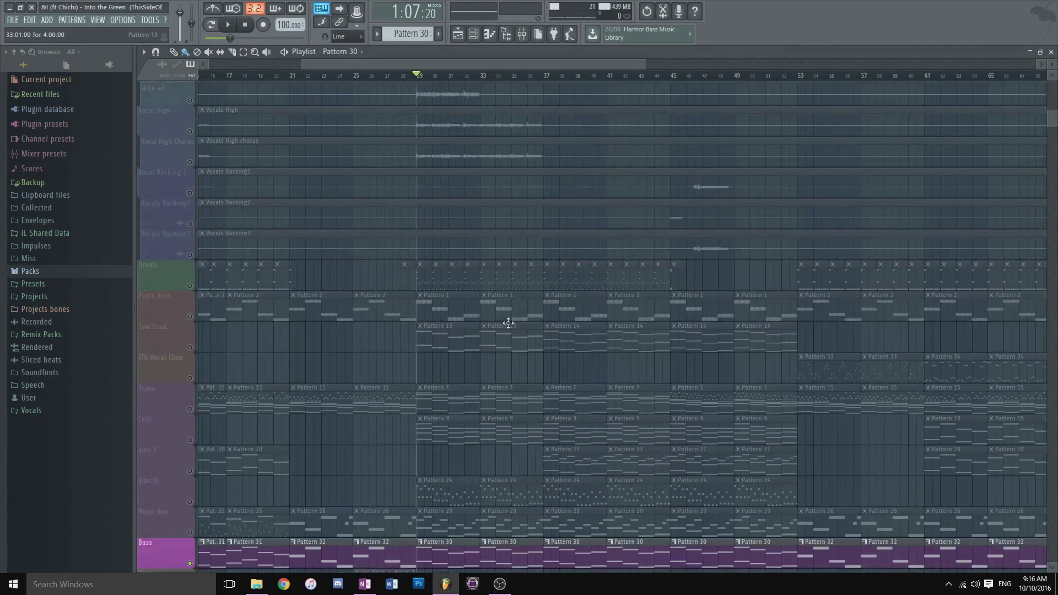
{"action": "scroll", "coordinate": [406, 371], "scroll_direction": "down", "scroll_amount": 10}
{"action": "left_click", "coordinate": [181, 353]}
{"action": "left_click", "coordinate": [186, 354]}
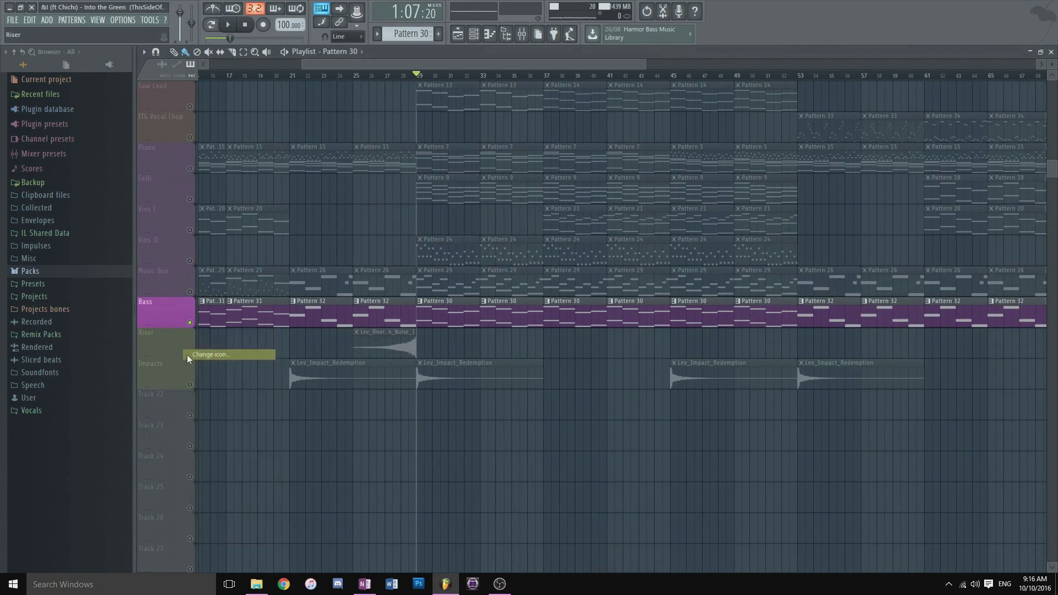
{"action": "key", "text": "Escape"}
{"action": "scroll", "coordinate": [176, 331], "scroll_direction": "up", "scroll_amount": 11}
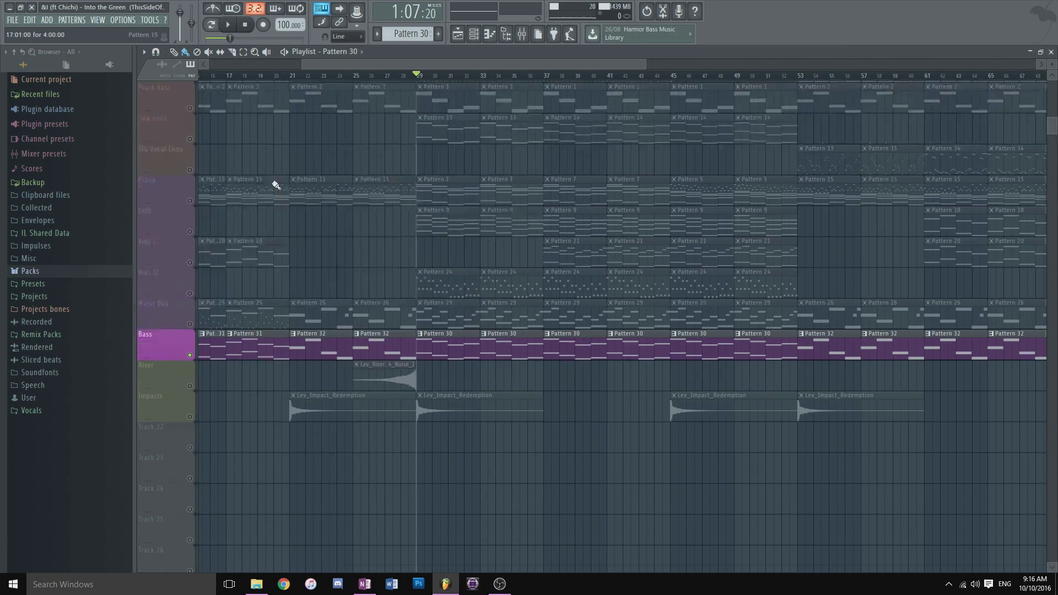
Turn off the Bass solo and play the full arrangement from bar 1 with all tracks audible.
{"action": "left_click", "coordinate": [190, 385]}
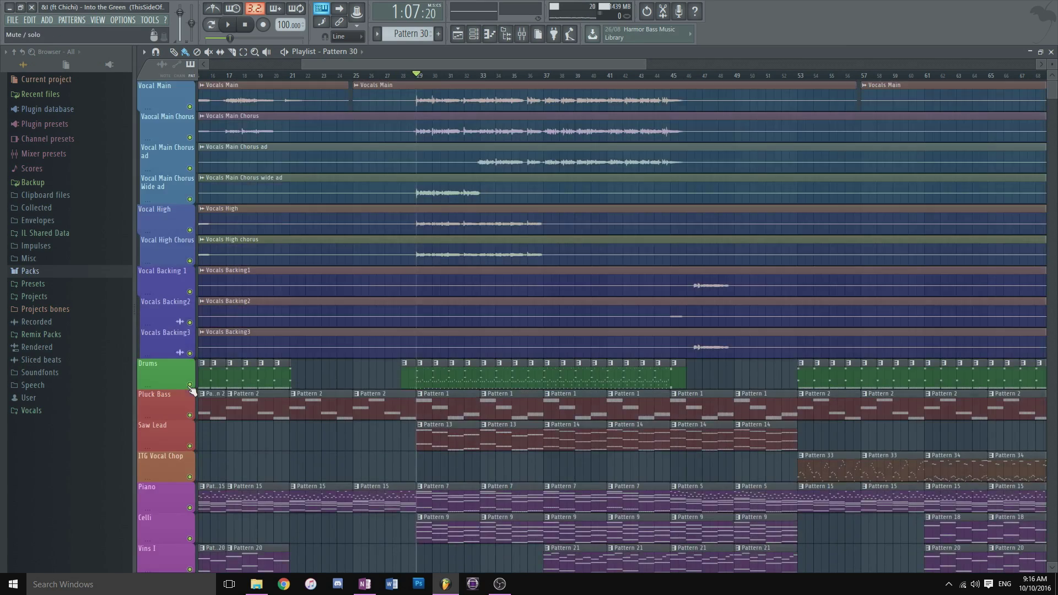
{"action": "scroll", "coordinate": [471, 63], "scroll_direction": "left", "scroll_amount": 8}
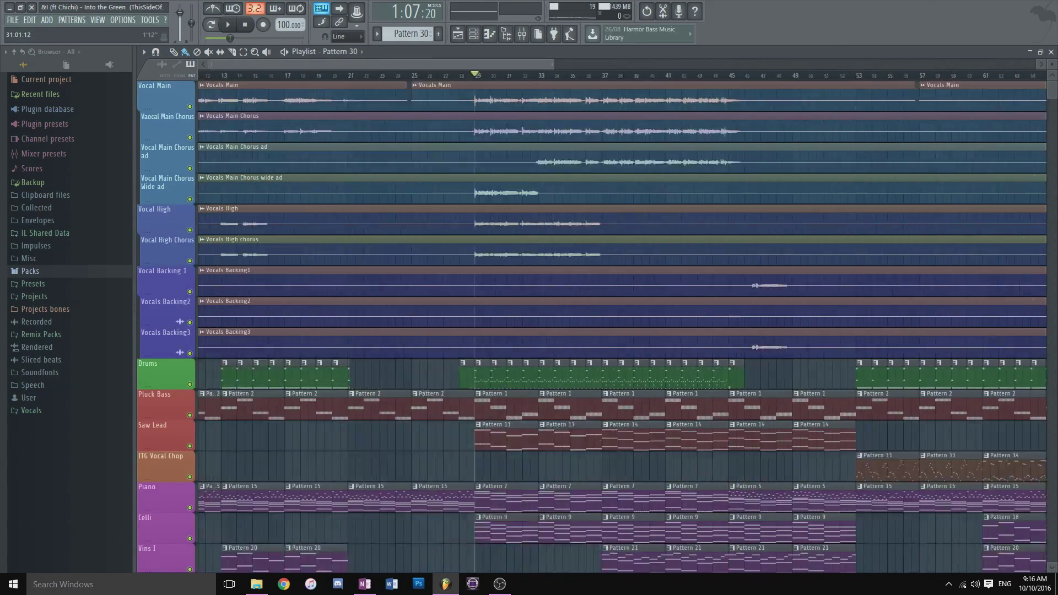
{"action": "scroll", "coordinate": [260, 374], "scroll_direction": "down", "scroll_amount": 8}
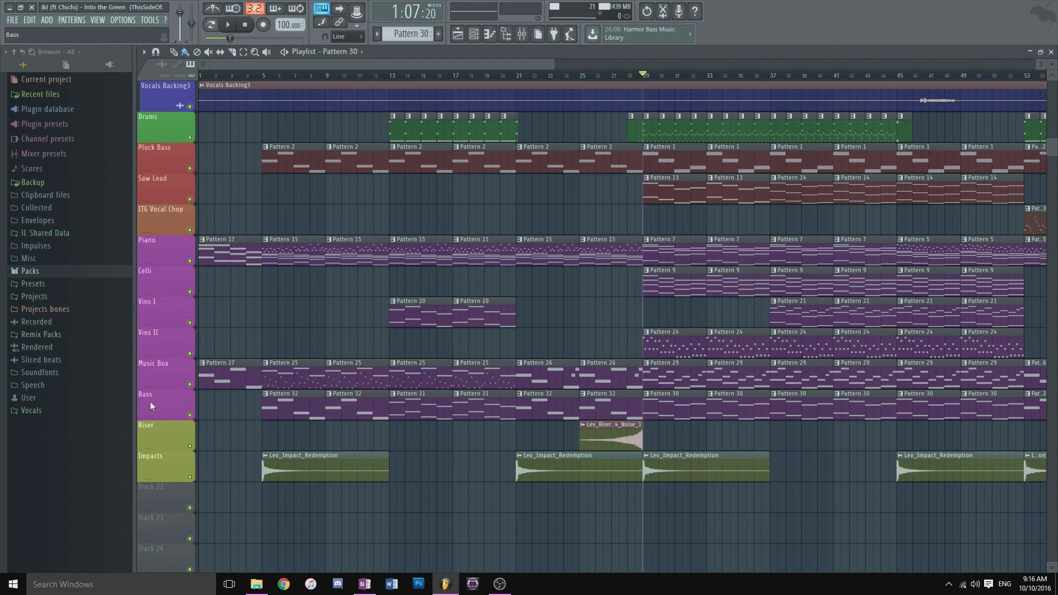
{"action": "key", "text": "space"}
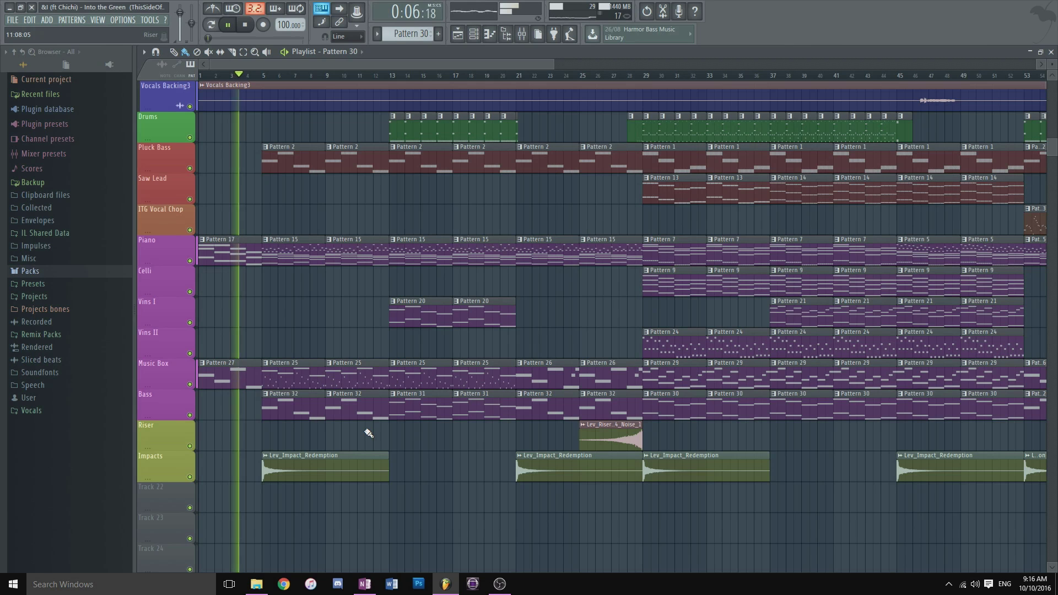
{"action": "scroll", "coordinate": [368, 432], "scroll_direction": "up", "scroll_amount": 3}
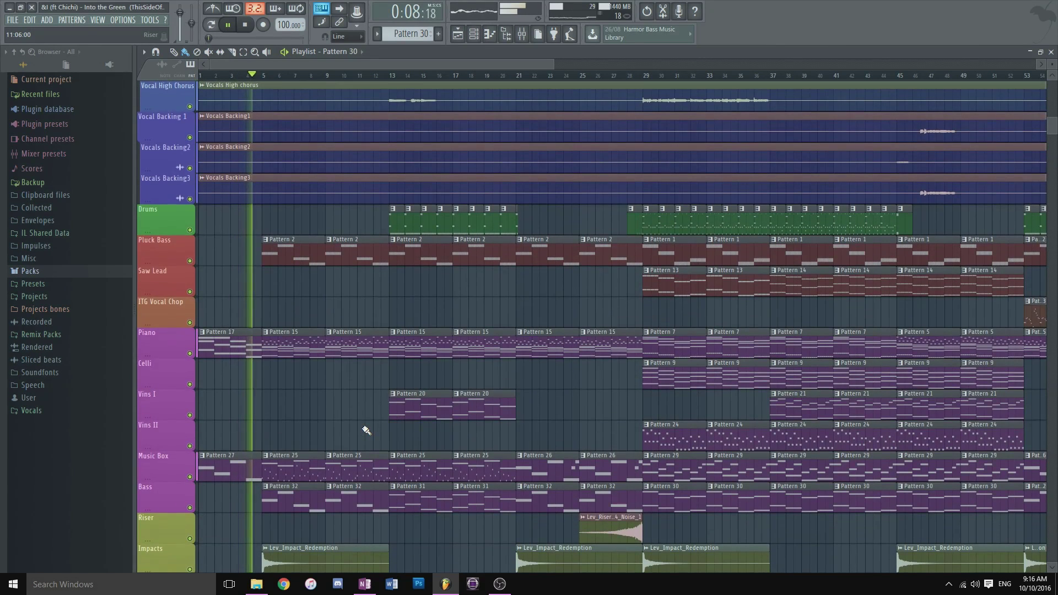
{"action": "scroll", "coordinate": [366, 430], "scroll_direction": "down", "scroll_amount": 2}
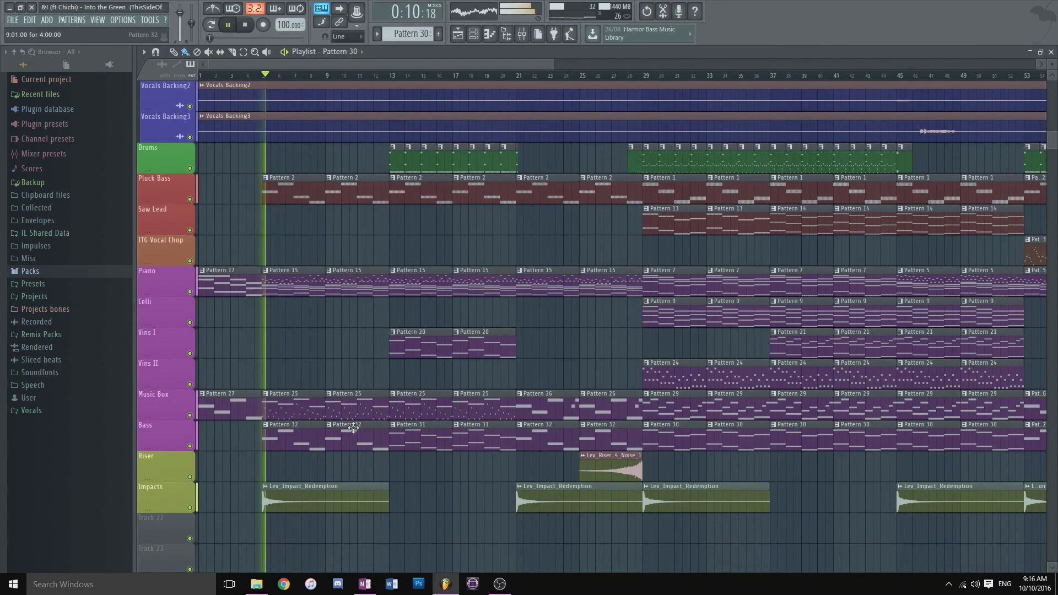
{"action": "key", "text": "space"}
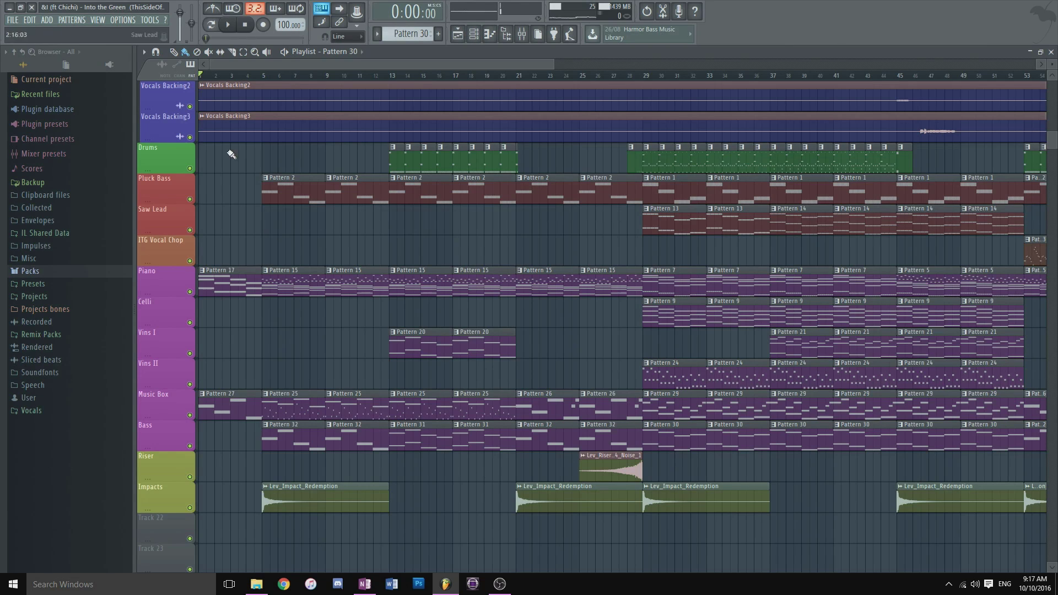
Examine the Pluck Bass notes of Pattern 2 and the Piano notes of Pattern 15 in the piano roll.
{"action": "double_click", "coordinate": [287, 186]}
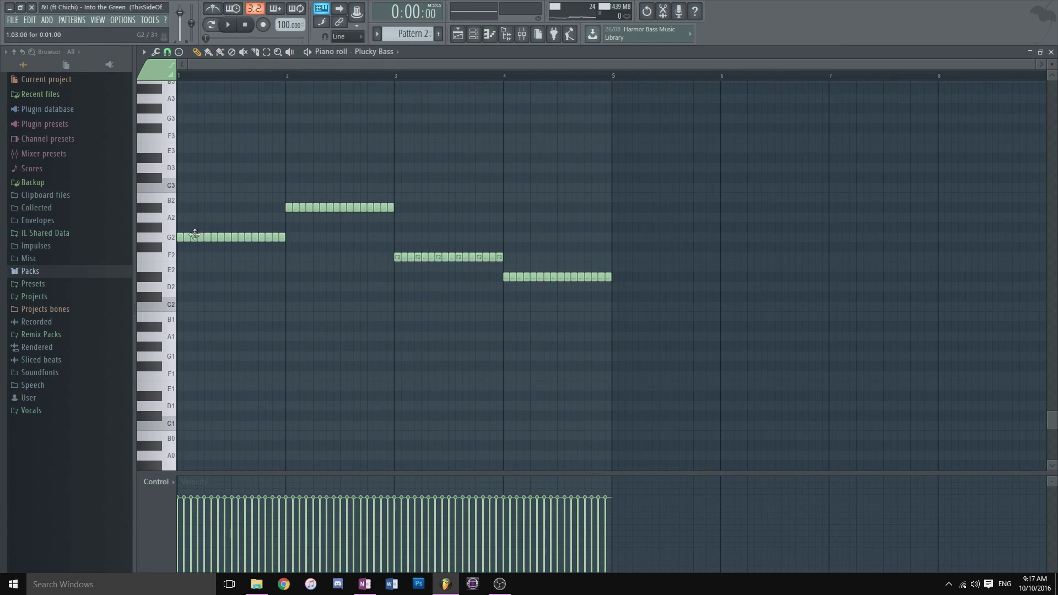
{"action": "left_click", "coordinate": [1050, 53]}
{"action": "double_click", "coordinate": [299, 296]}
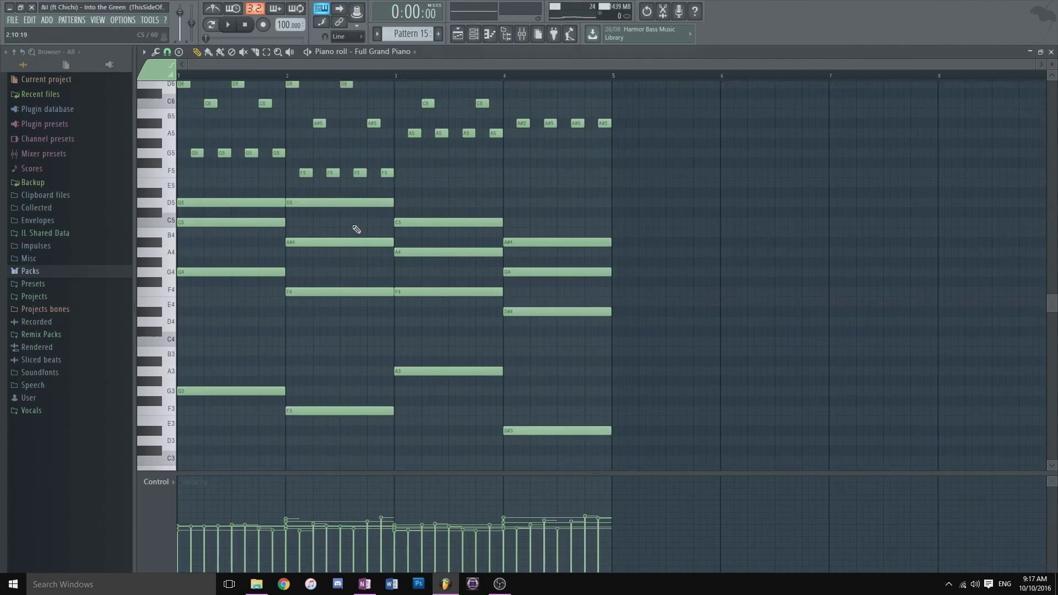
{"action": "scroll", "coordinate": [355, 229], "scroll_direction": "up", "scroll_amount": 3}
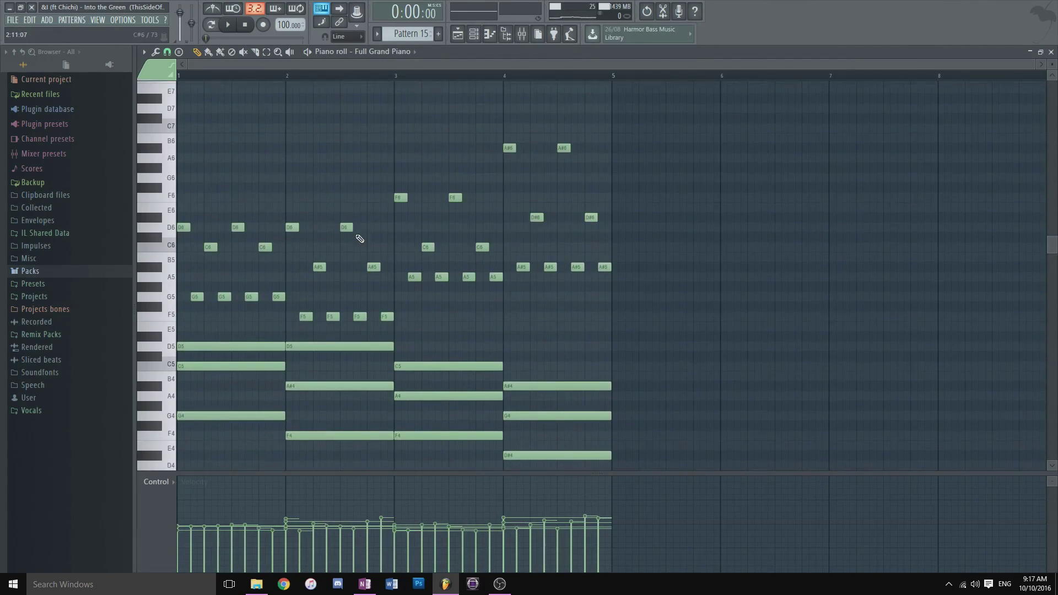
{"action": "scroll", "coordinate": [246, 401], "scroll_direction": "down", "scroll_amount": 3}
{"action": "scroll", "coordinate": [550, 406], "scroll_direction": "up", "scroll_amount": 8}
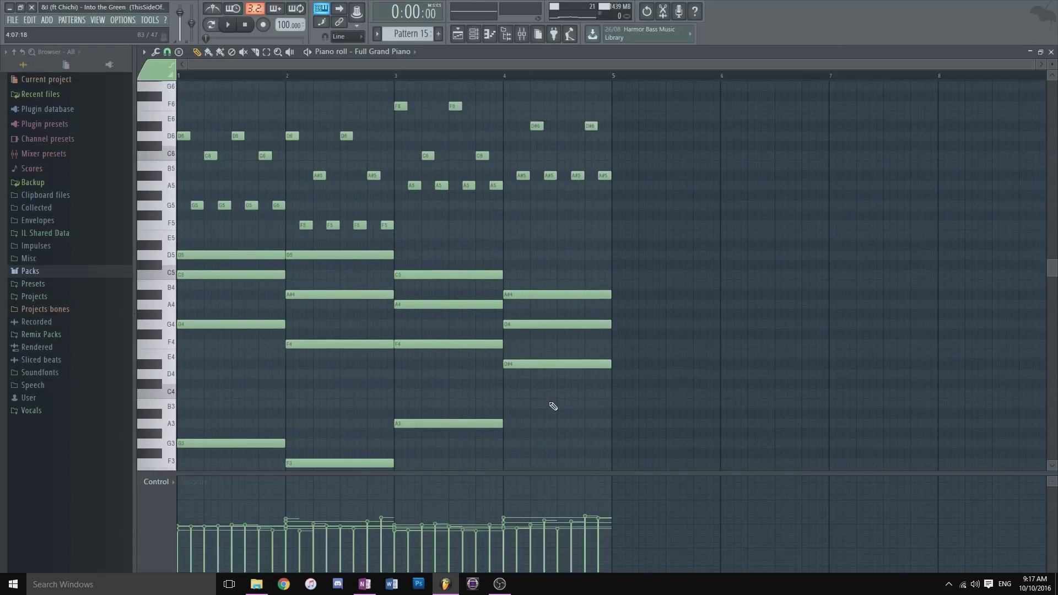
{"action": "scroll", "coordinate": [753, 250], "scroll_direction": "down", "scroll_amount": 2}
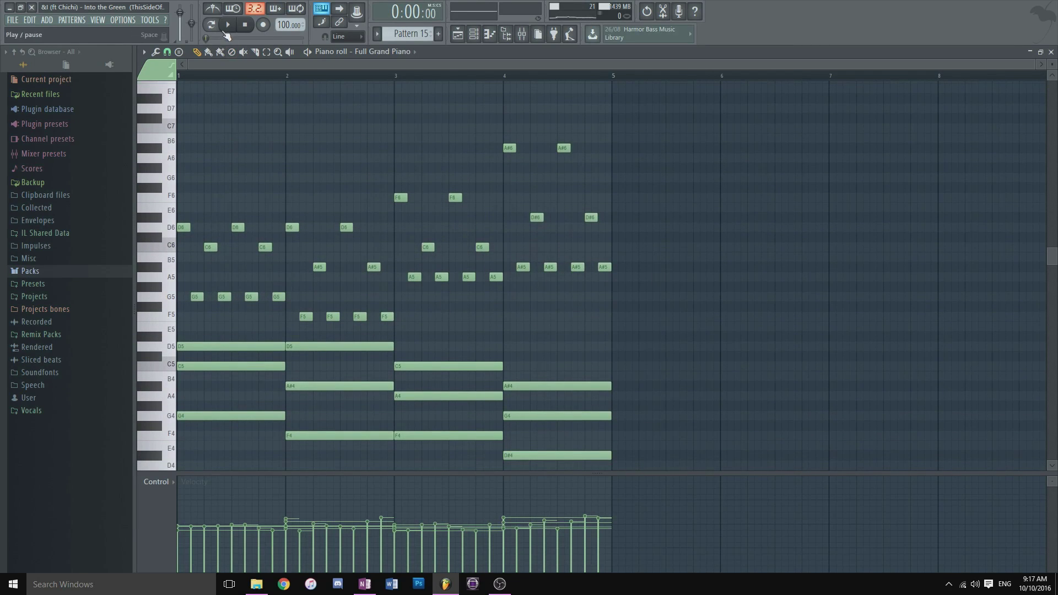
Play Pattern 15 of the piano on its own in pattern mode and return to the playlist.
{"action": "key", "text": "space"}
{"action": "scroll", "coordinate": [569, 281], "scroll_direction": "down", "scroll_amount": 2}
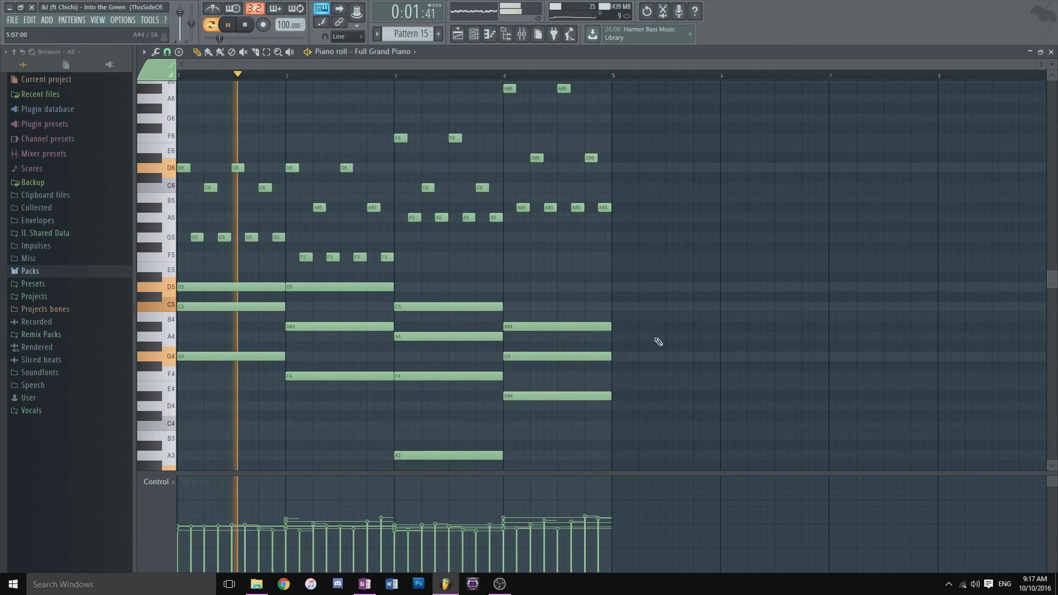
{"action": "scroll", "coordinate": [657, 330], "scroll_direction": "down", "scroll_amount": 3}
{"action": "scroll", "coordinate": [658, 331], "scroll_direction": "up", "scroll_amount": 3}
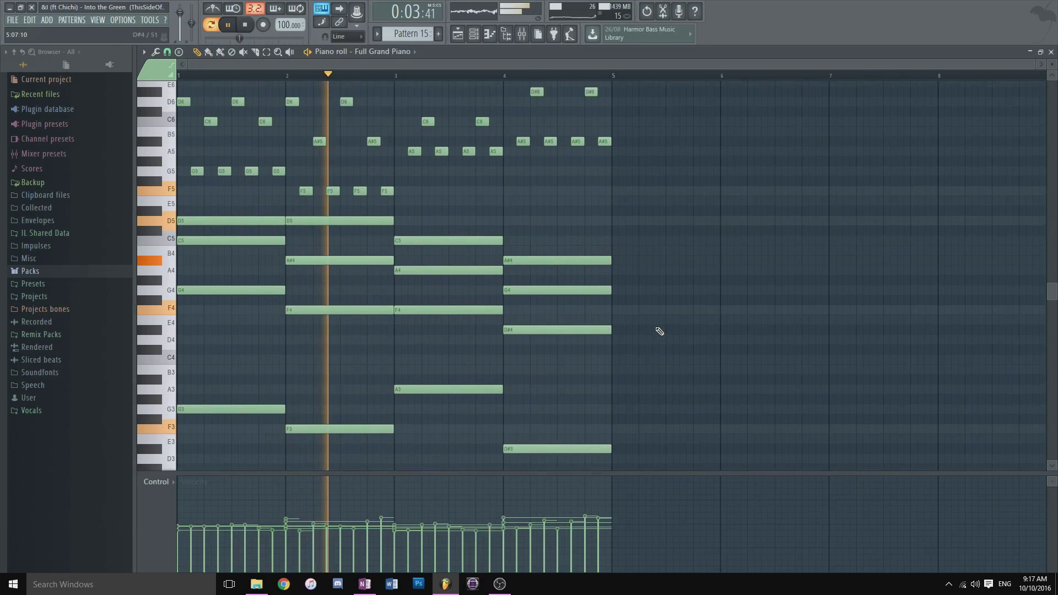
{"action": "scroll", "coordinate": [659, 331], "scroll_direction": "up", "scroll_amount": 1}
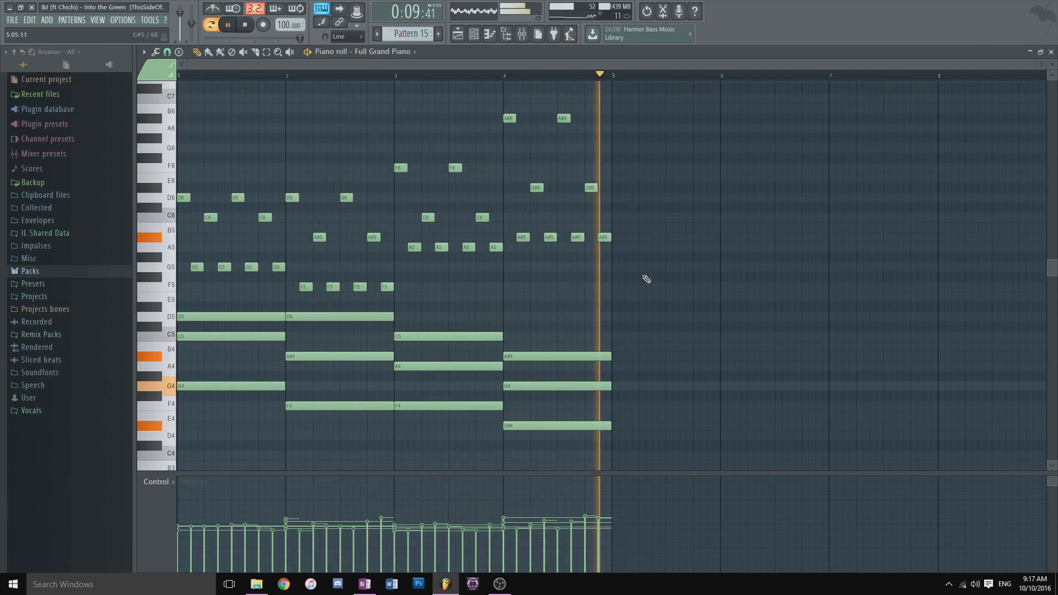
{"action": "key", "text": "space"}
{"action": "left_click", "coordinate": [1051, 52]}
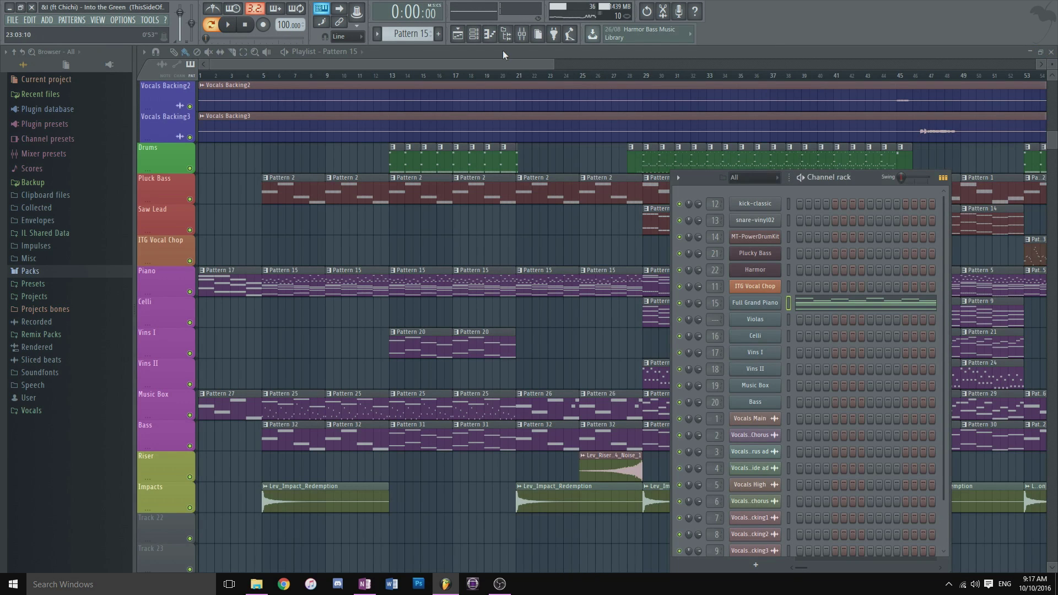
{"action": "key", "text": "F6"}
Play the Music Box notes of Pattern 25 in pattern mode with the piano roll shown, and return to the playlist.
{"action": "double_click", "coordinate": [308, 414]}
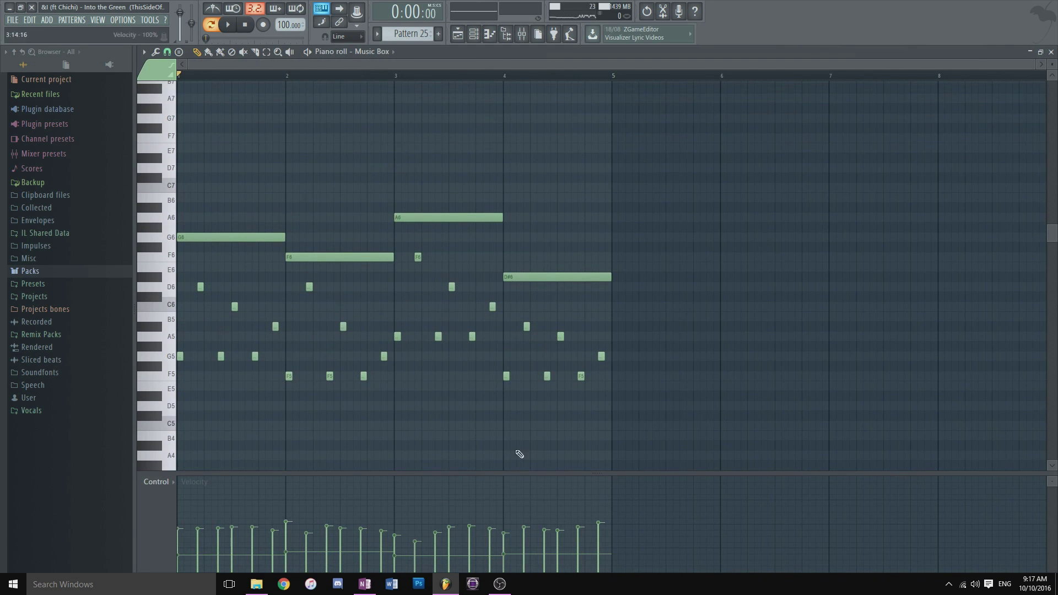
{"action": "left_click", "coordinate": [231, 32]}
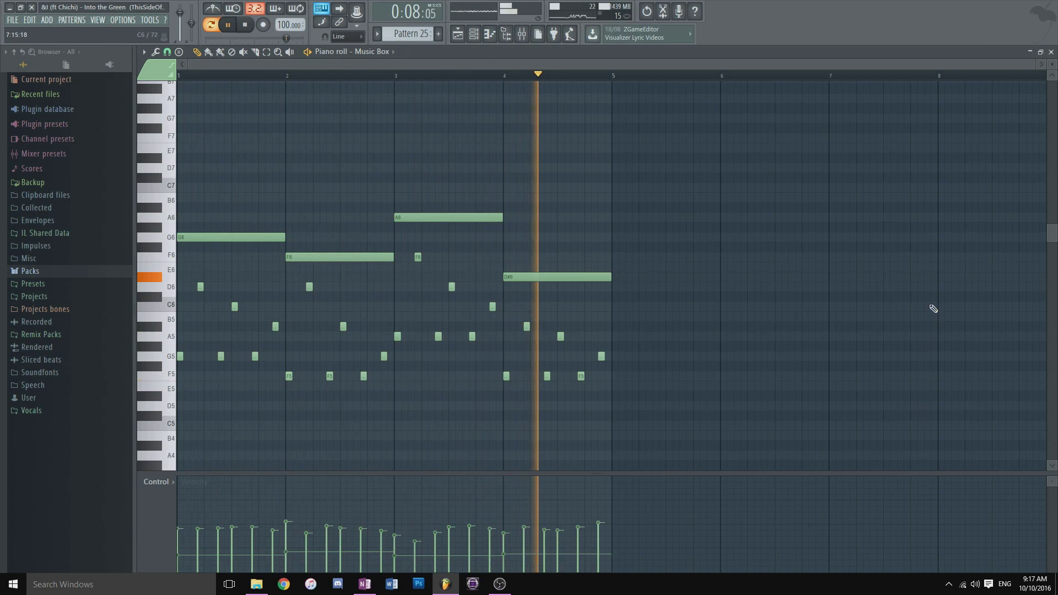
{"action": "key", "text": "space"}
{"action": "key", "text": "F5"}
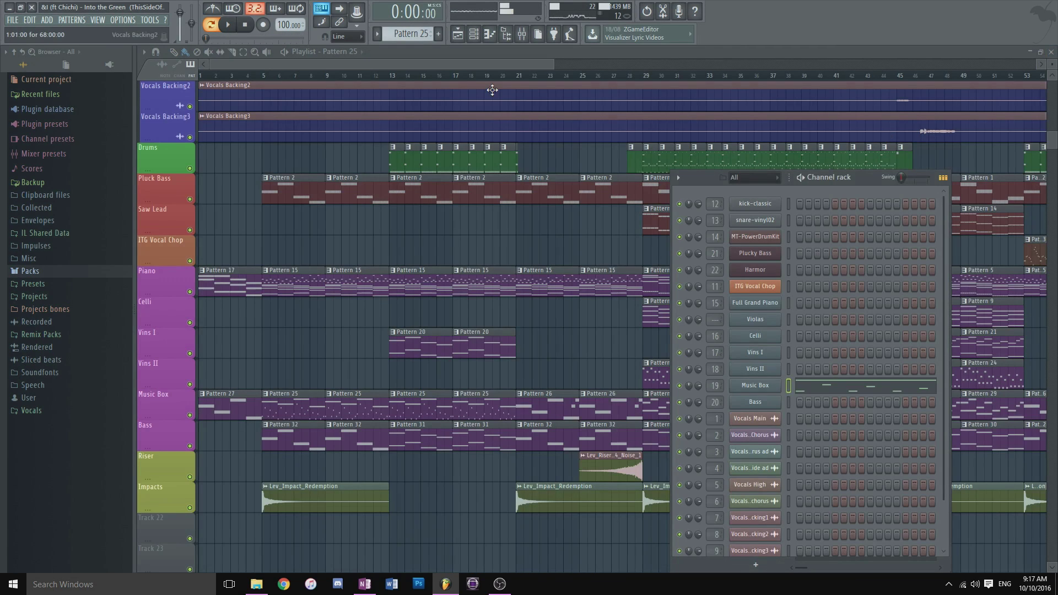
Play the full arrangement in song mode from bar 5, following the vocal and instrument tracks in the playlist.
{"action": "mouse_move", "coordinate": [458, 67]}
{"action": "left_mouse_down"}
{"action": "mouse_move", "coordinate": [485, 78]}
{"action": "mouse_move", "coordinate": [473, 81]}
{"action": "left_mouse_up"}
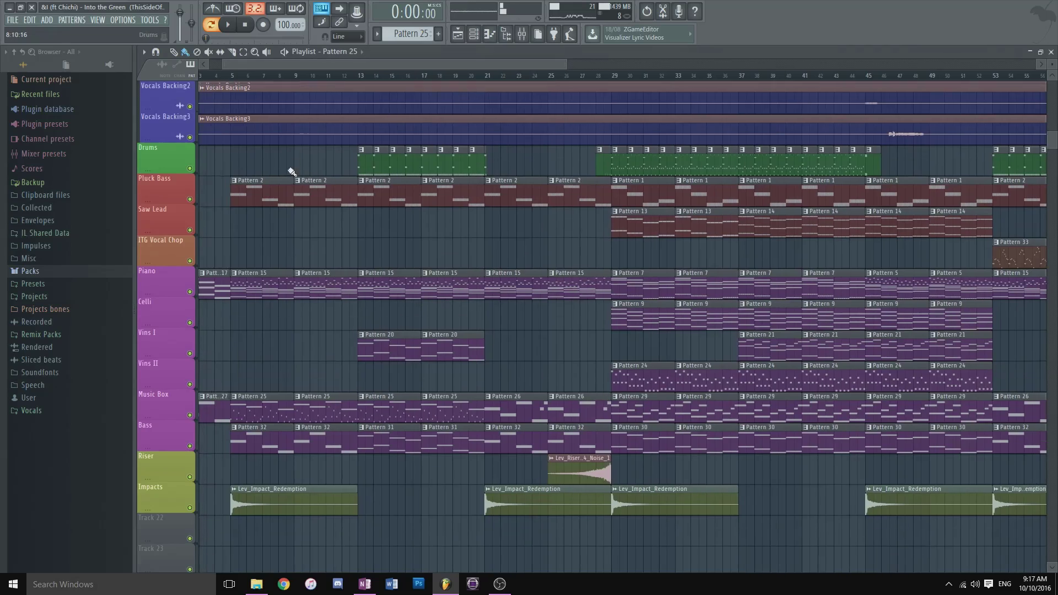
{"action": "scroll", "coordinate": [295, 173], "scroll_direction": "up", "scroll_amount": 6}
{"action": "scroll", "coordinate": [296, 173], "scroll_direction": "up", "scroll_amount": 1}
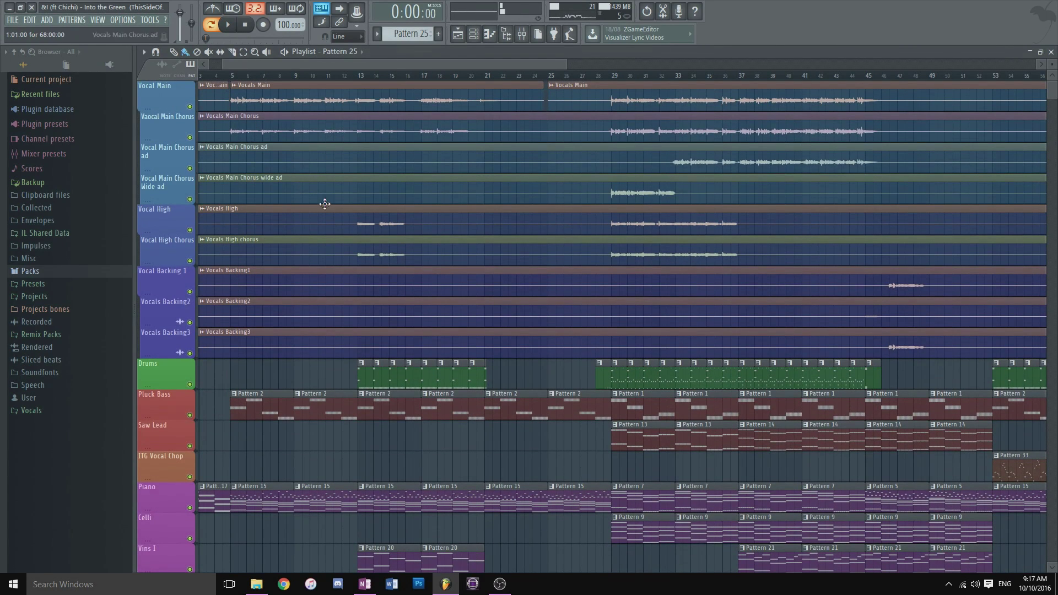
{"action": "left_click_drag", "start_coordinate": [342, 64], "coordinate": [327, 64]}
{"action": "left_click", "coordinate": [262, 75]}
{"action": "key", "text": "space"}
{"action": "scroll", "coordinate": [494, 251], "scroll_direction": "down", "scroll_amount": 6}
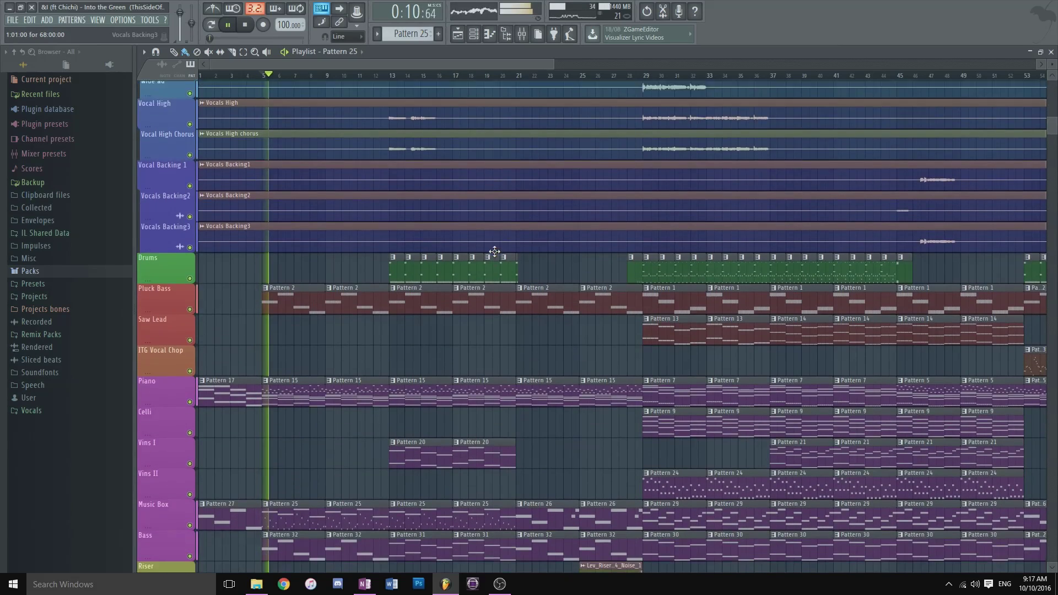
{"action": "scroll", "coordinate": [441, 273], "scroll_direction": "up", "scroll_amount": 6}
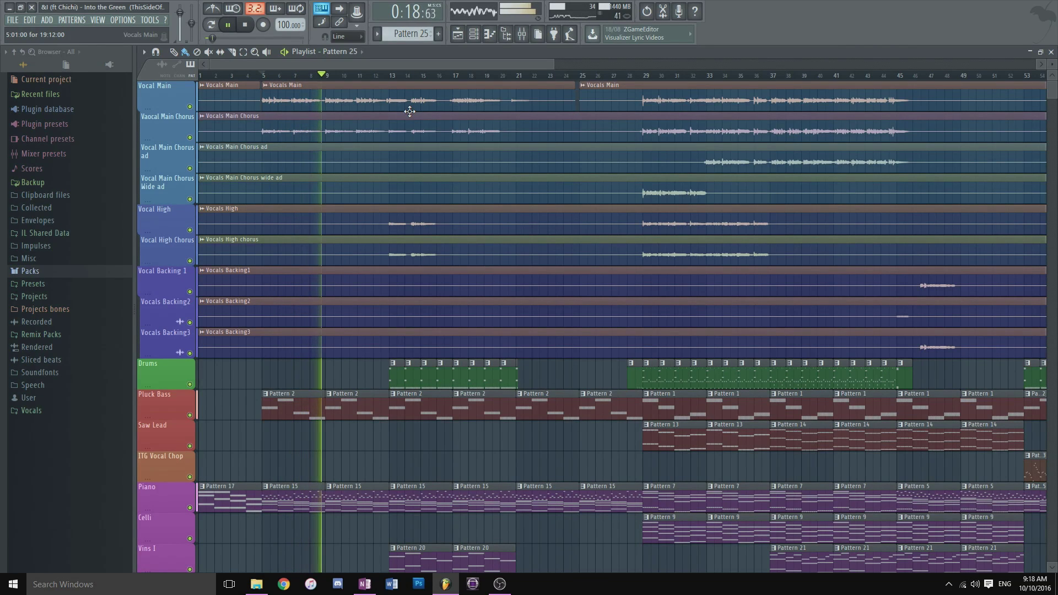
{"action": "scroll", "coordinate": [487, 149], "scroll_direction": "down", "scroll_amount": 5}
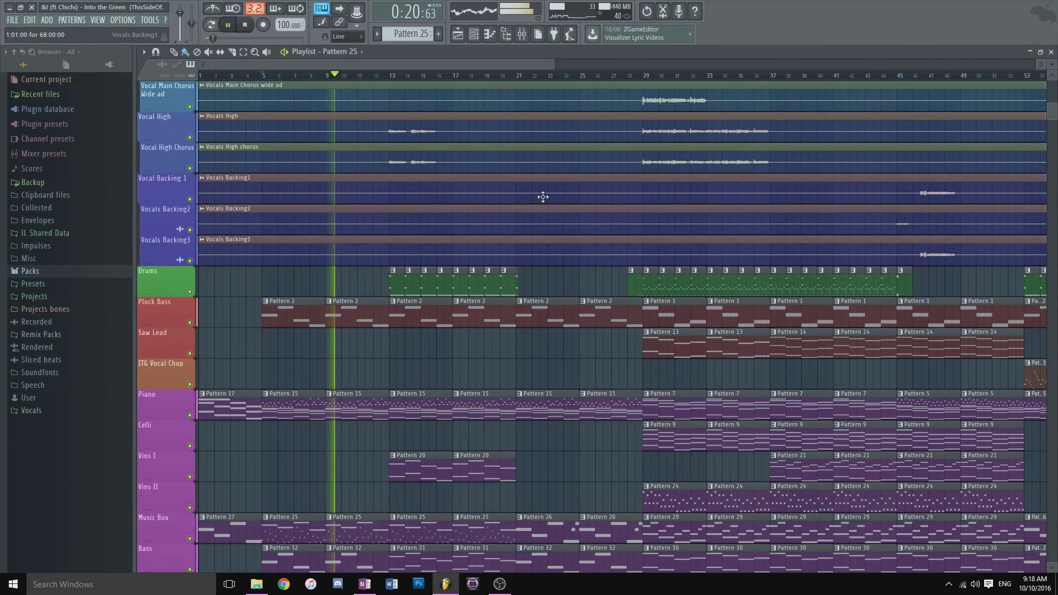
{"action": "key", "text": "space"}
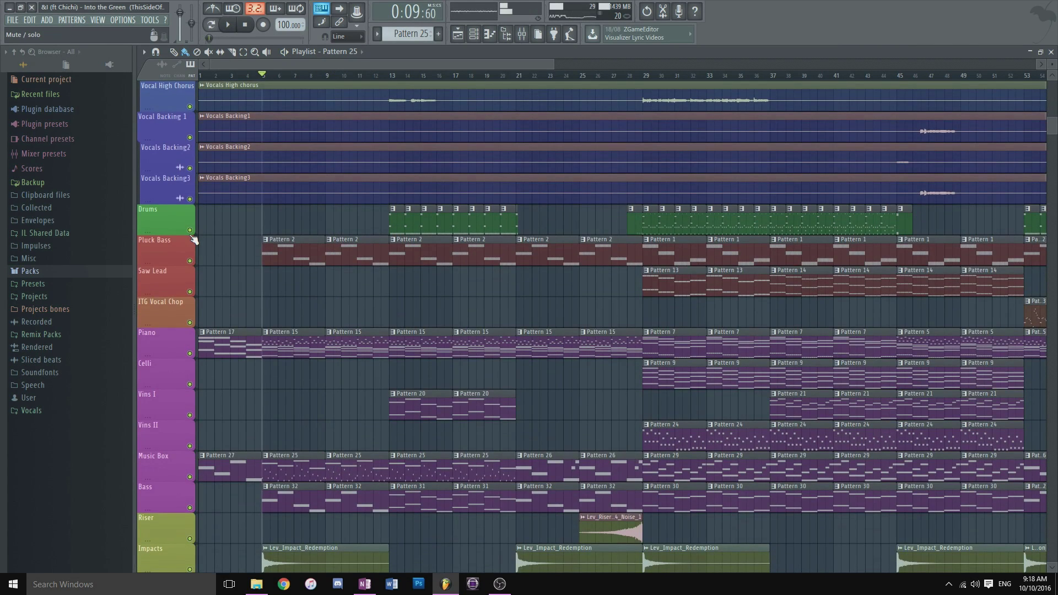
Solo the Drums track, play it from bar 13 with Pattern 11's notes shown, and return to the playlist.
{"action": "left_click", "coordinate": [189, 230], "text": "ctrl"}
{"action": "key", "text": "space"}
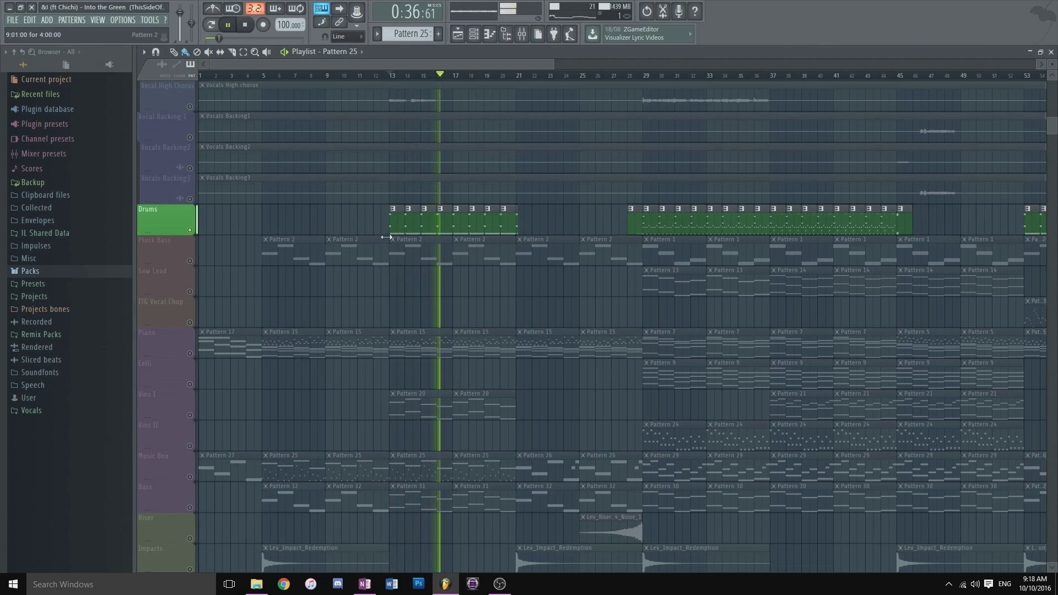
{"action": "double_click", "coordinate": [481, 225]}
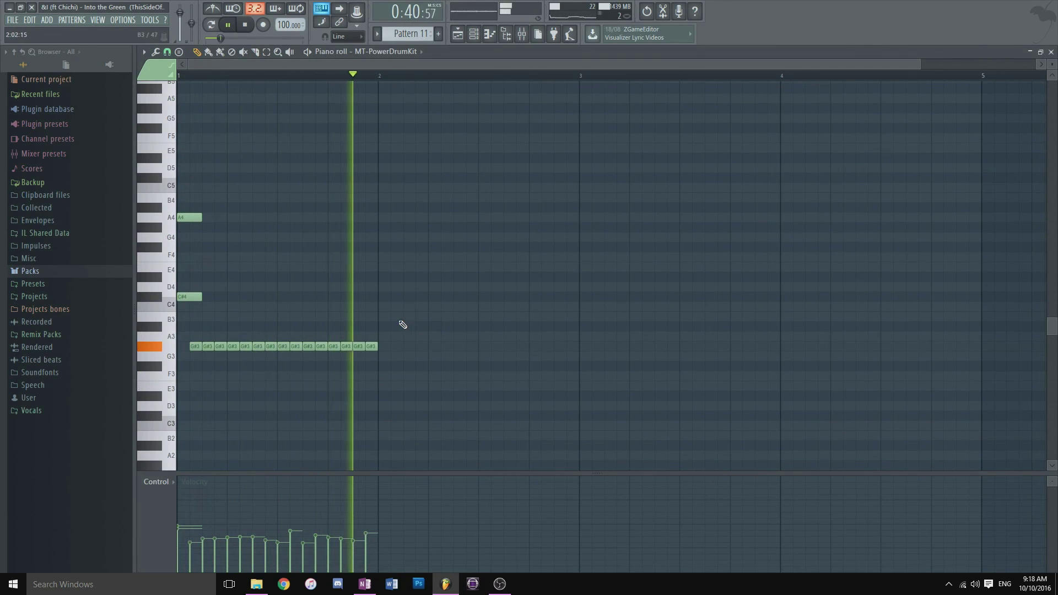
{"action": "key", "text": "space"}
{"action": "left_click", "coordinate": [1051, 52]}
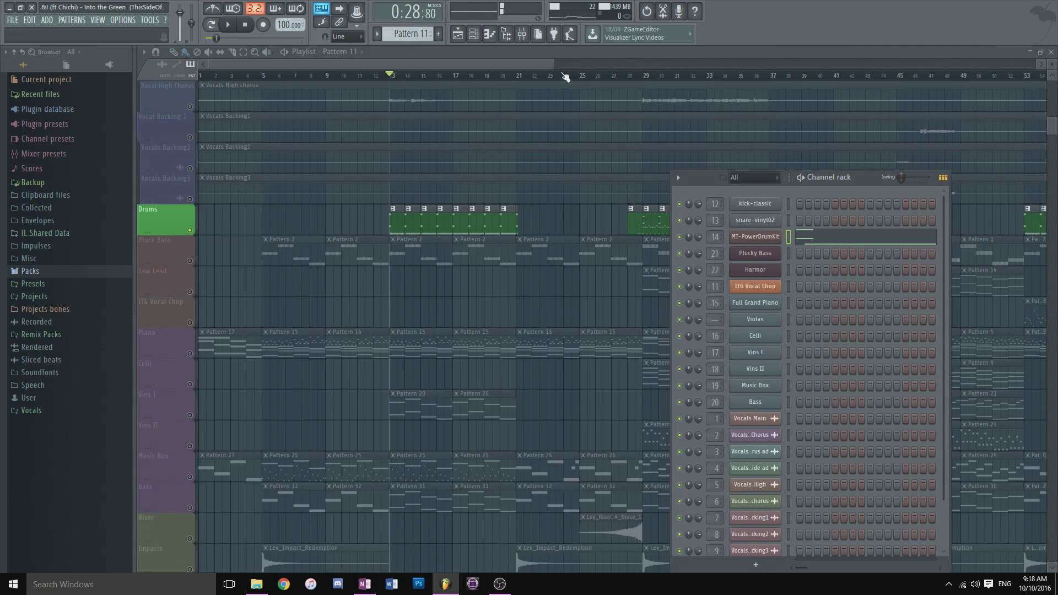
Turn off the Drums solo and play the full arrangement from bar 21 with a closer view of the timeline.
{"action": "left_click_drag", "start_coordinate": [489, 62], "coordinate": [543, 72]}
{"action": "right_click", "coordinate": [189, 238]}
{"action": "left_click", "coordinate": [192, 227]}
{"action": "scroll", "coordinate": [440, 148], "scroll_direction": "up", "scroll_amount": 5}
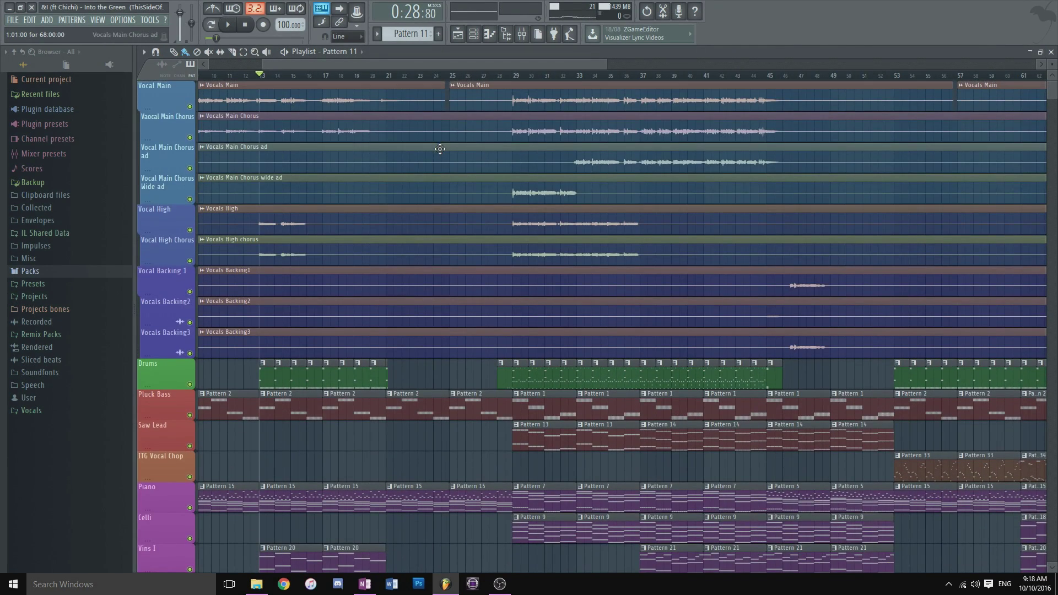
{"action": "scroll", "coordinate": [460, 205], "scroll_direction": "down", "scroll_amount": 10}
{"action": "scroll", "coordinate": [389, 182], "scroll_direction": "up", "scroll_amount": 4}
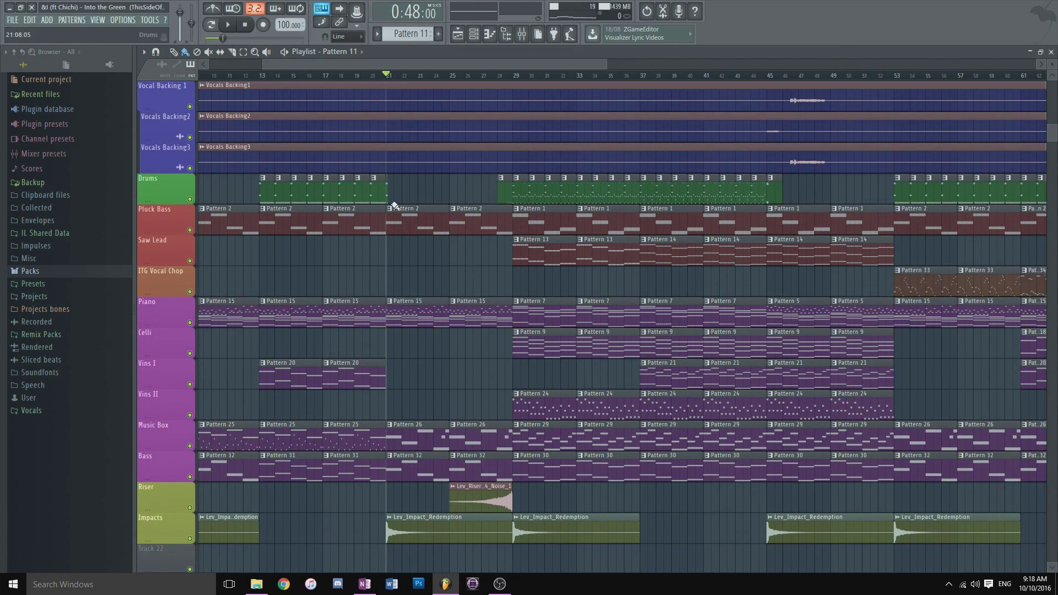
{"action": "scroll", "coordinate": [385, 77], "scroll_direction": "up", "scroll_amount": 8}
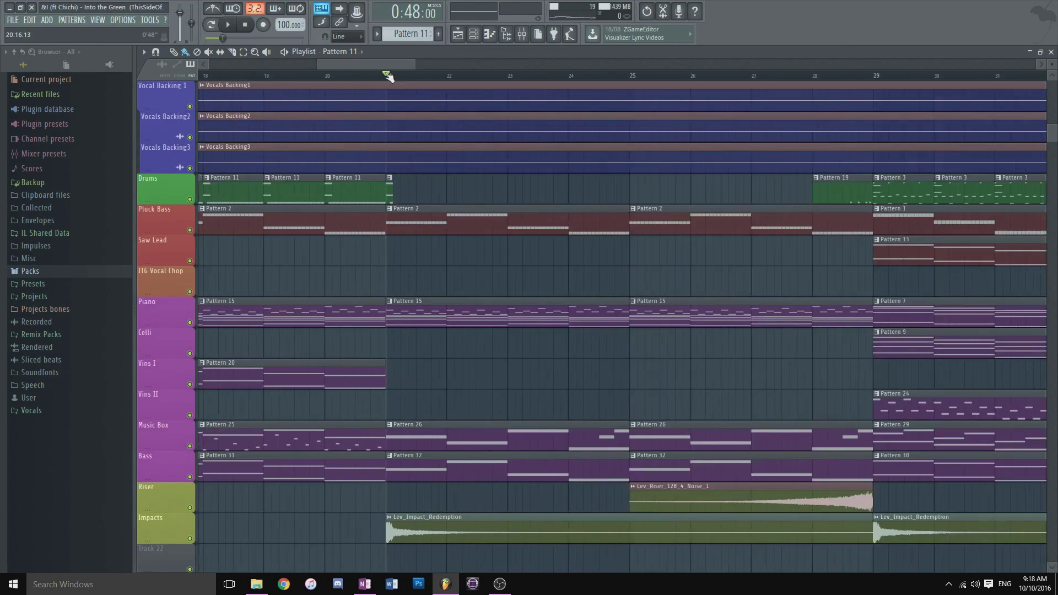
{"action": "key", "text": "space"}
{"action": "scroll", "coordinate": [389, 77], "scroll_direction": "down", "scroll_amount": 4}
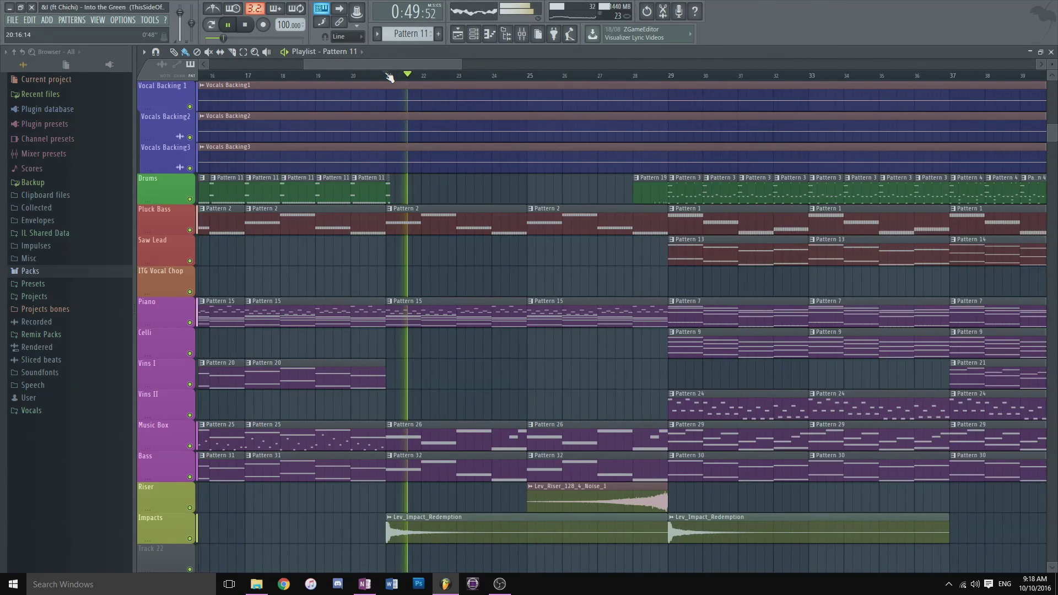
{"action": "scroll", "coordinate": [389, 77], "scroll_direction": "down", "scroll_amount": 2}
{"action": "key", "text": "space"}
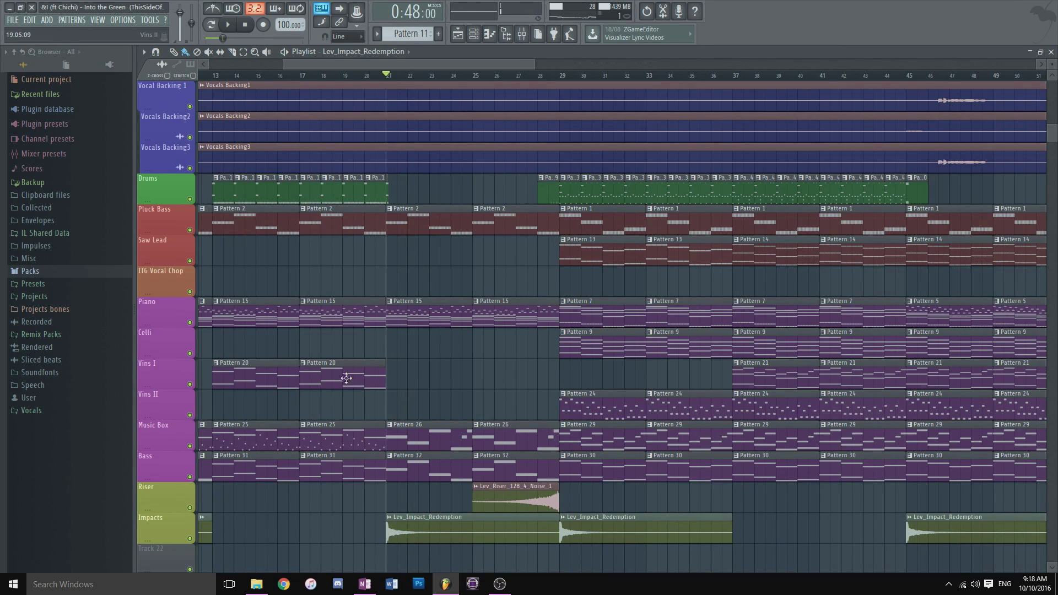
Play the full arrangement from bar 21, following the vocal and instrument tracks in the playlist, and stop.
{"action": "scroll", "coordinate": [413, 444], "scroll_direction": "down", "scroll_amount": 2}
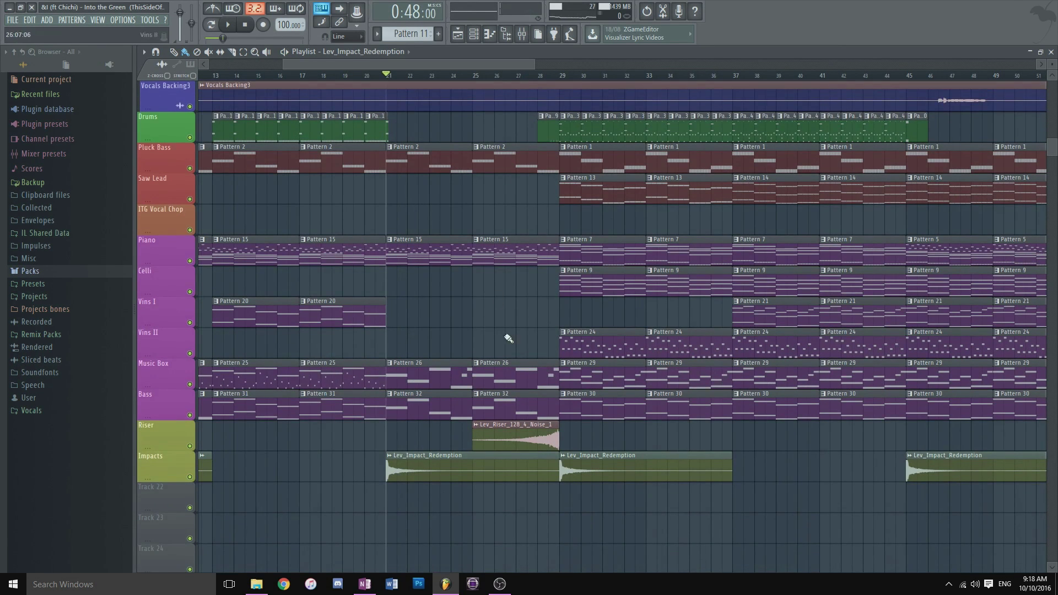
{"action": "key", "text": "space"}
{"action": "scroll", "coordinate": [506, 344], "scroll_direction": "up", "scroll_amount": 3}
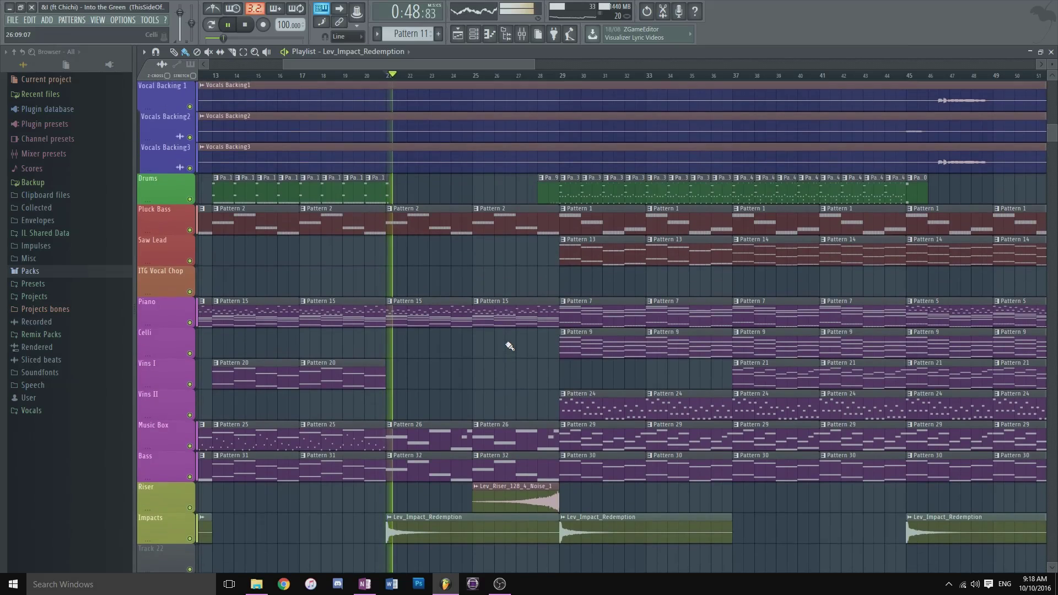
{"action": "scroll", "coordinate": [460, 284], "scroll_direction": "down", "scroll_amount": 1}
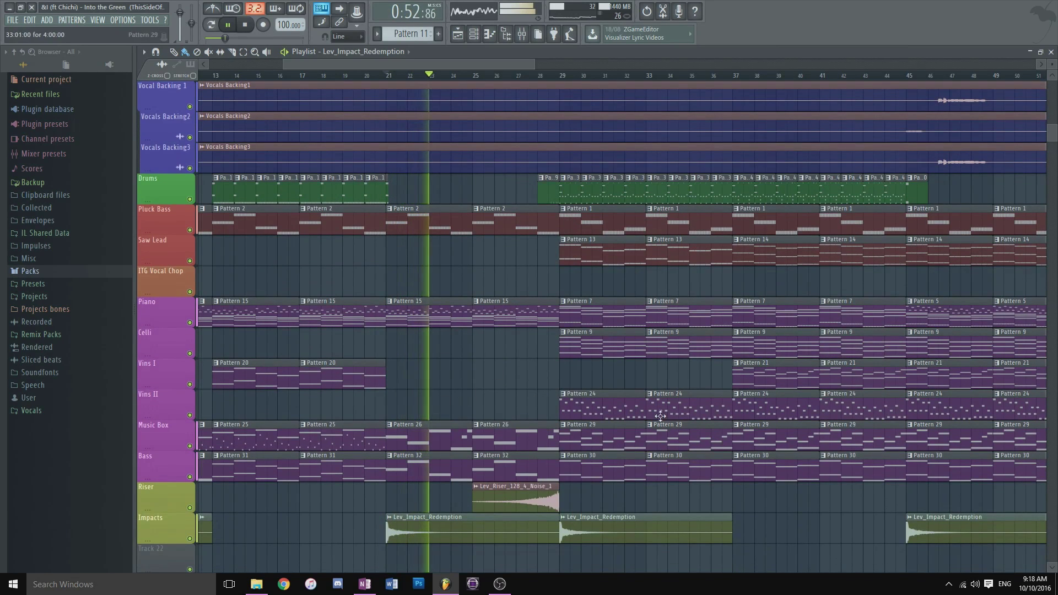
{"action": "scroll", "coordinate": [477, 182], "scroll_direction": "up", "scroll_amount": 3}
{"action": "key", "text": "space"}
Play the full arrangement from about bar 26 into the section at bar 29, following all tracks, and stop playback.
{"action": "left_click", "coordinate": [494, 75]}
{"action": "key", "text": "space"}
{"action": "scroll", "coordinate": [586, 378], "scroll_direction": "down", "scroll_amount": 5}
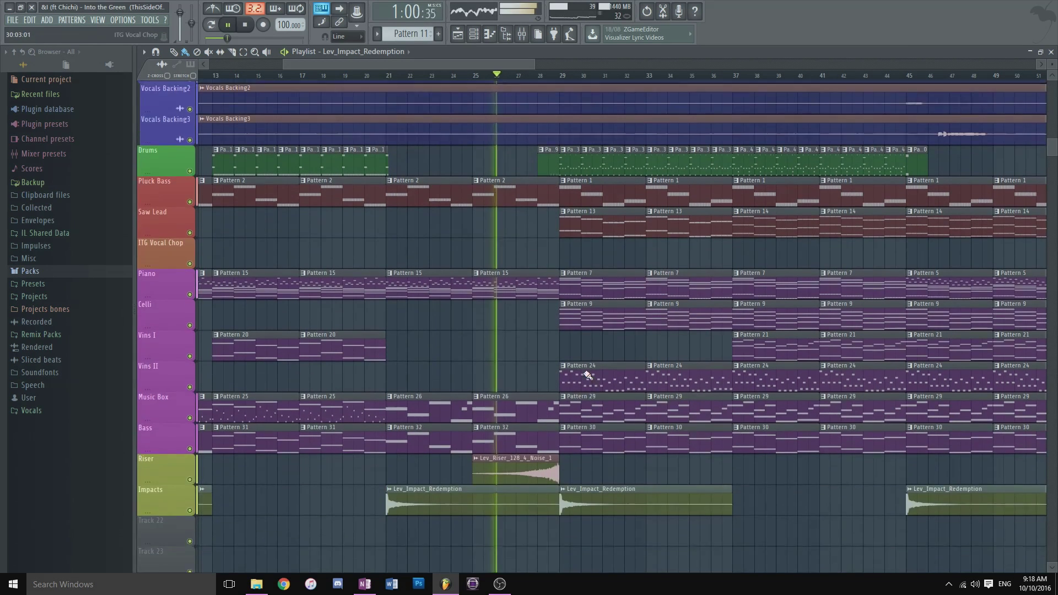
{"action": "scroll", "coordinate": [540, 394], "scroll_direction": "up", "scroll_amount": 6}
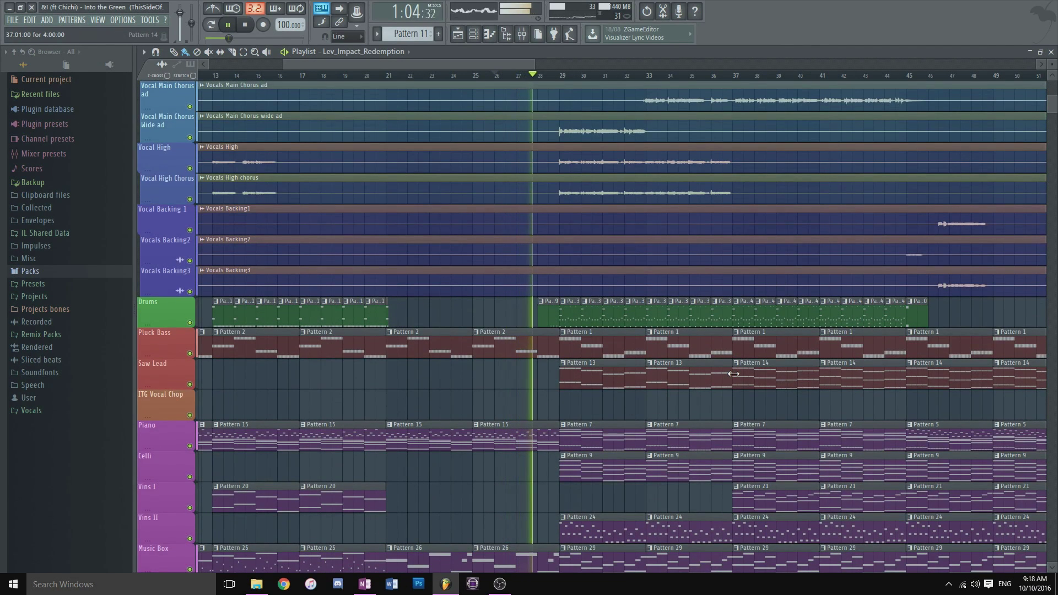
{"action": "scroll", "coordinate": [727, 363], "scroll_direction": "up", "scroll_amount": 2}
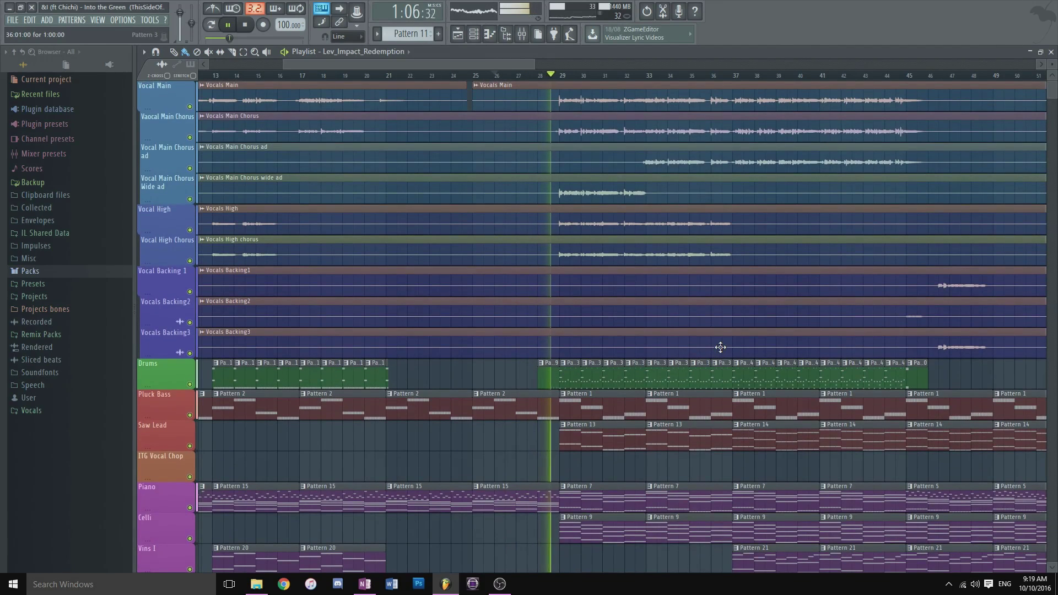
{"action": "scroll", "coordinate": [715, 338], "scroll_direction": "down", "scroll_amount": 2}
{"action": "scroll", "coordinate": [714, 338], "scroll_direction": "down", "scroll_amount": 4}
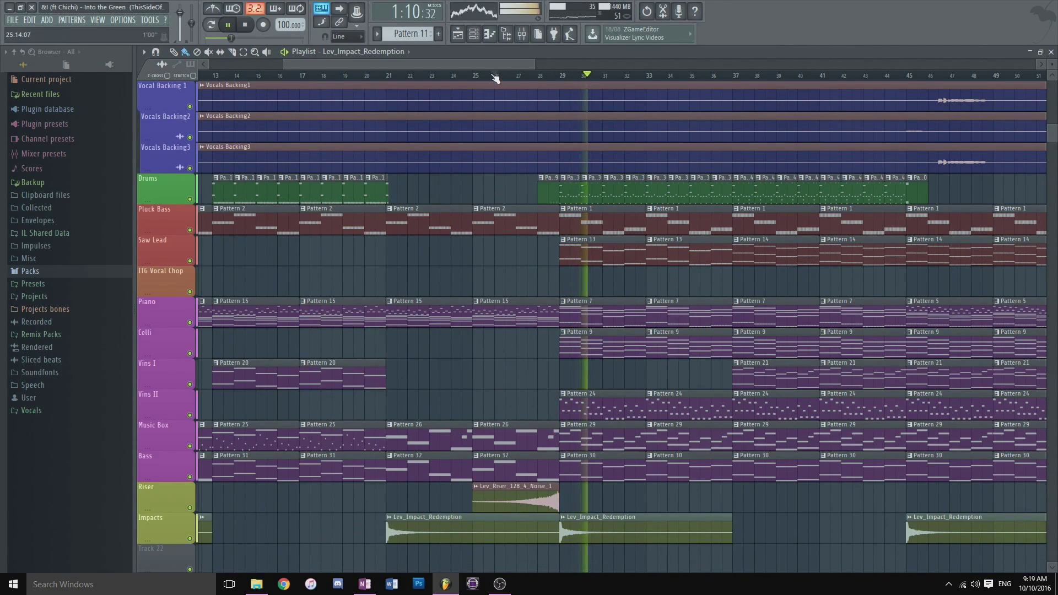
{"action": "scroll", "coordinate": [587, 117], "scroll_direction": "right", "scroll_amount": 4}
{"action": "scroll", "coordinate": [469, 173], "scroll_direction": "up", "scroll_amount": 4}
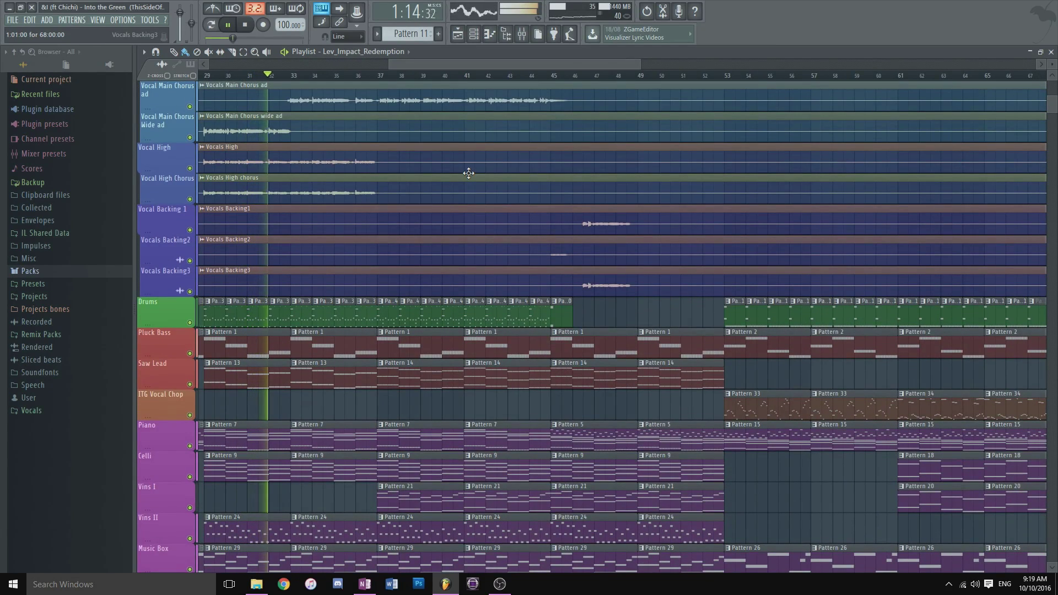
{"action": "key", "text": "space"}
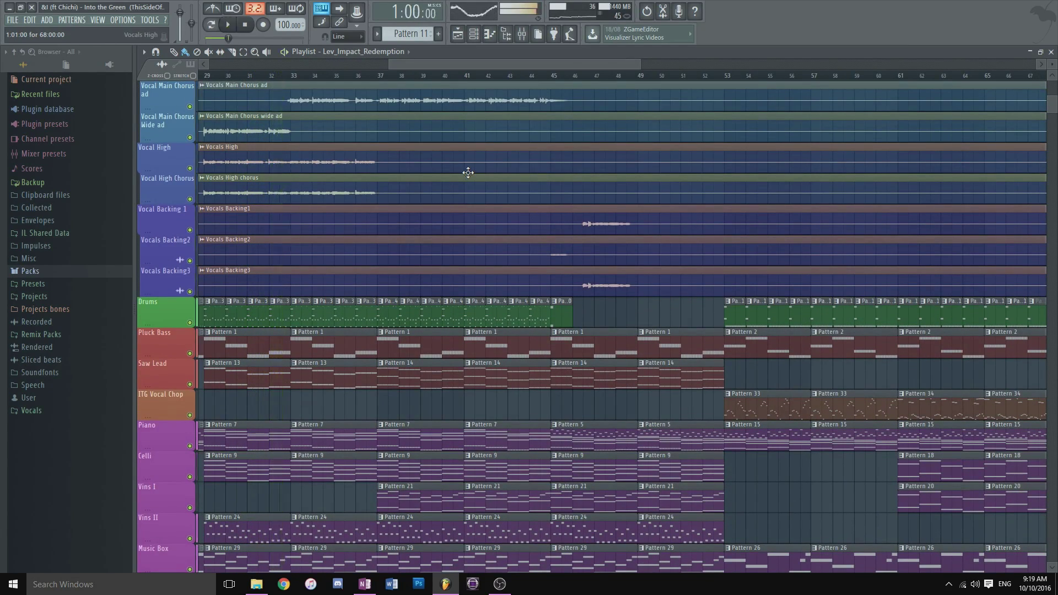
View the Saw Lead's Pattern 14 notes in the piano roll, return to the playlist and select the Vins I clip at bar 37.
{"action": "left_click_drag", "start_coordinate": [410, 65], "coordinate": [355, 65]}
{"action": "scroll", "coordinate": [436, 260], "scroll_direction": "down", "scroll_amount": 4}
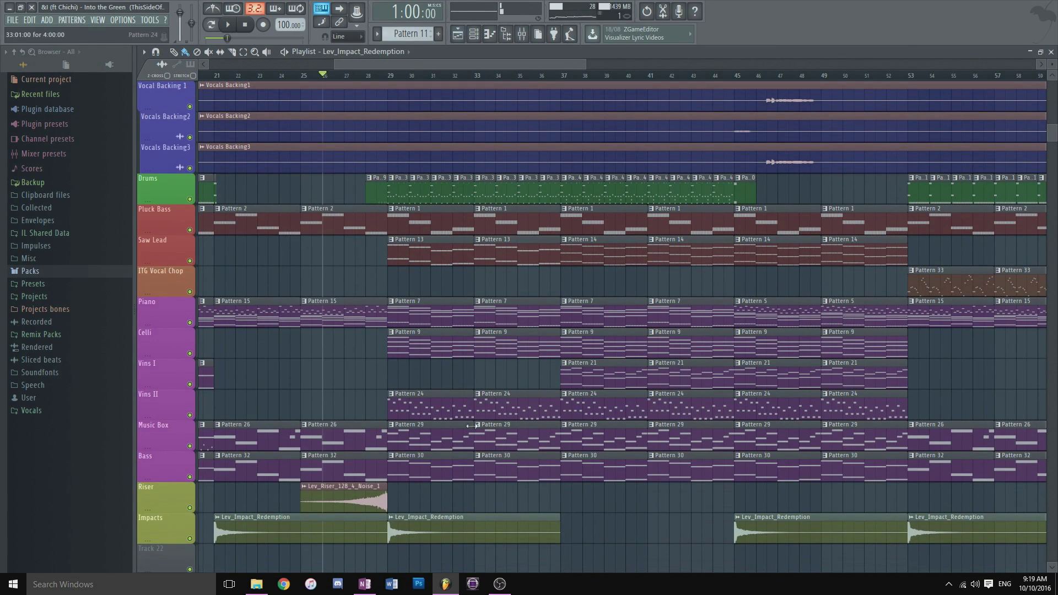
{"action": "scroll", "coordinate": [503, 288], "scroll_direction": "up", "scroll_amount": 6}
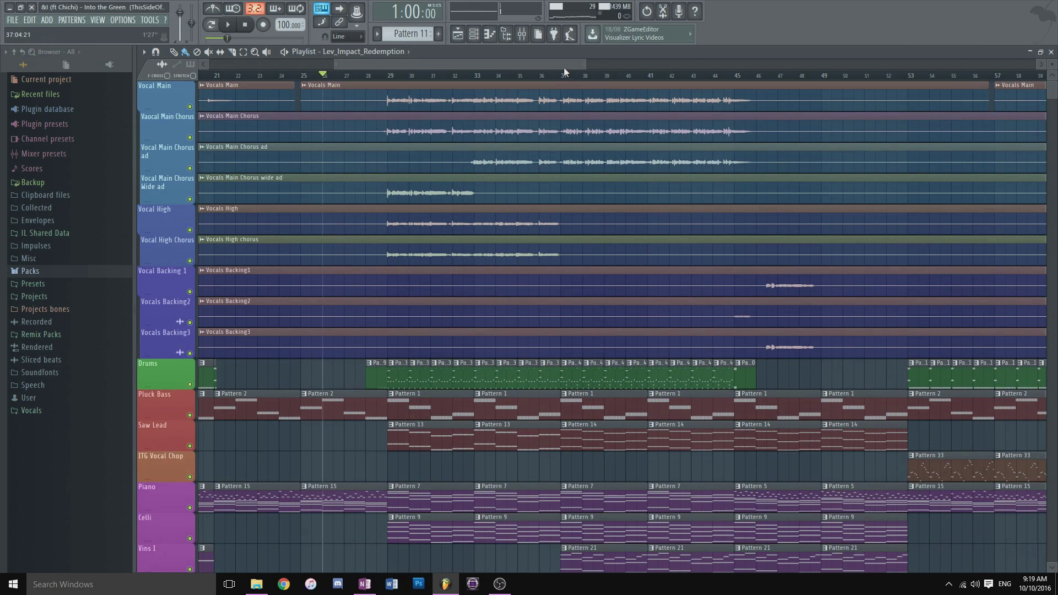
{"action": "left_click_drag", "start_coordinate": [564, 66], "coordinate": [621, 96]}
{"action": "scroll", "coordinate": [547, 361], "scroll_direction": "down", "scroll_amount": 5}
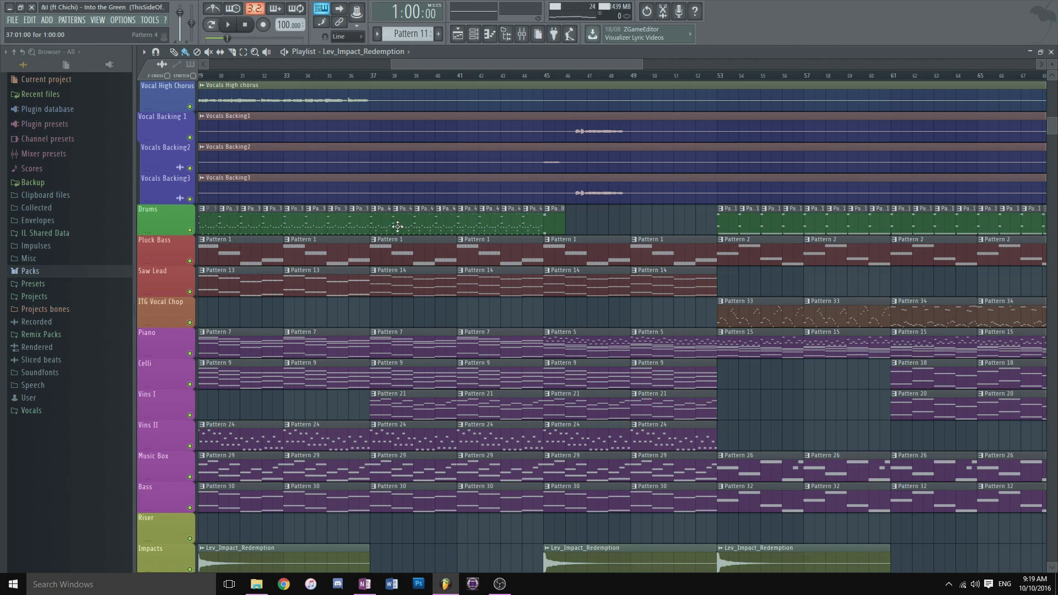
{"action": "scroll", "coordinate": [491, 261], "scroll_direction": "down", "scroll_amount": 2}
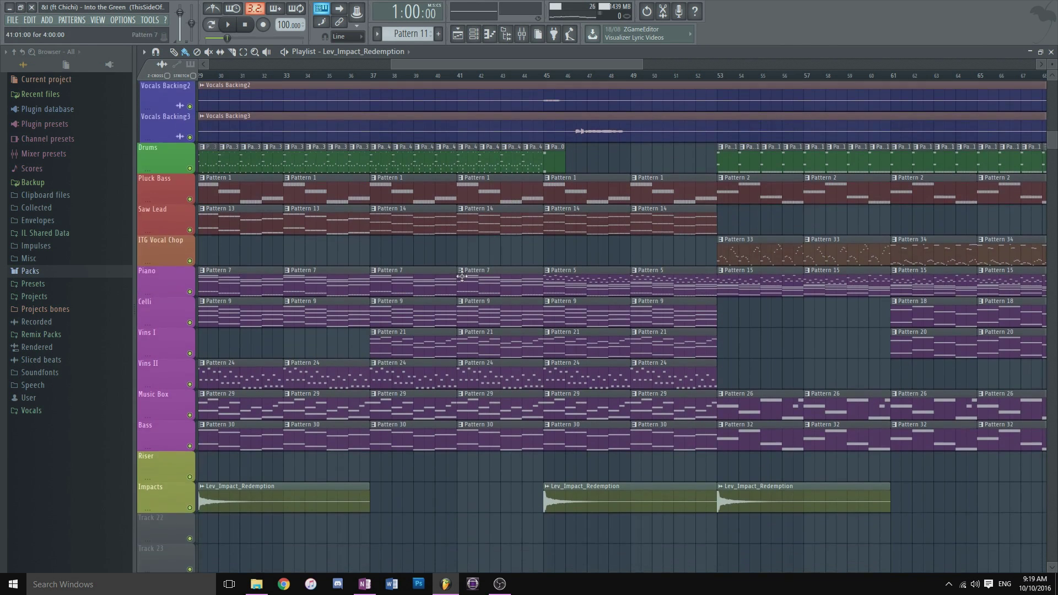
{"action": "double_click", "coordinate": [401, 227]}
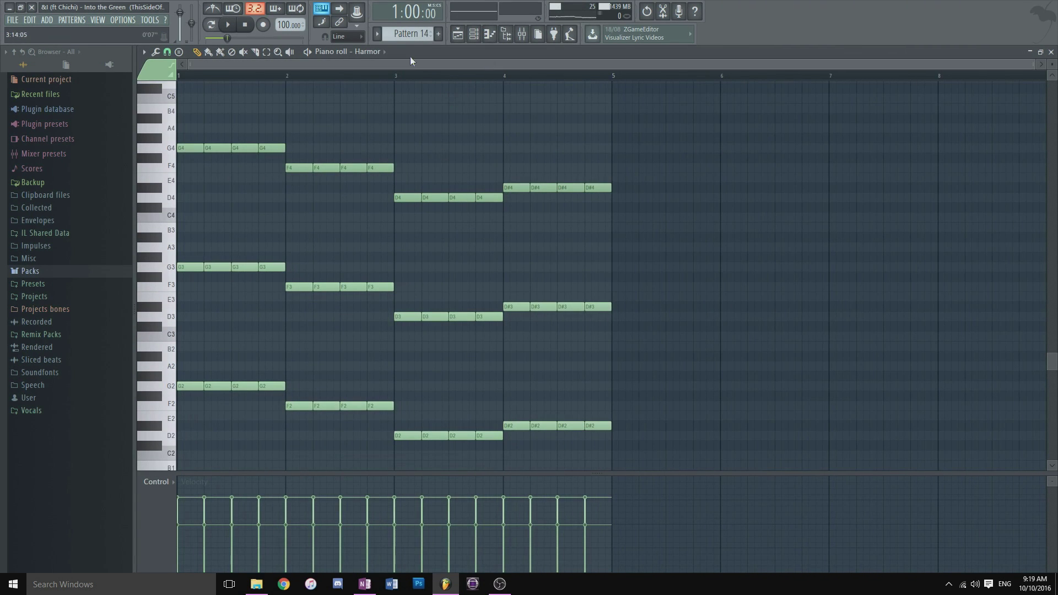
{"action": "left_click", "coordinate": [1025, 51]}
{"action": "left_click", "coordinate": [421, 337]}
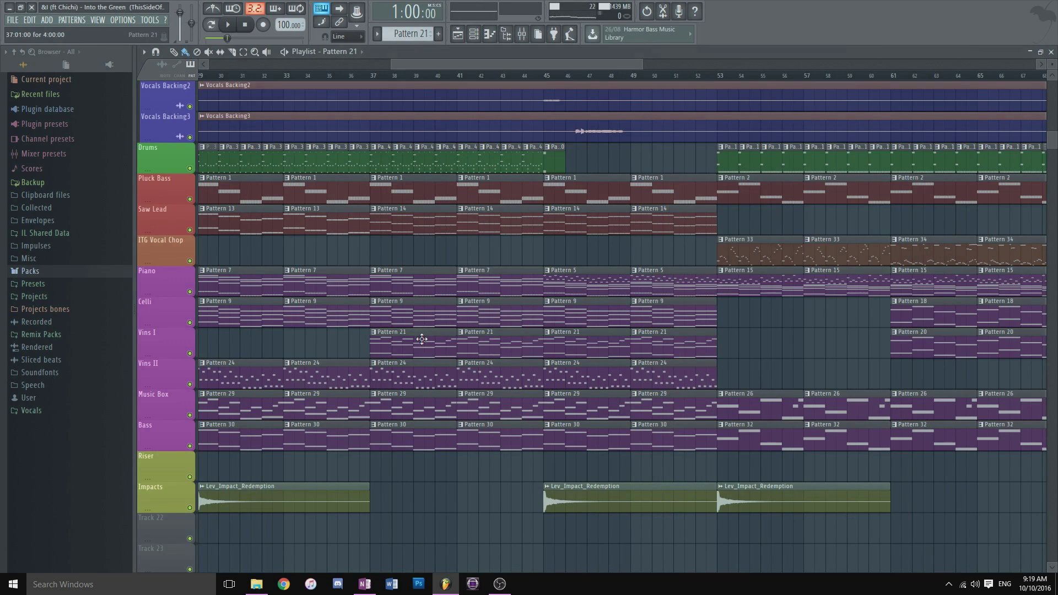
Examine the vocal and instrument tracks from bar 29 up to the section starting at bar 45.
{"action": "scroll", "coordinate": [462, 339], "scroll_direction": "down", "scroll_amount": 7}
{"action": "scroll", "coordinate": [577, 424], "scroll_direction": "up", "scroll_amount": 14}
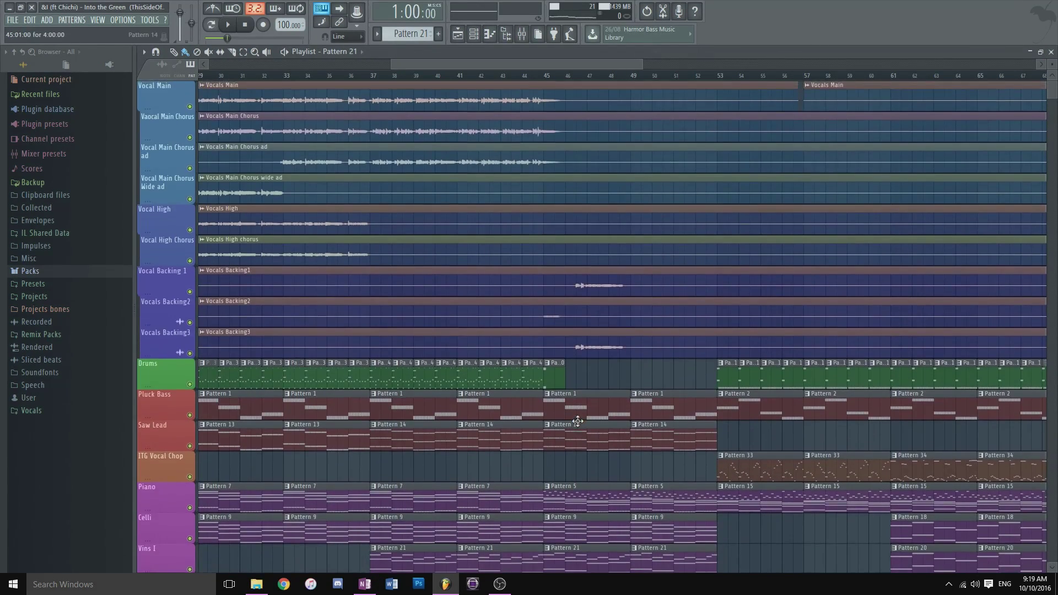
{"action": "scroll", "coordinate": [578, 418], "scroll_direction": "down", "scroll_amount": 5}
{"action": "scroll", "coordinate": [578, 417], "scroll_direction": "down", "scroll_amount": 2}
{"action": "scroll", "coordinate": [574, 130], "scroll_direction": "up", "scroll_amount": 2}
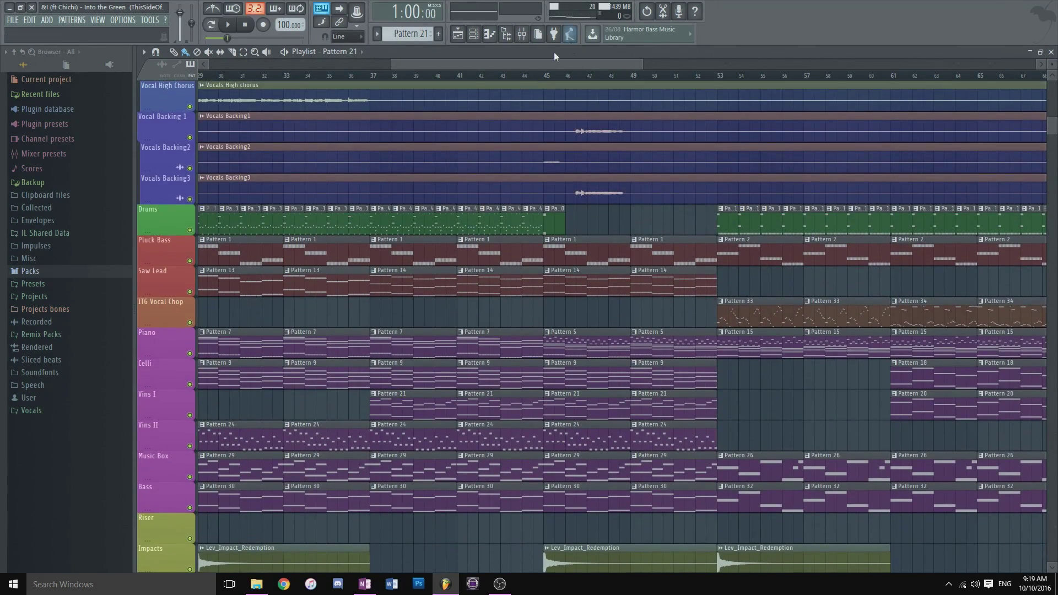
{"action": "scroll", "coordinate": [549, 69], "scroll_direction": "right", "scroll_amount": 4}
{"action": "scroll", "coordinate": [418, 184], "scroll_direction": "up", "scroll_amount": 4}
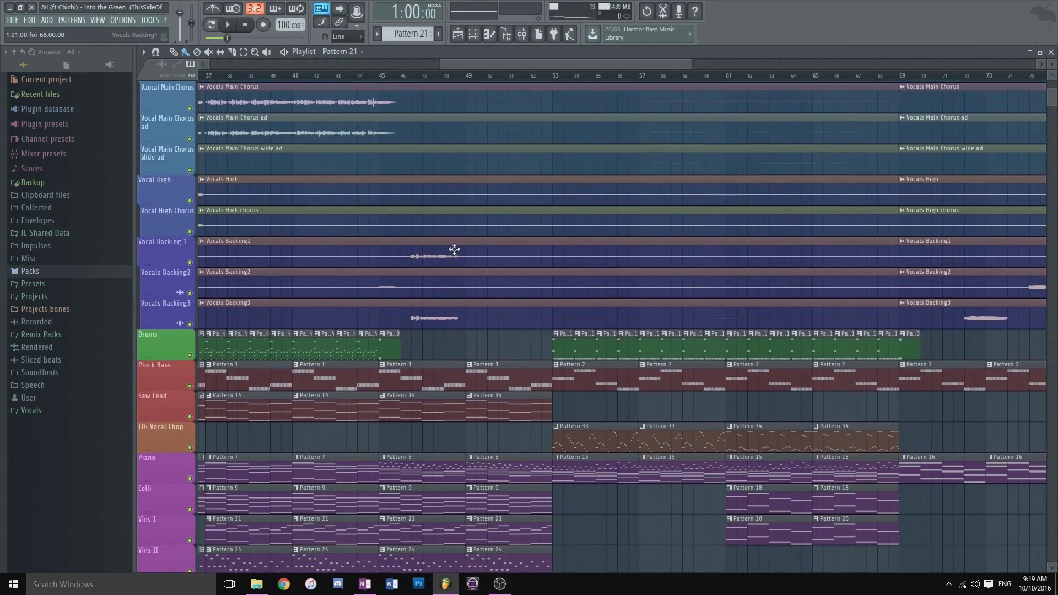
Play the full arrangement from bar 45, following the backing vocals and instrument patterns, and stop playback.
{"action": "scroll", "coordinate": [384, 233], "scroll_direction": "down", "scroll_amount": 3}
{"action": "scroll", "coordinate": [387, 191], "scroll_direction": "down", "scroll_amount": 3}
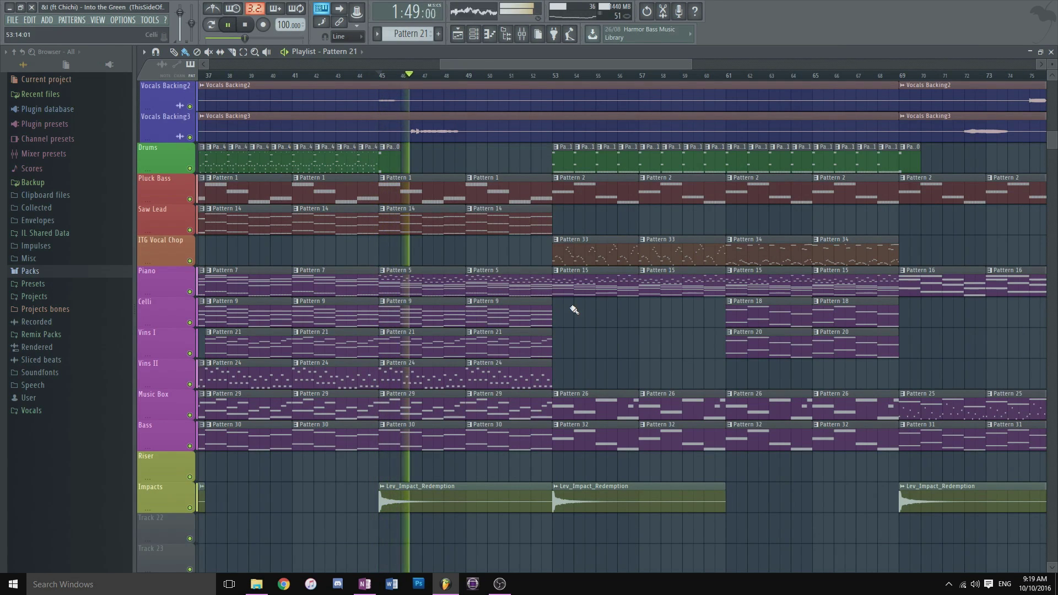
{"action": "scroll", "coordinate": [573, 310], "scroll_direction": "up", "scroll_amount": 4}
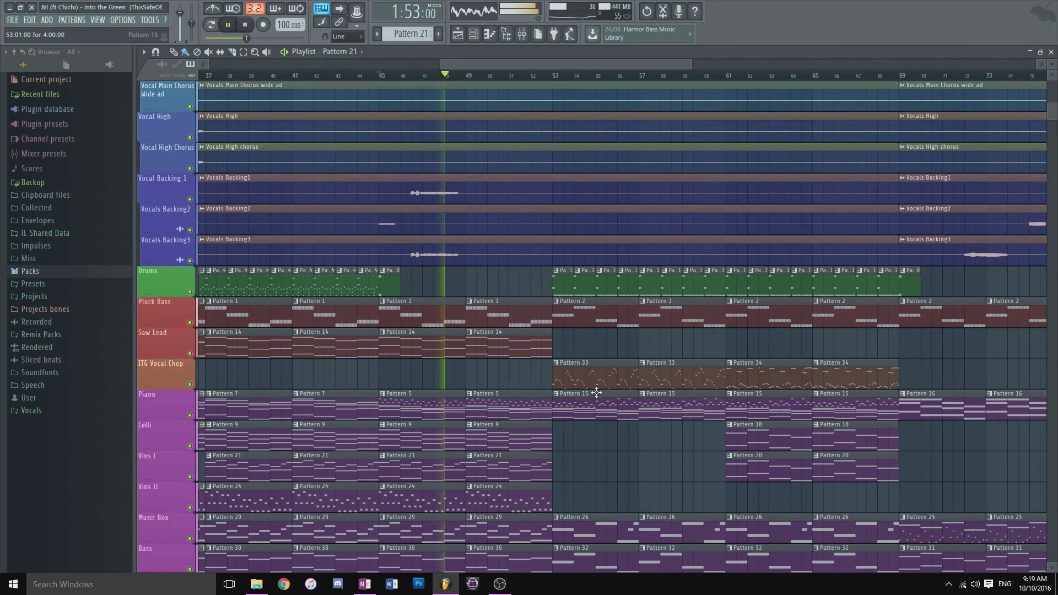
{"action": "scroll", "coordinate": [596, 392], "scroll_direction": "down", "scroll_amount": 4}
{"action": "scroll", "coordinate": [596, 391], "scroll_direction": "up", "scroll_amount": 4}
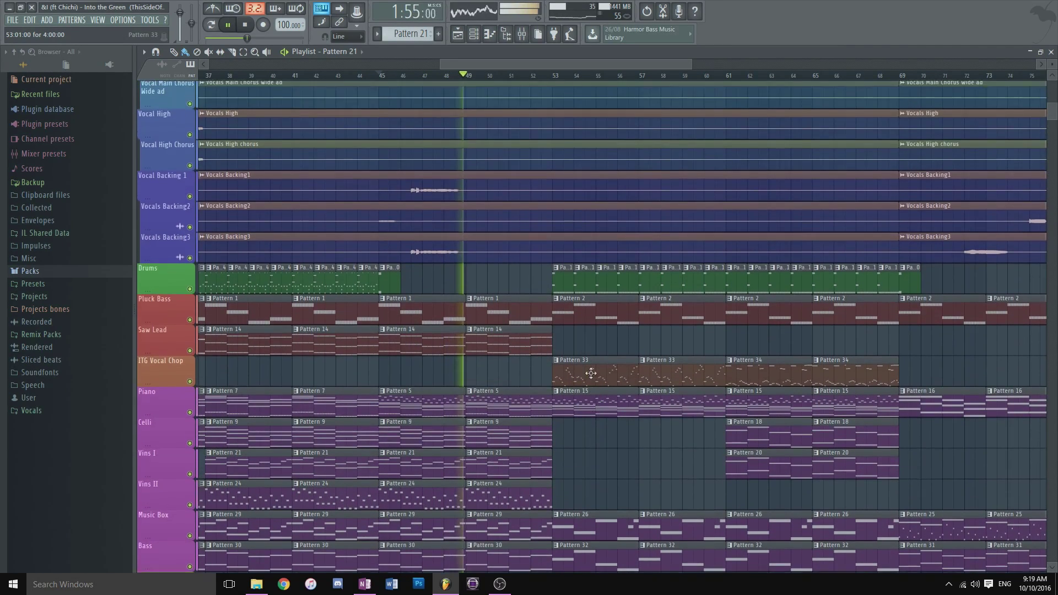
{"action": "scroll", "coordinate": [545, 182], "scroll_direction": "up", "scroll_amount": 3}
{"action": "key", "text": "space"}
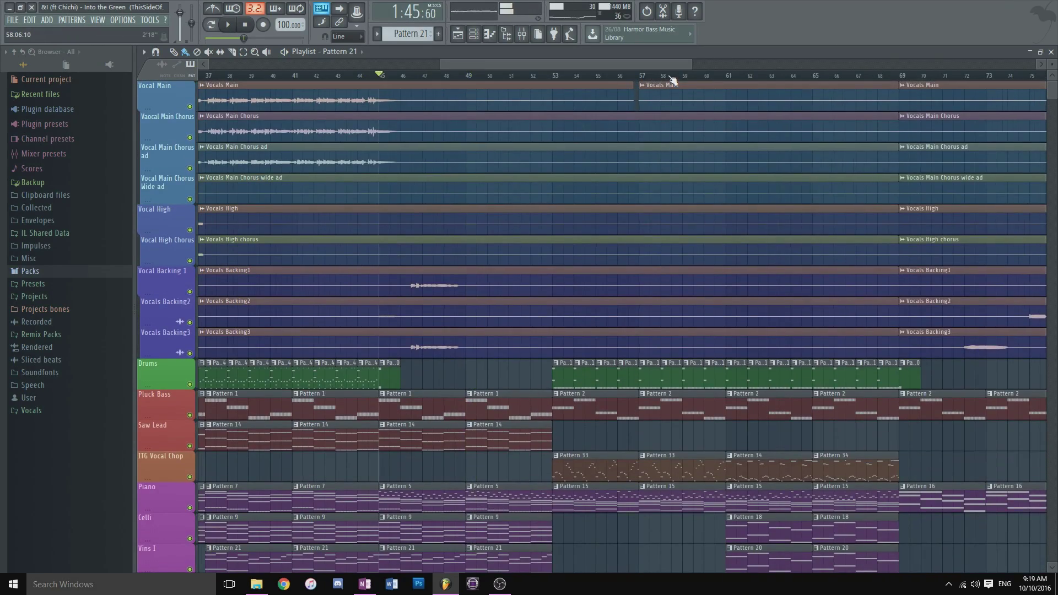
Show the whole song in the playlist and examine how the patterns are laid out across all tracks.
{"action": "scroll", "coordinate": [672, 81], "scroll_direction": "down", "scroll_amount": 4}
{"action": "scroll", "coordinate": [605, 369], "scroll_direction": "down", "scroll_amount": 5}
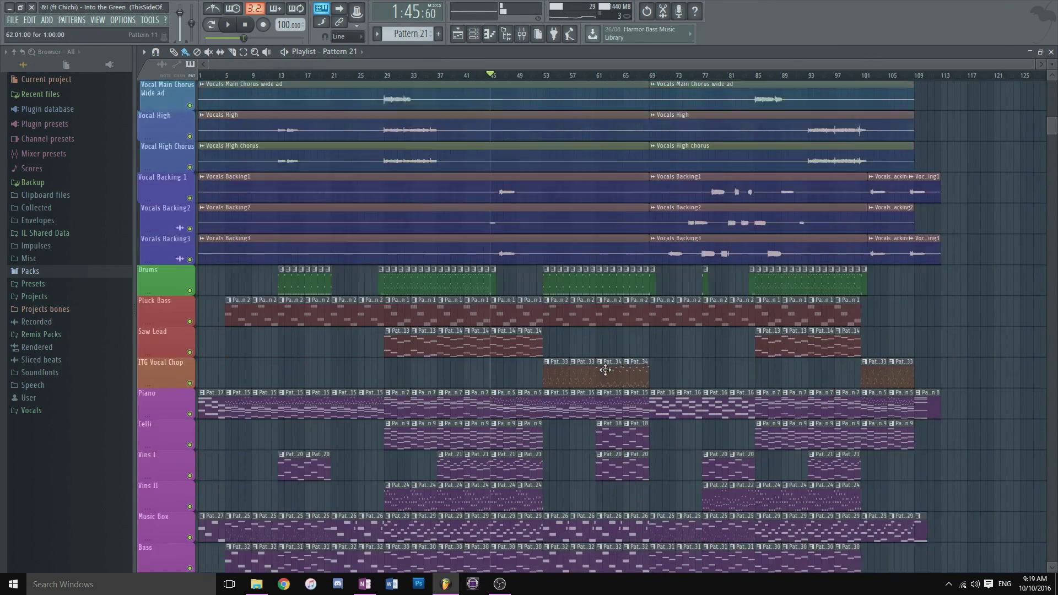
{"action": "scroll", "coordinate": [605, 369], "scroll_direction": "up", "scroll_amount": 5}
{"action": "scroll", "coordinate": [605, 370], "scroll_direction": "down", "scroll_amount": 5}
{"action": "scroll", "coordinate": [605, 369], "scroll_direction": "up", "scroll_amount": 4}
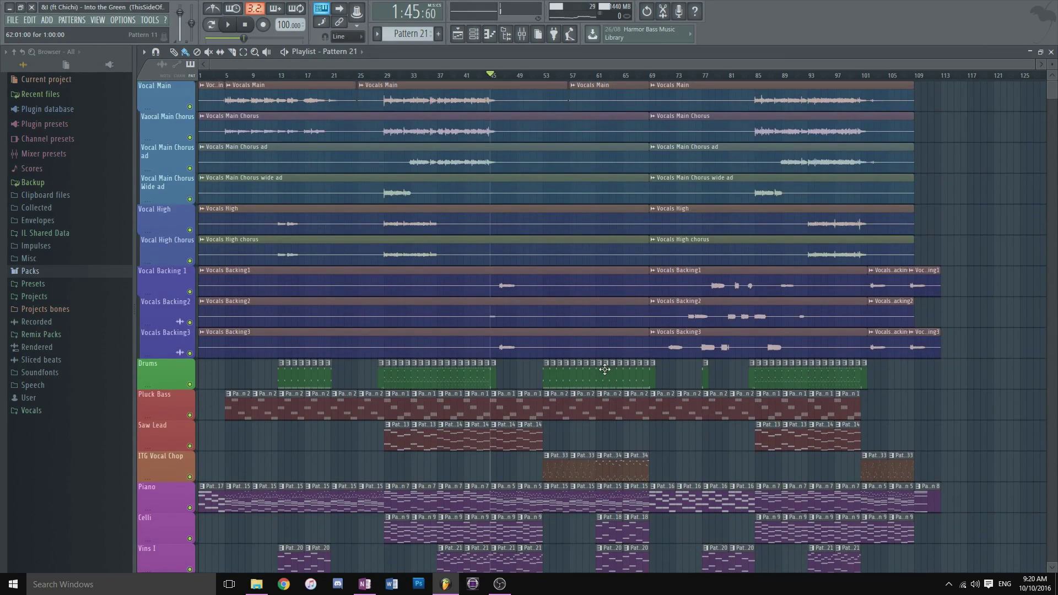
{"action": "scroll", "coordinate": [605, 369], "scroll_direction": "down", "scroll_amount": 9}
{"action": "scroll", "coordinate": [606, 370], "scroll_direction": "up", "scroll_amount": 6}
Compare the ITG Vocal Chop section from bar 53 to 69 with the opening bars of the song.
{"action": "scroll", "coordinate": [605, 100], "scroll_direction": "up", "scroll_amount": 3}
{"action": "scroll", "coordinate": [608, 78], "scroll_direction": "up", "scroll_amount": 6}
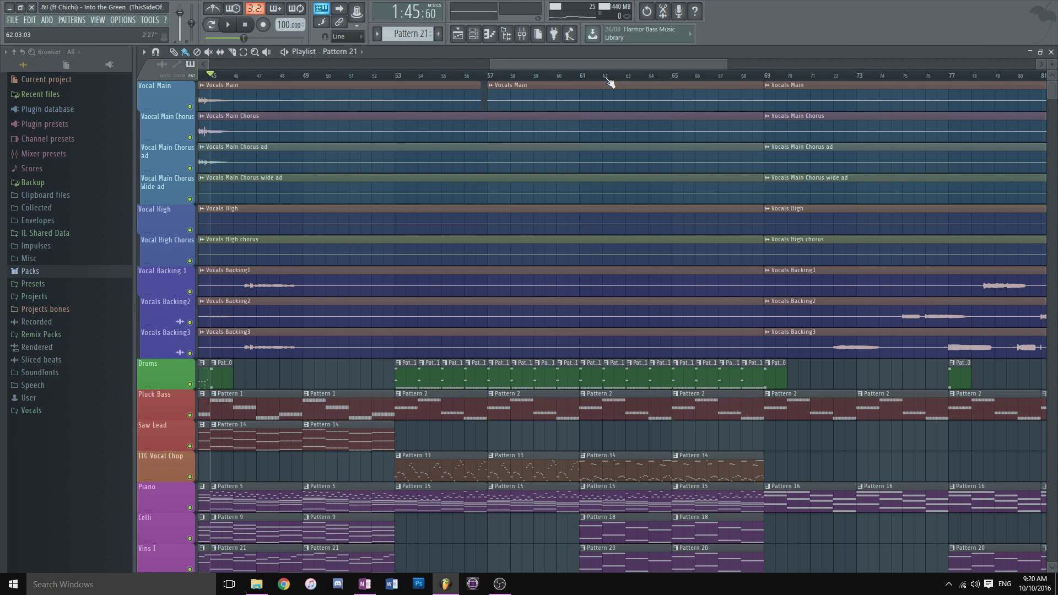
{"action": "scroll", "coordinate": [610, 120], "scroll_direction": "down", "scroll_amount": 4}
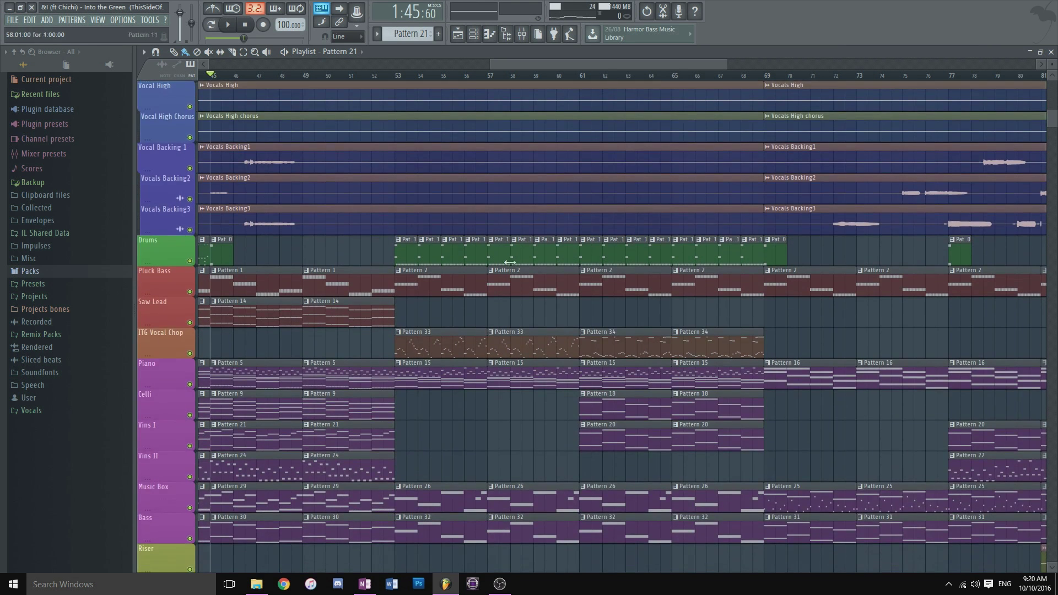
{"action": "scroll", "coordinate": [446, 310], "scroll_direction": "up", "scroll_amount": 4}
{"action": "left_click_drag", "start_coordinate": [557, 61], "coordinate": [202, 166]}
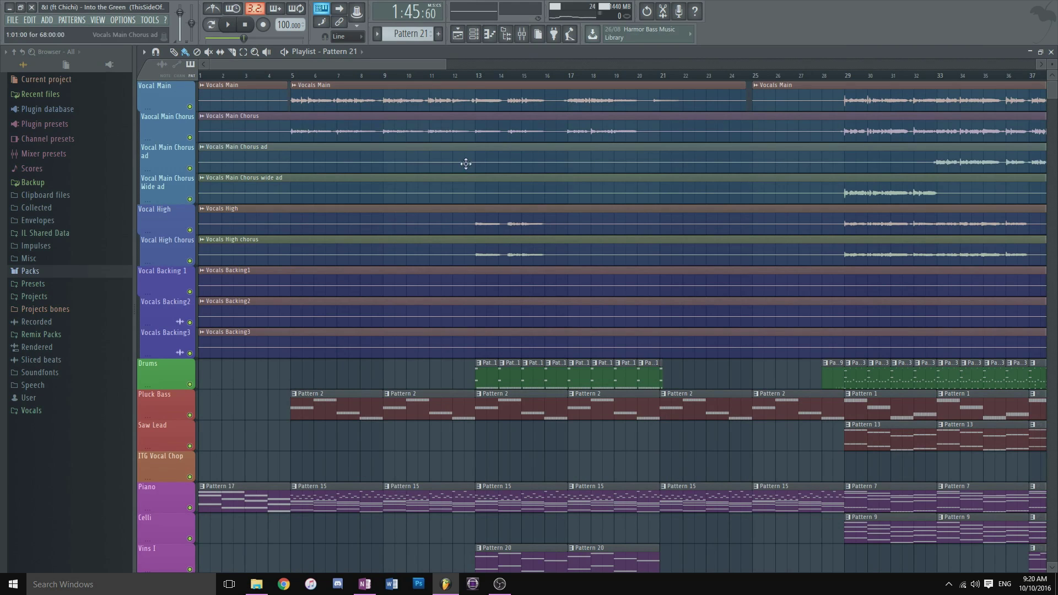
{"action": "left_click_drag", "start_coordinate": [303, 67], "coordinate": [600, 110]}
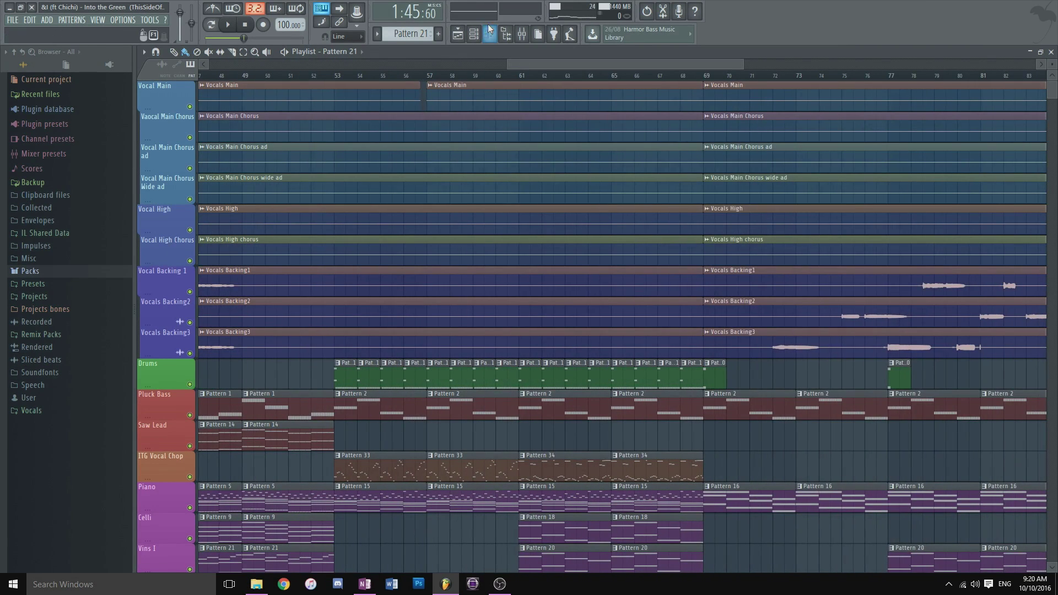
Open the ITG Vocal Chop channel's Slicex instrument, preview its vocal sample, and close the instrument window.
{"action": "left_click", "coordinate": [474, 34]}
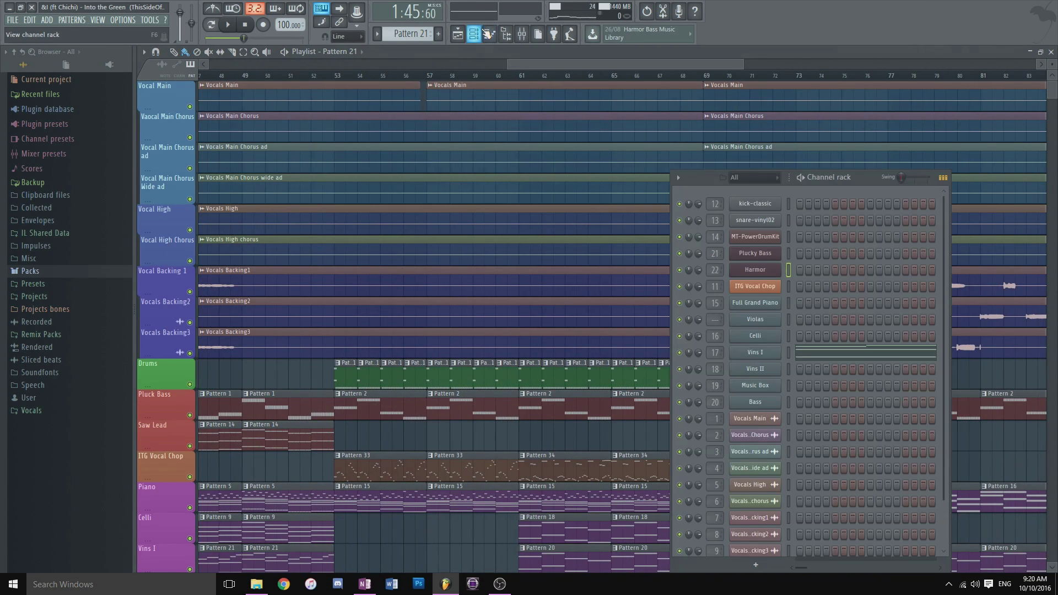
{"action": "left_click", "coordinate": [763, 292]}
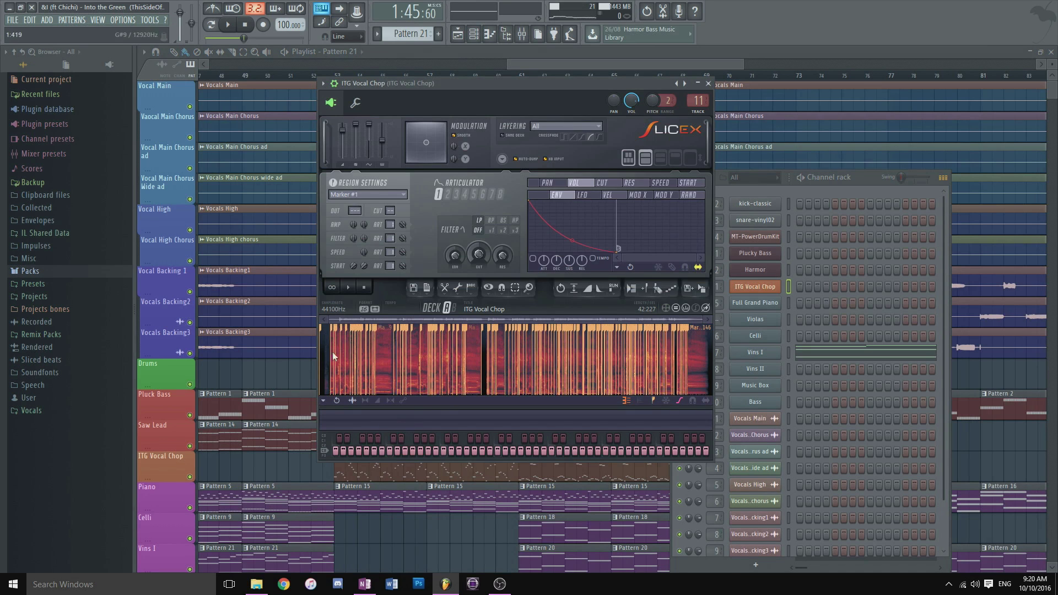
{"action": "left_click", "coordinate": [352, 289]}
{"action": "left_click", "coordinate": [365, 288]}
{"action": "left_click", "coordinate": [713, 87]}
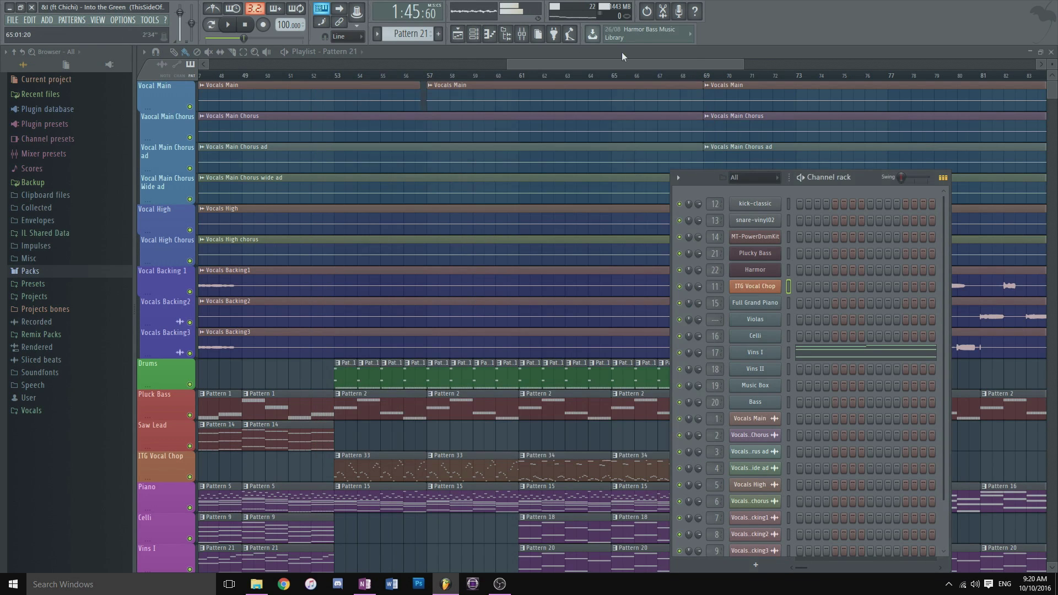
Reopen the ITG Vocal Chop's Slicex instrument and audition a vocal slice twice.
{"action": "left_click_drag", "start_coordinate": [614, 64], "coordinate": [593, 242]}
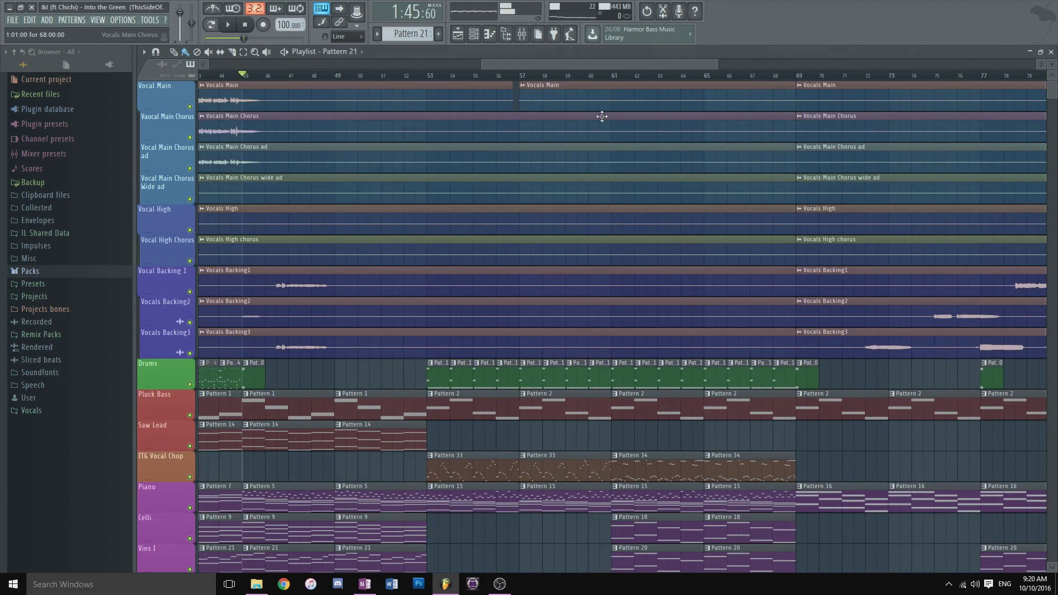
{"action": "left_click_drag", "start_coordinate": [622, 64], "coordinate": [639, 172]}
{"action": "scroll", "coordinate": [606, 137], "scroll_direction": "down", "scroll_amount": 4}
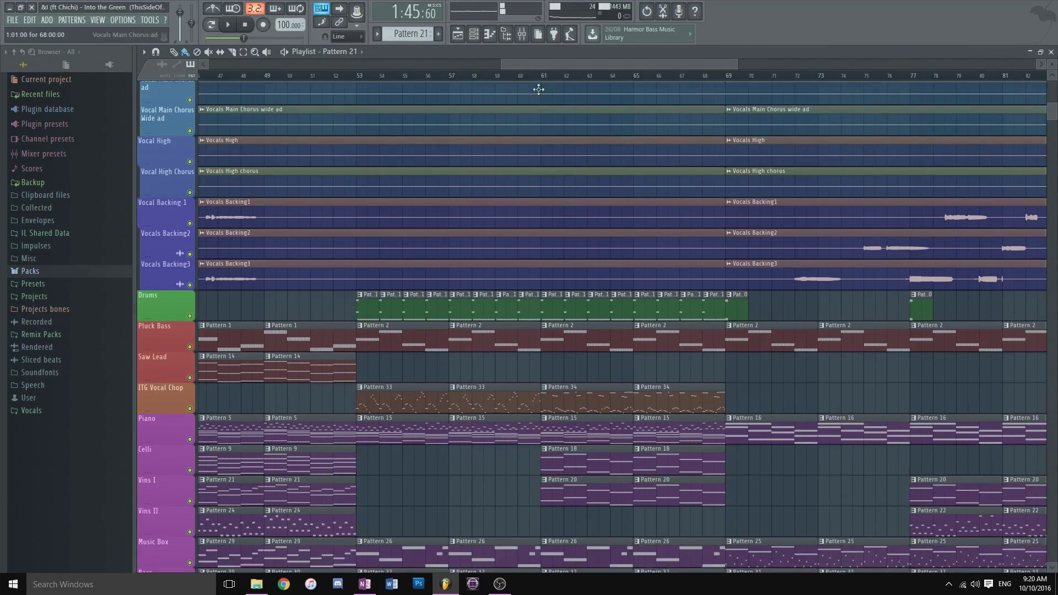
{"action": "left_click", "coordinate": [473, 34]}
{"action": "left_click", "coordinate": [755, 287]}
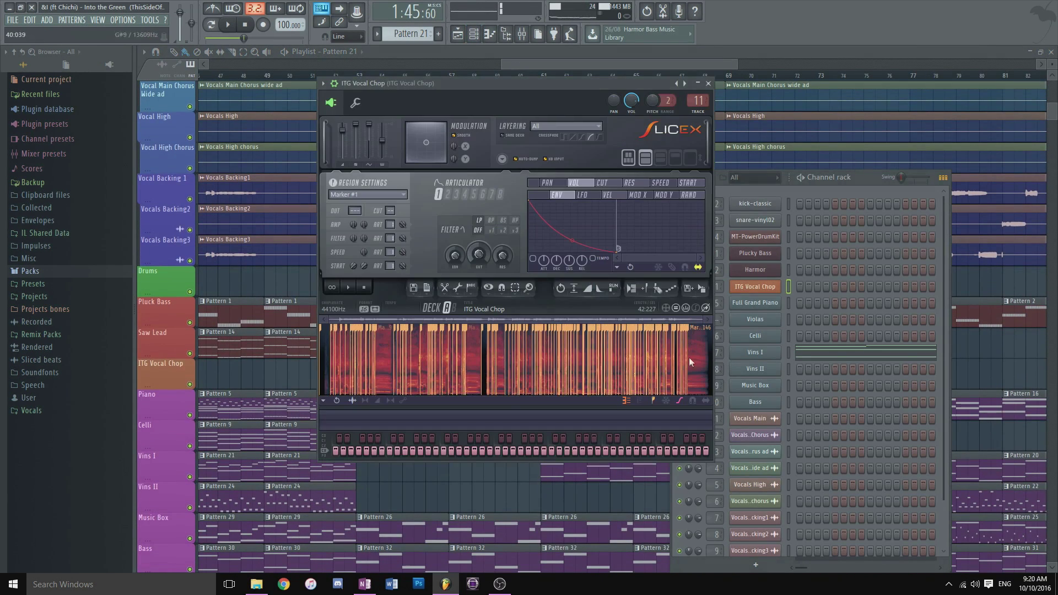
{"action": "key", "text": "v"}
{"action": "key", "text": "v"}
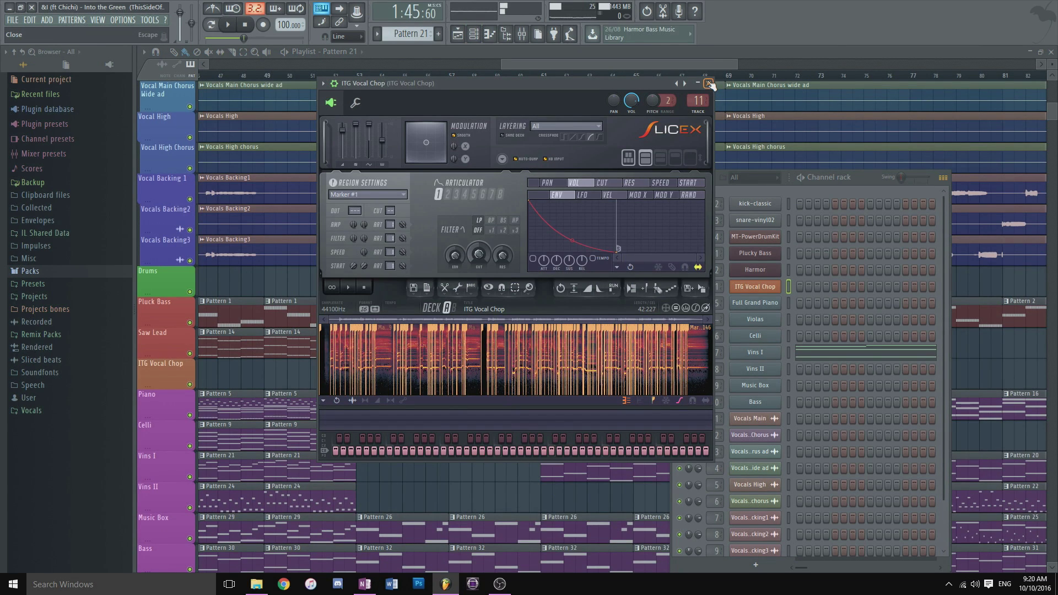
Undo the last change to the ITG Vocal Chop's Slicex instrument and close its window.
{"action": "key", "text": "ctrl+z"}
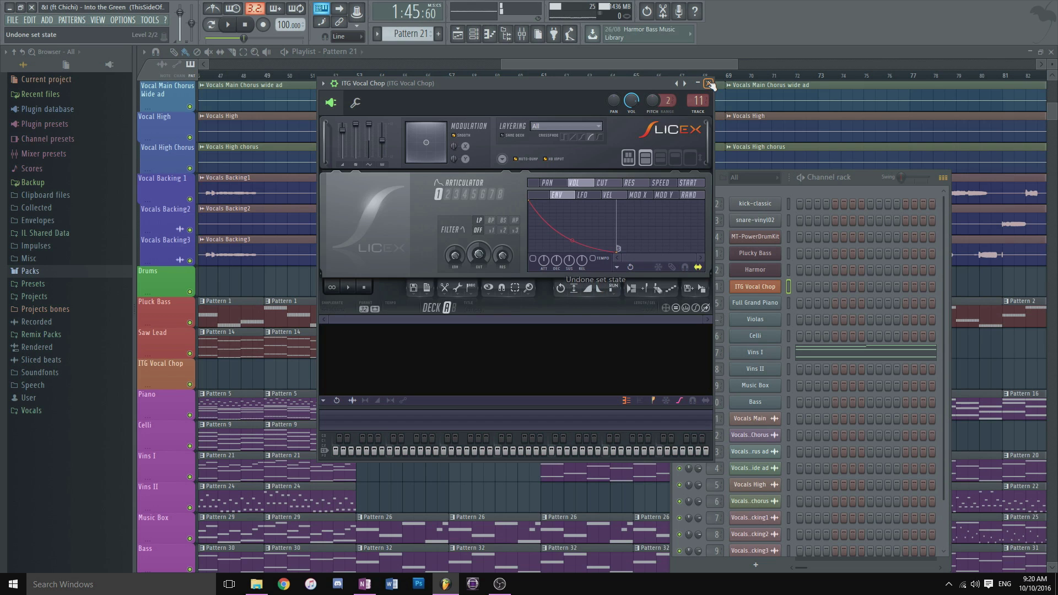
{"action": "left_click", "coordinate": [709, 83]}
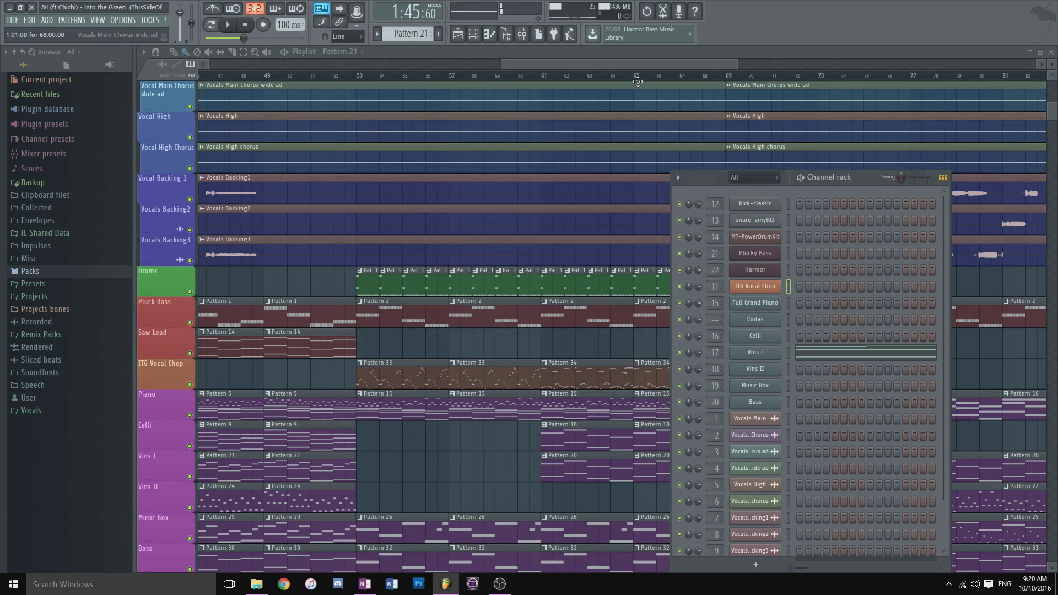
Reload the Into the Green (Remix War 9).flp project from the recent projects.
{"action": "left_click", "coordinate": [19, 22]}
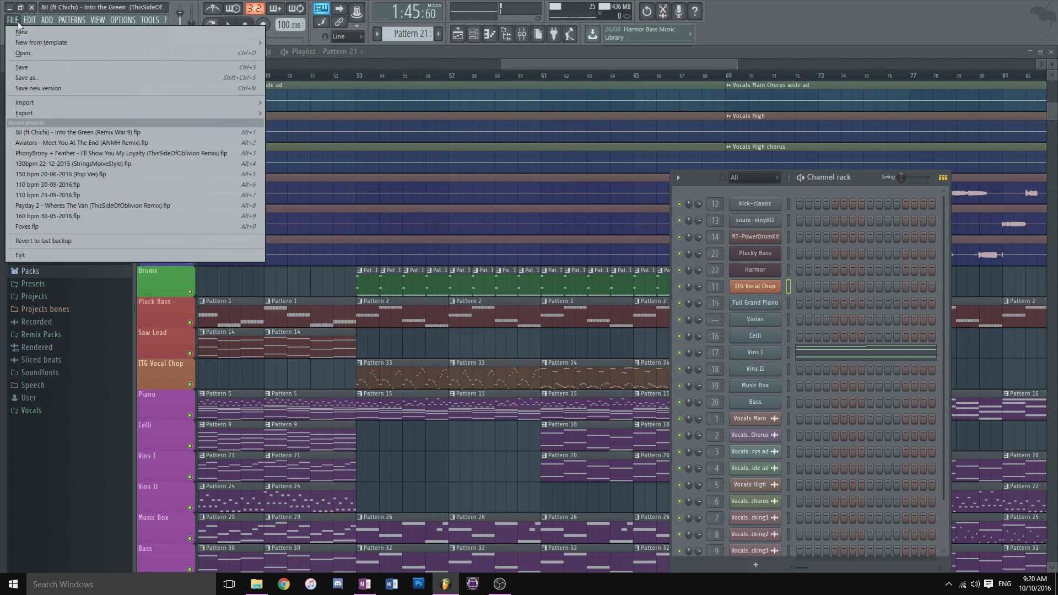
{"action": "left_click", "coordinate": [114, 144]}
{"action": "left_click", "coordinate": [604, 323]}
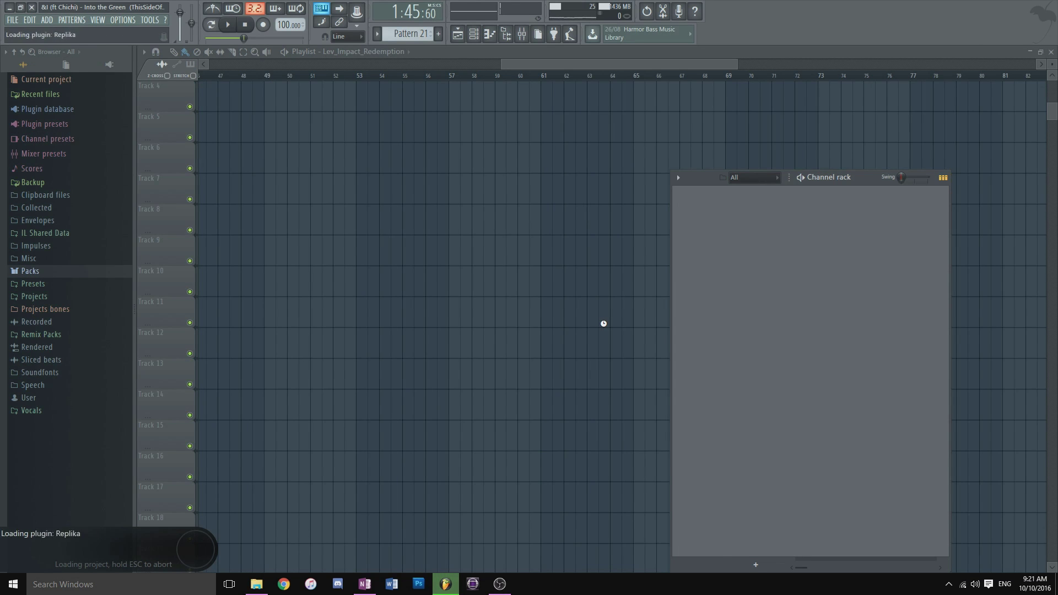
Expand the Vocal Main, Vocal High and Vocal Backing 1 track groups in the playlist.
{"action": "scroll", "coordinate": [603, 323], "scroll_direction": "up", "scroll_amount": 3}
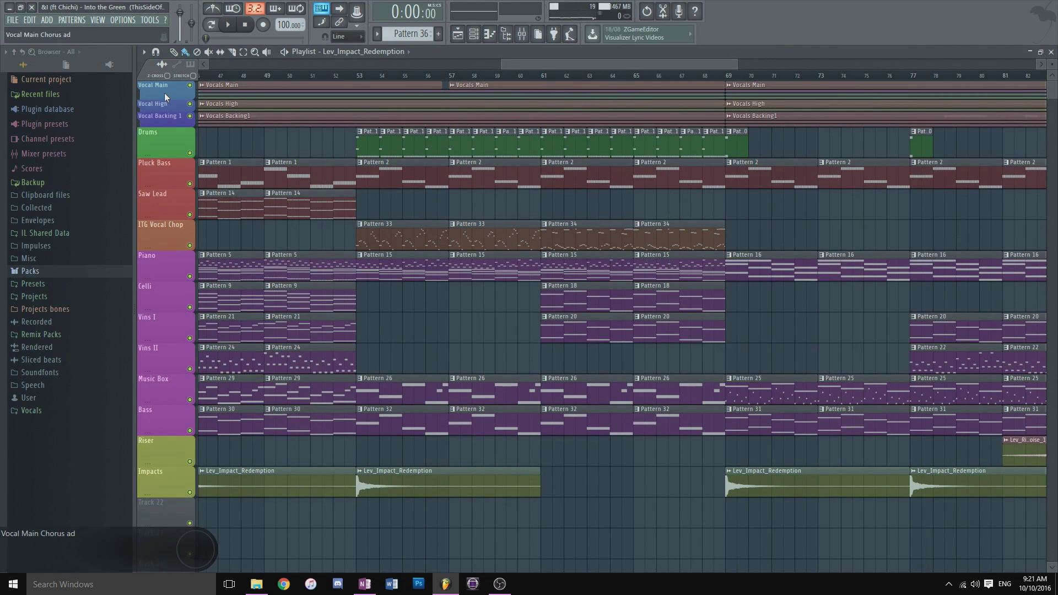
{"action": "left_click", "coordinate": [164, 88]}
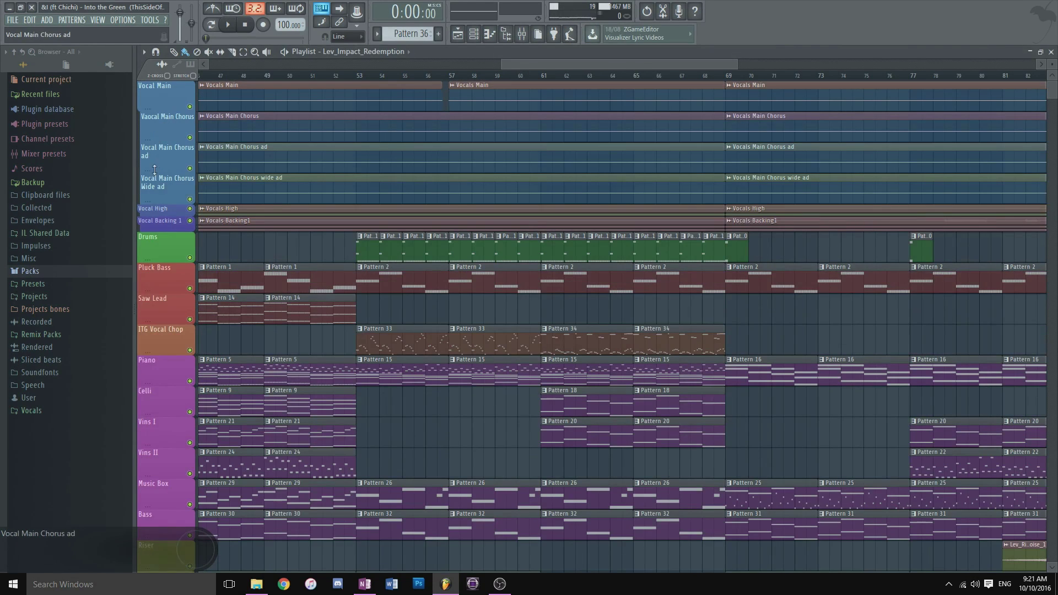
{"action": "left_click", "coordinate": [154, 213]}
{"action": "left_click", "coordinate": [147, 271]}
{"action": "scroll", "coordinate": [543, 302], "scroll_direction": "down", "scroll_amount": 3}
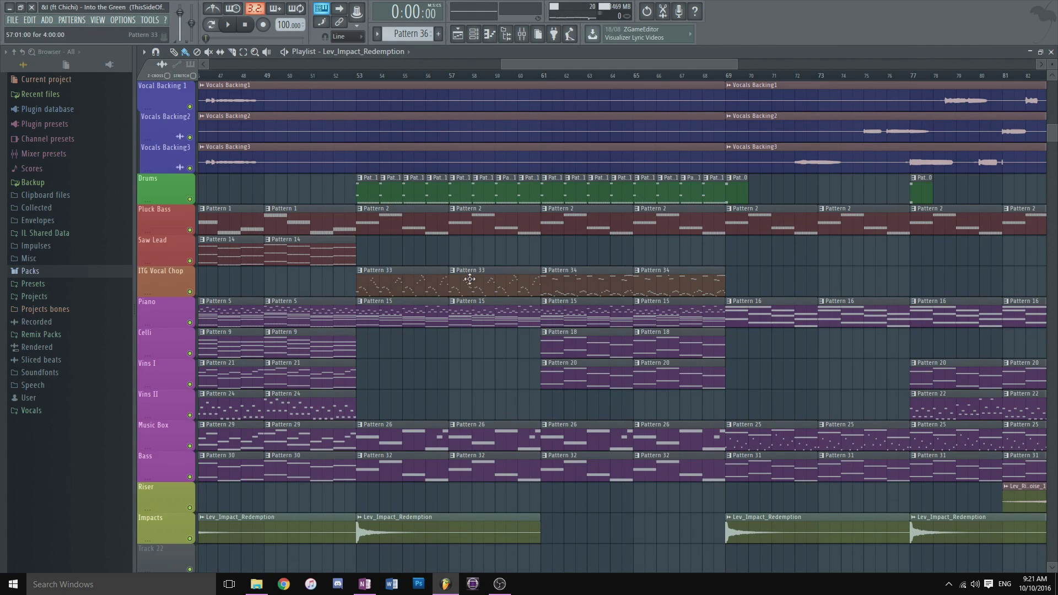
Open the ITG Vocal Chop's Pattern 33 in the piano roll and play its notes.
{"action": "double_click", "coordinate": [393, 272]}
{"action": "scroll", "coordinate": [423, 85], "scroll_direction": "down", "scroll_amount": 4, "text": "ctrl"}
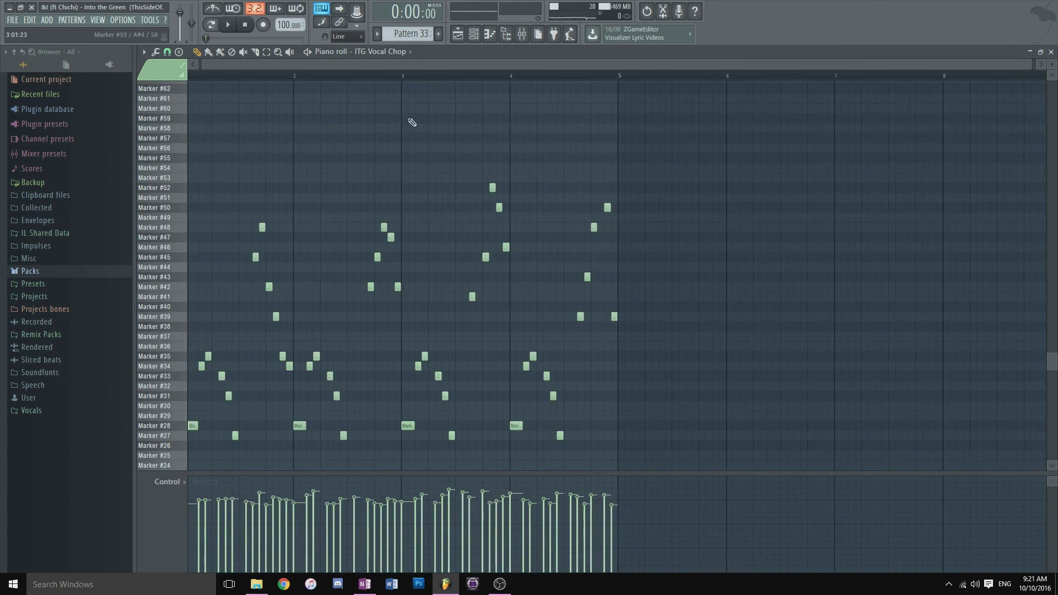
{"action": "scroll", "coordinate": [495, 153], "scroll_direction": "up", "scroll_amount": 3}
{"action": "scroll", "coordinate": [495, 153], "scroll_direction": "up", "scroll_amount": 2}
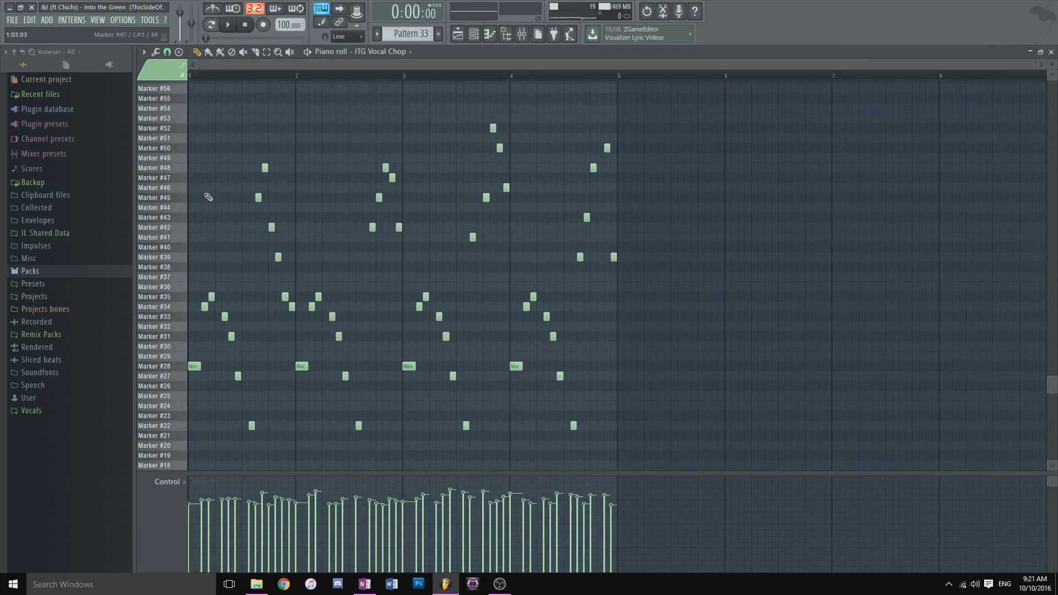
{"action": "mouse_move", "coordinate": [1034, 65]}
{"action": "left_mouse_down"}
{"action": "mouse_move", "coordinate": [813, 110]}
{"action": "mouse_move", "coordinate": [732, 163]}
{"action": "left_mouse_up"}
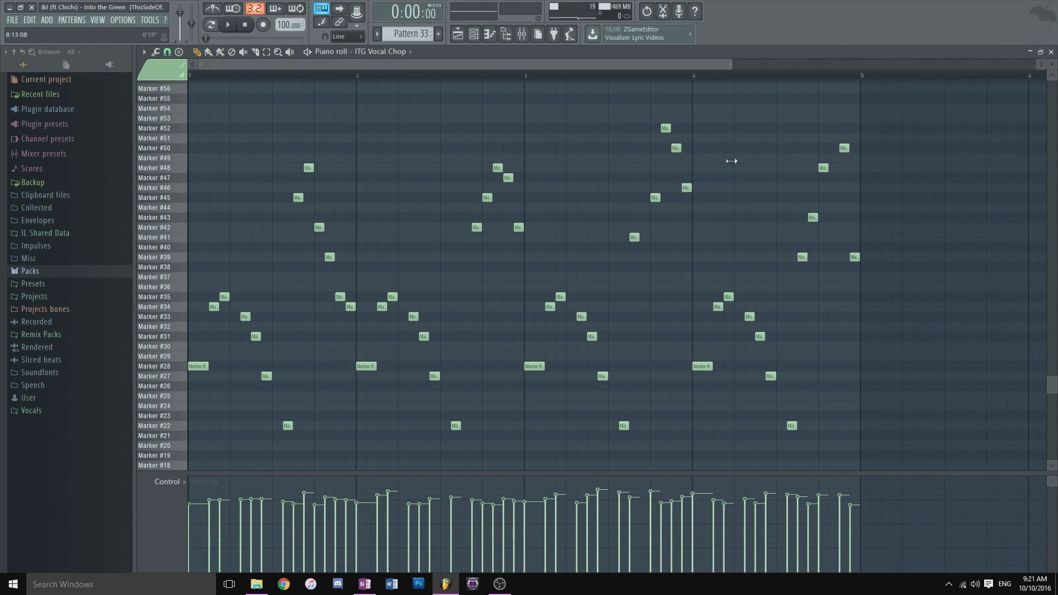
{"action": "key", "text": "space"}
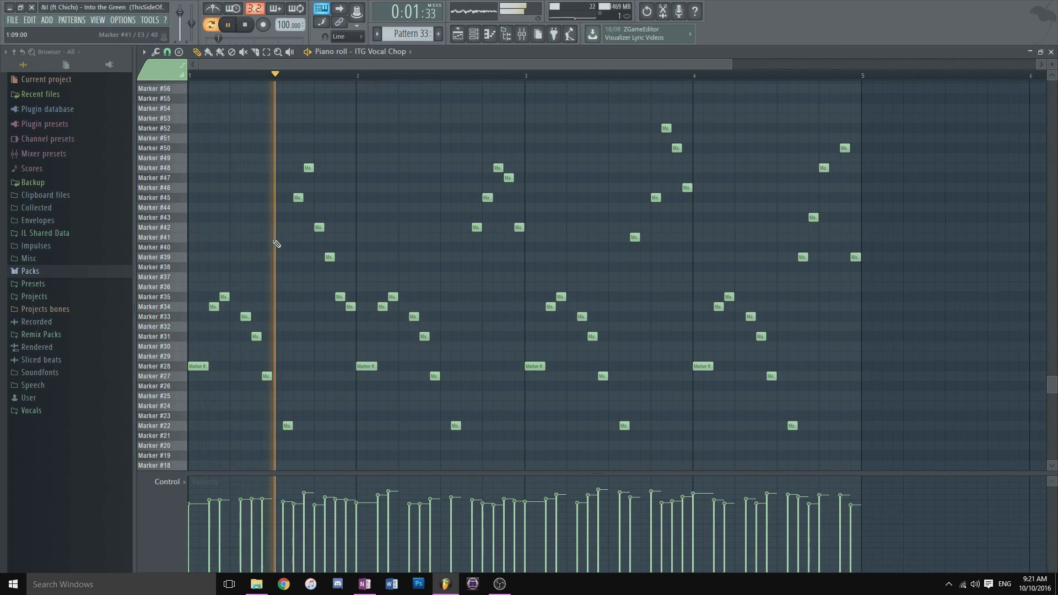
{"action": "key", "text": "space"}
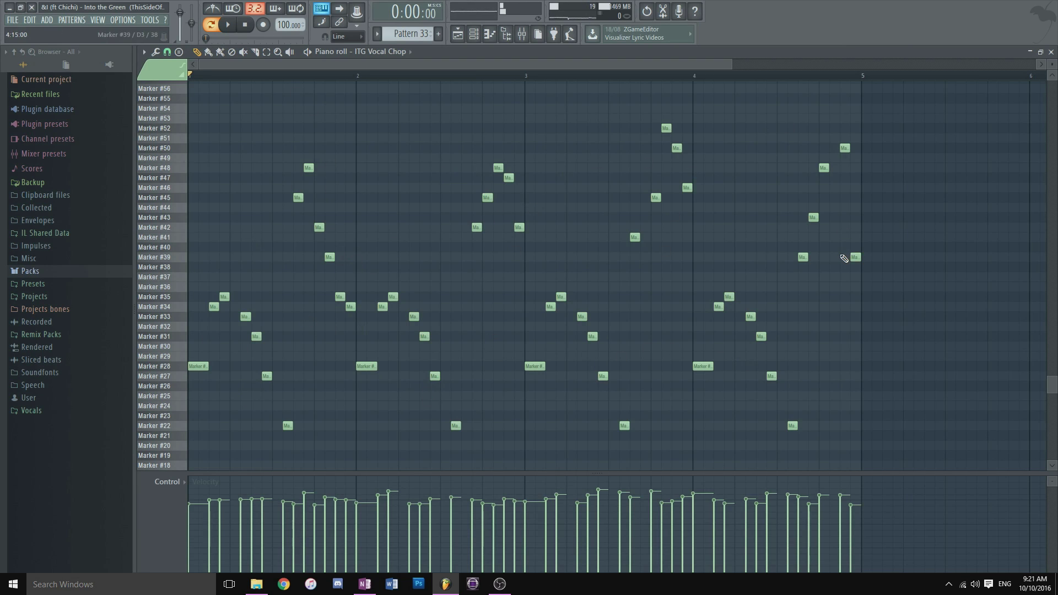
Replay Pattern 33 in the piano roll, and return to the playlist with the channel rack hidden.
{"action": "key", "text": "space"}
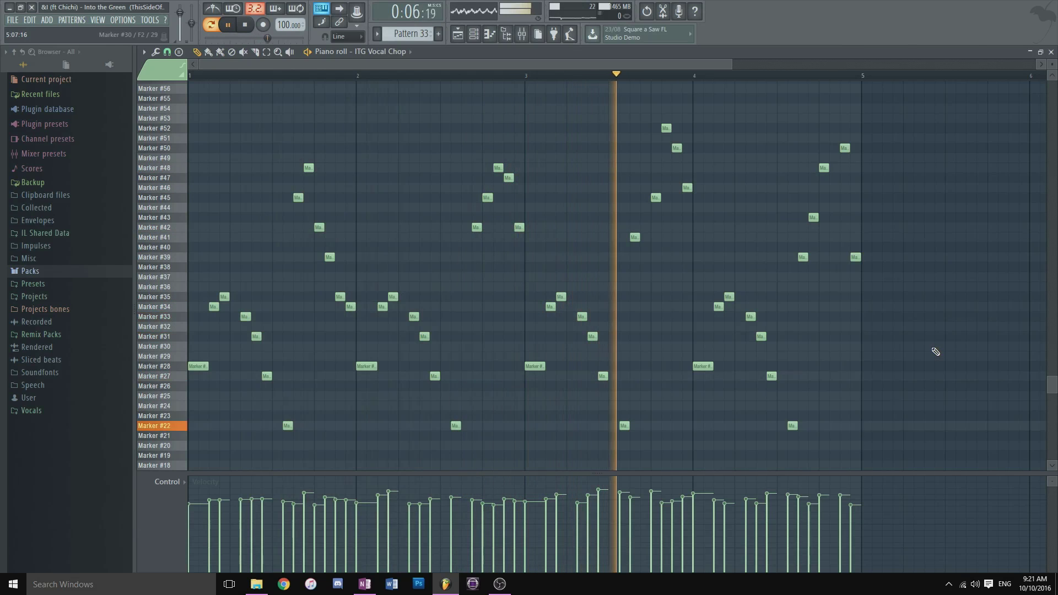
{"action": "scroll", "coordinate": [935, 352], "scroll_direction": "down", "scroll_amount": 1}
{"action": "scroll", "coordinate": [933, 350], "scroll_direction": "up", "scroll_amount": 1}
{"action": "key", "text": "space"}
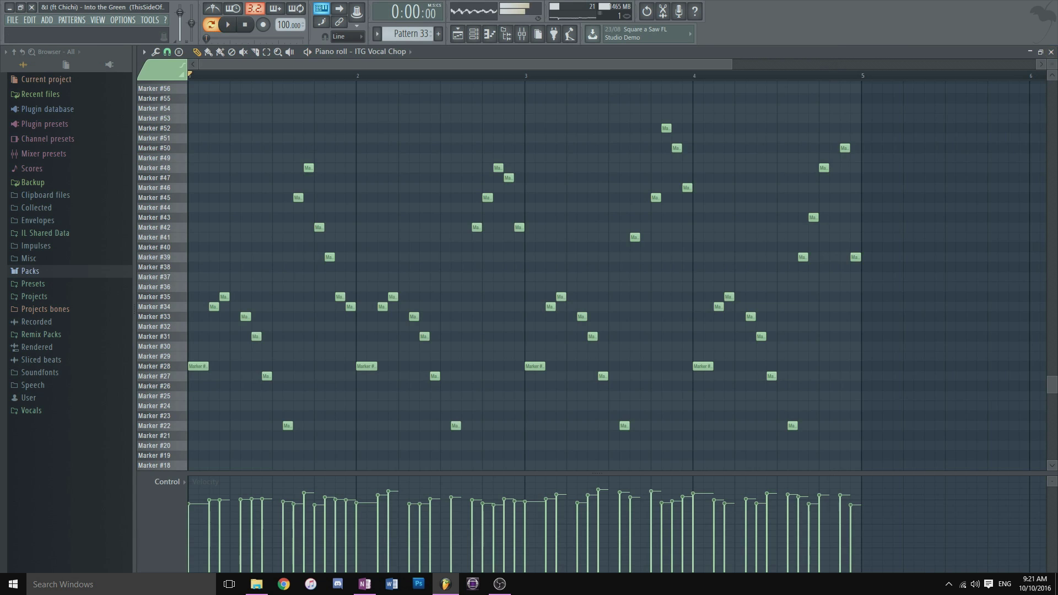
{"action": "left_click", "coordinate": [1052, 52]}
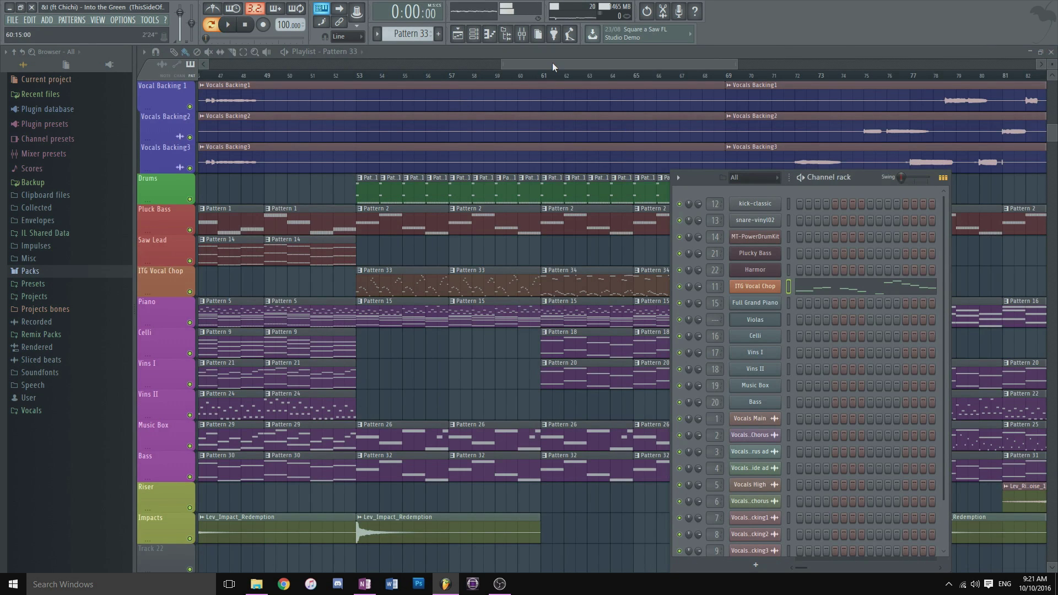
{"action": "key", "text": "F6"}
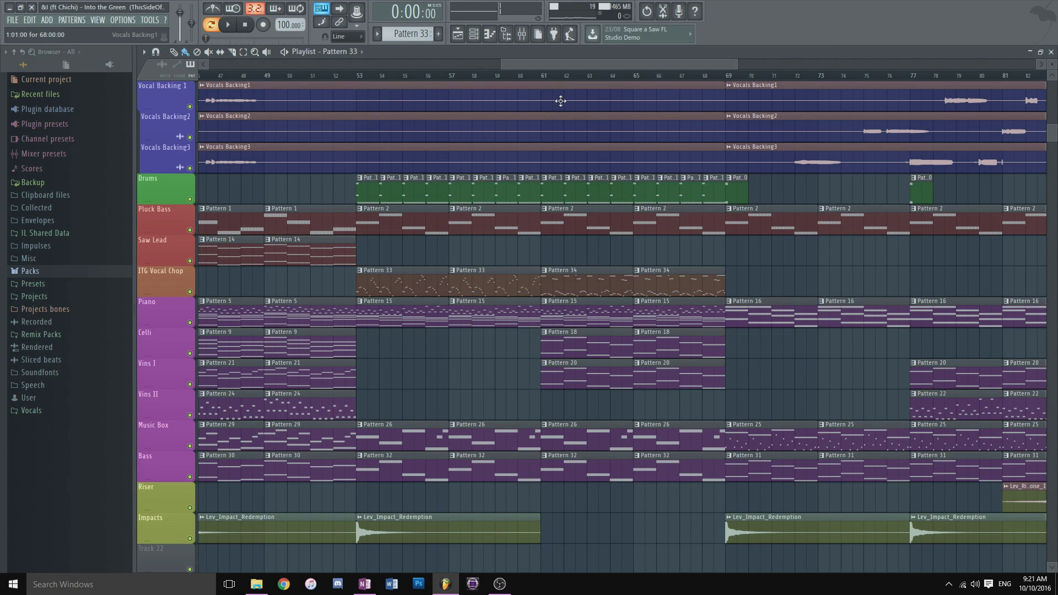
Play the song from bar 61, where the ITG Vocal Chop moves to Pattern 34, and select that pattern.
{"action": "scroll", "coordinate": [561, 101], "scroll_direction": "up", "scroll_amount": 2}
{"action": "scroll", "coordinate": [604, 172], "scroll_direction": "down", "scroll_amount": 2}
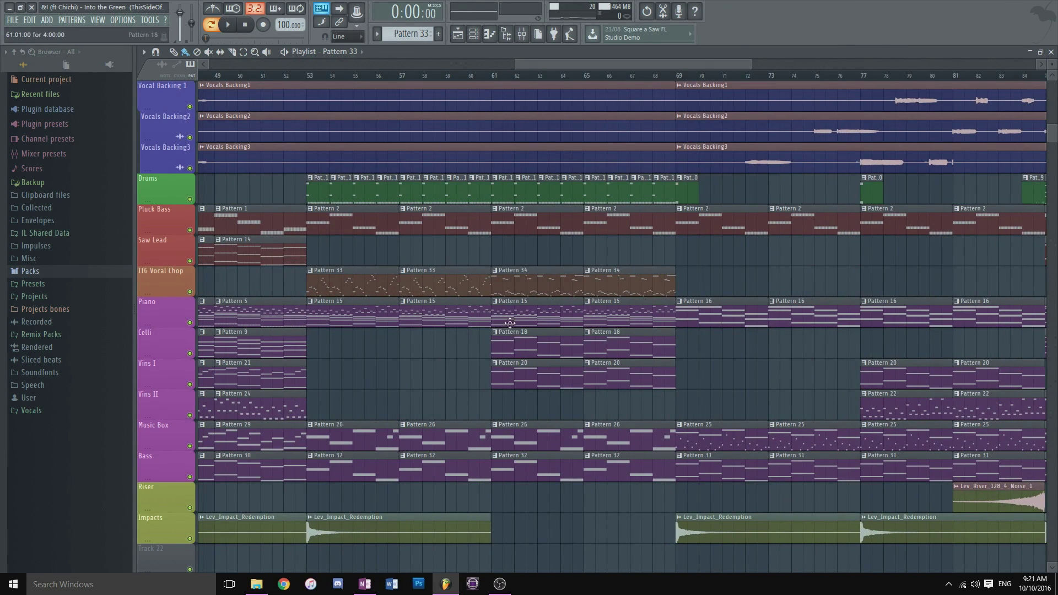
{"action": "scroll", "coordinate": [510, 323], "scroll_direction": "up", "scroll_amount": 1}
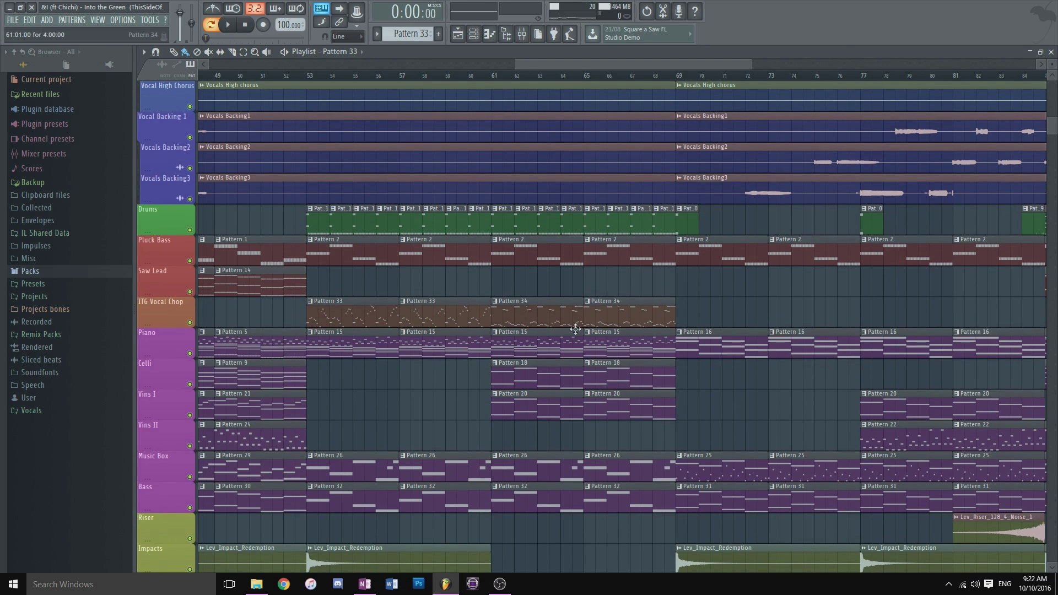
{"action": "left_click", "coordinate": [499, 77]}
{"action": "key", "text": "space"}
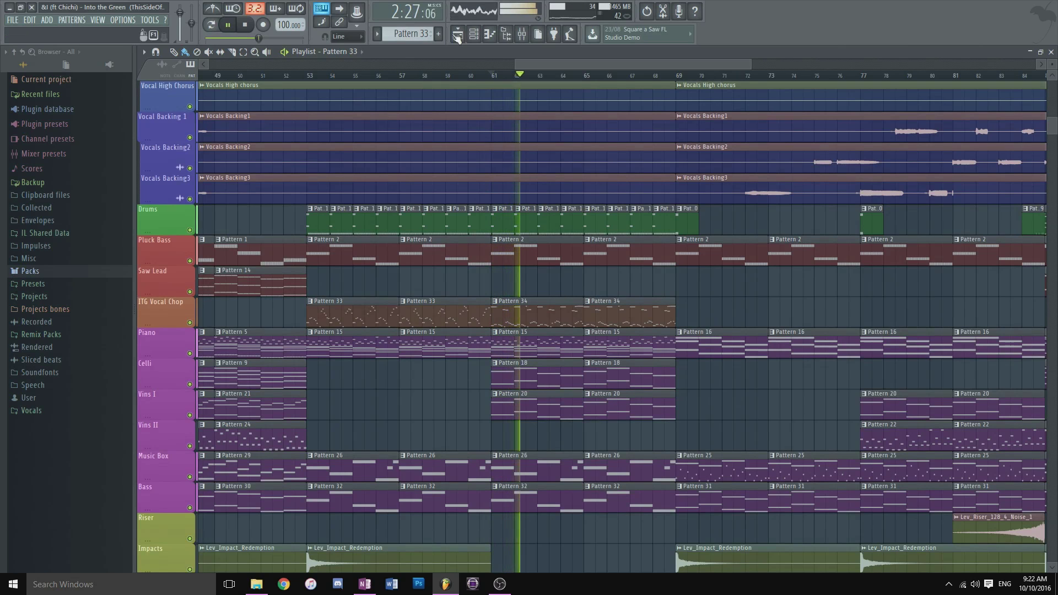
{"action": "left_click", "coordinate": [541, 317]}
{"action": "key", "text": "space"}
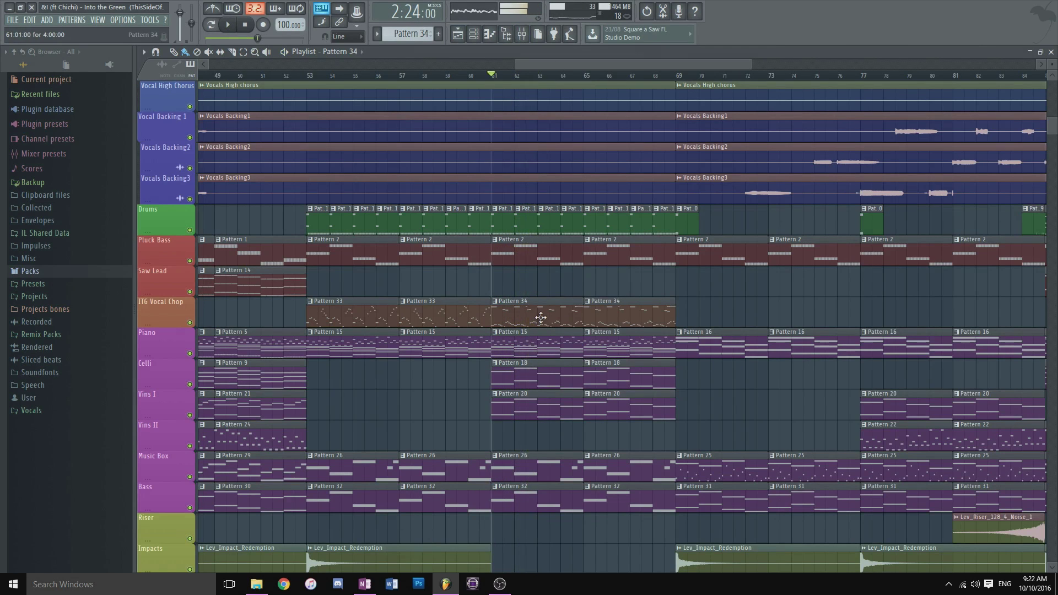
Open the ITG Vocal Chop's Pattern 34 in the piano roll and examine its low and high marker notes.
{"action": "double_click", "coordinate": [541, 318]}
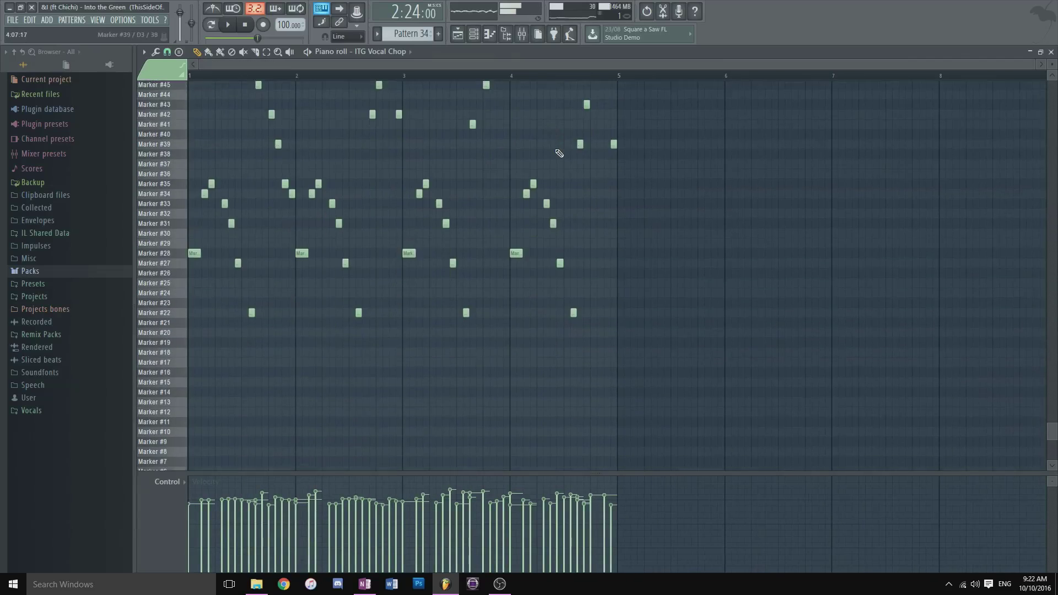
{"action": "scroll", "coordinate": [558, 159], "scroll_direction": "up", "scroll_amount": 10}
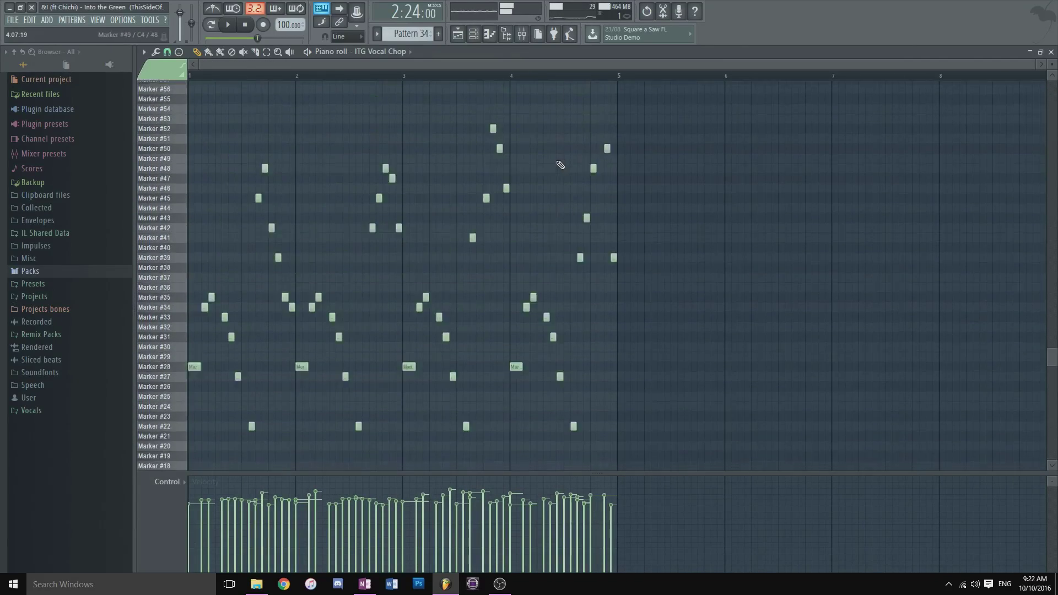
{"action": "scroll", "coordinate": [555, 160], "scroll_direction": "up", "scroll_amount": 1}
{"action": "scroll", "coordinate": [557, 165], "scroll_direction": "down", "scroll_amount": 10}
{"action": "scroll", "coordinate": [578, 204], "scroll_direction": "down", "scroll_amount": 3}
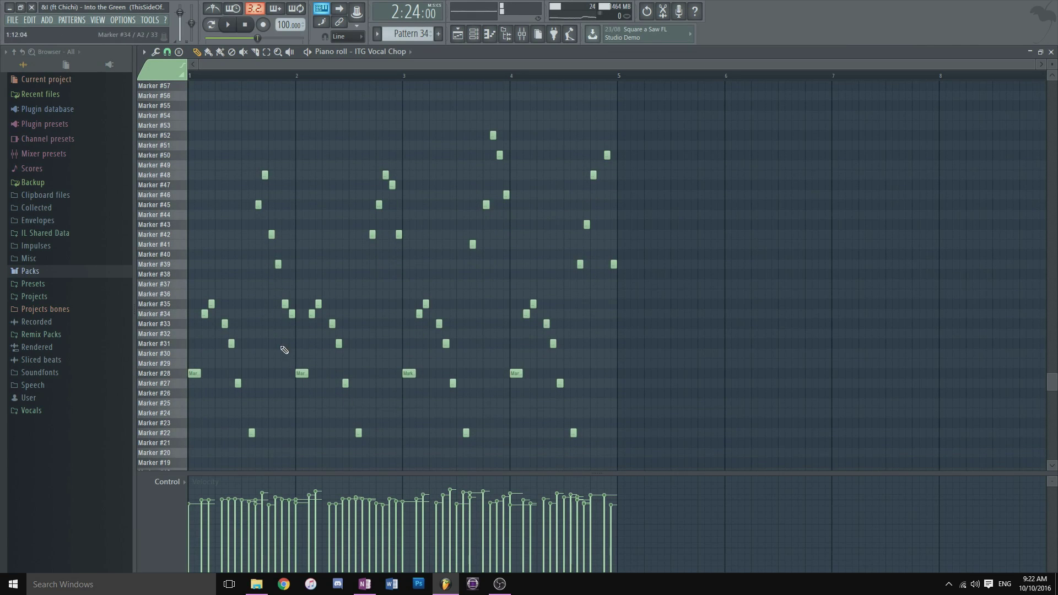
{"action": "scroll", "coordinate": [592, 418], "scroll_direction": "up", "scroll_amount": 13}
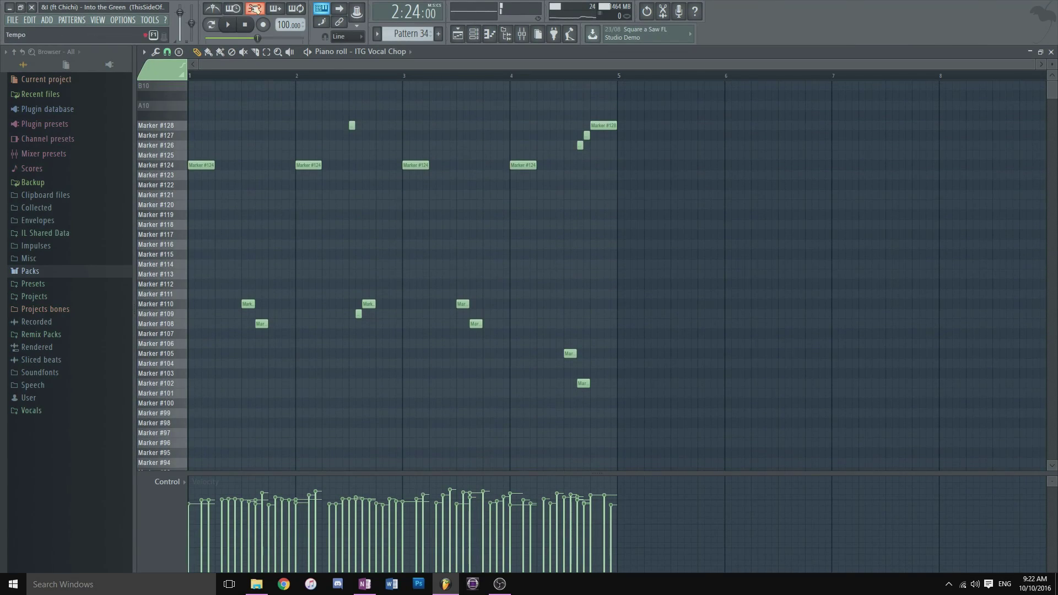
Play Pattern 34 on its own in pattern mode and close the piano roll.
{"action": "left_click", "coordinate": [215, 25]}
{"action": "key", "text": "space"}
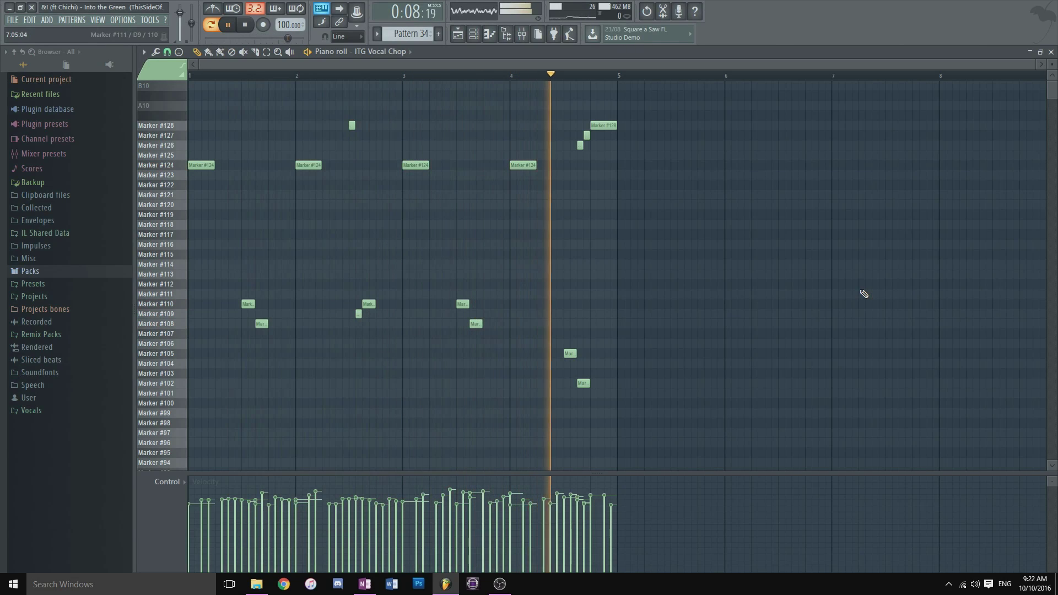
{"action": "key", "text": "space"}
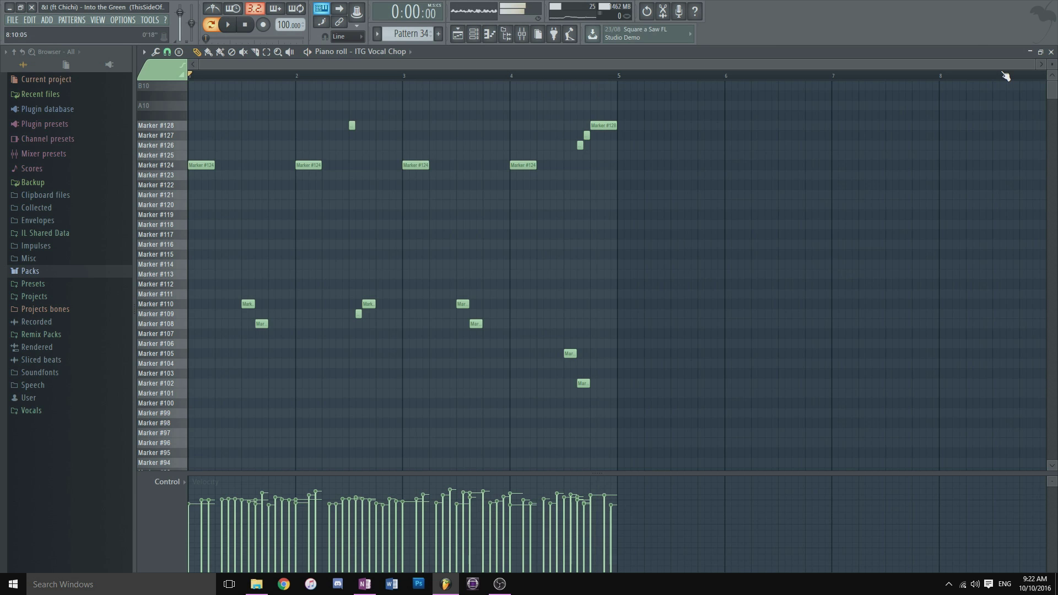
{"action": "left_click", "coordinate": [1050, 52]}
Play the song's transition into bar 69, starting from the middle of bar 68.
{"action": "left_click_drag", "start_coordinate": [621, 62], "coordinate": [588, 224]}
{"action": "scroll", "coordinate": [588, 225], "scroll_direction": "down", "scroll_amount": 1}
{"action": "scroll", "coordinate": [300, 316], "scroll_direction": "up", "scroll_amount": 5}
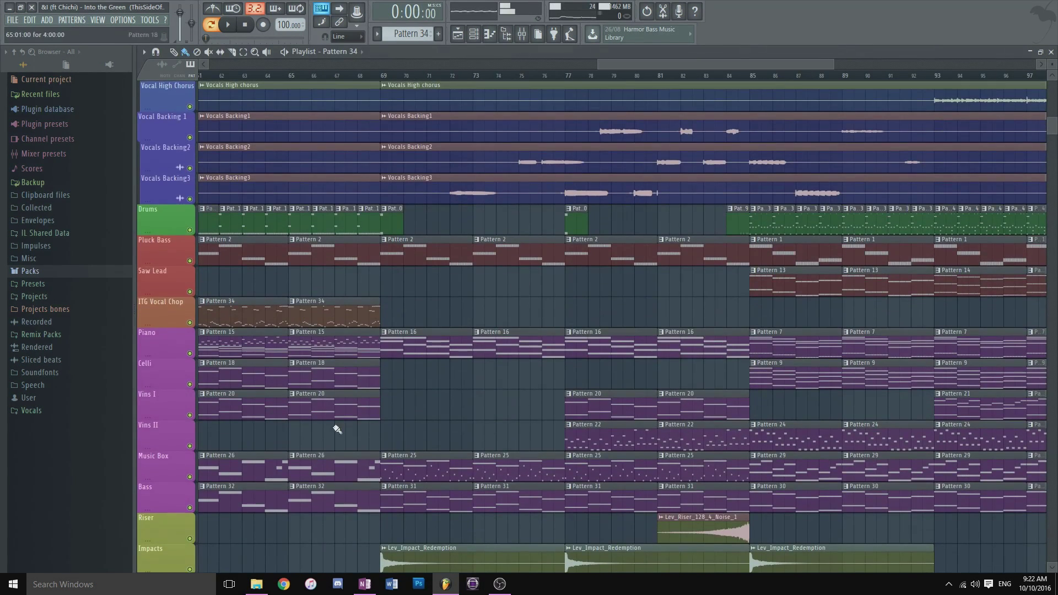
{"action": "scroll", "coordinate": [291, 353], "scroll_direction": "up", "scroll_amount": 1}
{"action": "left_click", "coordinate": [367, 76]}
{"action": "key", "text": "space"}
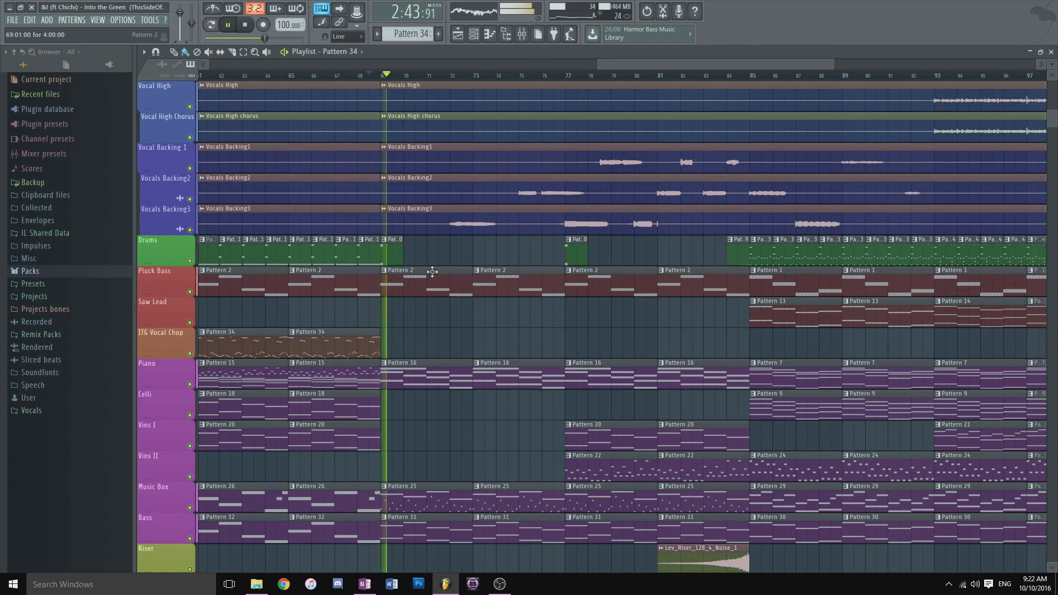
{"action": "key", "text": "space"}
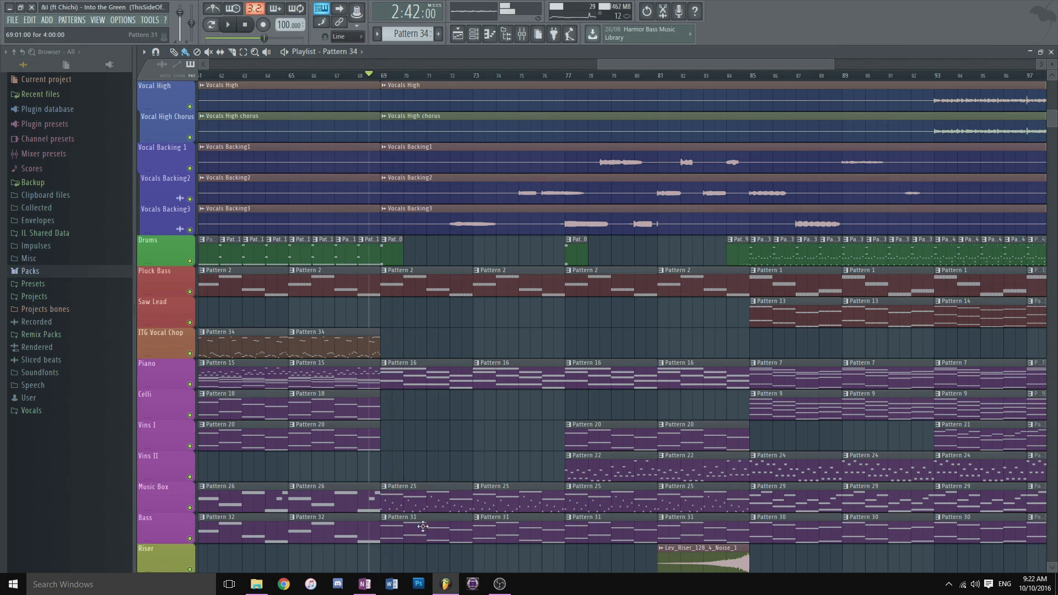
Examine which patterns, impacts and vocals are used across the tracks from bar 69 onward.
{"action": "scroll", "coordinate": [423, 532], "scroll_direction": "down", "scroll_amount": 3}
{"action": "scroll", "coordinate": [389, 550], "scroll_direction": "up", "scroll_amount": 4}
{"action": "scroll", "coordinate": [410, 319], "scroll_direction": "down", "scroll_amount": 3}
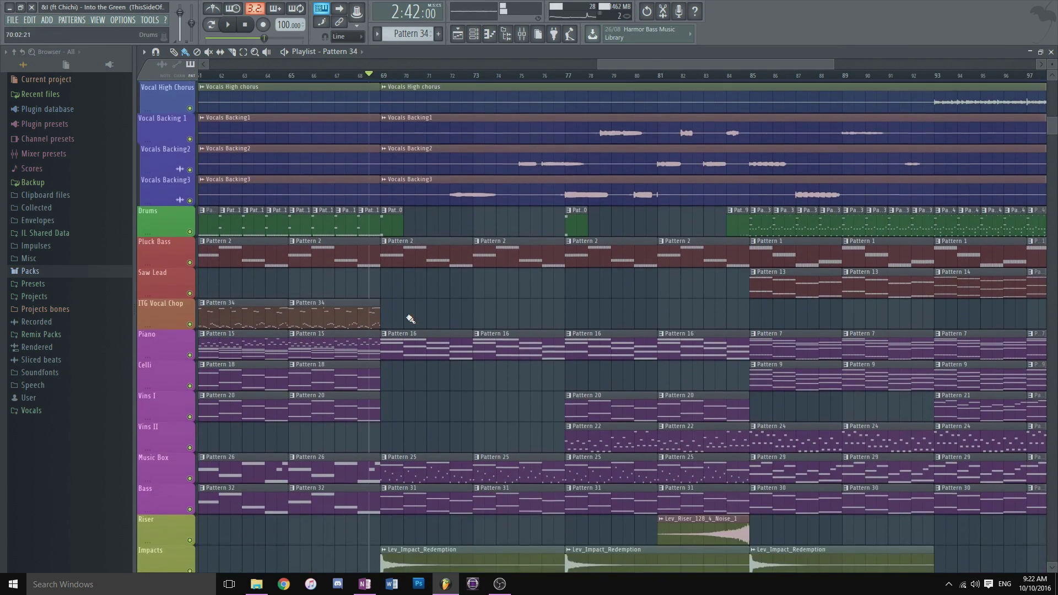
{"action": "scroll", "coordinate": [408, 314], "scroll_direction": "down", "scroll_amount": 2}
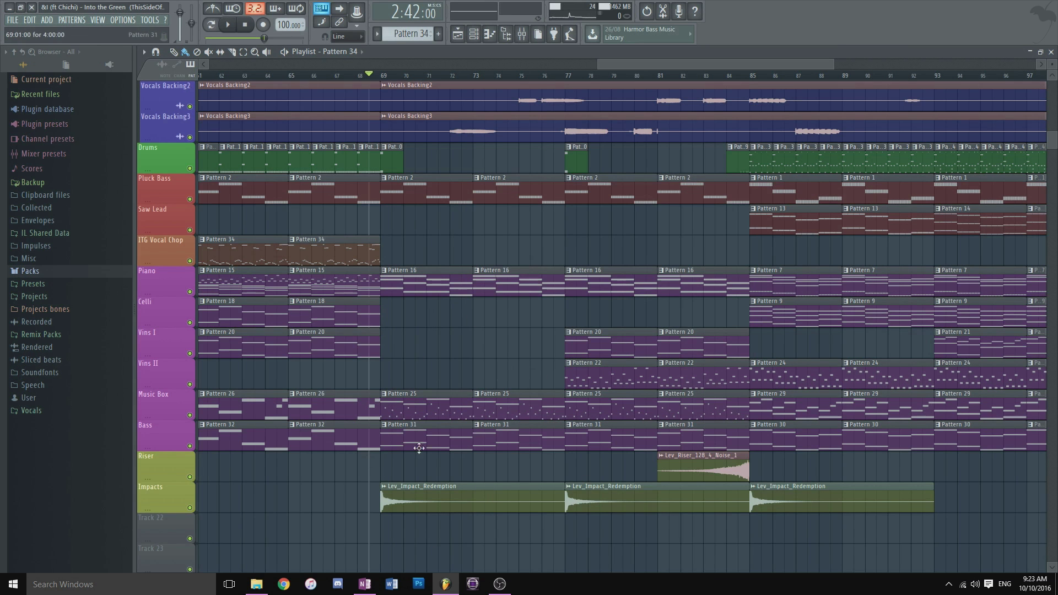
{"action": "scroll", "coordinate": [628, 201], "scroll_direction": "up", "scroll_amount": 7}
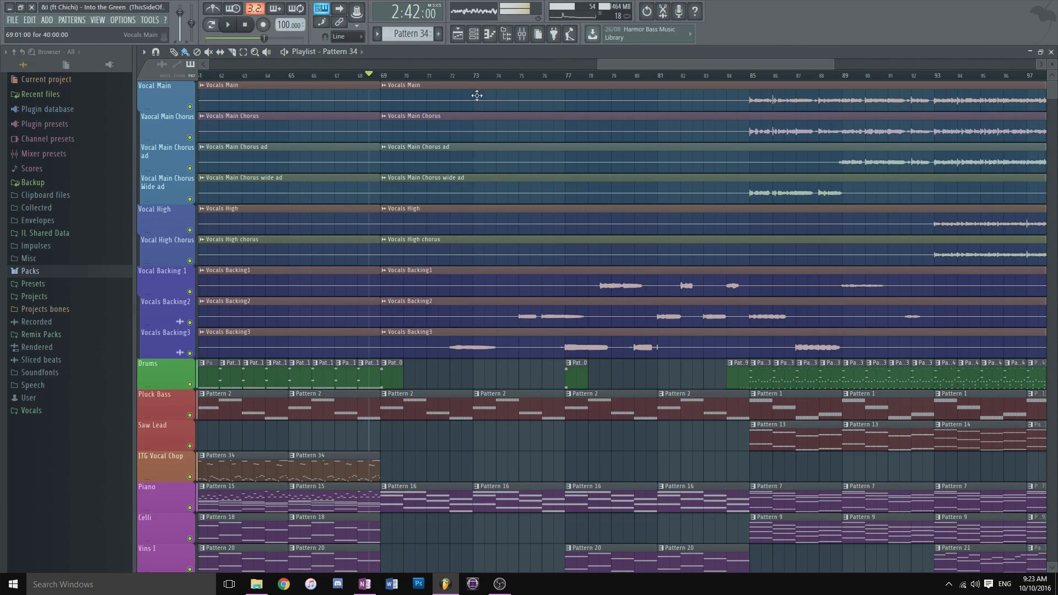
Play the section with the backing vocals from about bar 71 past bar 77, and look over its instrument tracks.
{"action": "left_click", "coordinate": [469, 77]}
{"action": "key", "text": "space"}
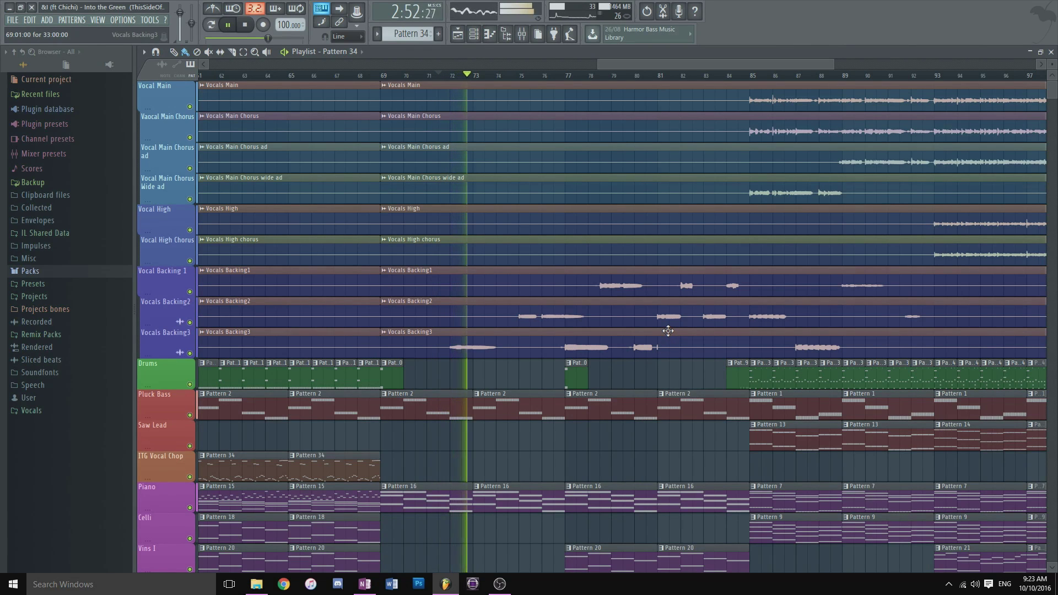
{"action": "scroll", "coordinate": [664, 324], "scroll_direction": "down", "scroll_amount": 5}
{"action": "scroll", "coordinate": [662, 320], "scroll_direction": "down", "scroll_amount": 1}
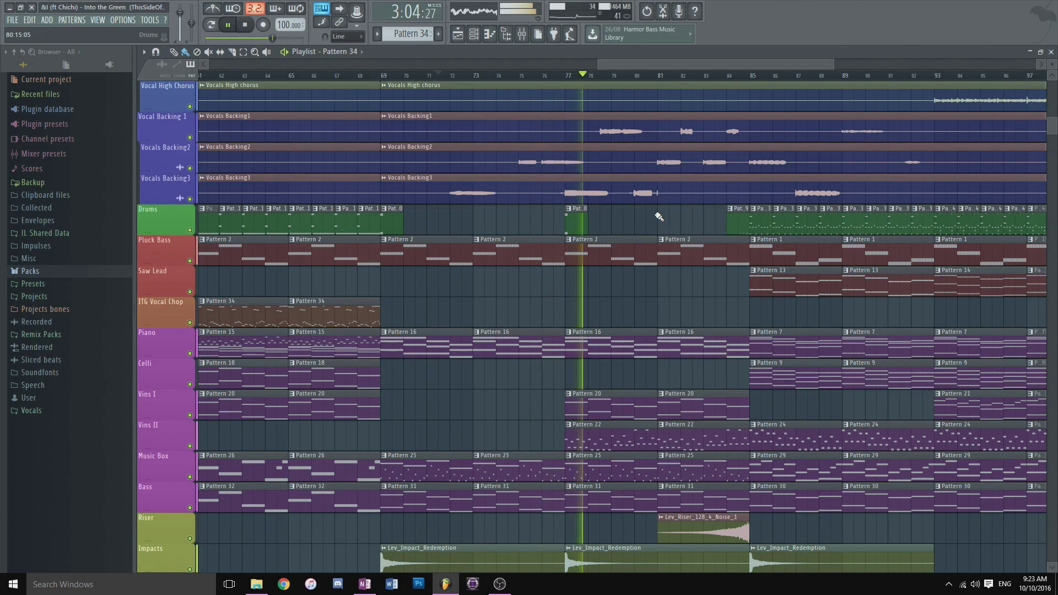
{"action": "key", "text": "space"}
{"action": "scroll", "coordinate": [418, 234], "scroll_direction": "down", "scroll_amount": 4}
{"action": "scroll", "coordinate": [529, 338], "scroll_direction": "up", "scroll_amount": 2}
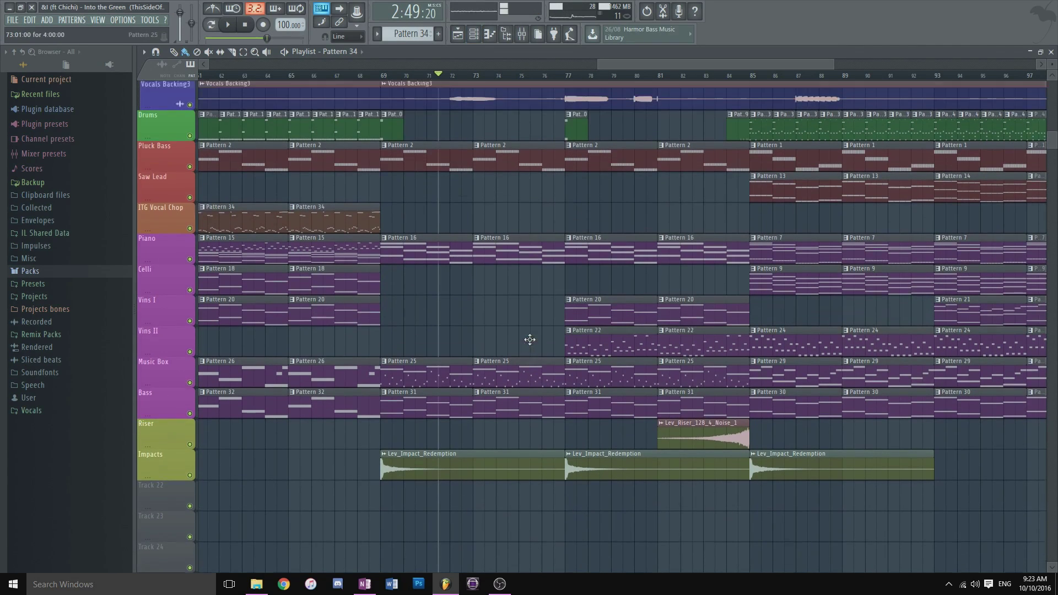
Examine the vocal, instrument and impact clips across the tracks from bar 85 to the end of the song.
{"action": "scroll", "coordinate": [650, 154], "scroll_direction": "up", "scroll_amount": 4}
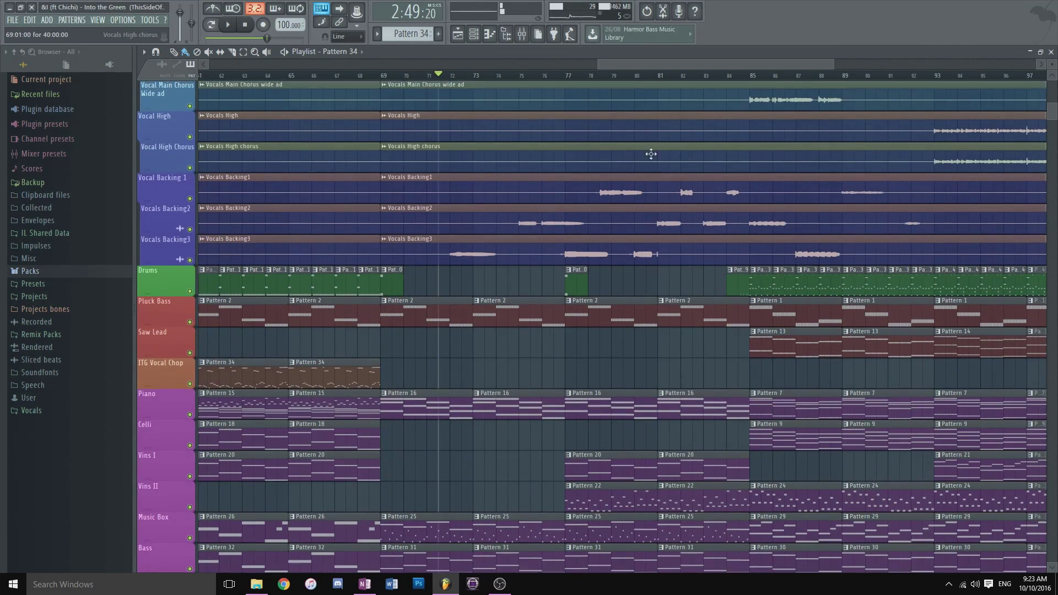
{"action": "scroll", "coordinate": [637, 170], "scroll_direction": "down", "scroll_amount": 4}
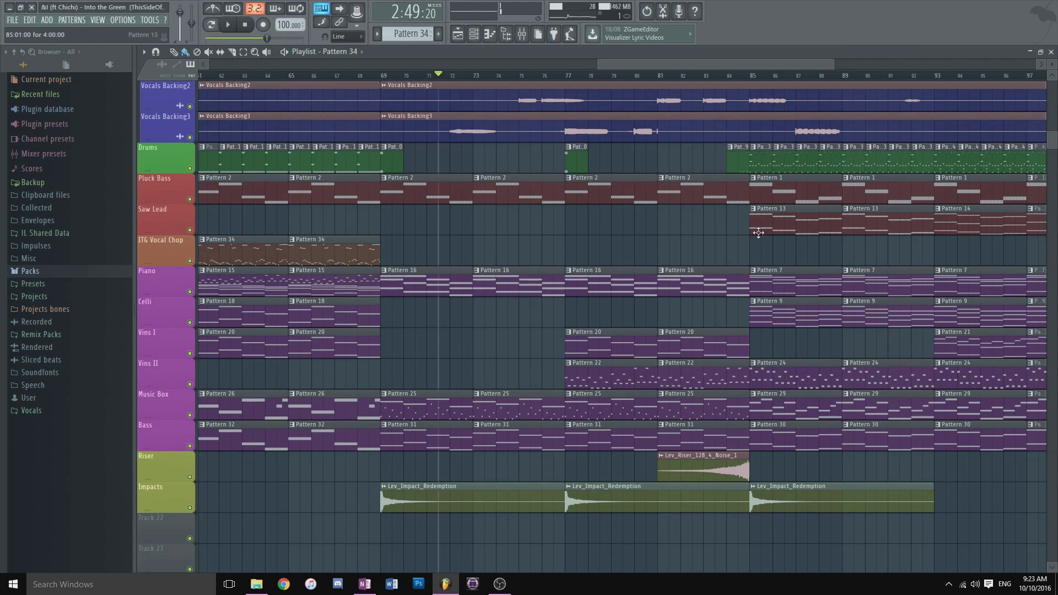
{"action": "scroll", "coordinate": [749, 234], "scroll_direction": "up", "scroll_amount": 5}
{"action": "left_click_drag", "start_coordinate": [652, 67], "coordinate": [778, 114]}
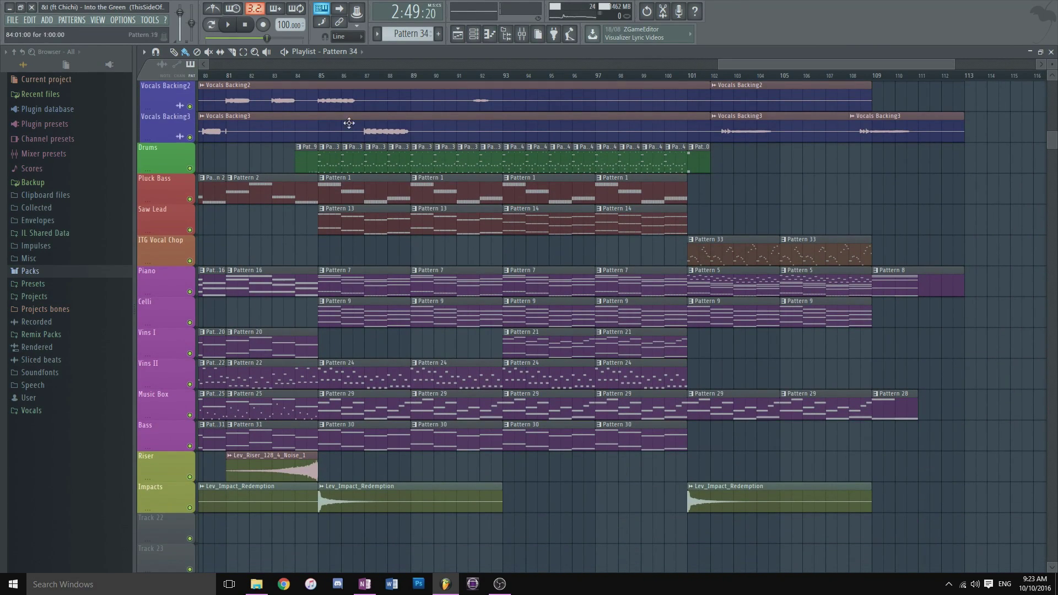
{"action": "scroll", "coordinate": [419, 411], "scroll_direction": "up", "scroll_amount": 7}
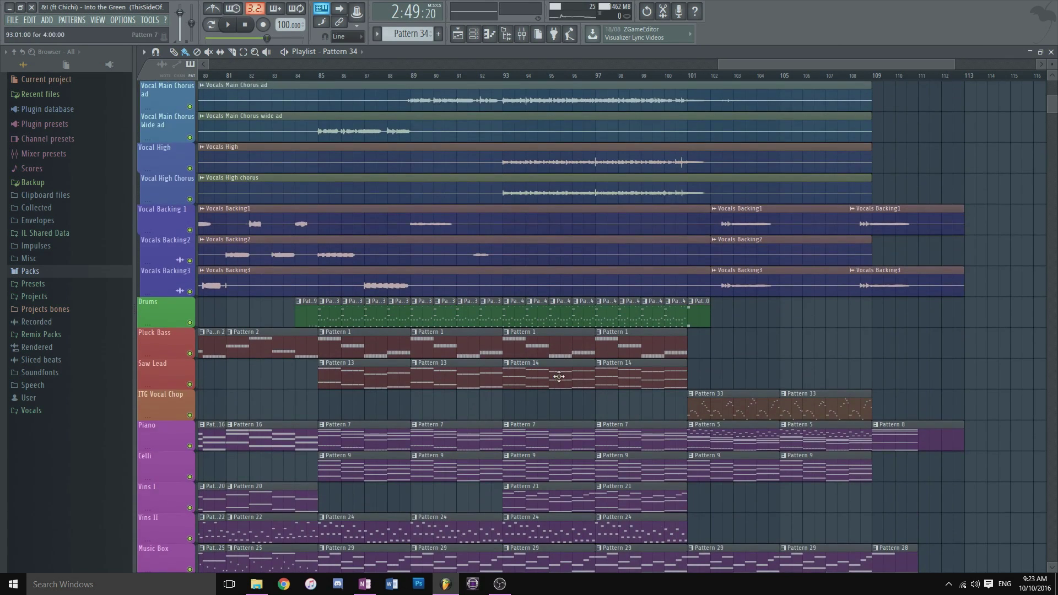
{"action": "scroll", "coordinate": [777, 73], "scroll_direction": "right", "scroll_amount": 3}
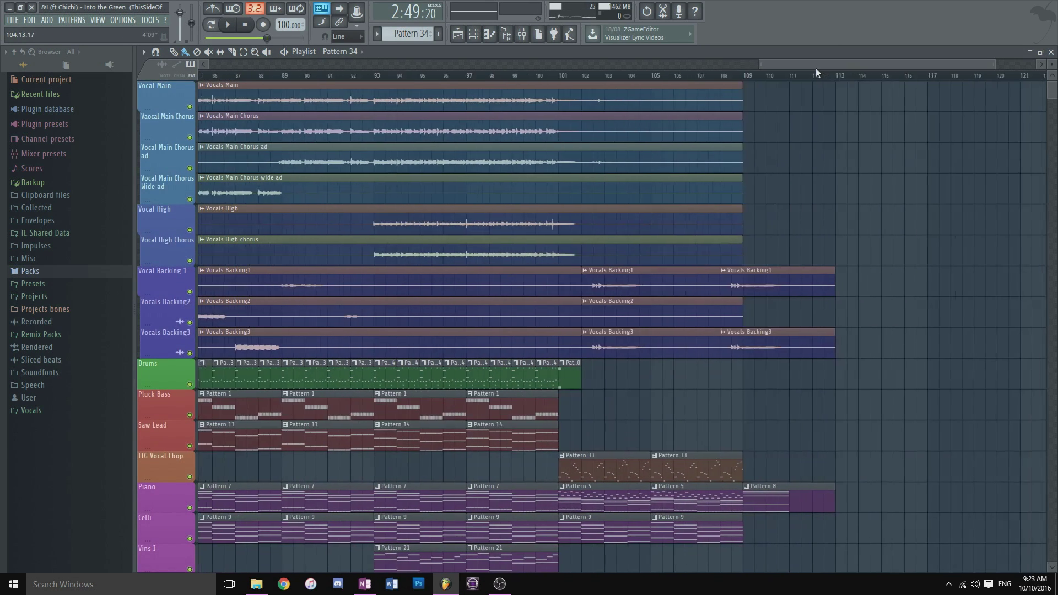
{"action": "scroll", "coordinate": [786, 314], "scroll_direction": "down", "scroll_amount": 9}
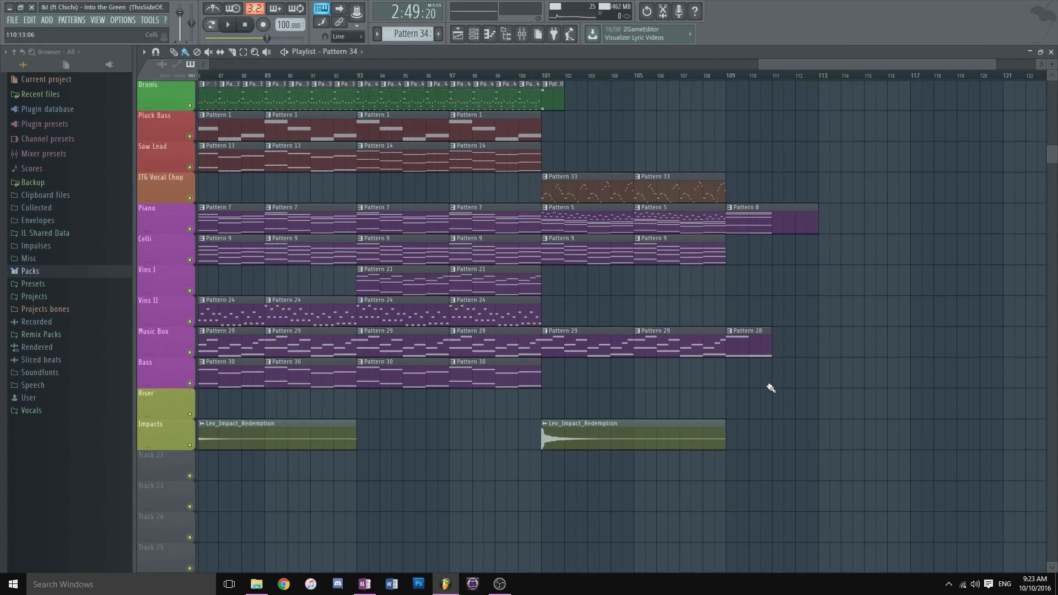
{"action": "scroll", "coordinate": [642, 77], "scroll_direction": "up", "scroll_amount": 2}
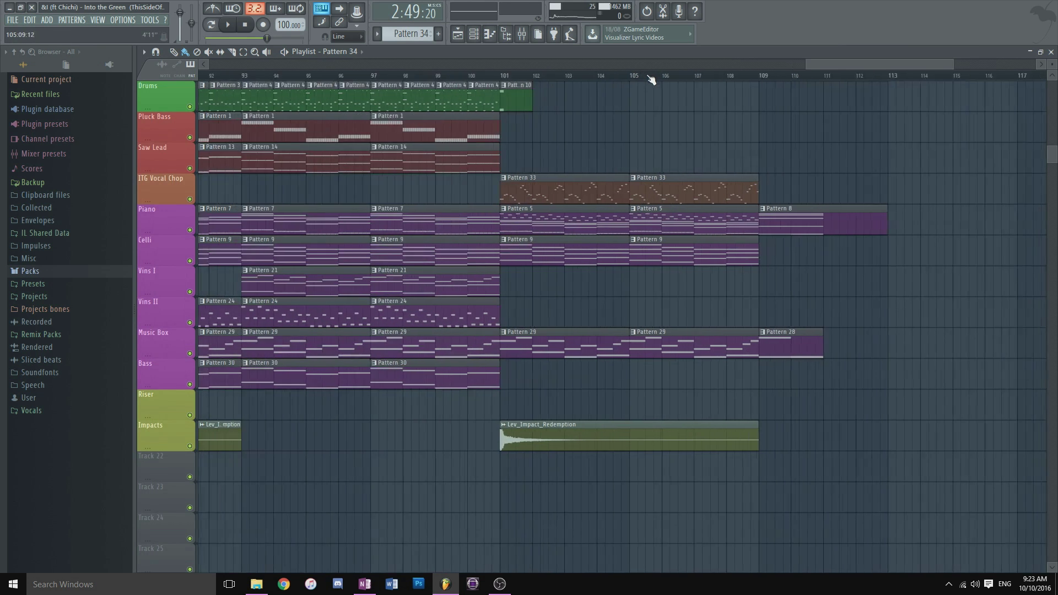
{"action": "scroll", "coordinate": [738, 190], "scroll_direction": "up", "scroll_amount": 9}
{"action": "scroll", "coordinate": [739, 191], "scroll_direction": "down", "scroll_amount": 5}
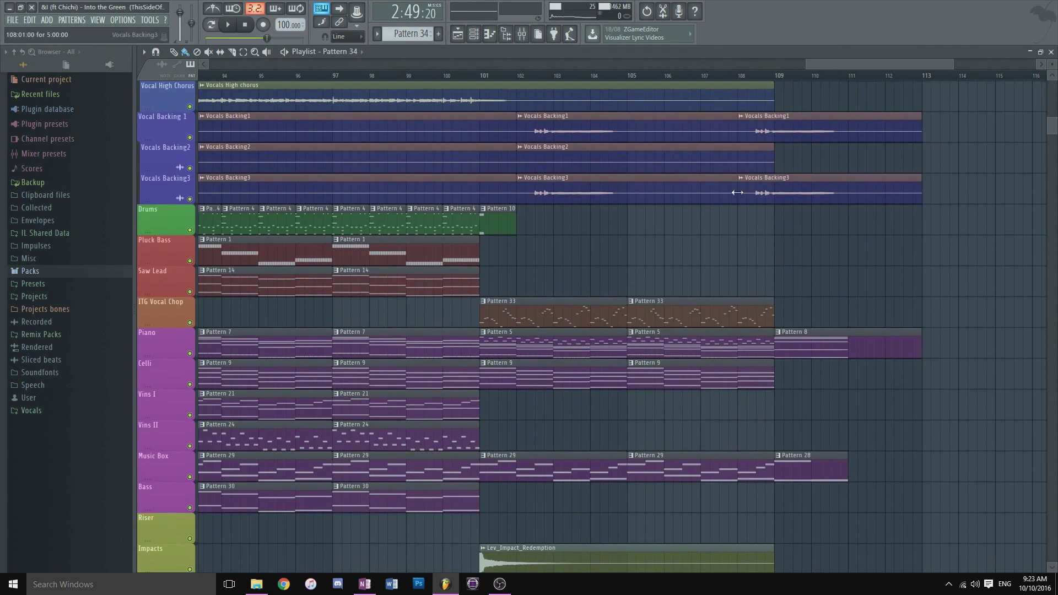
Play the ITG Vocal Chop track soloed from bar 101, and turn the other tracks back on.
{"action": "right_click", "coordinate": [190, 323]}
{"action": "left_click", "coordinate": [481, 75]}
{"action": "key", "text": "space"}
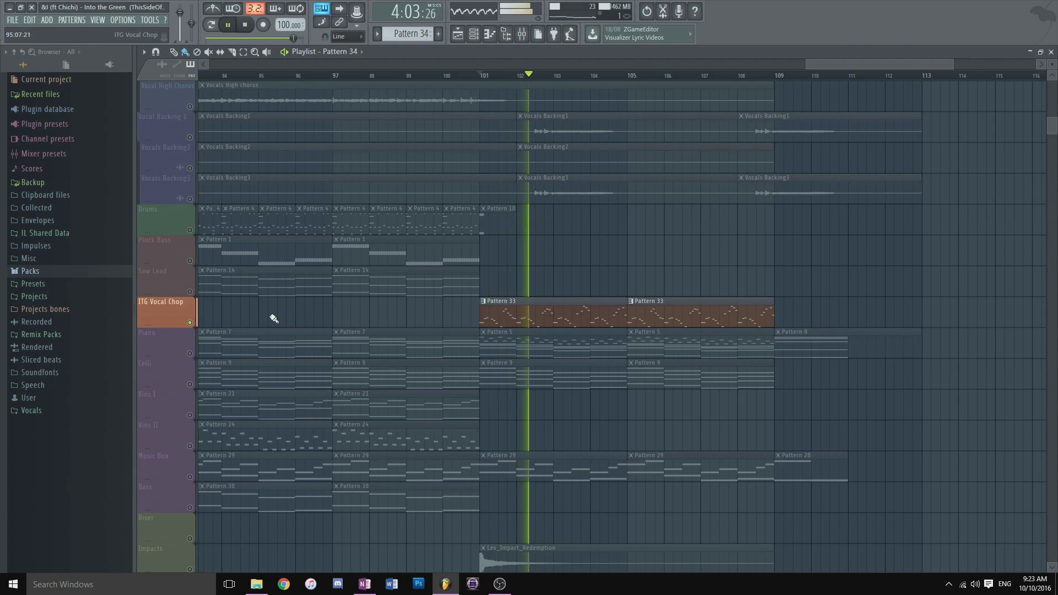
{"action": "left_click", "coordinate": [190, 324], "text": "ctrl"}
{"action": "key", "text": "space"}
Play the song's ending from bar 109 and look over its piano, music box and backing vocal clips.
{"action": "scroll", "coordinate": [586, 264], "scroll_direction": "down", "scroll_amount": 4}
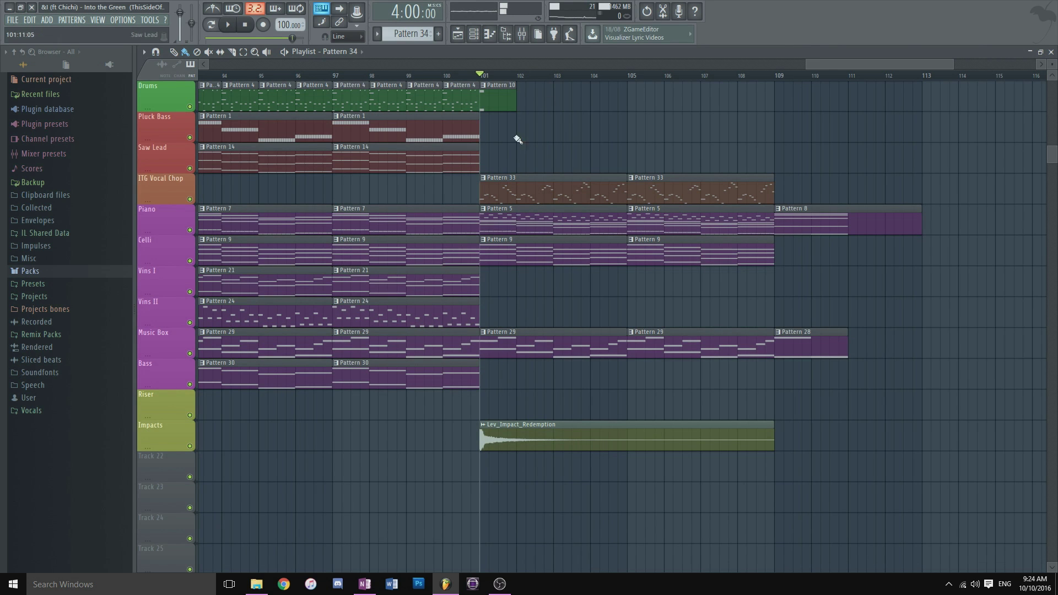
{"action": "scroll", "coordinate": [555, 85], "scroll_direction": "down", "scroll_amount": 3}
{"action": "scroll", "coordinate": [567, 65], "scroll_direction": "right", "scroll_amount": 5}
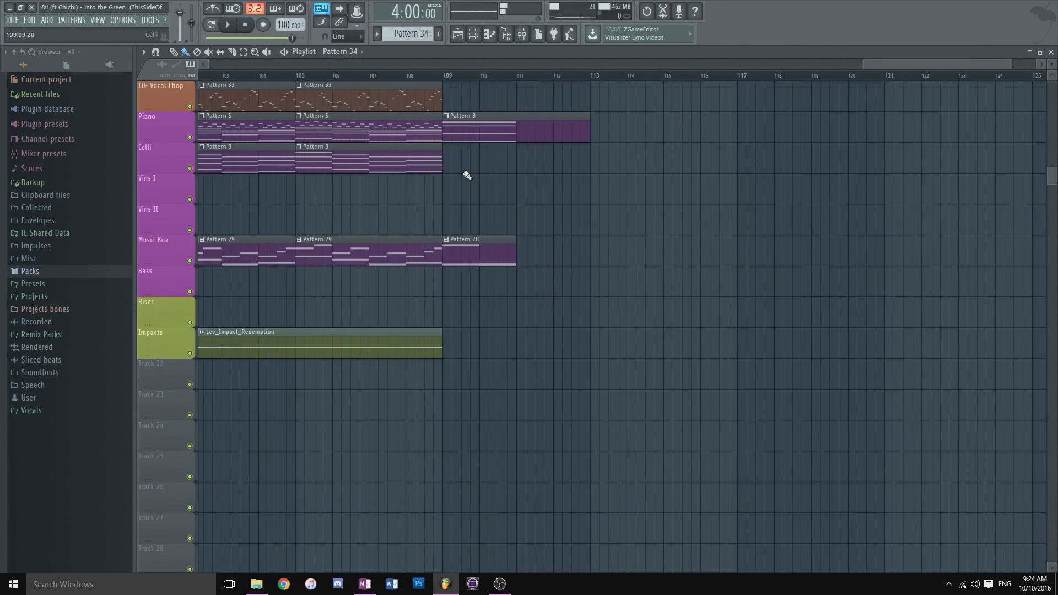
{"action": "scroll", "coordinate": [612, 92], "scroll_direction": "up", "scroll_amount": 4}
{"action": "left_click_drag", "start_coordinate": [888, 62], "coordinate": [775, 235]}
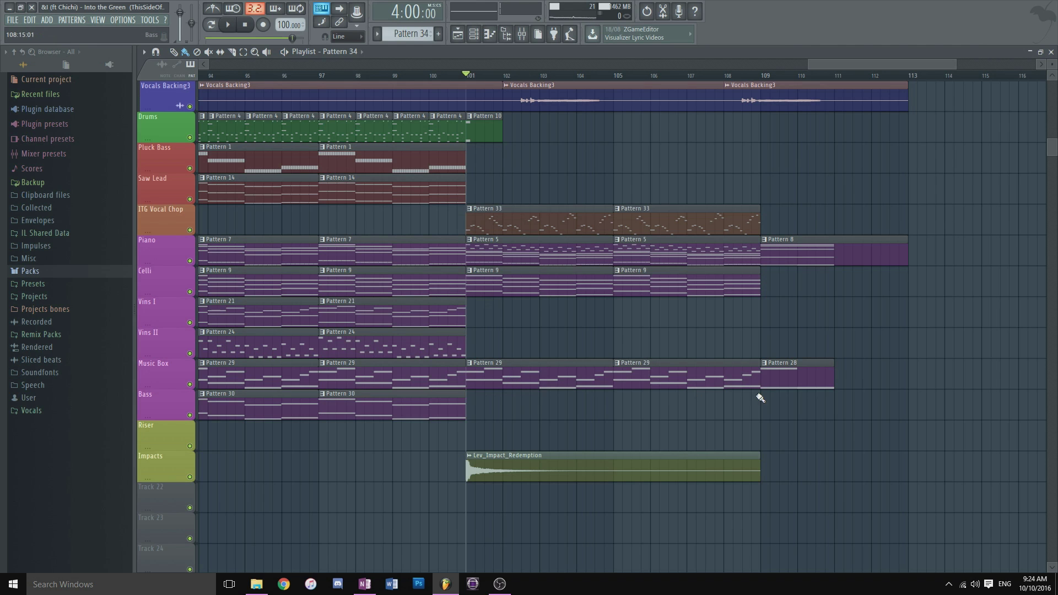
{"action": "left_click", "coordinate": [761, 77]}
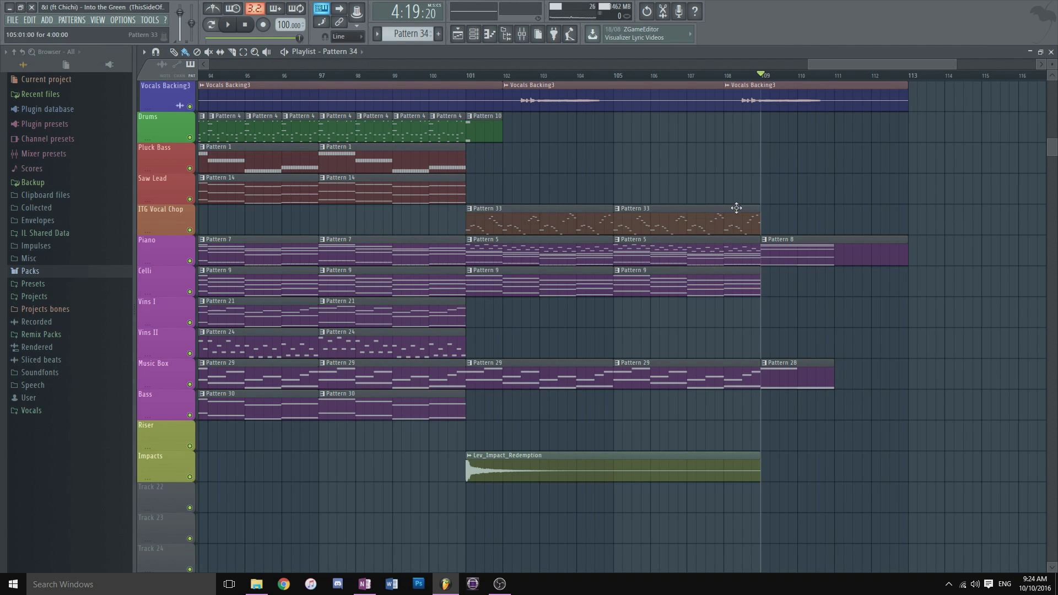
{"action": "key", "text": "space"}
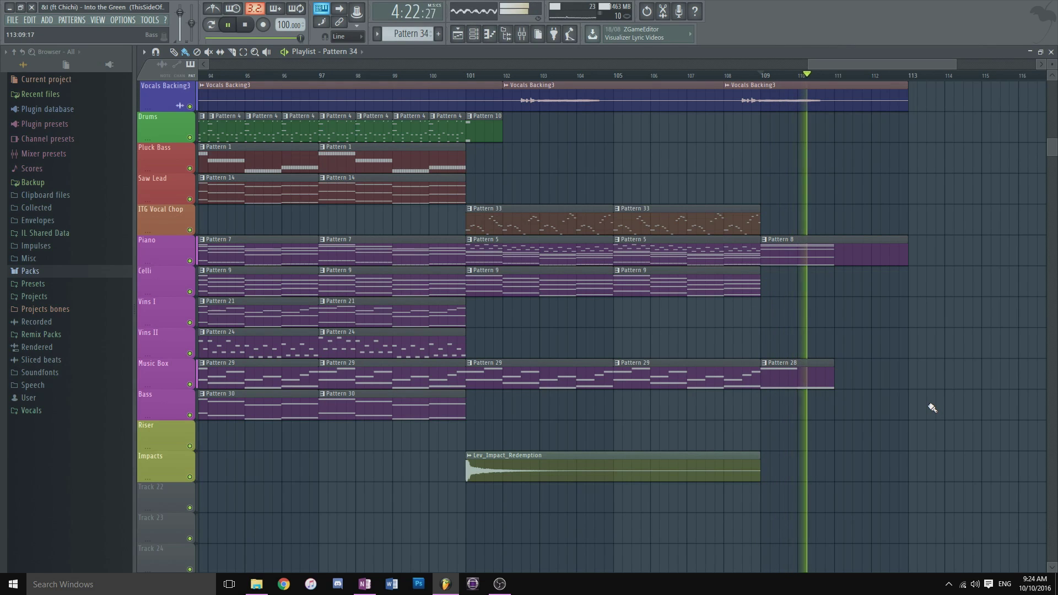
{"action": "key", "text": "space"}
{"action": "scroll", "coordinate": [665, 257], "scroll_direction": "up", "scroll_amount": 5}
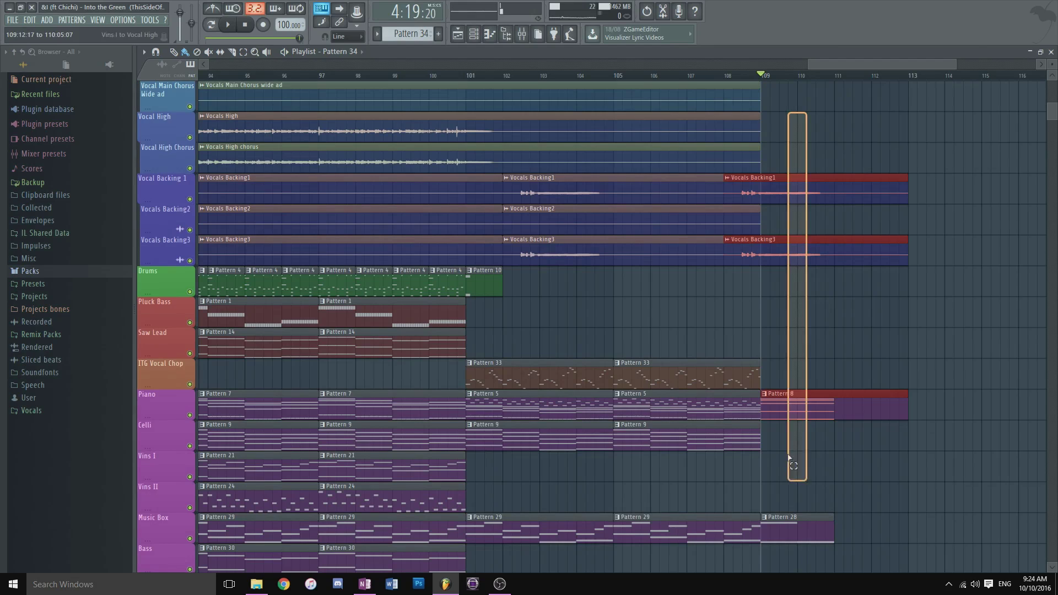
{"action": "left_click", "coordinate": [923, 311]}
{"action": "right_click", "coordinate": [924, 308]}
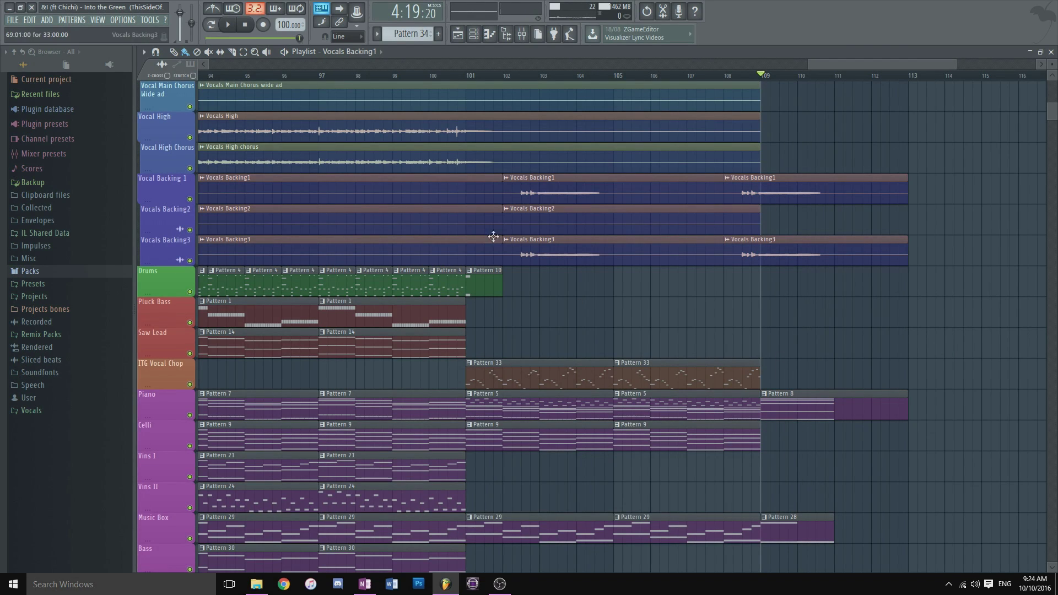
Look over the vocal and instrument tracks across the whole arrangement, going back from the ending to bar 1.
{"action": "scroll", "coordinate": [780, 308], "scroll_direction": "up", "scroll_amount": 3}
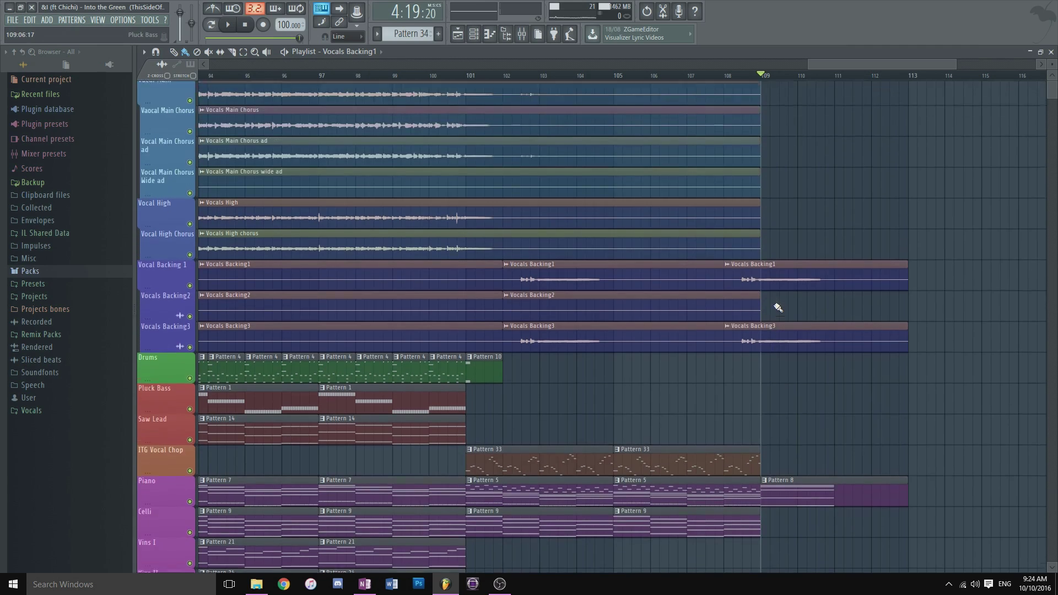
{"action": "scroll", "coordinate": [656, 77], "scroll_direction": "down", "scroll_amount": 10}
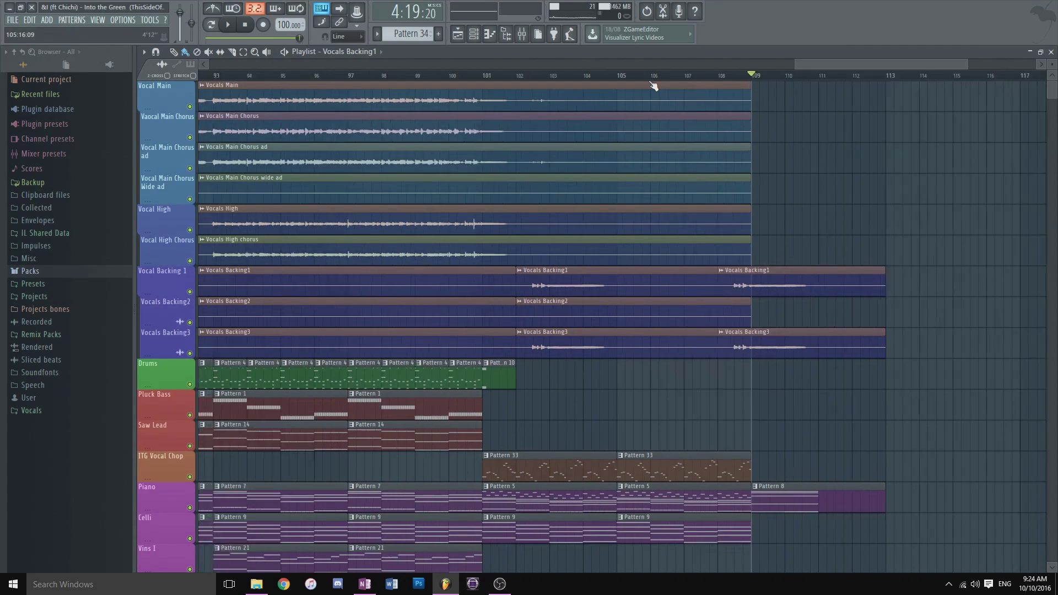
{"action": "scroll", "coordinate": [650, 182], "scroll_direction": "down", "scroll_amount": 1}
{"action": "scroll", "coordinate": [650, 182], "scroll_direction": "down", "scroll_amount": 10}
{"action": "scroll", "coordinate": [561, 91], "scroll_direction": "up", "scroll_amount": 11}
{"action": "scroll", "coordinate": [570, 79], "scroll_direction": "up", "scroll_amount": 5}
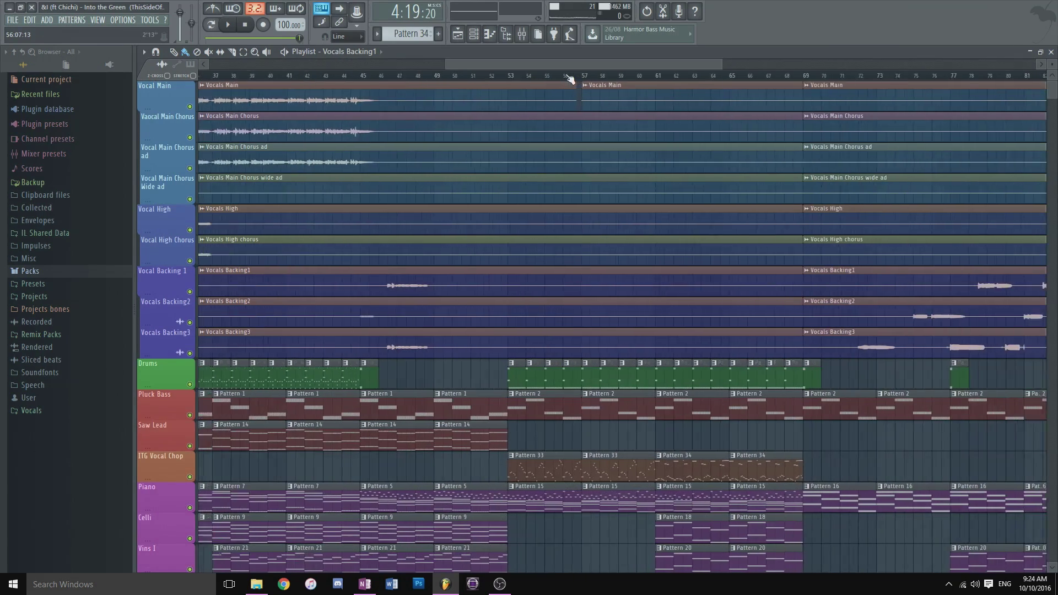
{"action": "scroll", "coordinate": [496, 327], "scroll_direction": "down", "scroll_amount": 9}
{"action": "scroll", "coordinate": [485, 221], "scroll_direction": "up", "scroll_amount": 5}
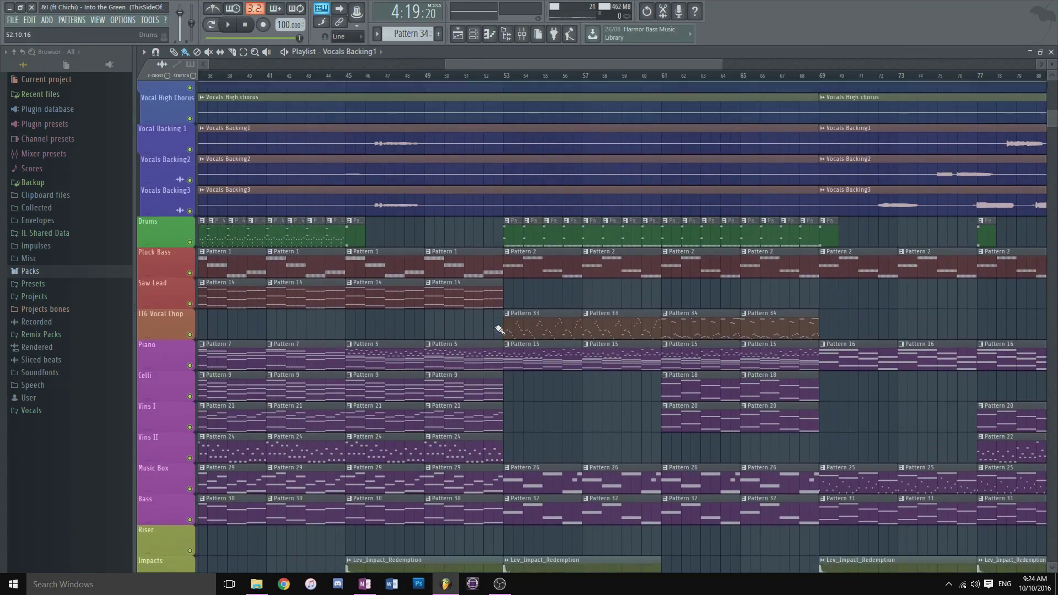
{"action": "scroll", "coordinate": [529, 80], "scroll_direction": "left", "scroll_amount": 5}
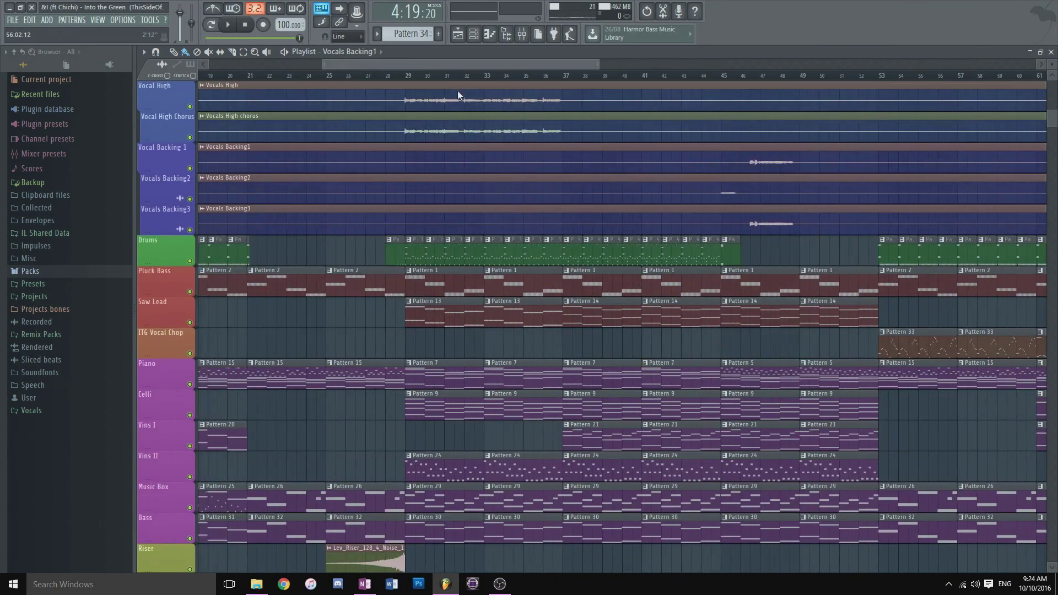
{"action": "scroll", "coordinate": [457, 91], "scroll_direction": "up", "scroll_amount": 4}
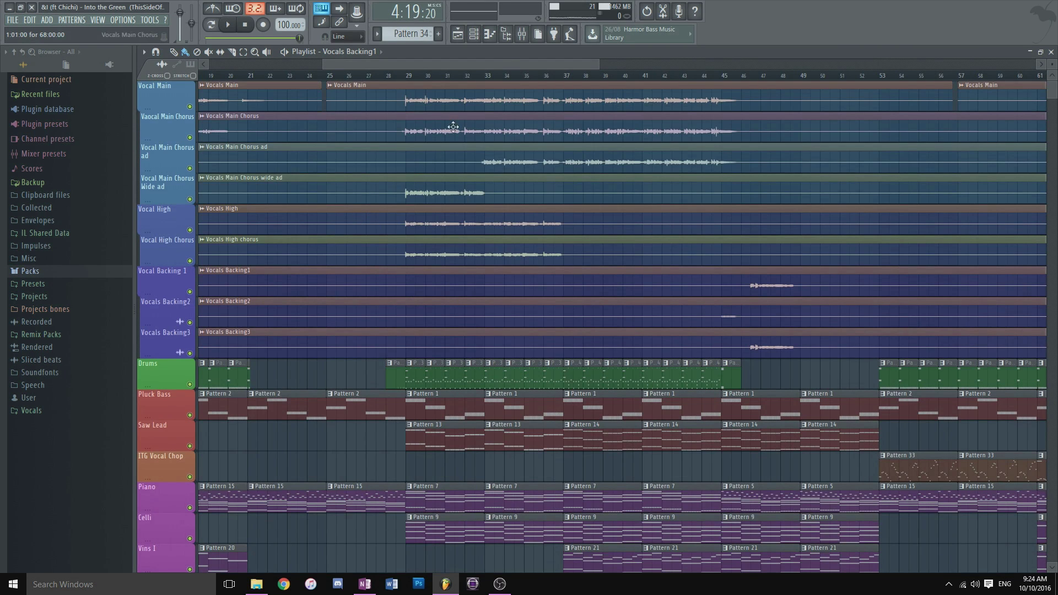
{"action": "left_click_drag", "start_coordinate": [499, 65], "coordinate": [308, 114]}
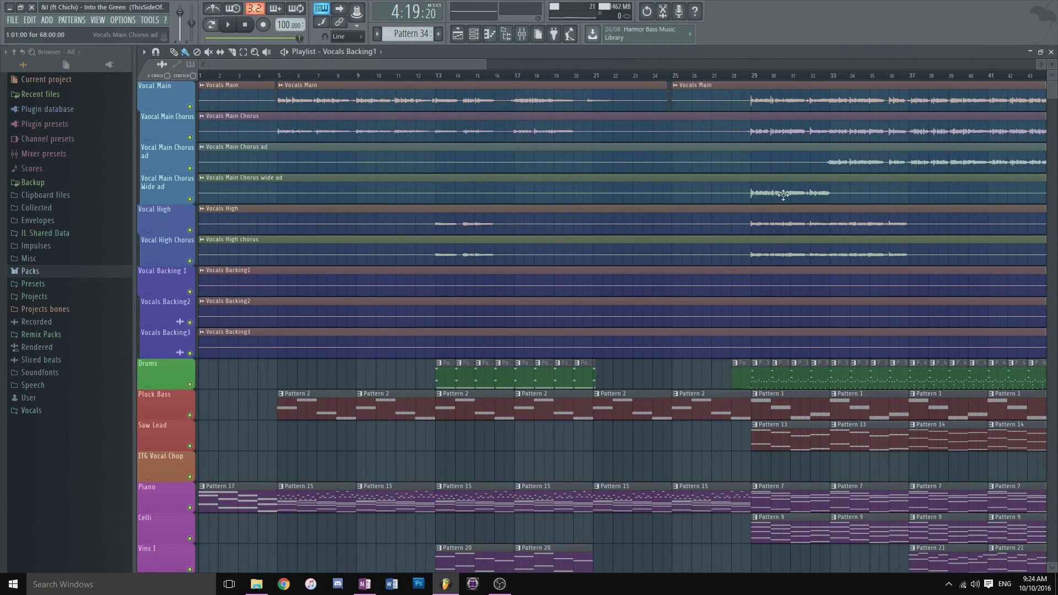
{"action": "left_click_drag", "start_coordinate": [452, 64], "coordinate": [479, 60]}
Set the playback range to the final chorus, bars 85 to 101, and leave its clips deselected.
{"action": "left_click", "coordinate": [522, 34]}
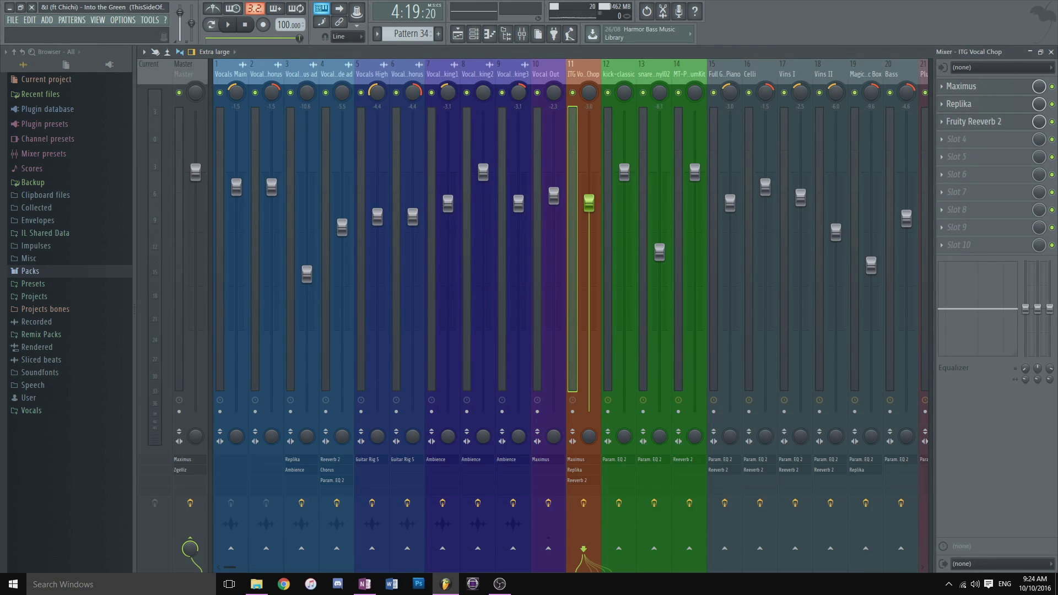
{"action": "left_click", "coordinate": [1050, 52]}
{"action": "left_click_drag", "start_coordinate": [386, 68], "coordinate": [792, 215]}
{"action": "left_click_drag", "start_coordinate": [545, 82], "coordinate": [846, 144]}
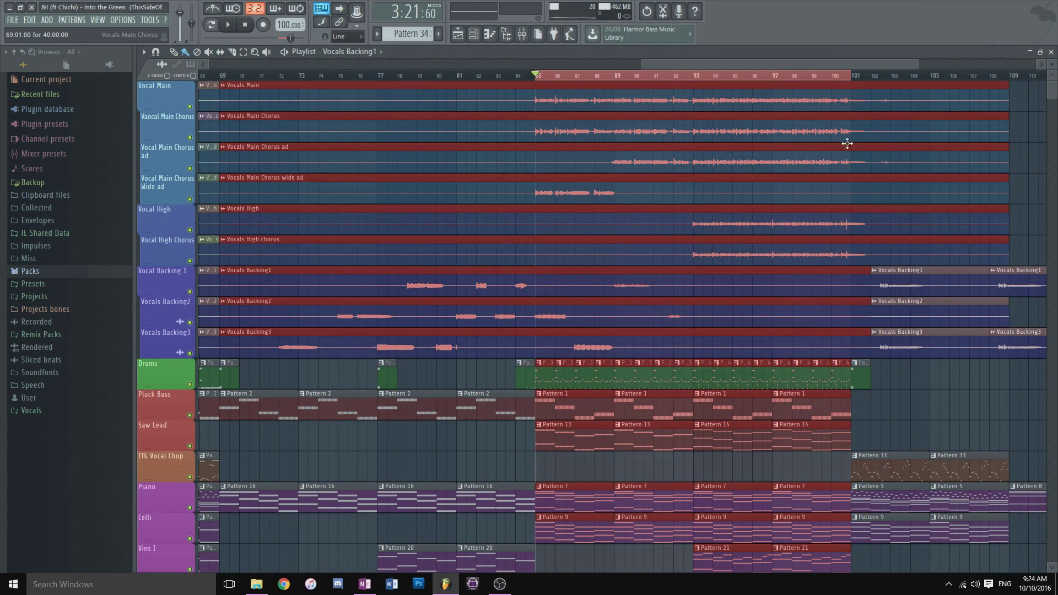
{"action": "left_click", "coordinate": [921, 404]}
Solo the Vocals Main and Vocals Main Chorus tracks in the mixer and play them over the selected chorus.
{"action": "left_click", "coordinate": [473, 34]}
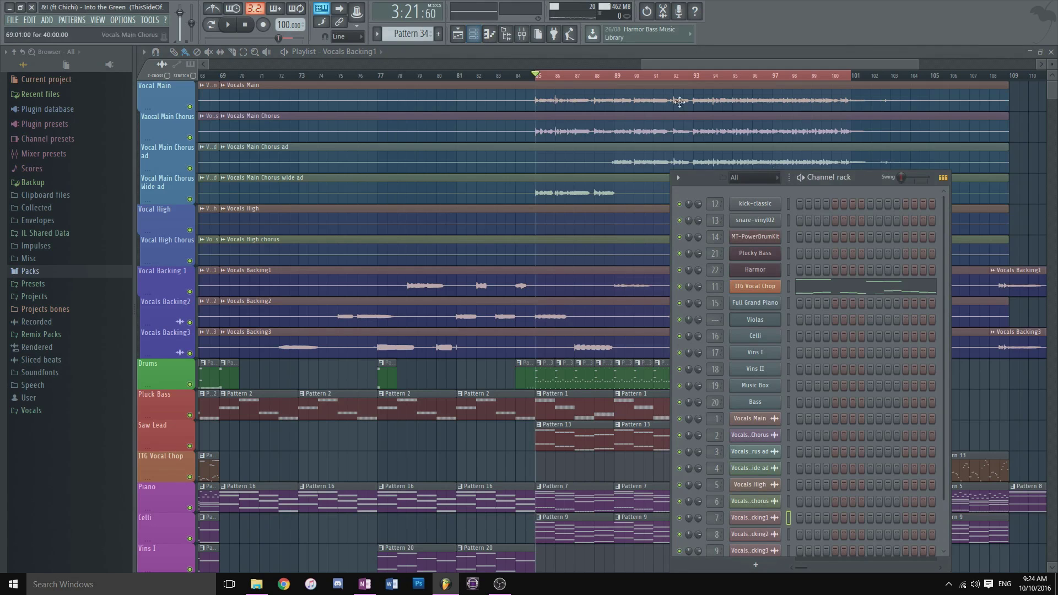
{"action": "left_click", "coordinate": [521, 34]}
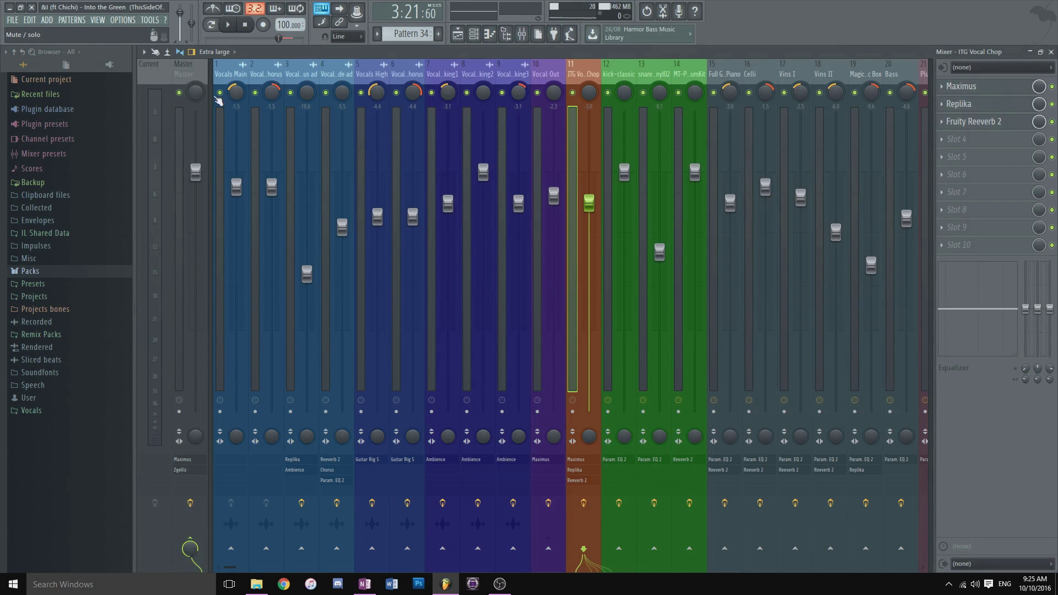
{"action": "right_click", "coordinate": [221, 93]}
{"action": "right_click", "coordinate": [255, 93]}
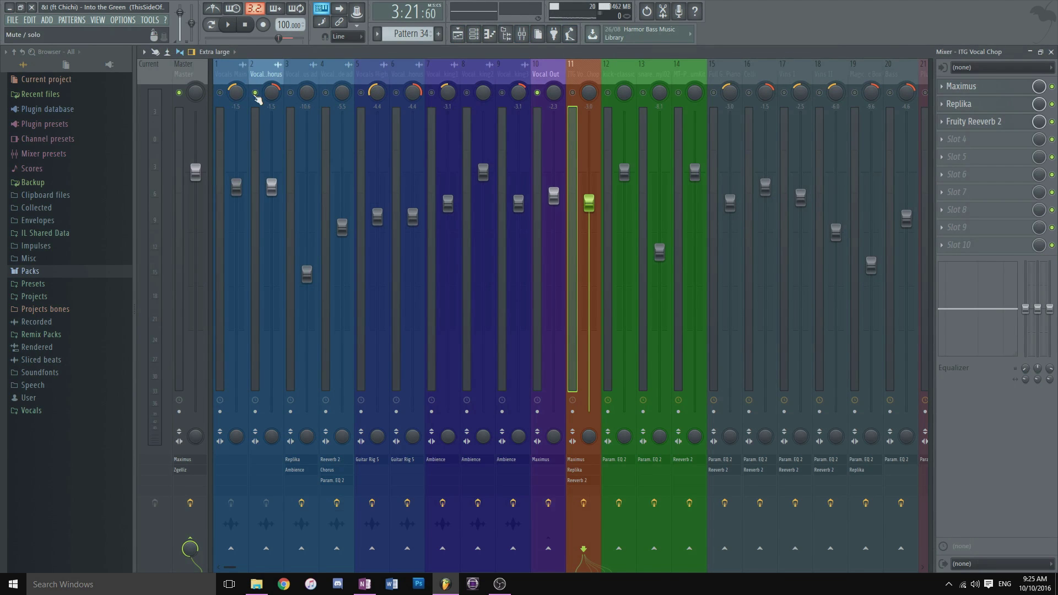
{"action": "left_click", "coordinate": [220, 93]}
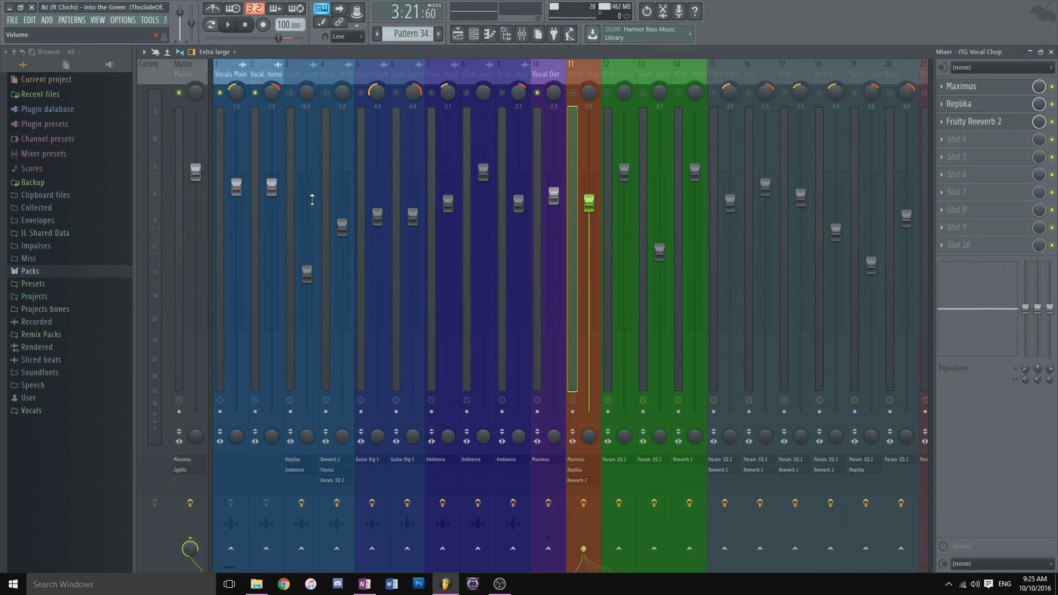
{"action": "key", "text": "space"}
{"action": "scroll", "coordinate": [271, 297], "scroll_direction": "down", "scroll_amount": 1}
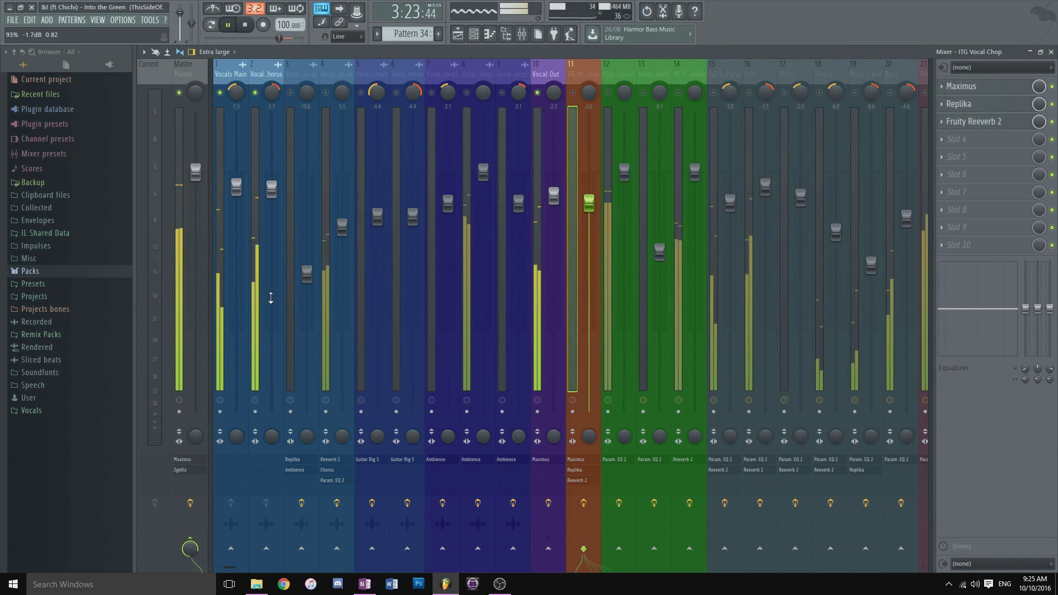
{"action": "scroll", "coordinate": [271, 297], "scroll_direction": "up", "scroll_amount": 1}
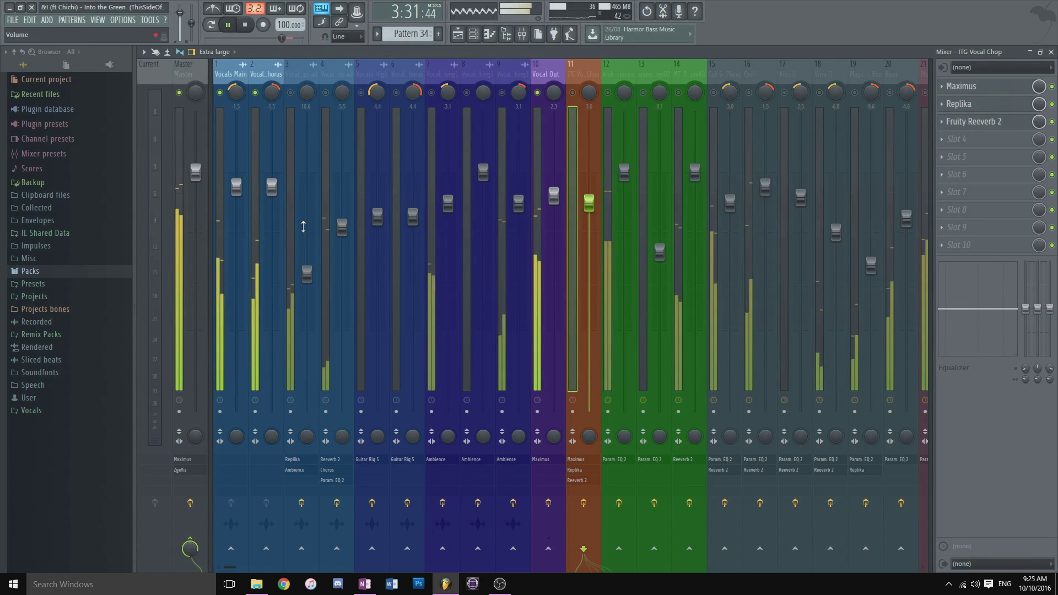
{"action": "key", "text": "space"}
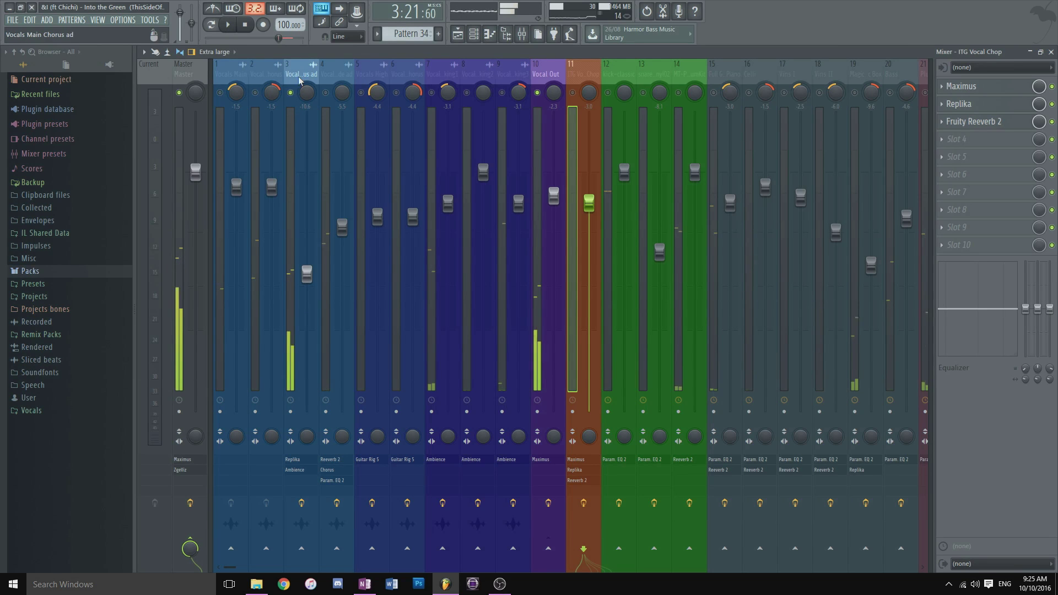
Play the chorus with only Vocals Main Chorus ad, and re-enable Vocals Main and Vocals Main Chorus alongside it.
{"action": "key", "text": "space"}
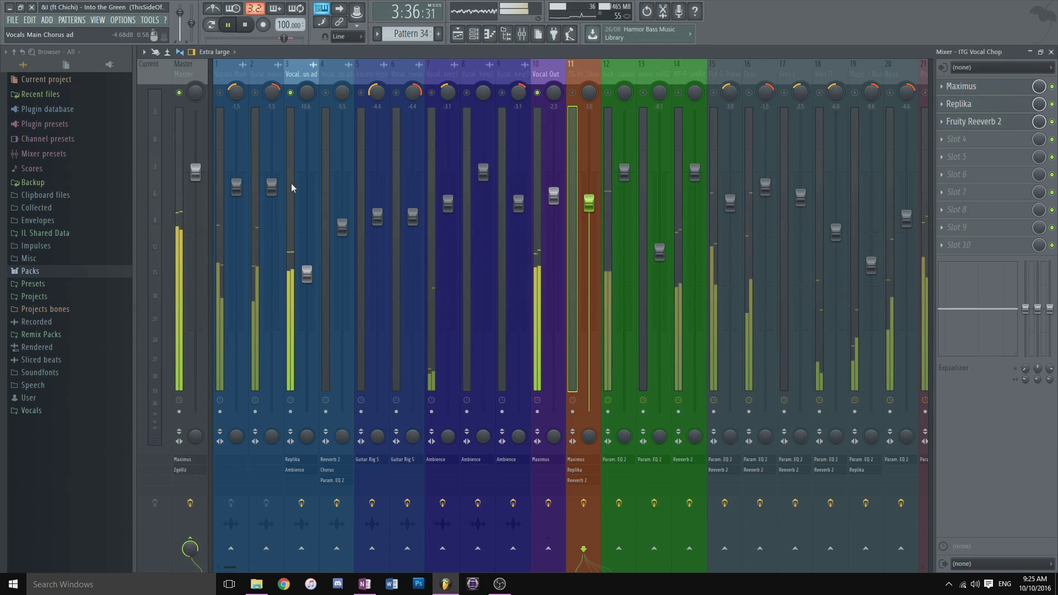
{"action": "key", "text": "space"}
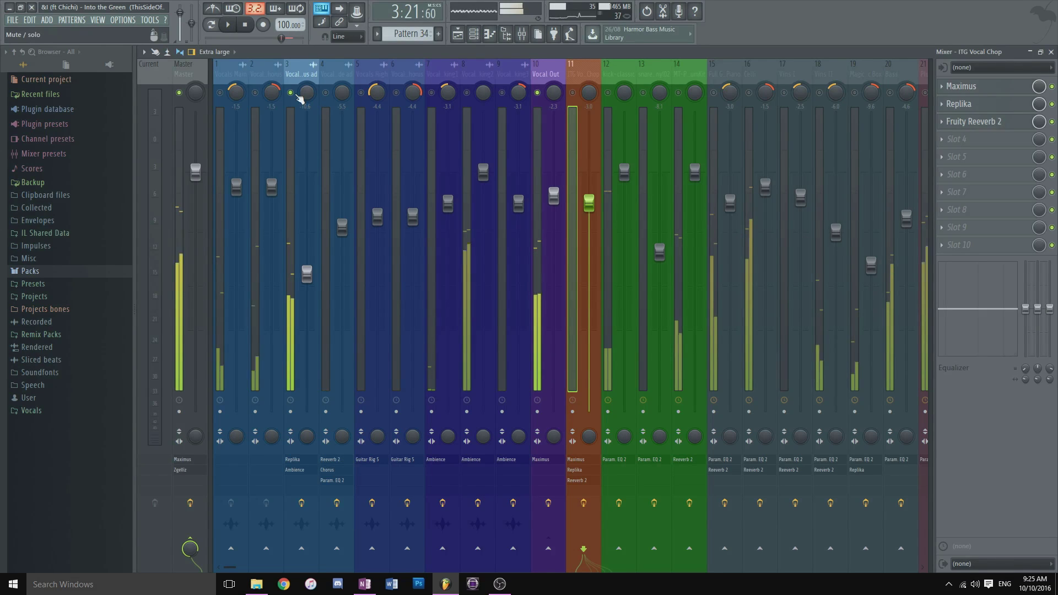
{"action": "left_click", "coordinate": [255, 93]}
{"action": "left_click", "coordinate": [221, 93]}
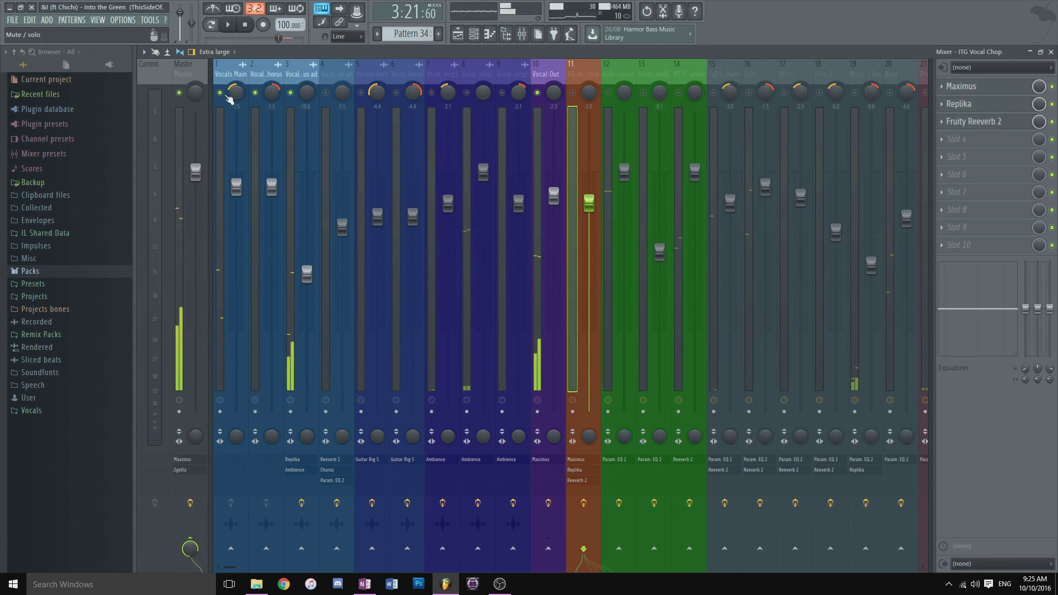
Play the final chorus from bar 89 with the three soloed main chorus vocals and check their levels in the mixer.
{"action": "left_click", "coordinate": [1050, 52]}
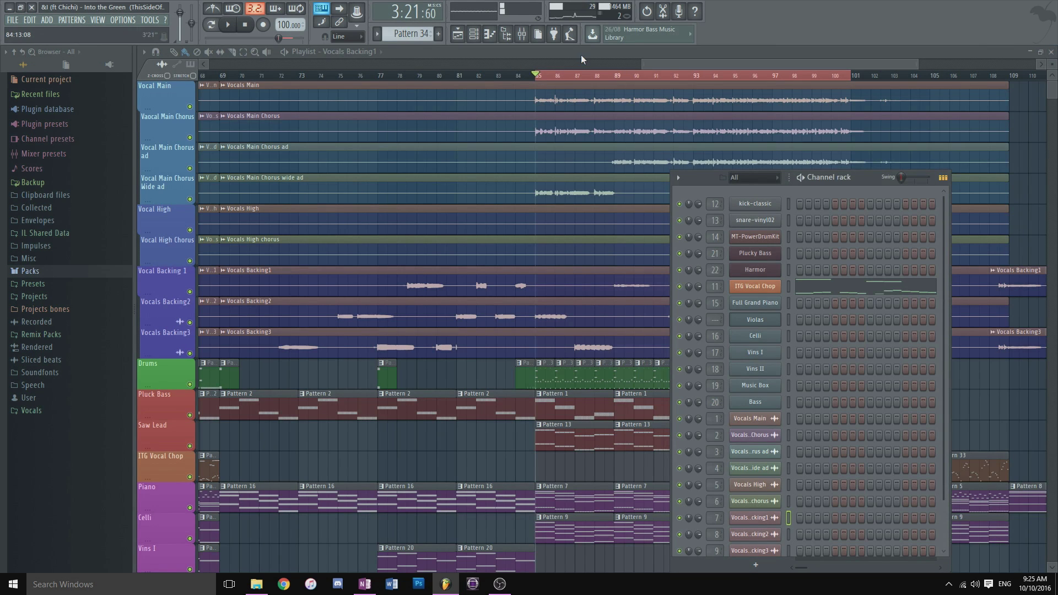
{"action": "left_click", "coordinate": [617, 81]}
{"action": "key", "text": "space"}
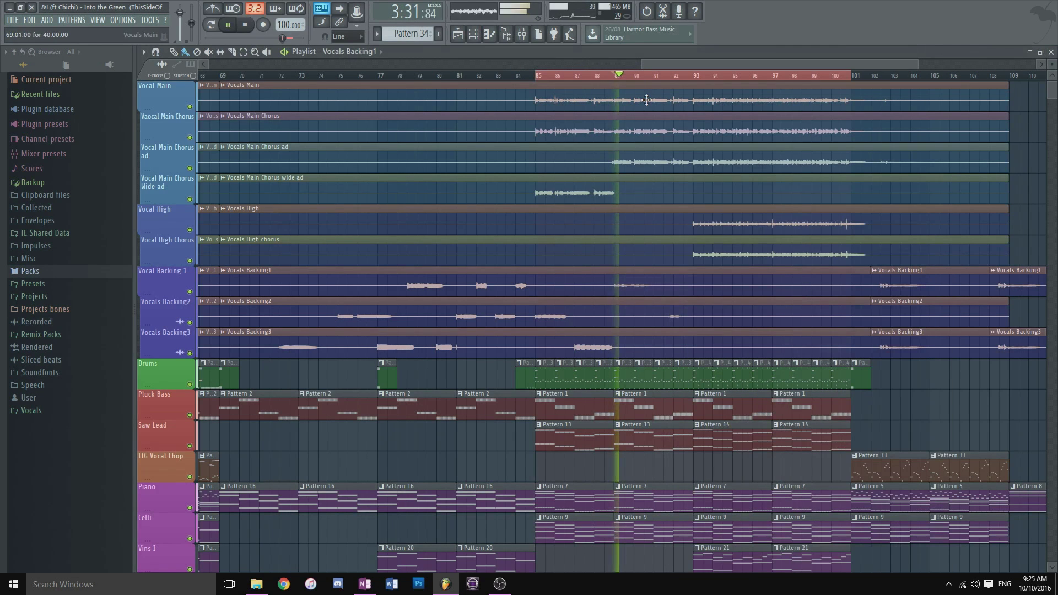
{"action": "left_click", "coordinate": [522, 34]}
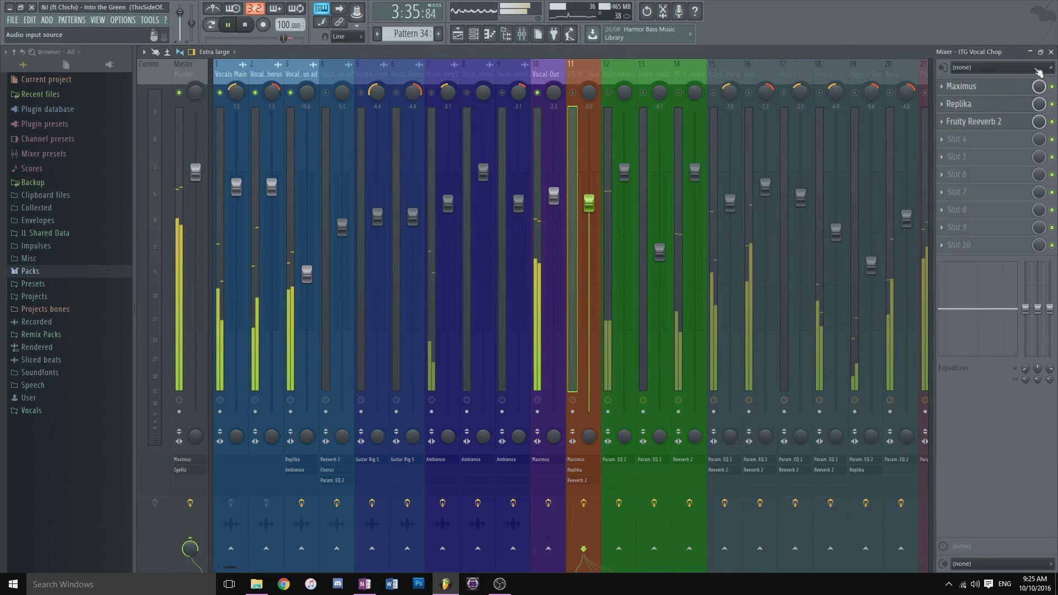
{"action": "left_click", "coordinate": [1050, 52]}
{"action": "key", "text": "space"}
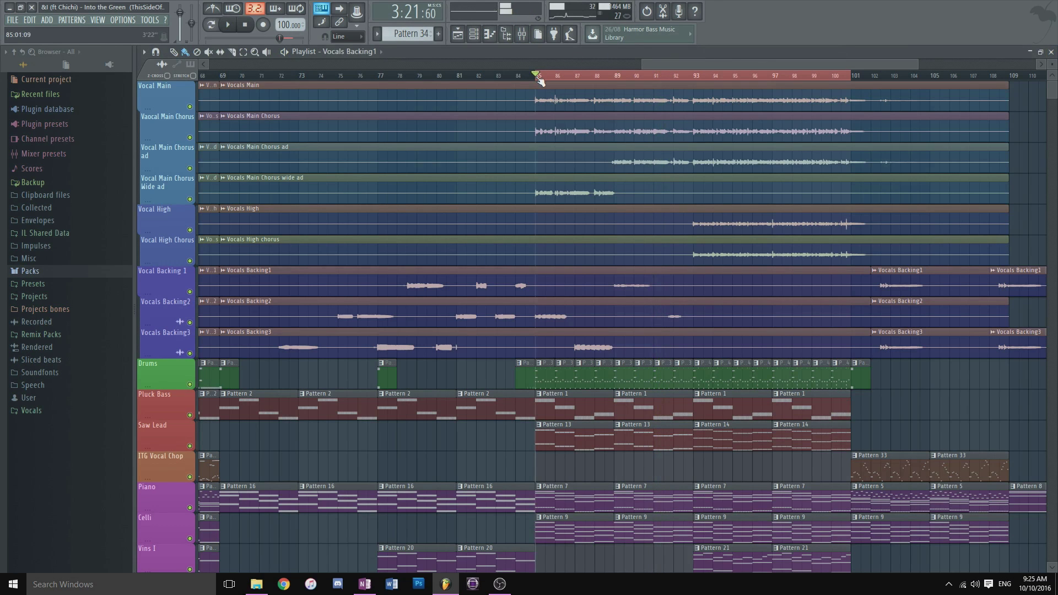
Play the final chorus in the mixer and add Vocals Main Chorus wide ad to the soloed vocals.
{"action": "left_click", "coordinate": [521, 35]}
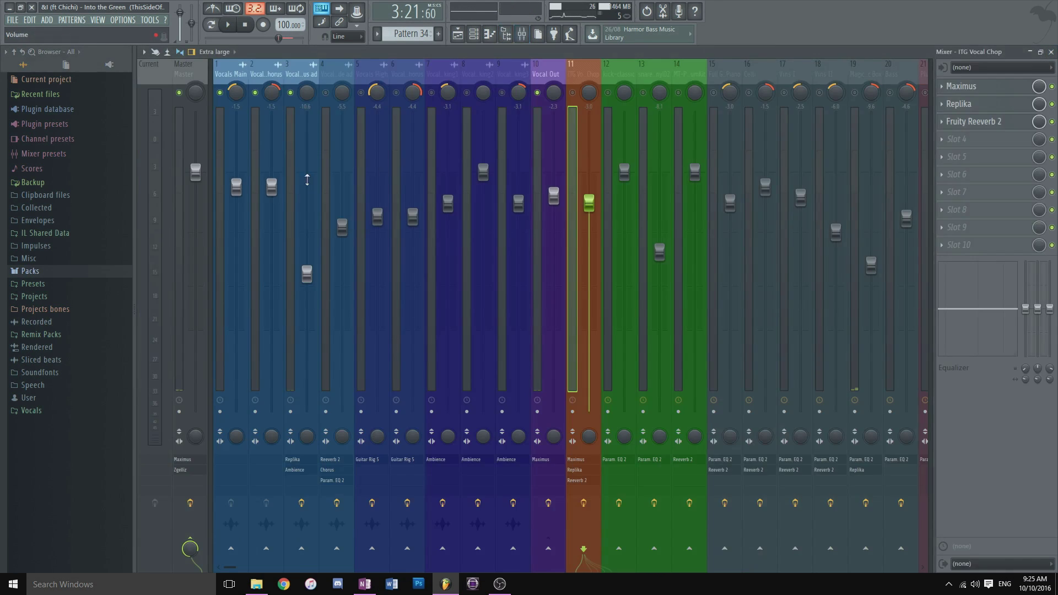
{"action": "key", "text": "space"}
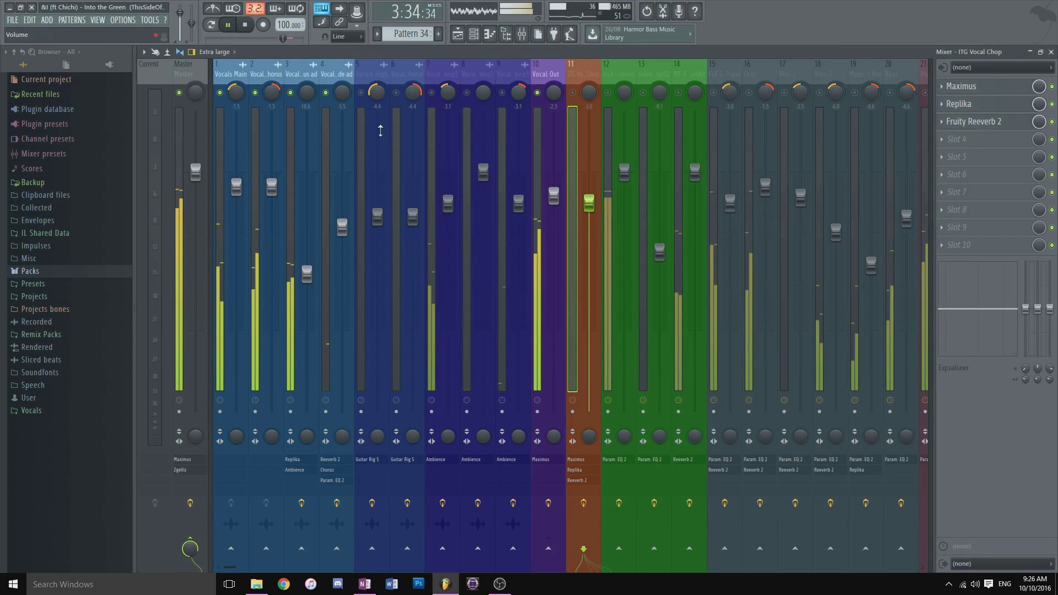
{"action": "key", "text": "space"}
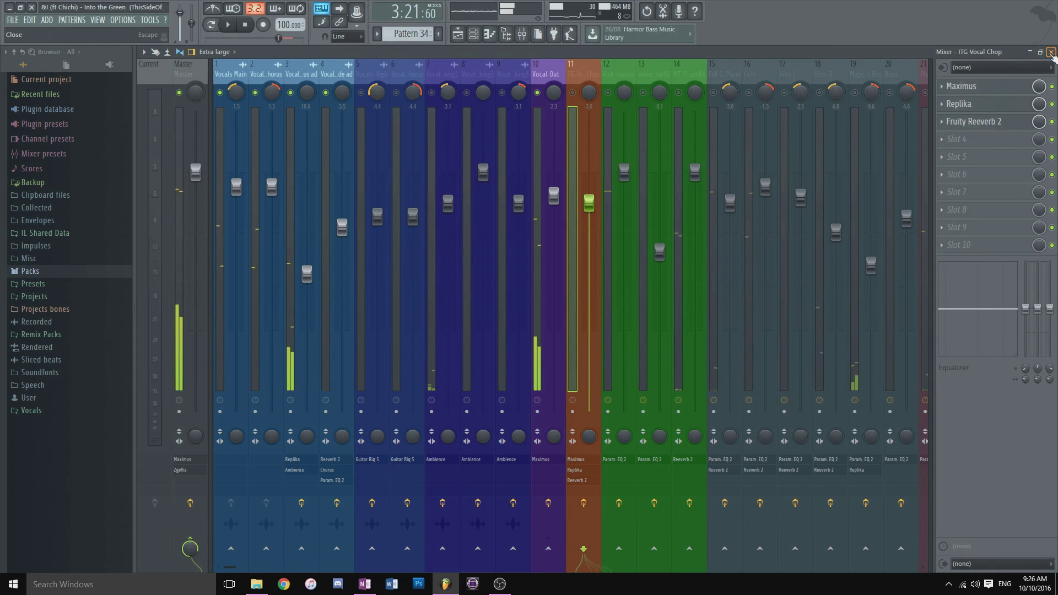
{"action": "left_click", "coordinate": [1051, 52]}
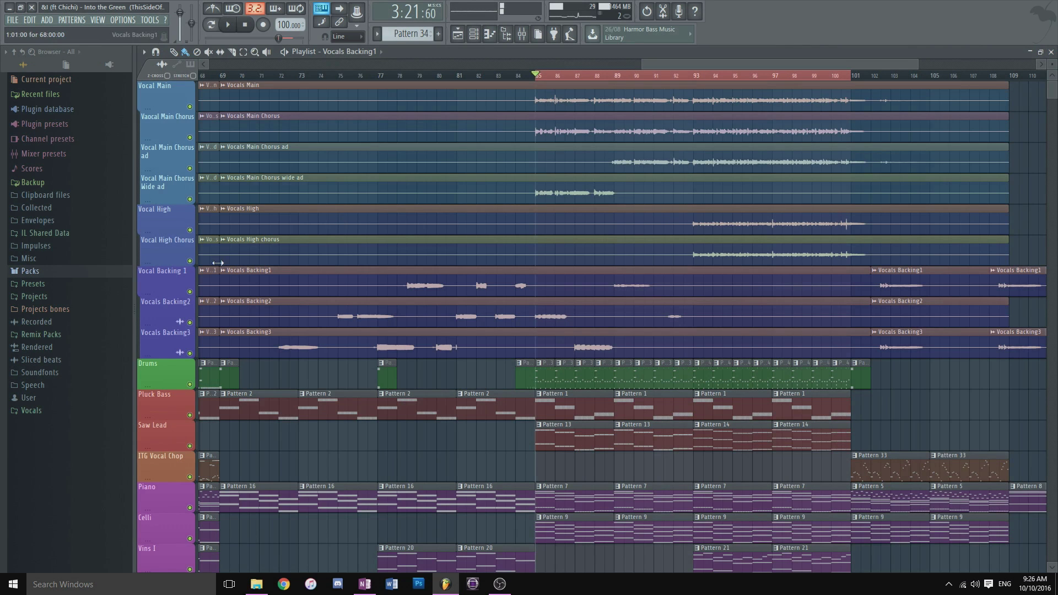
Solo the Vocal High and Vocal High Chorus tracks in the playlist and move the playback position to bar 93.
{"action": "right_click", "coordinate": [189, 230]}
{"action": "right_click", "coordinate": [190, 261]}
{"action": "left_click", "coordinate": [189, 230]}
{"action": "left_click", "coordinate": [697, 76]}
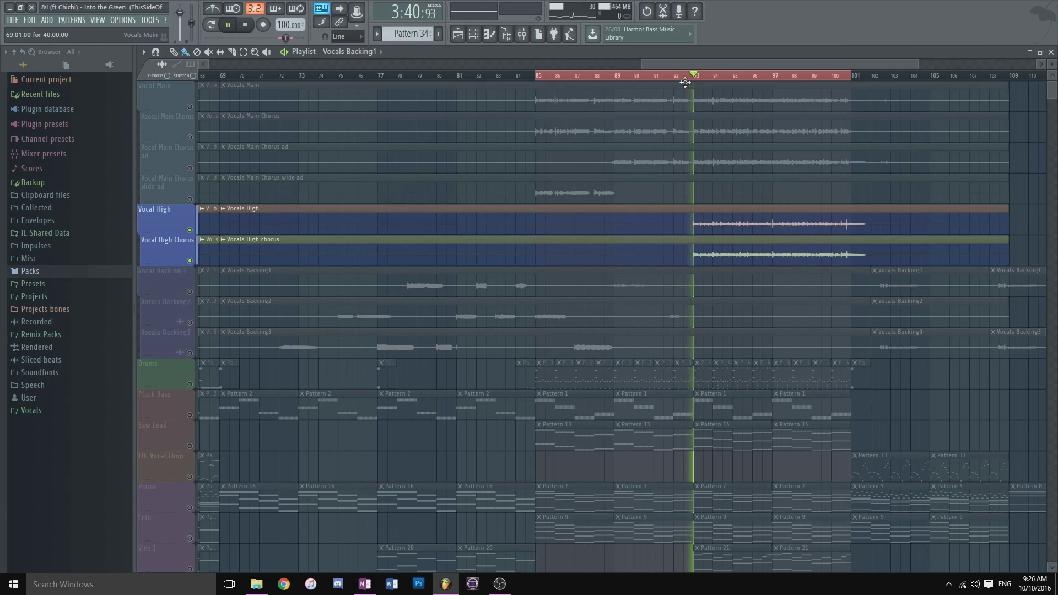
Solo Vocals High and Vocals High chorus in the mixer and play them from bar 93.
{"action": "left_click", "coordinate": [522, 35]}
{"action": "left_click", "coordinate": [361, 94]}
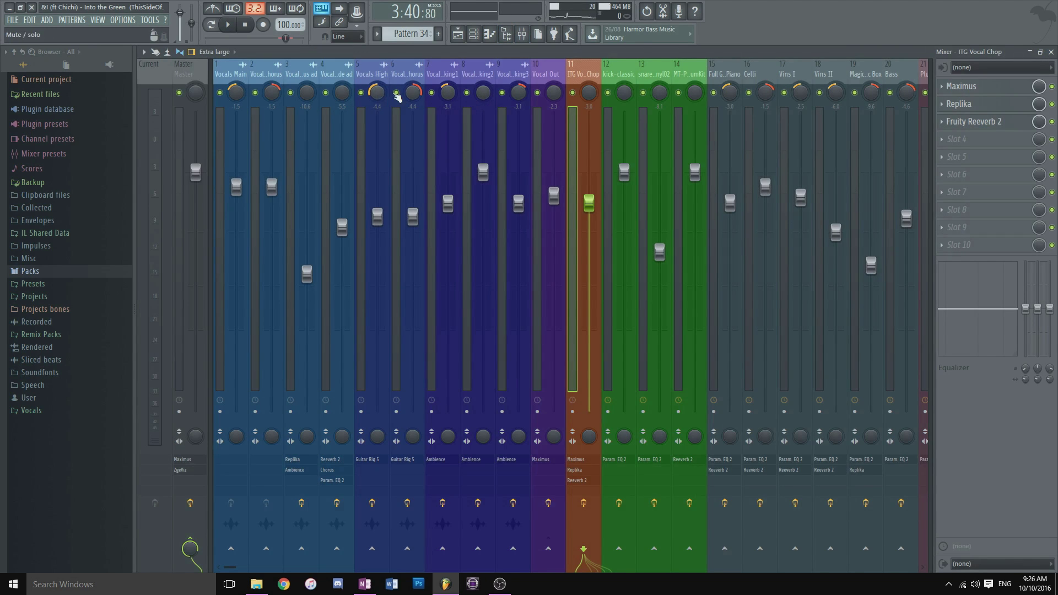
{"action": "right_click", "coordinate": [396, 94]}
{"action": "right_click", "coordinate": [362, 94]}
{"action": "left_click", "coordinate": [396, 93]}
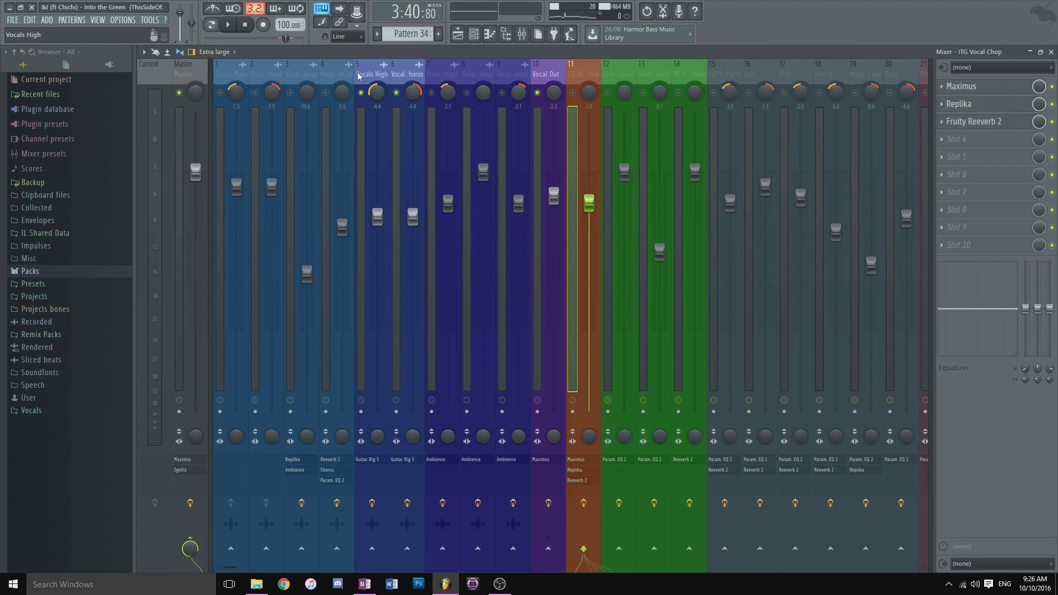
{"action": "key", "text": "space"}
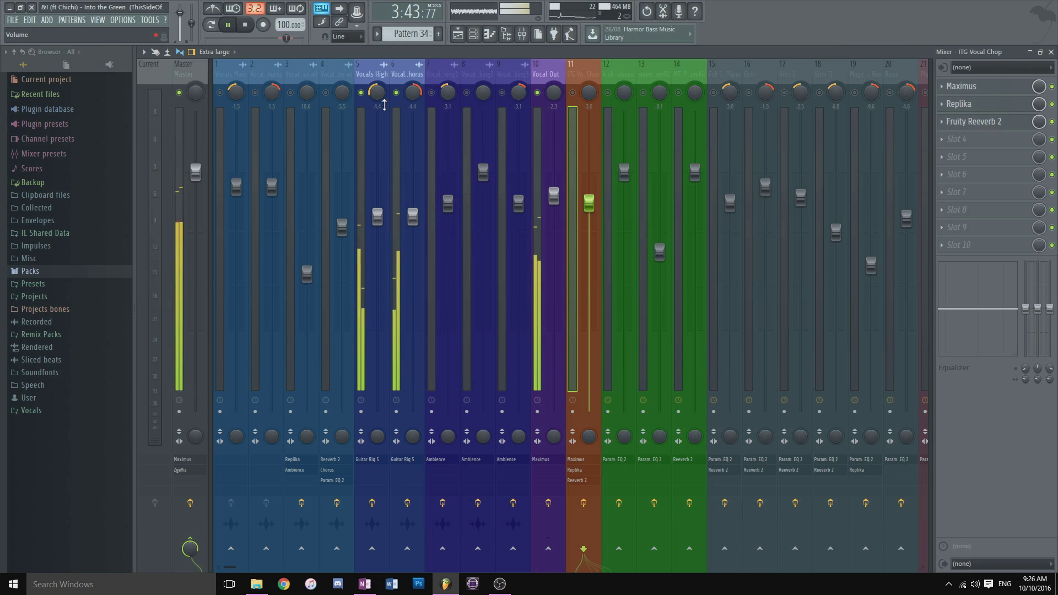
{"action": "key", "text": "space"}
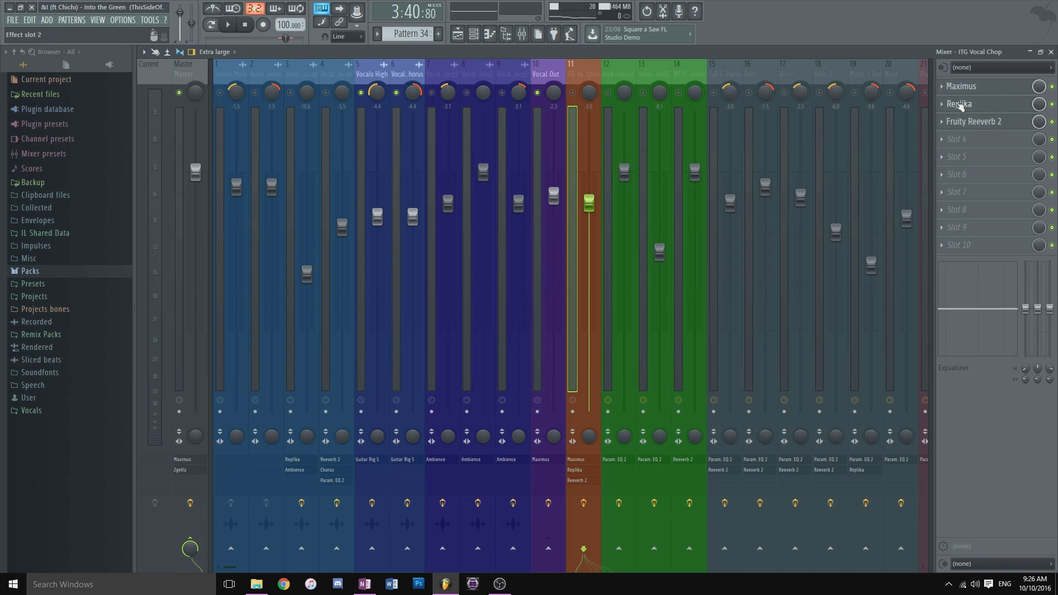
Inspect the Guitar Rig 5 effect on Vocals High chorus while playing the high vocals, and close the plugin.
{"action": "left_click", "coordinate": [408, 462]}
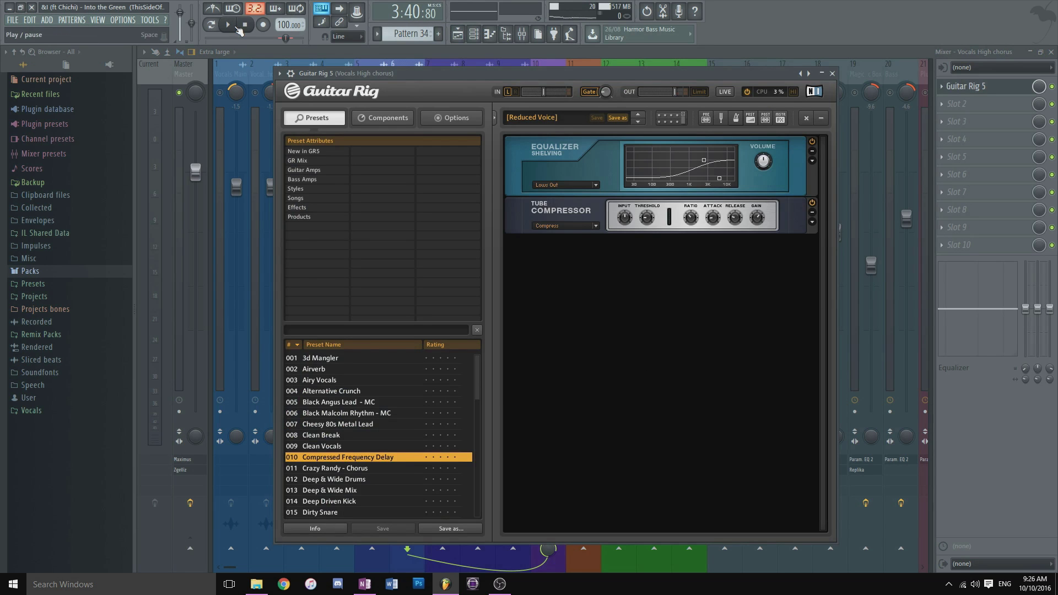
{"action": "left_click", "coordinate": [236, 26]}
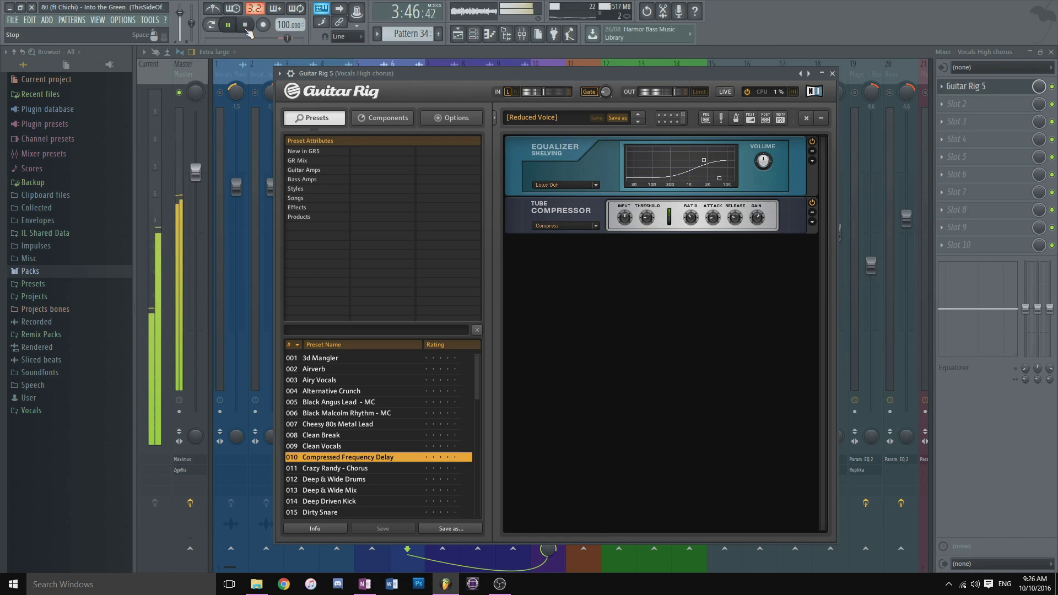
{"action": "left_click", "coordinate": [245, 29]}
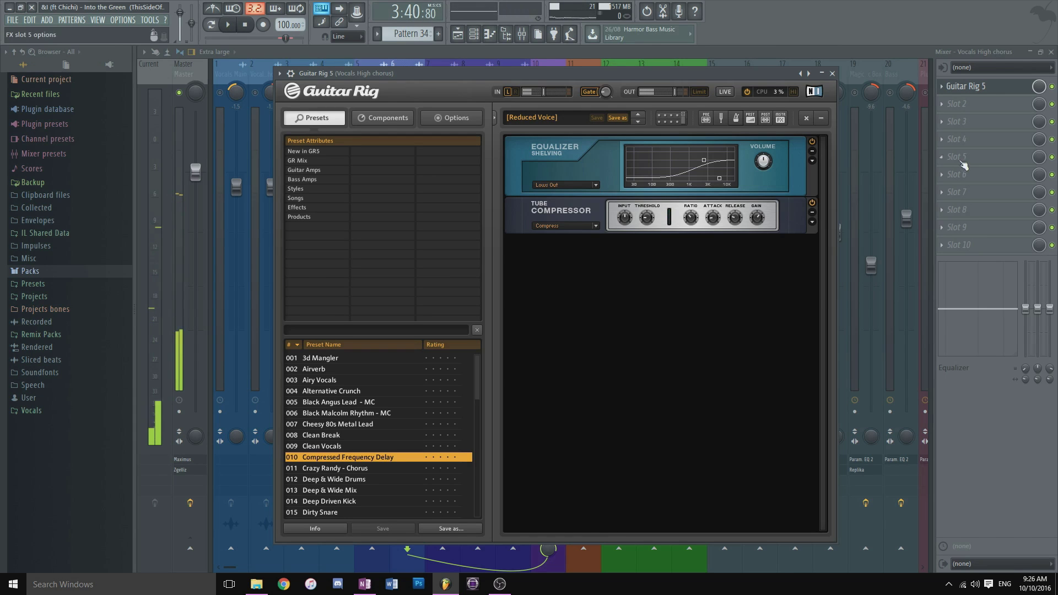
{"action": "left_click", "coordinate": [832, 72]}
Solo Vocals Backing1, Vocals Backing2 and Vocals Backing3 in the mixer and return to the playlist.
{"action": "left_click", "coordinate": [432, 94]}
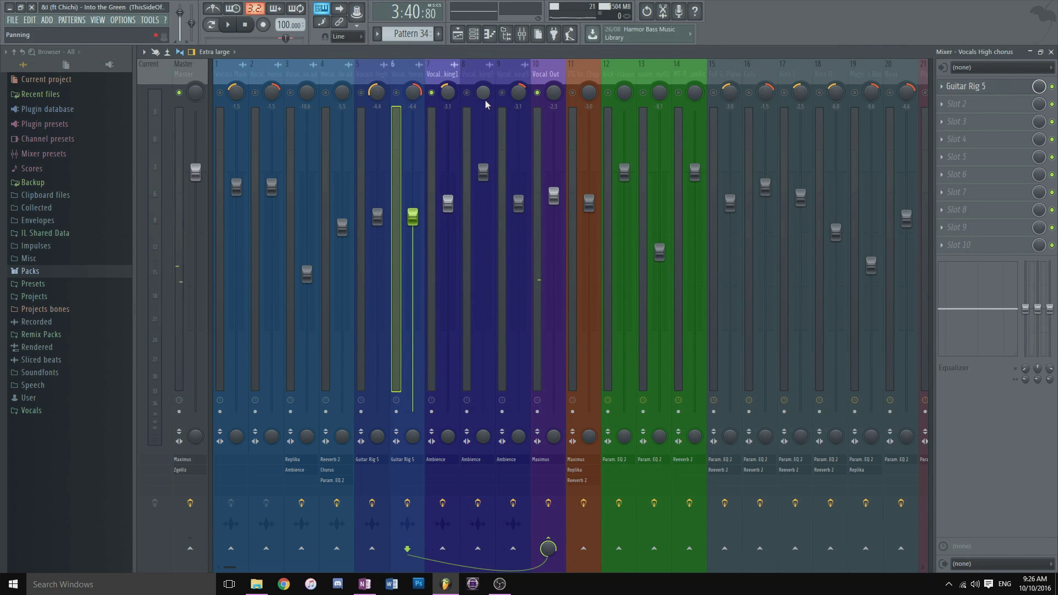
{"action": "left_click", "coordinate": [467, 92]}
{"action": "left_click", "coordinate": [502, 93]}
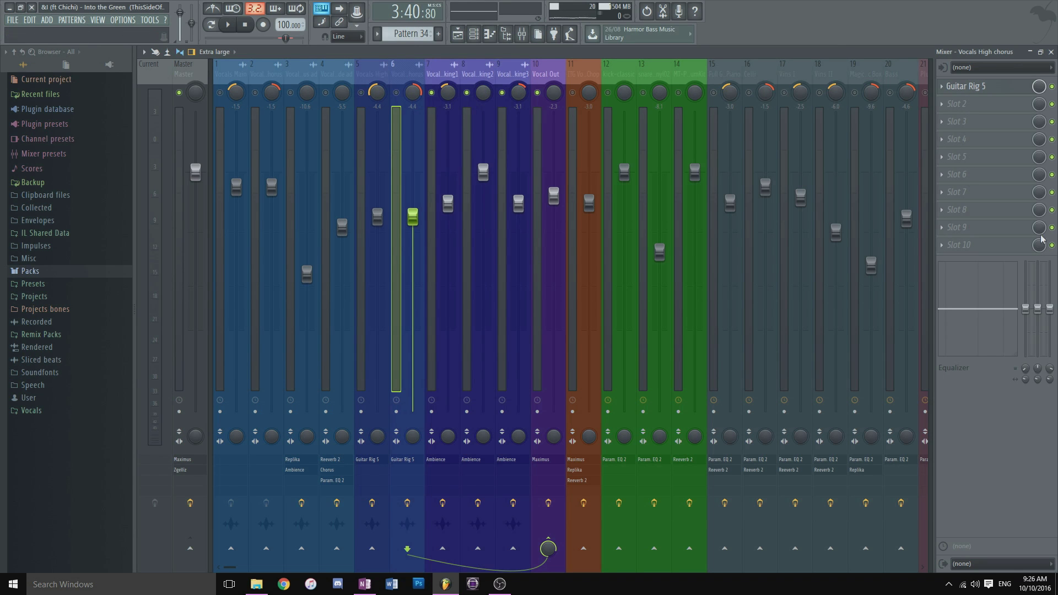
{"action": "left_click", "coordinate": [1051, 52]}
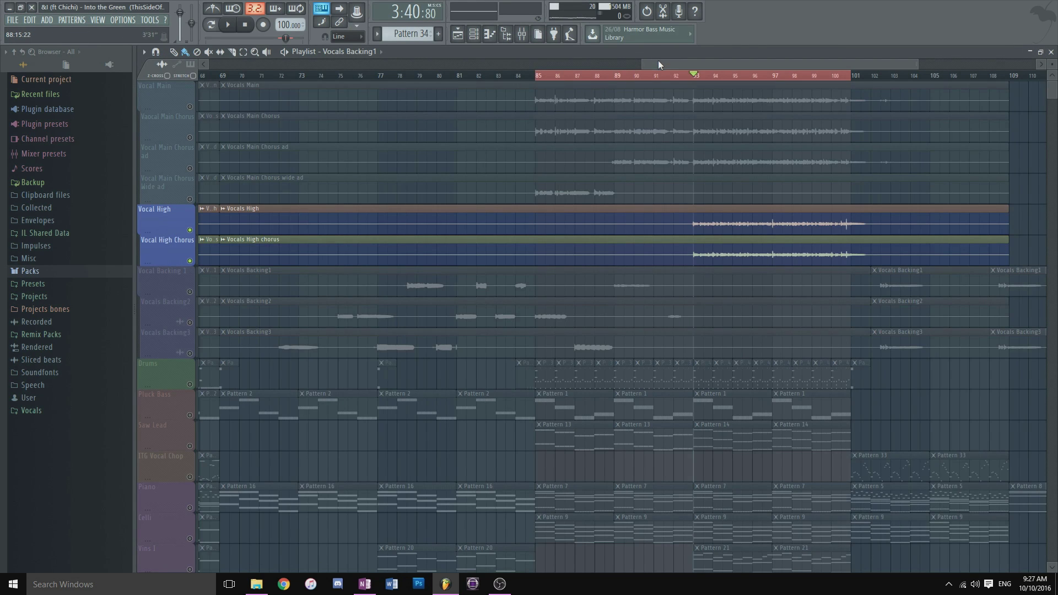
Solo the three backing vocal tracks in the playlist.
{"action": "left_click_drag", "start_coordinate": [658, 61], "coordinate": [605, 61]}
{"action": "right_click", "coordinate": [185, 296]}
{"action": "key", "text": "Escape"}
{"action": "right_click", "coordinate": [189, 292]}
{"action": "left_click", "coordinate": [190, 354]}
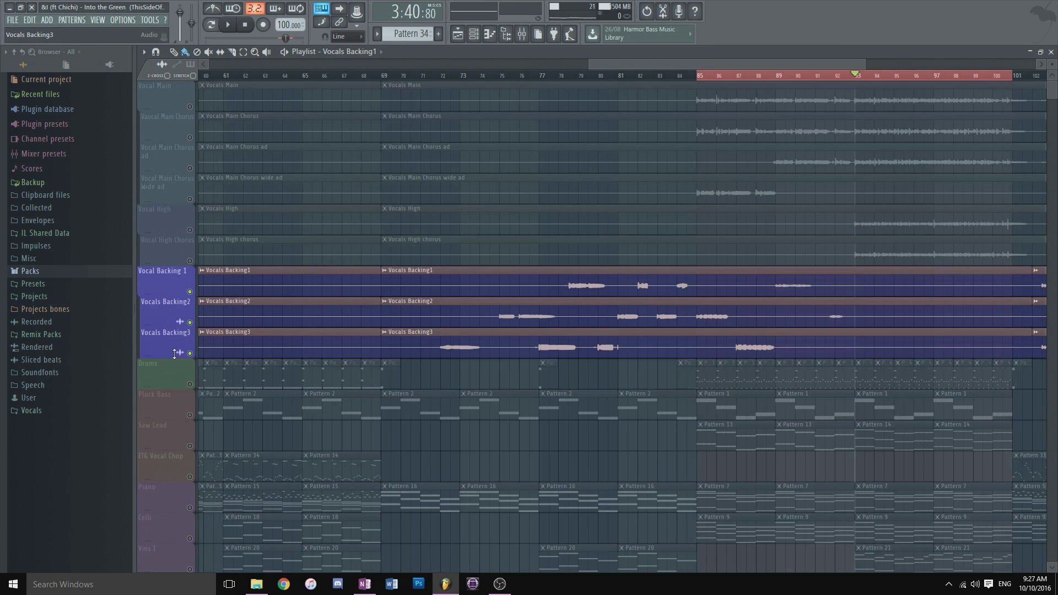
Play the backing vocals from bar 77 and inspect the Ambience reverb on Vocals Backing3.
{"action": "left_click", "coordinate": [543, 77]}
{"action": "key", "text": "space"}
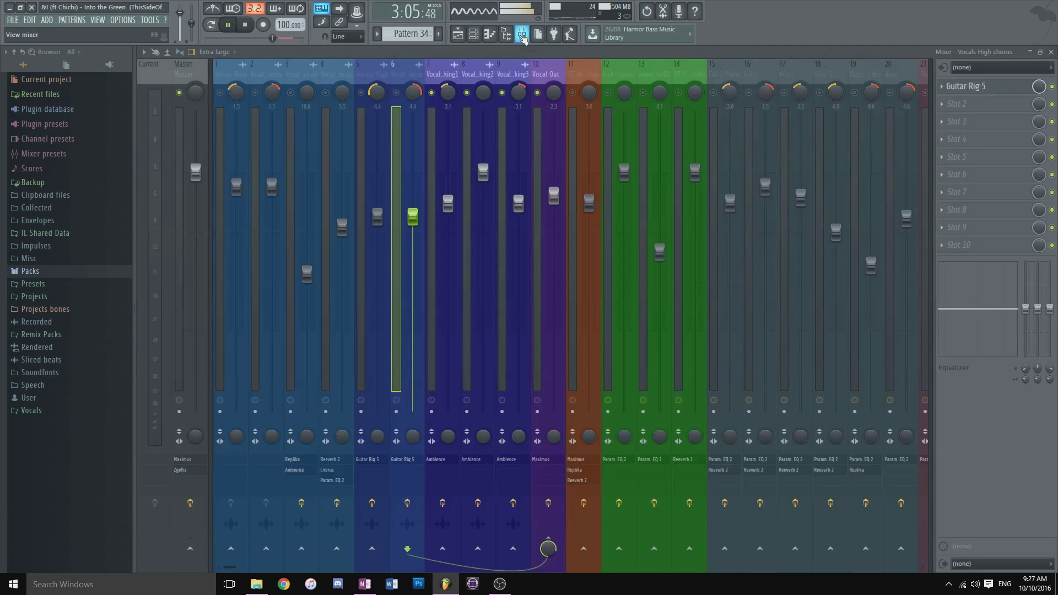
{"action": "left_click", "coordinate": [522, 35]}
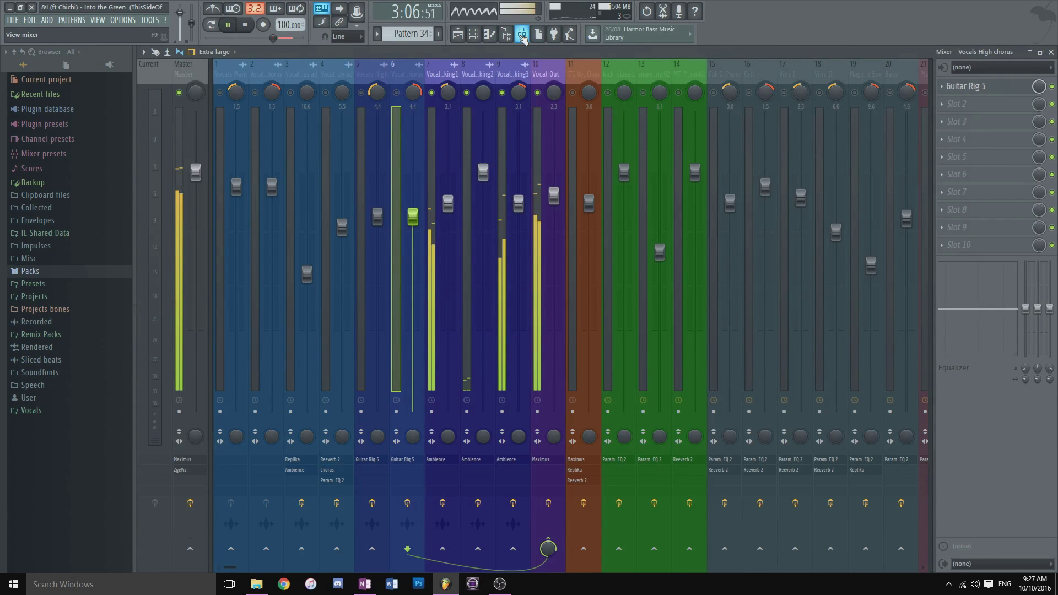
{"action": "left_click", "coordinate": [508, 460]}
{"action": "key", "text": "space"}
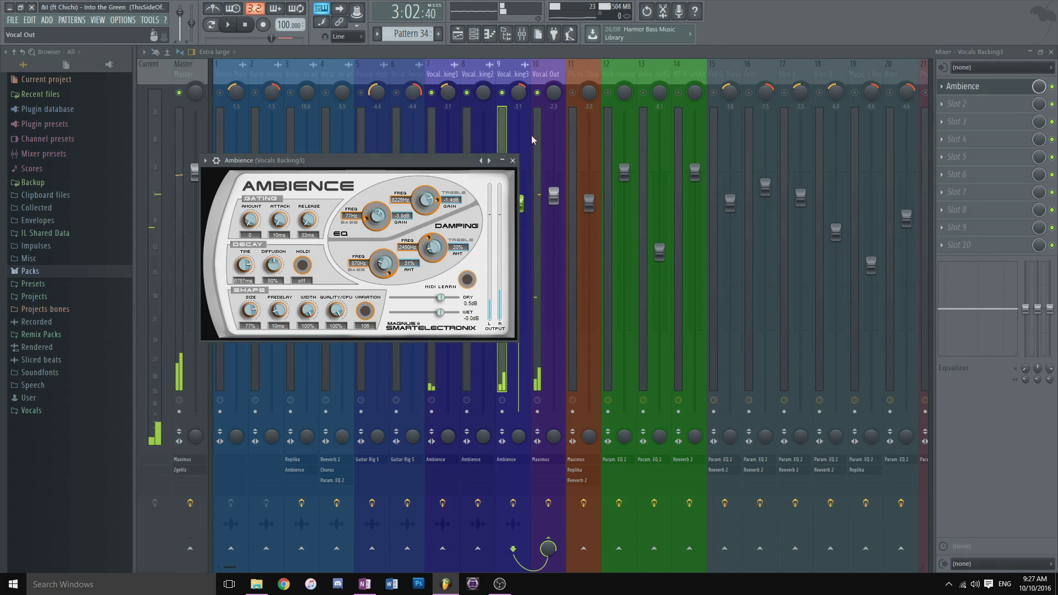
{"action": "left_click", "coordinate": [512, 161]}
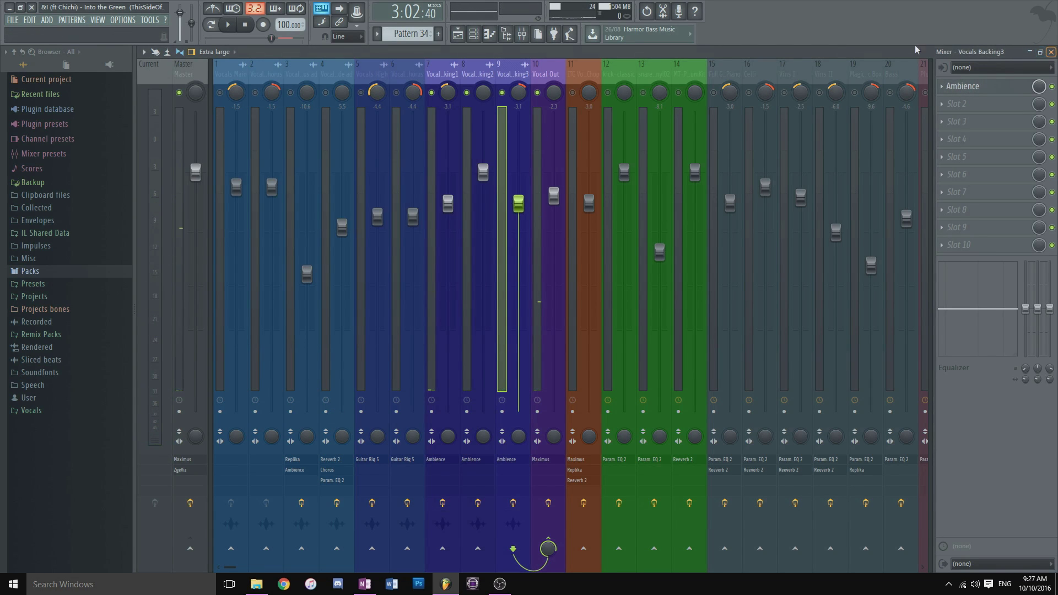
Unsolo the backing vocals in the mixer and the playlist so that all tracks are enabled again.
{"action": "right_click", "coordinate": [502, 93]}
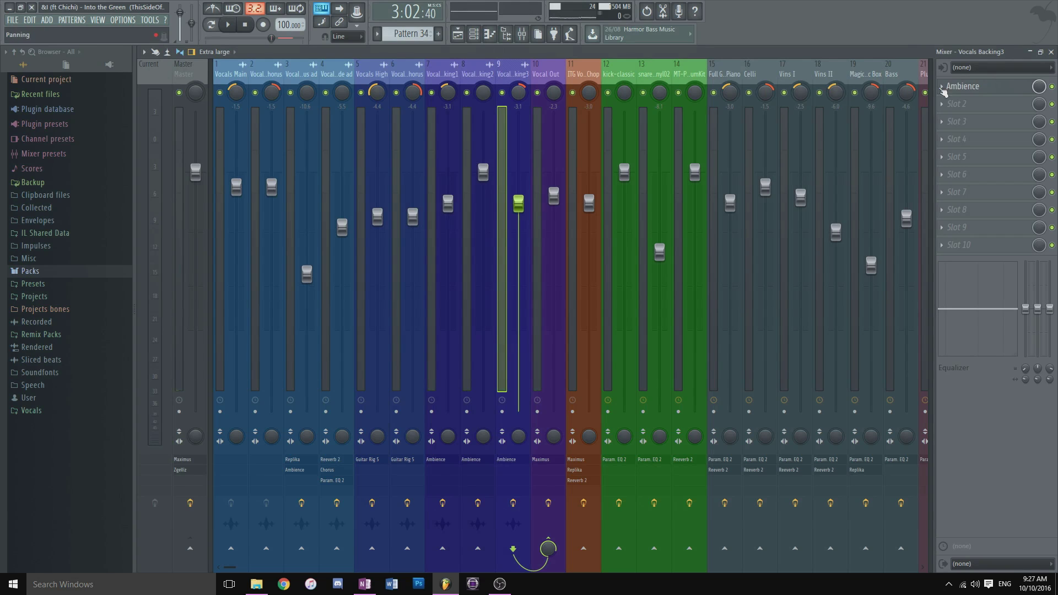
{"action": "left_click", "coordinate": [1051, 51]}
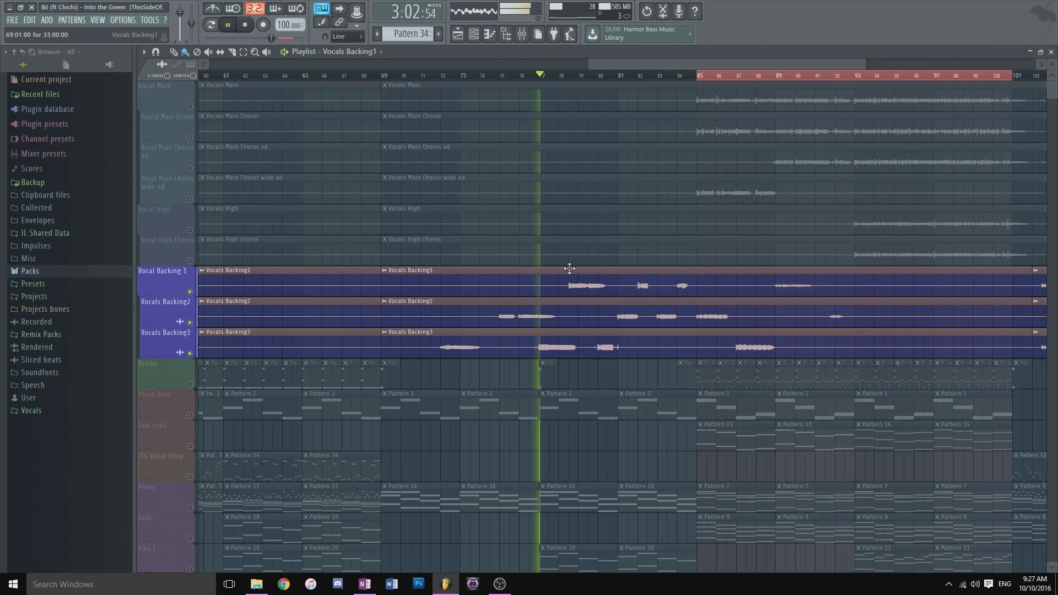
{"action": "left_click", "coordinate": [178, 259]}
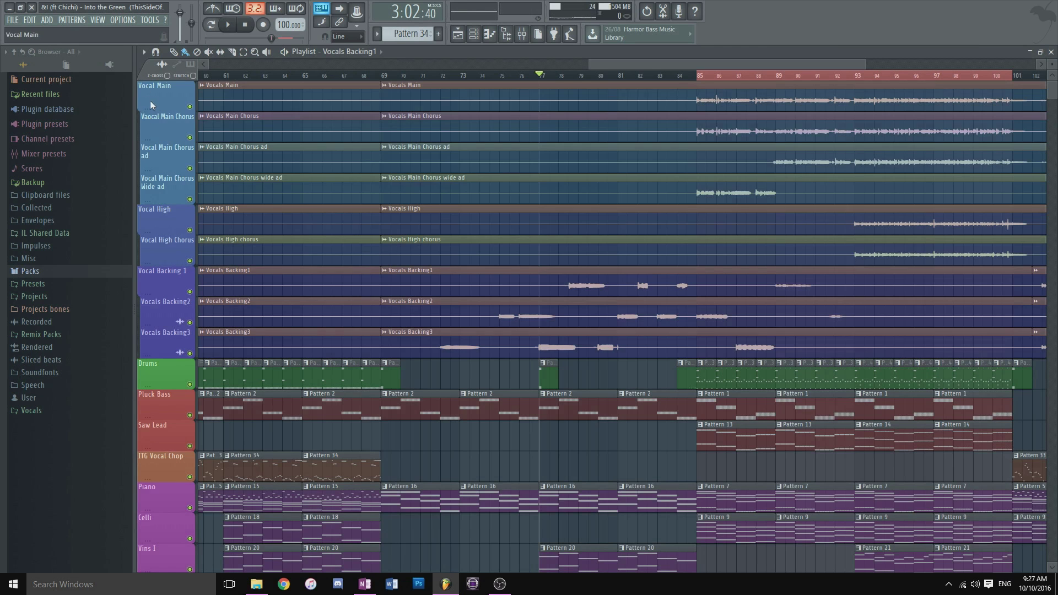
Shrink the Vocal Main, Vocal High and Vocal Backing track groups to minimal height in the playlist.
{"action": "left_click_drag", "start_coordinate": [150, 111], "coordinate": [150, 109]}
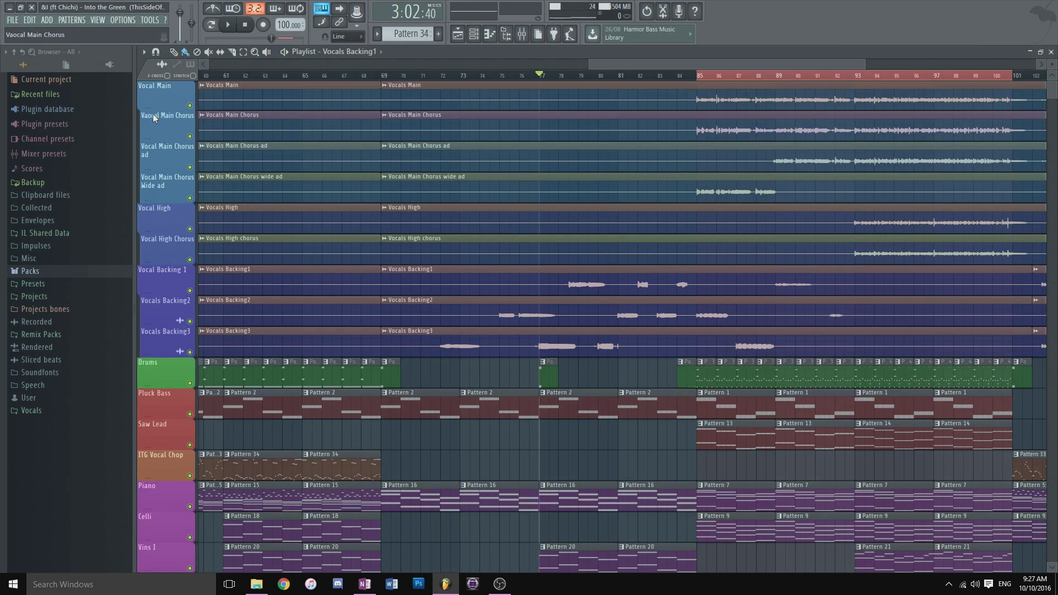
{"action": "left_click_drag", "start_coordinate": [152, 108], "coordinate": [153, 88]}
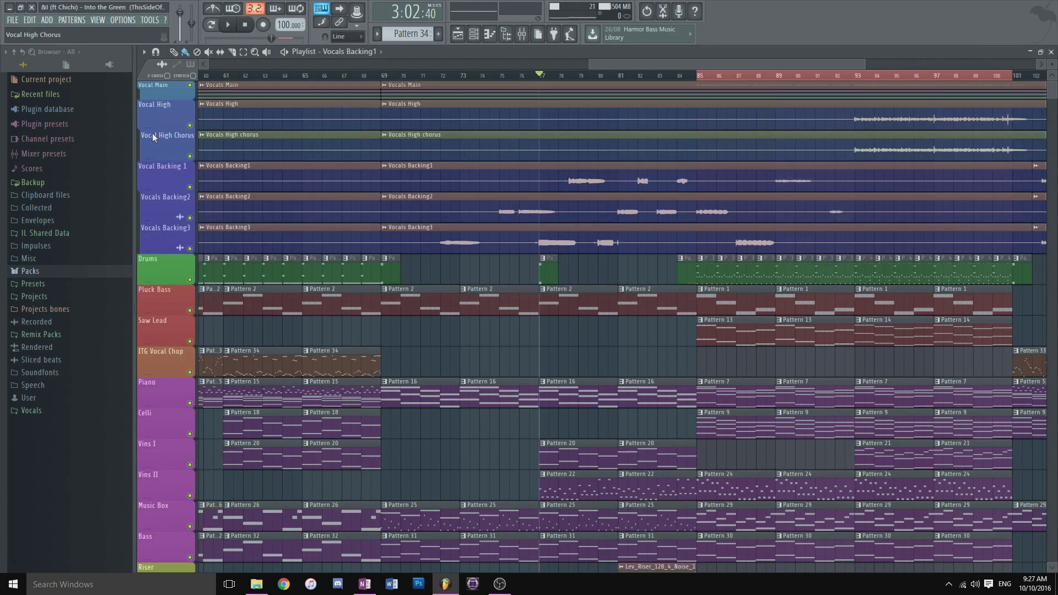
{"action": "left_click_drag", "start_coordinate": [152, 129], "coordinate": [155, 118]}
Play the full arrangement of the final chorus from bar 85 and stop playback.
{"action": "left_click_drag", "start_coordinate": [669, 65], "coordinate": [734, 65]}
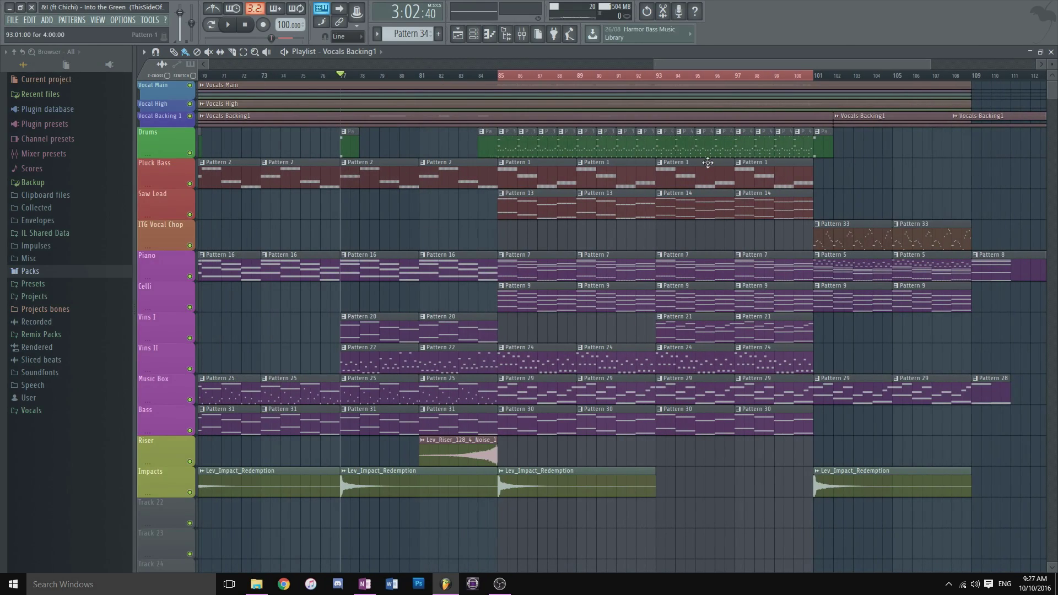
{"action": "left_click", "coordinate": [501, 72]}
{"action": "key", "text": "space"}
{"action": "key", "text": "space"}
Show the effects on the snare-vinyl02 and kick-classic drum tracks in the mixer.
{"action": "left_click", "coordinate": [524, 38]}
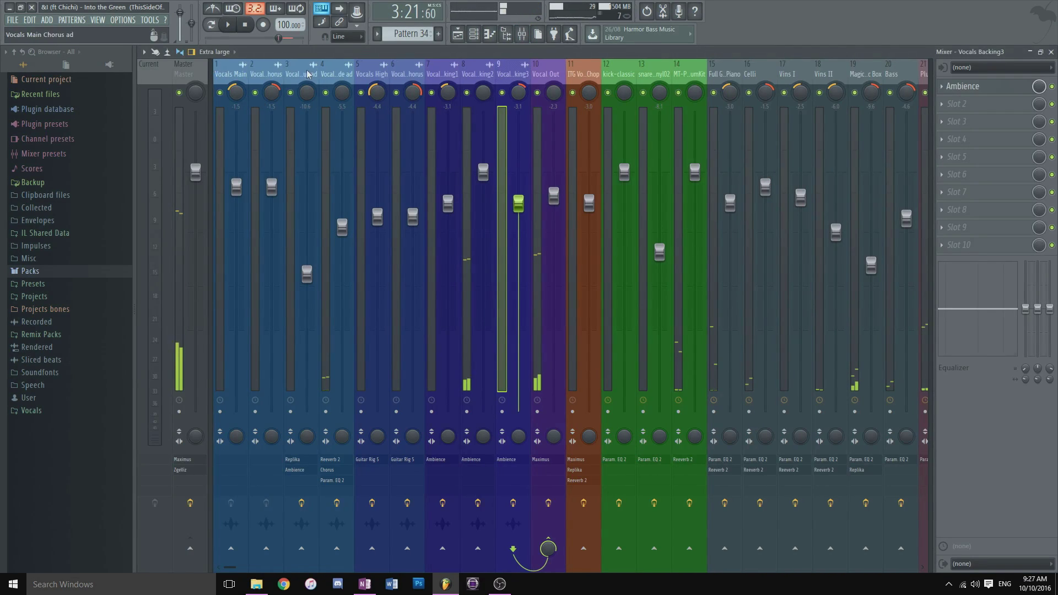
{"action": "scroll", "coordinate": [505, 81], "scroll_direction": "down", "scroll_amount": 3}
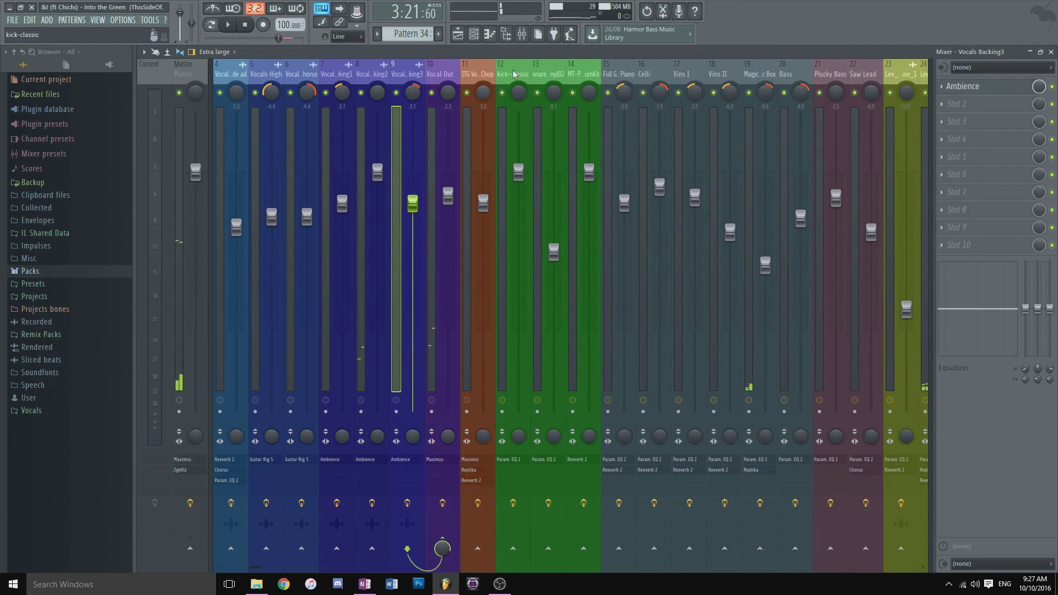
{"action": "left_click", "coordinate": [505, 81]}
{"action": "left_click", "coordinate": [540, 82]}
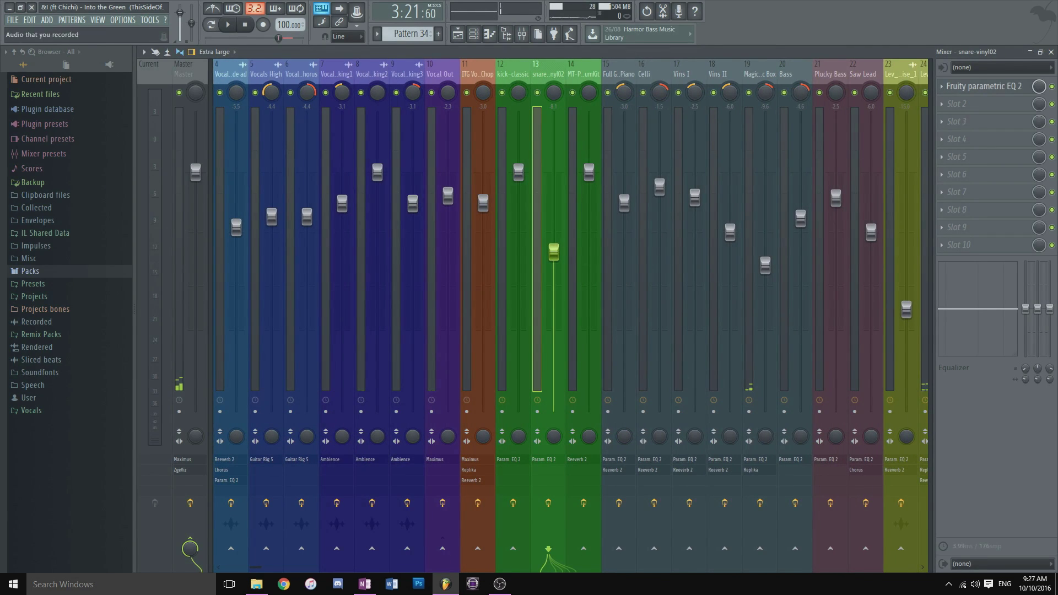
{"action": "key", "text": "Left"}
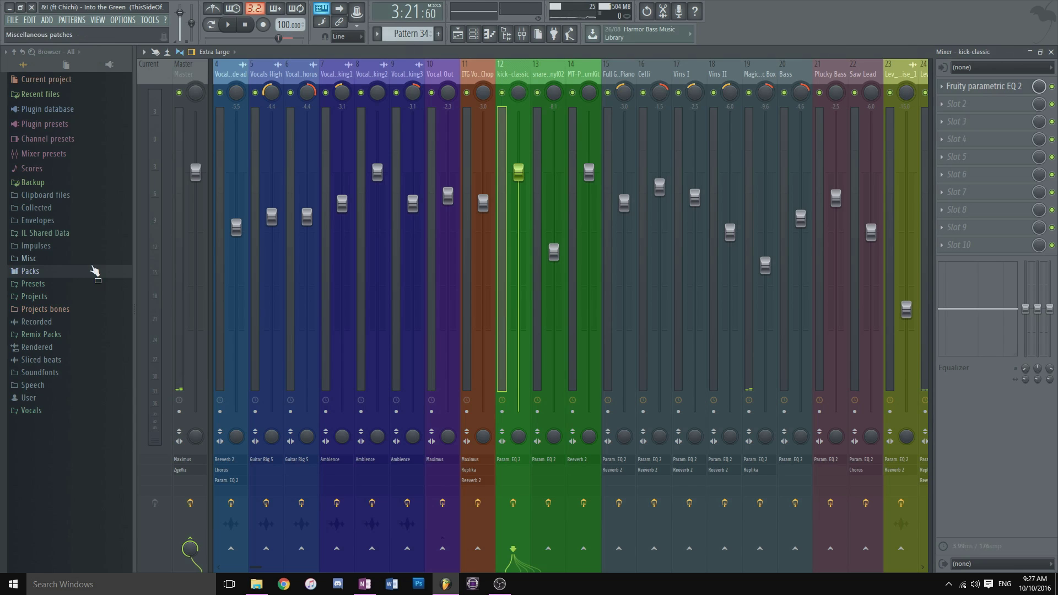
Expand the Packs folder in the browser, look through the installed sample packs and collapse the folder again.
{"action": "left_click", "coordinate": [95, 270]}
{"action": "scroll", "coordinate": [49, 300], "scroll_direction": "down", "scroll_amount": 11}
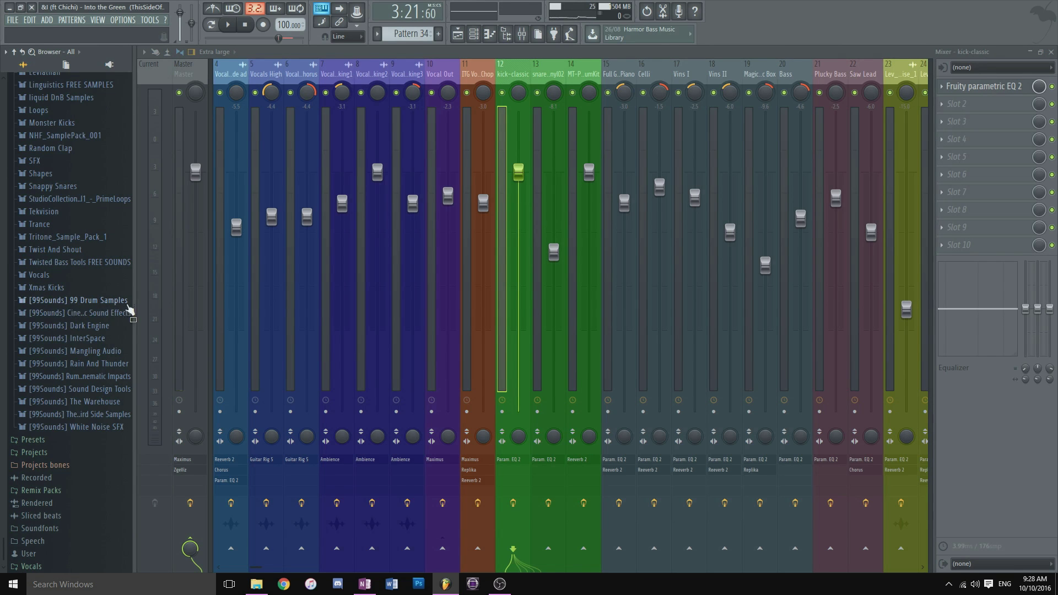
{"action": "scroll", "coordinate": [117, 306], "scroll_direction": "up", "scroll_amount": 15}
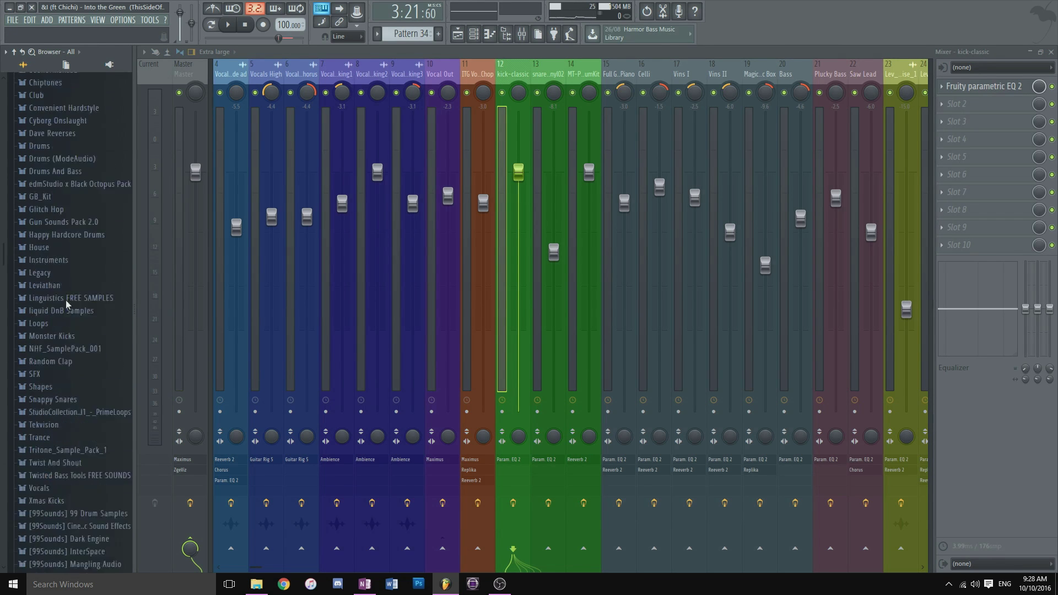
{"action": "left_click", "coordinate": [73, 274]}
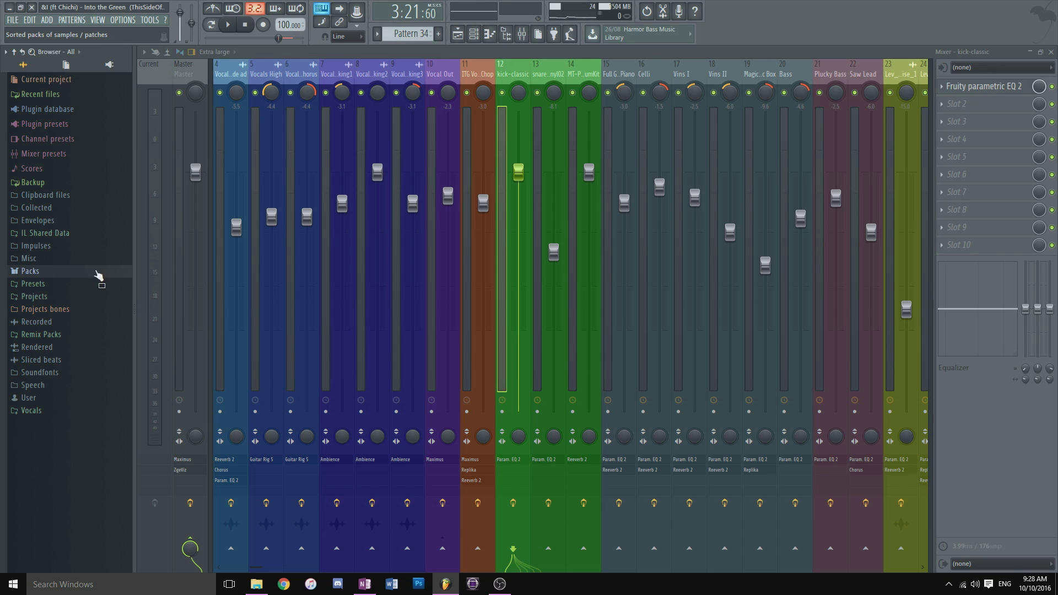
Show the effects on the snare-vinyl02 and MT-PowerDrumKit mixer tracks and open the MT-PowerDrumKit instrument.
{"action": "left_click", "coordinate": [547, 82]}
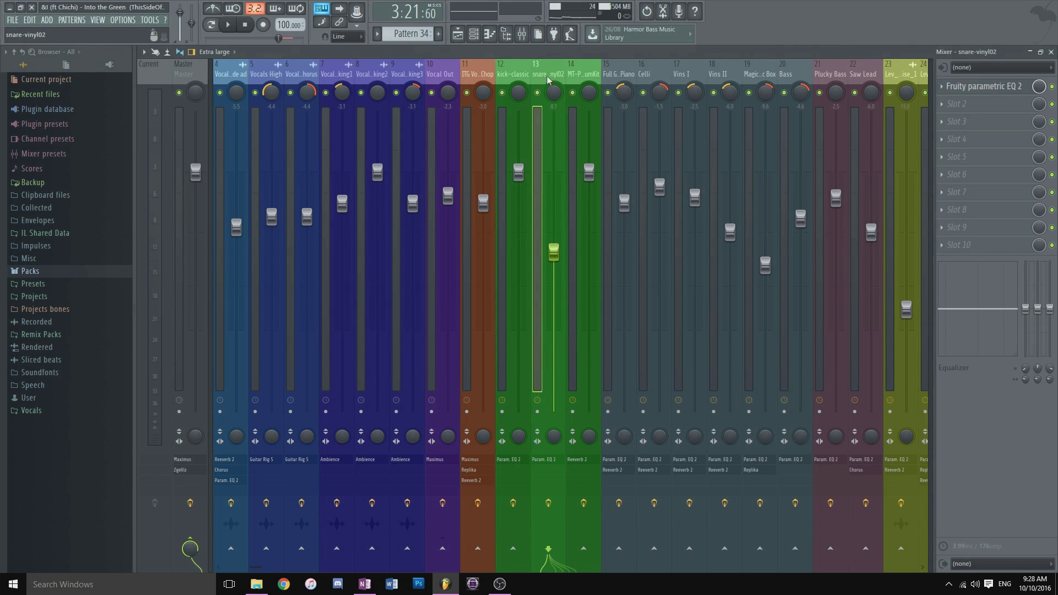
{"action": "left_click", "coordinate": [579, 78]}
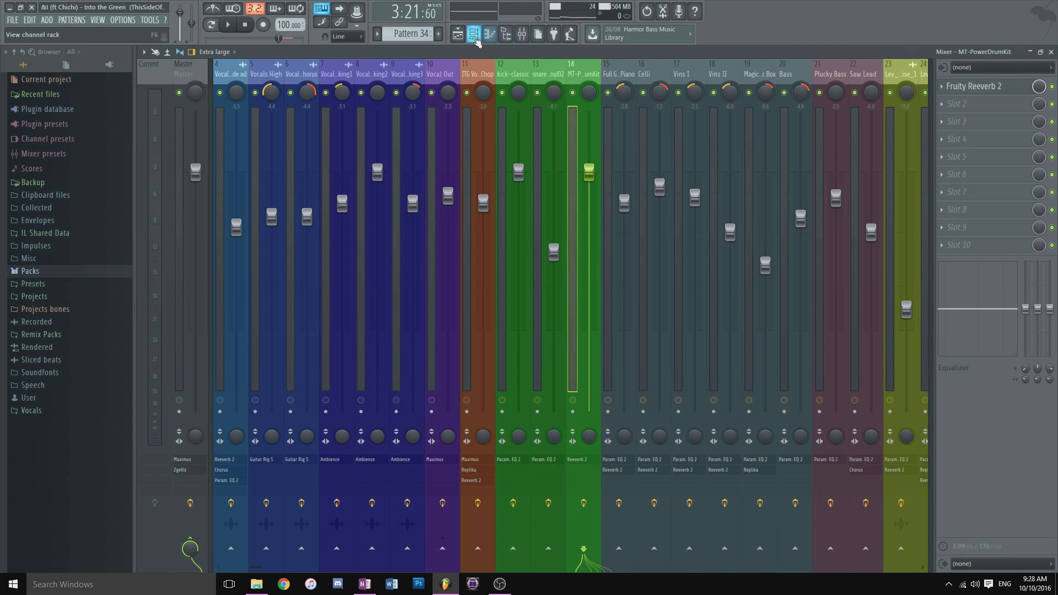
{"action": "left_click", "coordinate": [474, 34]}
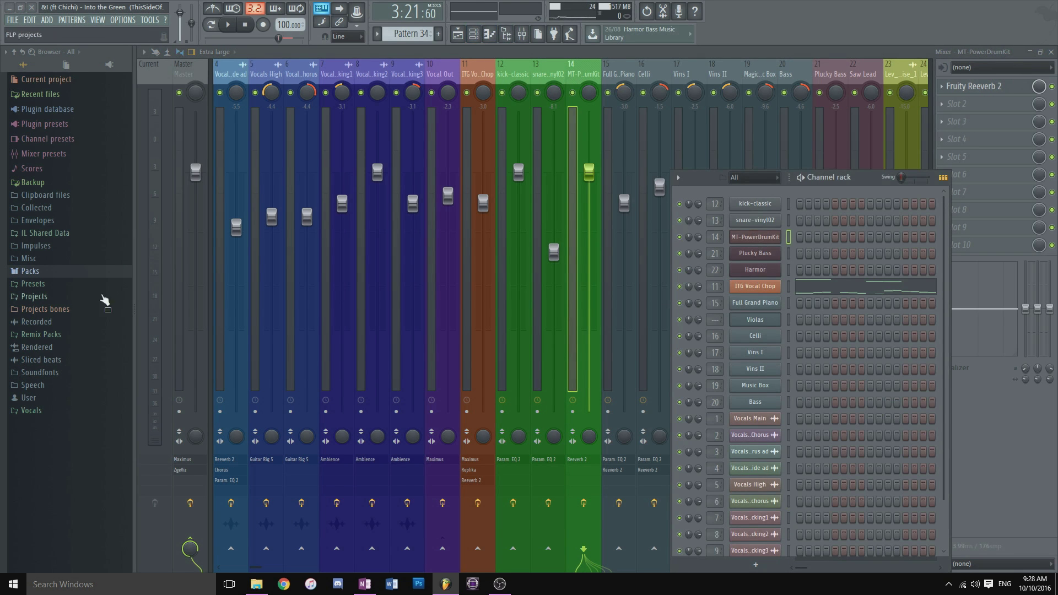
{"action": "left_click", "coordinate": [755, 237]}
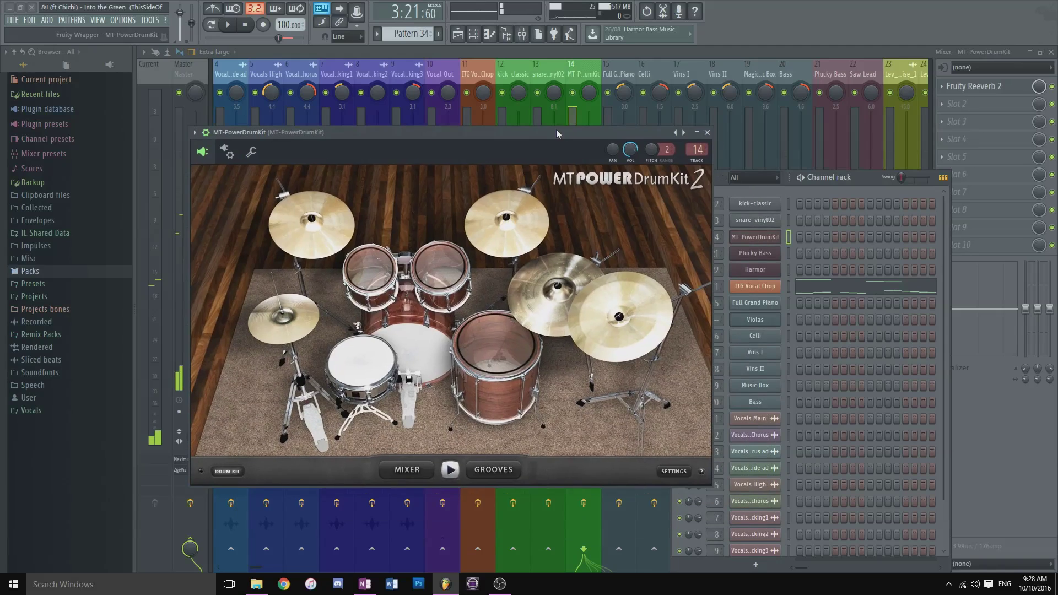
Audition the drum kit's snare, kick, toms, hi-hat and cymbals in MT-PowerDrumKit.
{"action": "left_click_drag", "start_coordinate": [557, 133], "coordinate": [558, 133]}
{"action": "left_click", "coordinate": [568, 264]}
{"action": "left_click", "coordinate": [361, 376]}
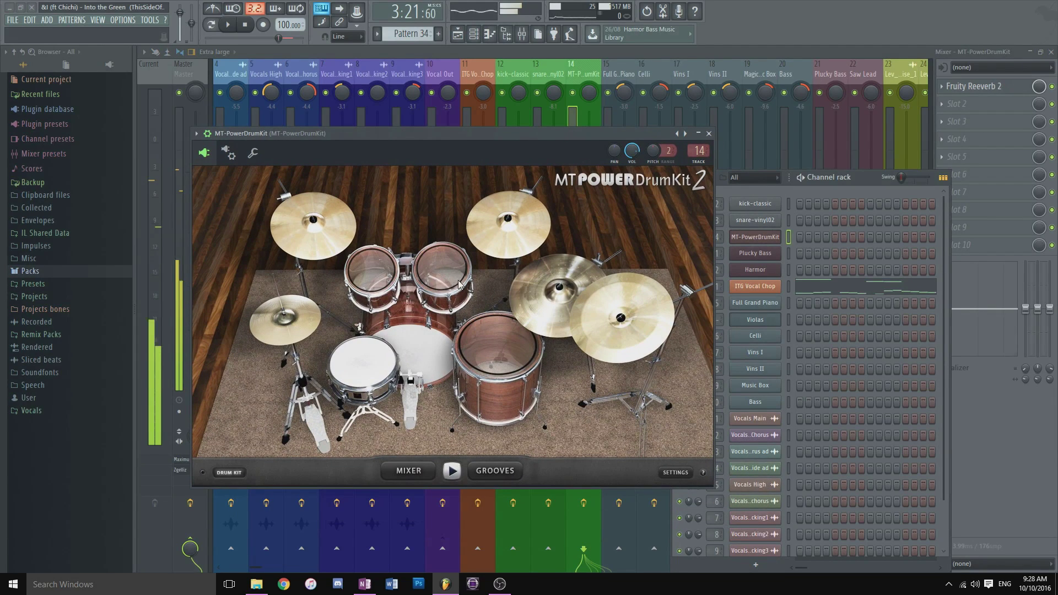
{"action": "left_click", "coordinate": [361, 376]}
{"action": "left_click", "coordinate": [411, 355]}
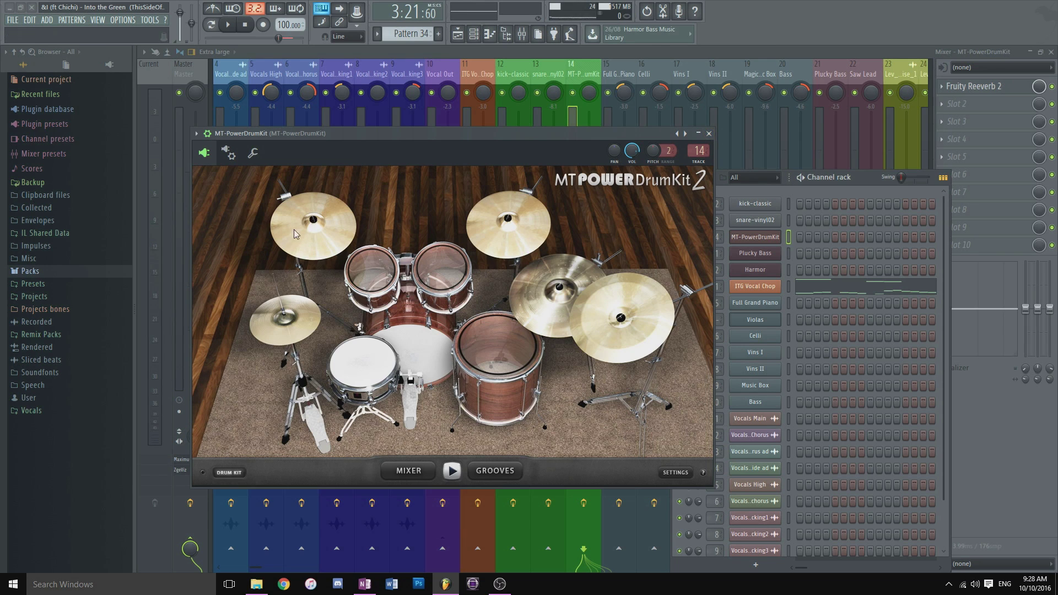
{"action": "left_click", "coordinate": [471, 338]}
{"action": "left_click", "coordinate": [471, 339]}
{"action": "left_click", "coordinate": [471, 339]}
{"action": "left_click", "coordinate": [378, 374]}
{"action": "left_click", "coordinate": [286, 319]}
{"action": "left_click", "coordinate": [372, 270]}
{"action": "left_click", "coordinate": [510, 221]}
{"action": "left_click", "coordinate": [601, 322]}
Preview Groove 08 and Fill 10 of the 8th Open Hi-Hat style, stop playback and close MT-PowerDrumKit.
{"action": "left_click", "coordinate": [505, 477]}
{"action": "left_click", "coordinate": [280, 283]}
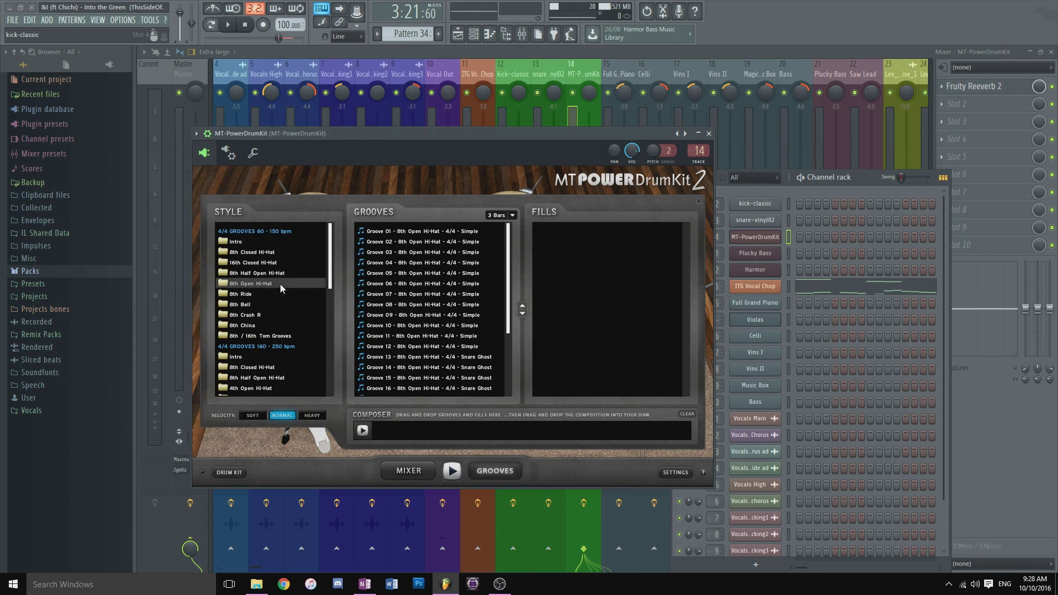
{"action": "left_click", "coordinate": [393, 304]}
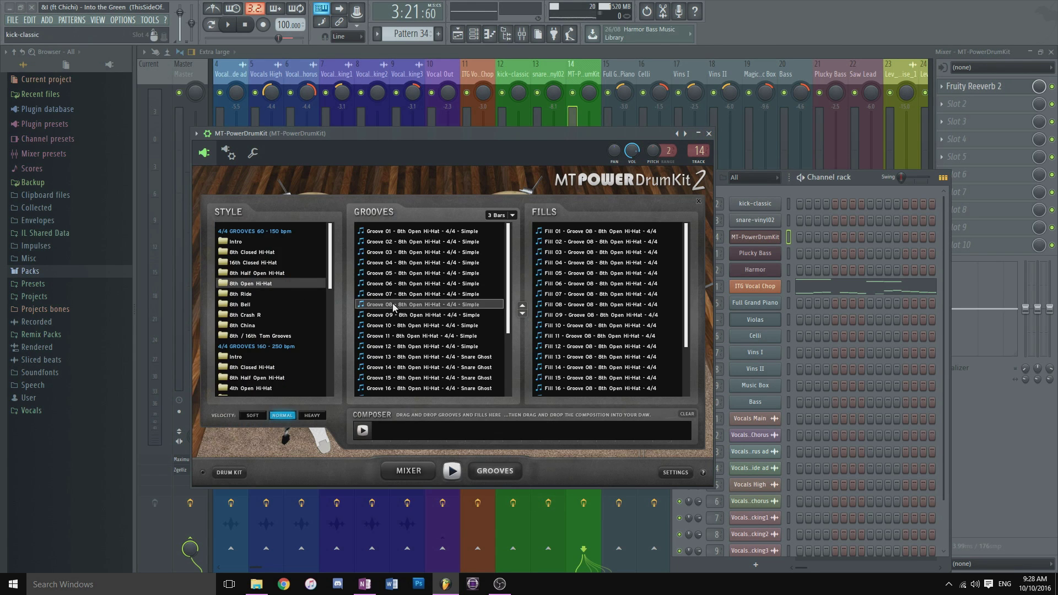
{"action": "left_click", "coordinate": [581, 326]}
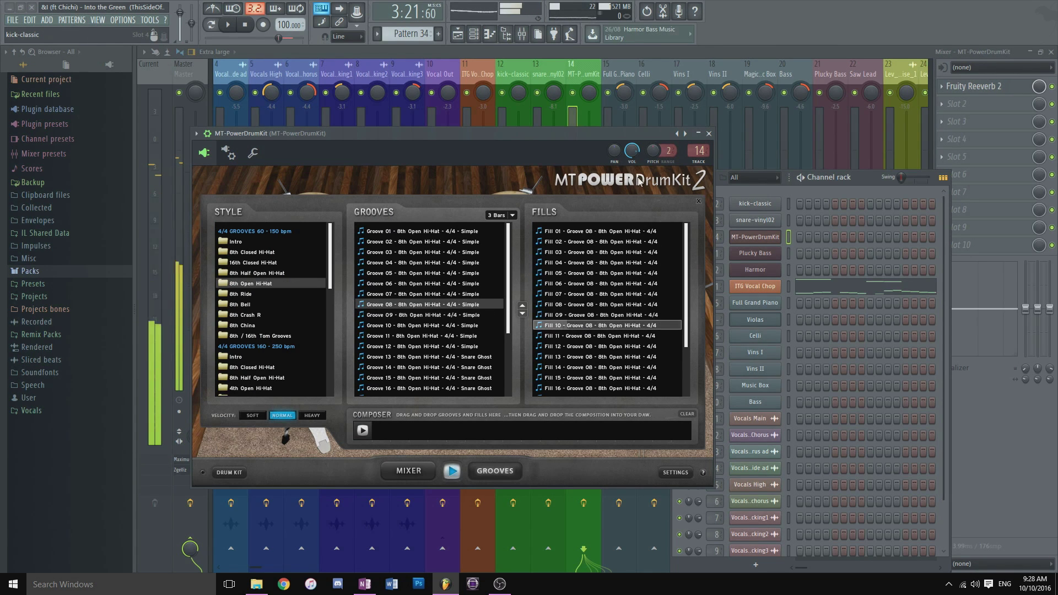
{"action": "left_click", "coordinate": [709, 132]}
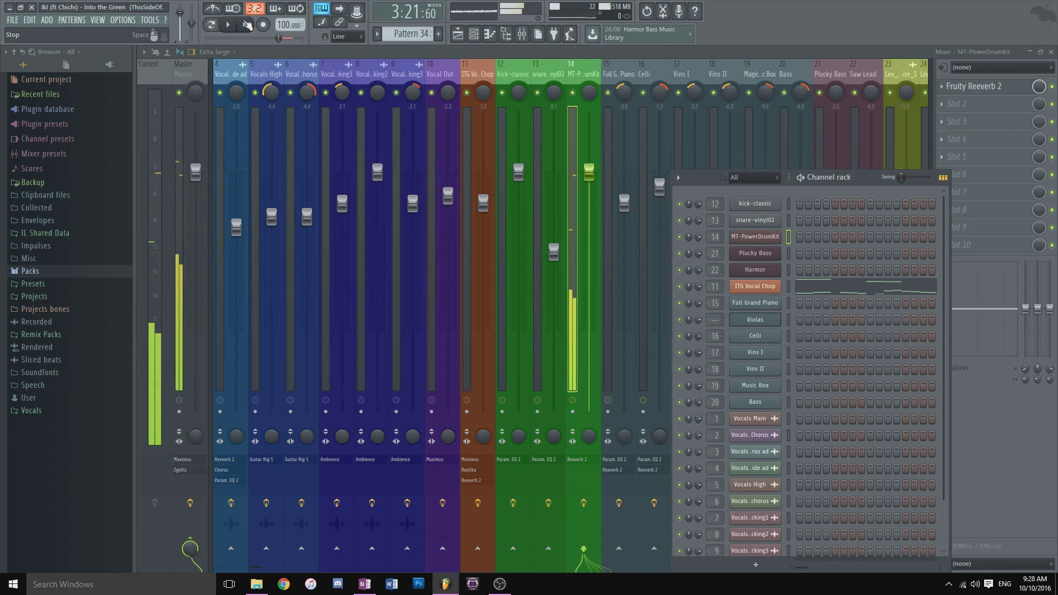
{"action": "left_click", "coordinate": [755, 236]}
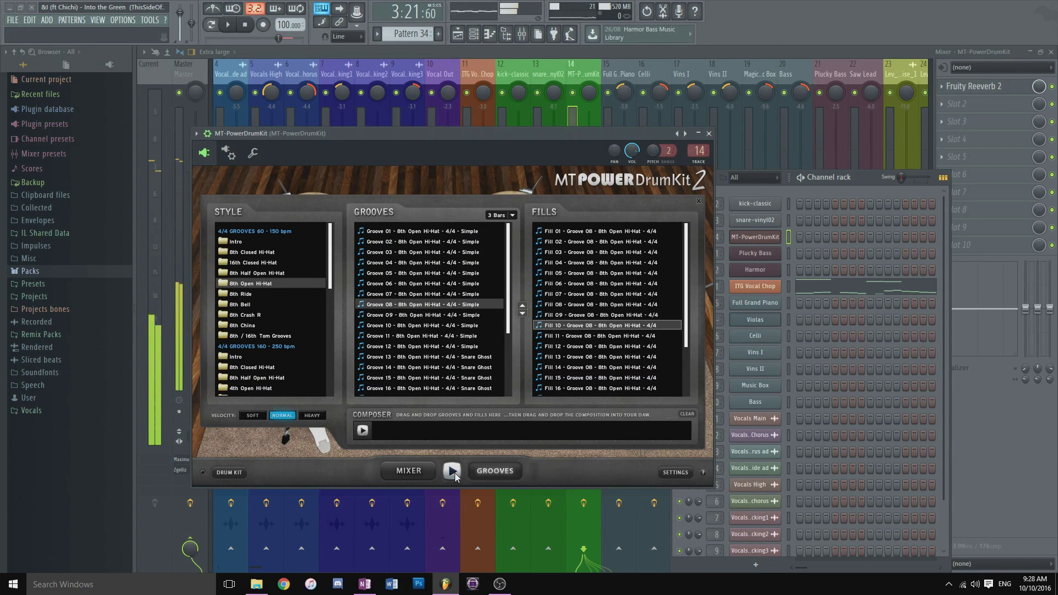
{"action": "left_click", "coordinate": [709, 134]}
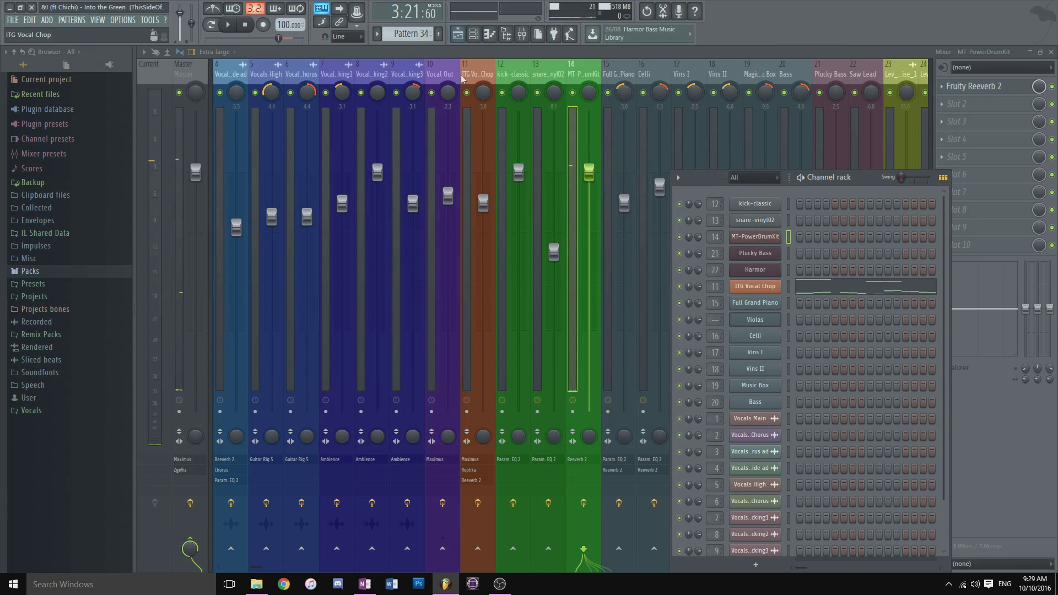
Solo the Pluck Bass track in the playlist and start playback from bar 85.
{"action": "left_click", "coordinate": [786, 51]}
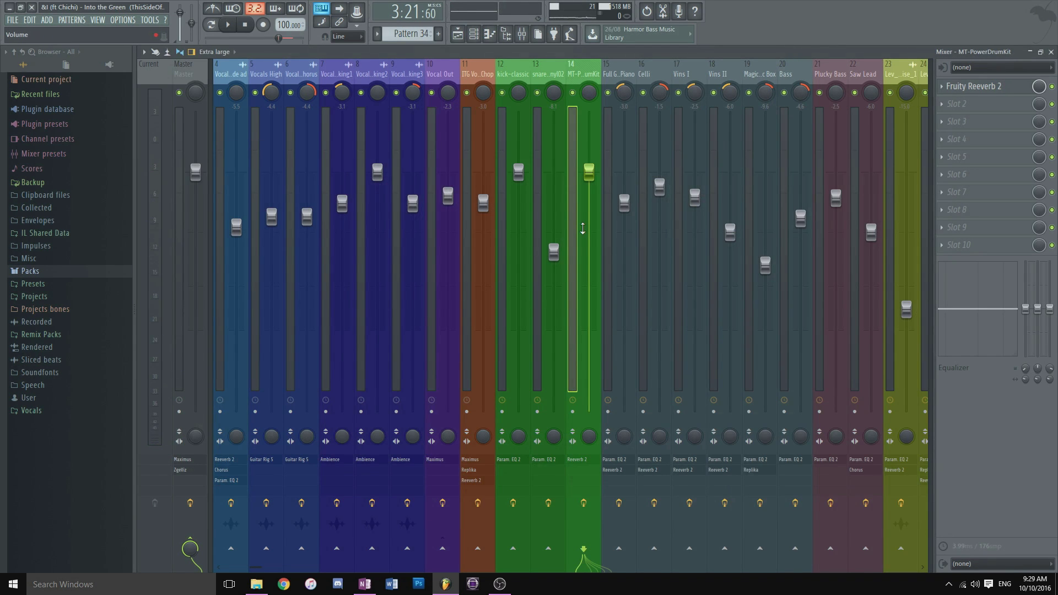
{"action": "scroll", "coordinate": [607, 78], "scroll_direction": "down", "scroll_amount": 6}
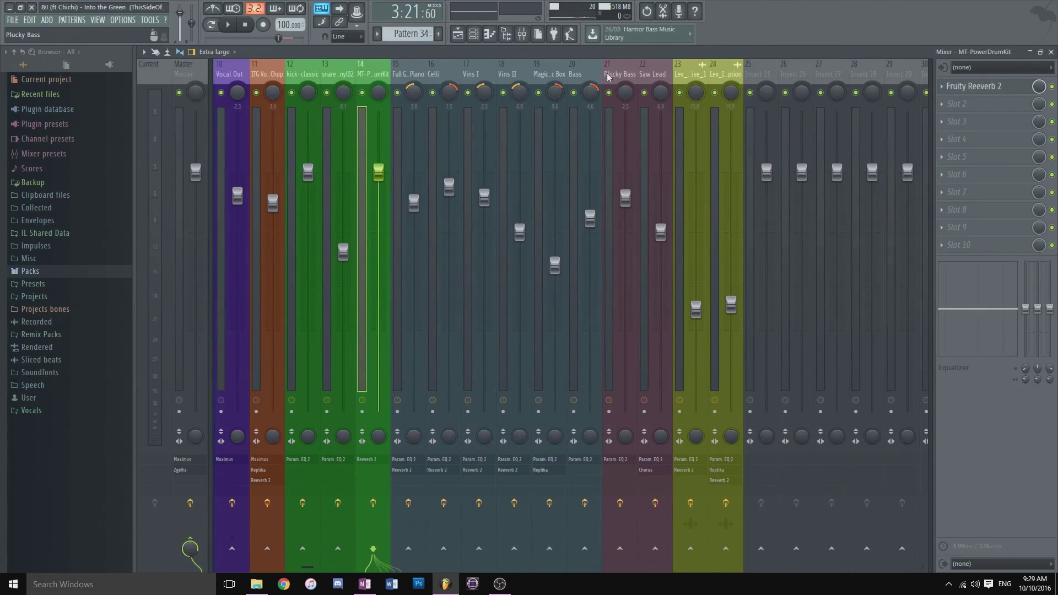
{"action": "left_click", "coordinate": [473, 34]}
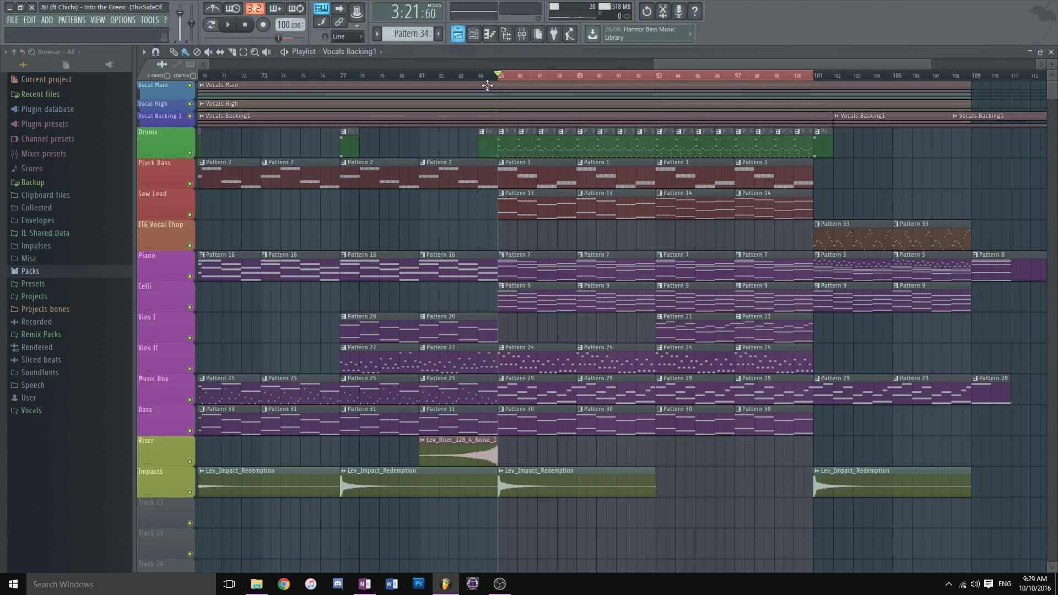
{"action": "left_click", "coordinate": [457, 34]}
{"action": "left_click", "coordinate": [190, 183], "text": "ctrl"}
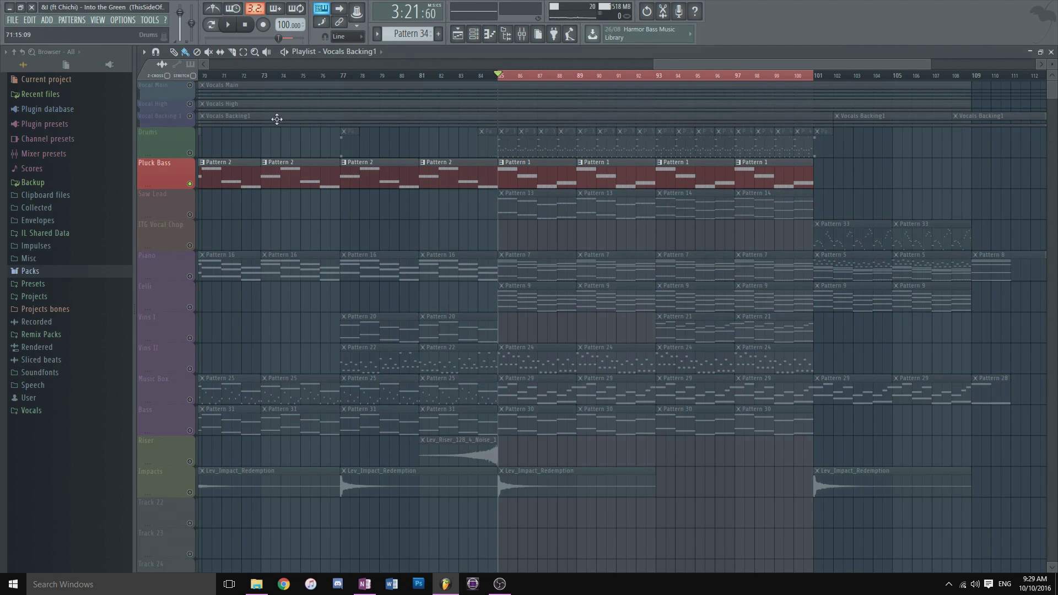
{"action": "key", "text": "space"}
Show the Plucky Bass synth with its spectral visual feedback during playback, then stop and close it.
{"action": "key", "text": "F6"}
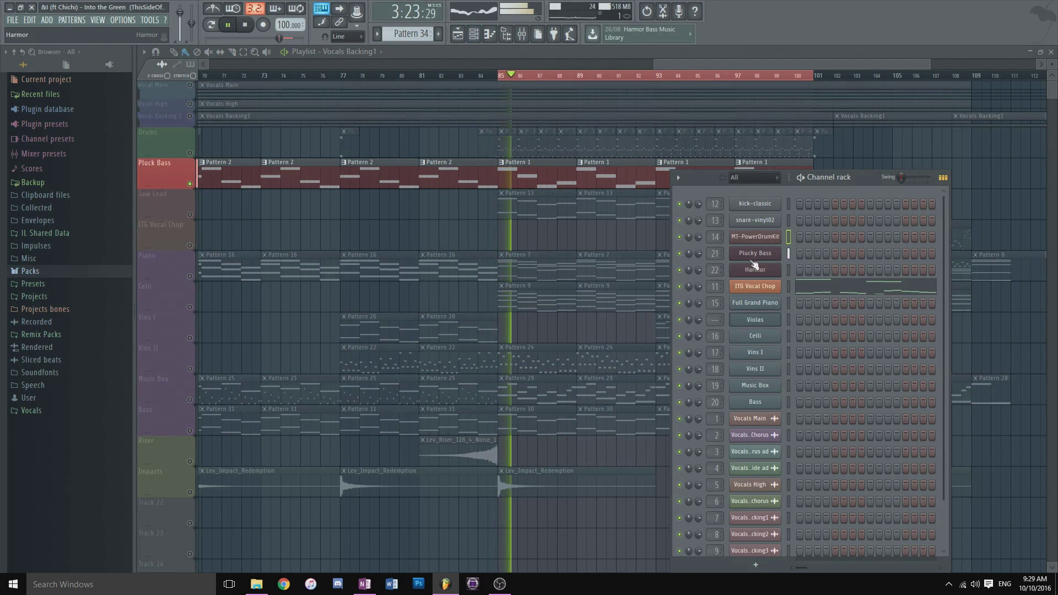
{"action": "left_click", "coordinate": [754, 253]}
{"action": "left_click_drag", "start_coordinate": [530, 107], "coordinate": [681, 109]}
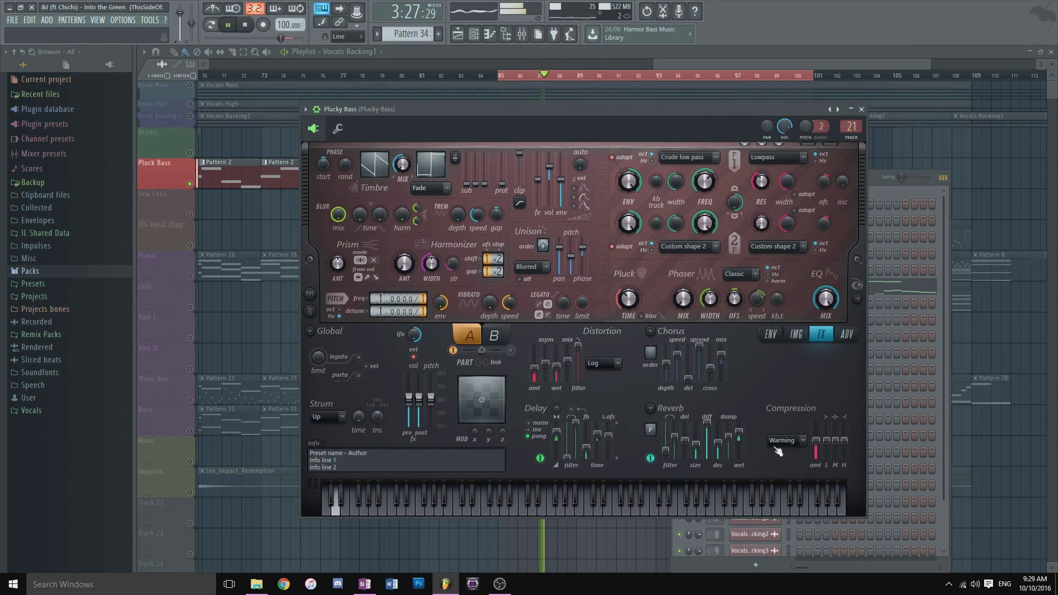
{"action": "left_click", "coordinate": [857, 298]}
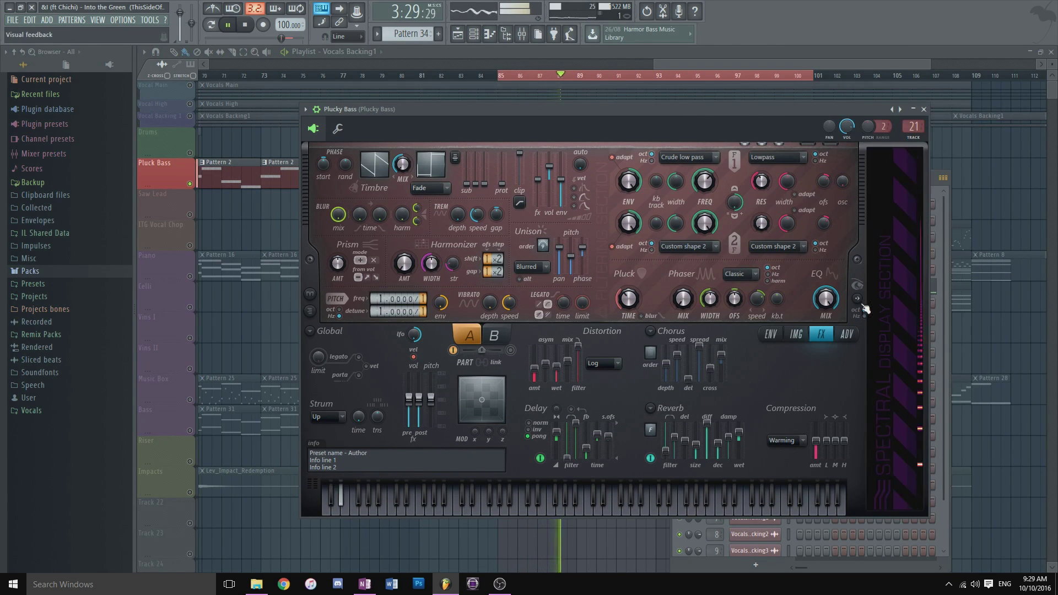
{"action": "key", "text": "space"}
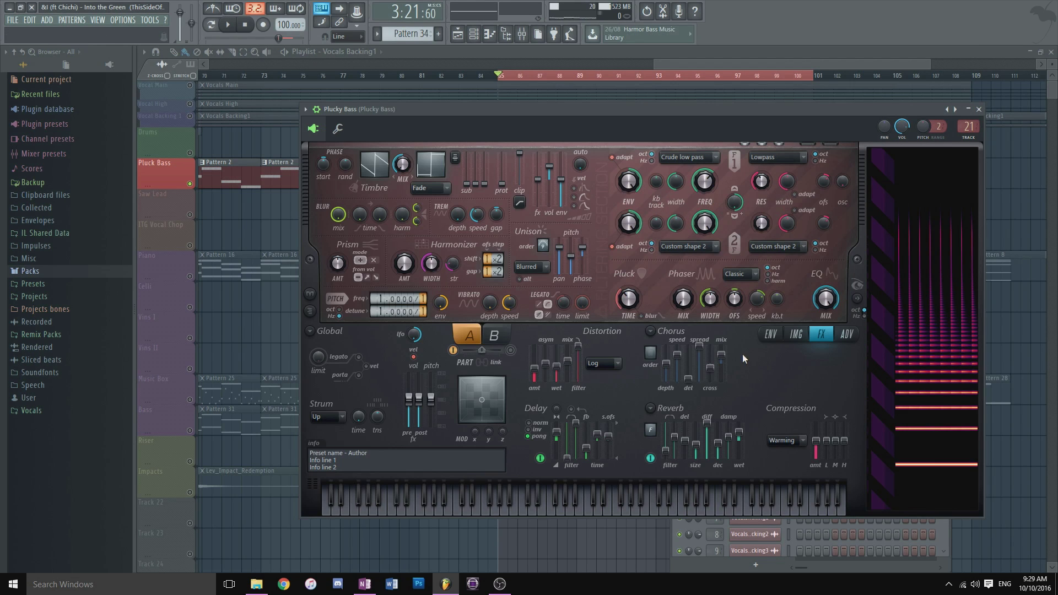
{"action": "left_click", "coordinate": [978, 109]}
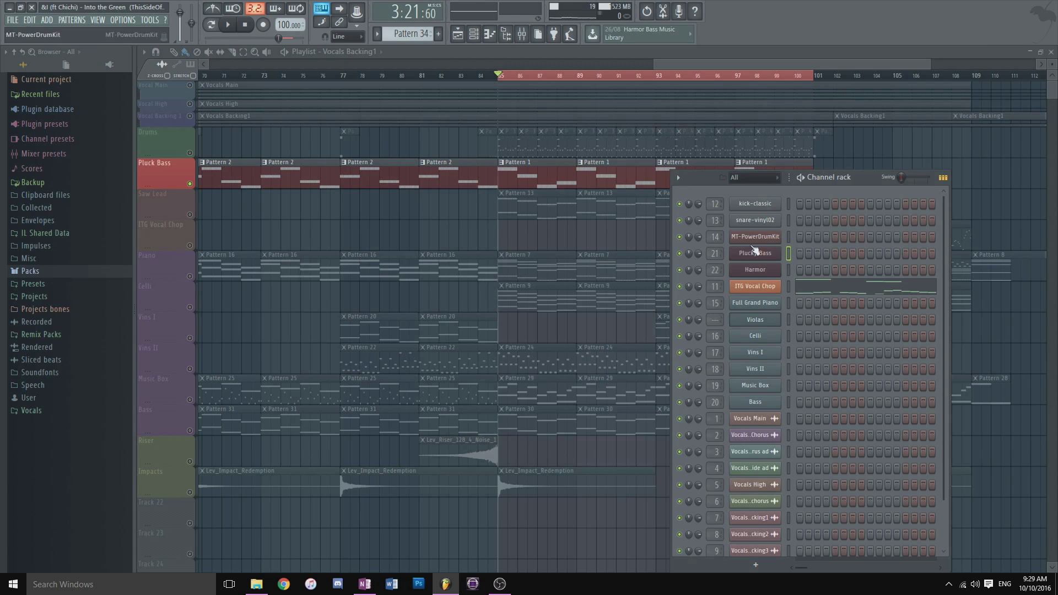
View the Saw Lead's Harmor instrument briefly, then close it and hide the channel rack.
{"action": "left_click", "coordinate": [763, 274]}
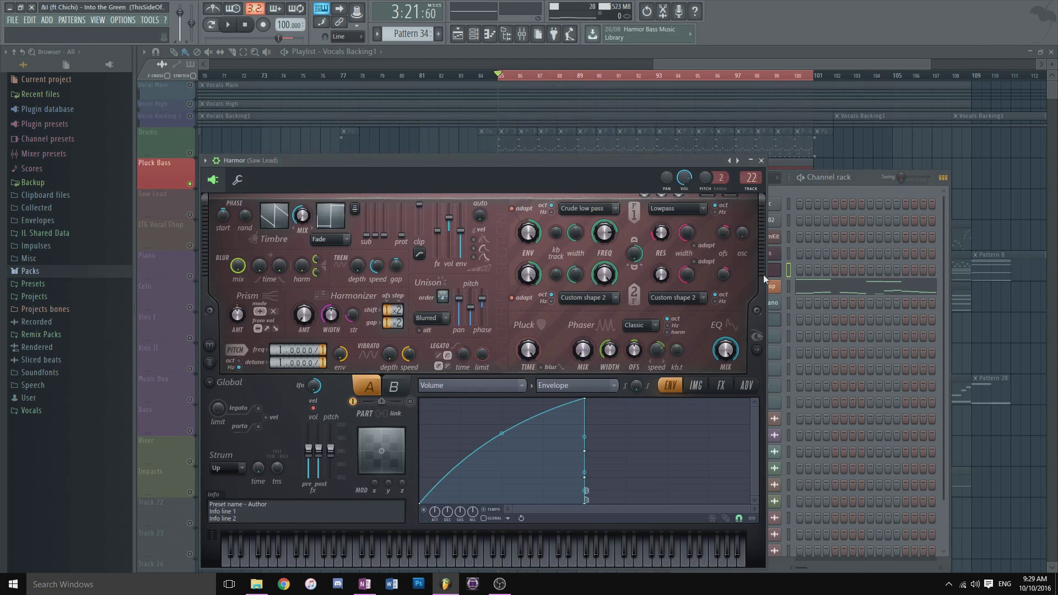
{"action": "left_click", "coordinate": [761, 161]}
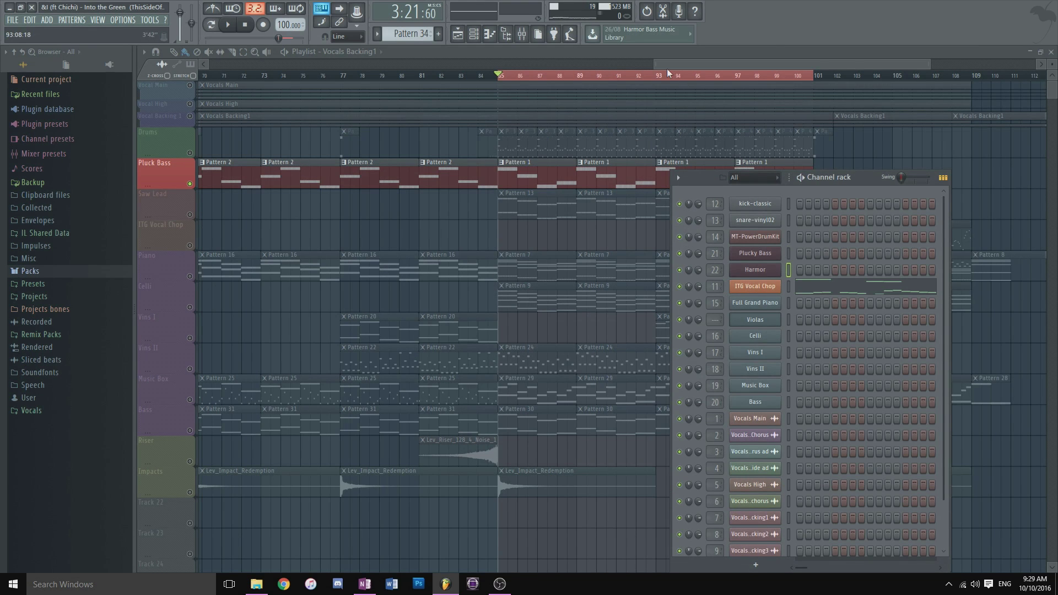
{"action": "key", "text": "F6"}
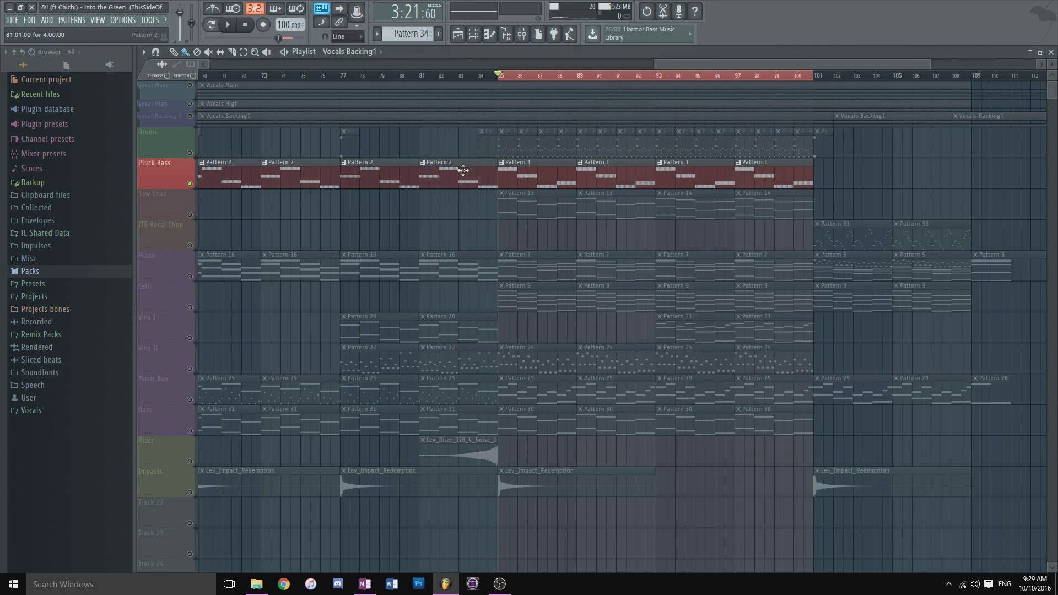
Solo the Saw Lead track in the playlist and play a short passage from bar 85.
{"action": "left_click", "coordinate": [190, 219]}
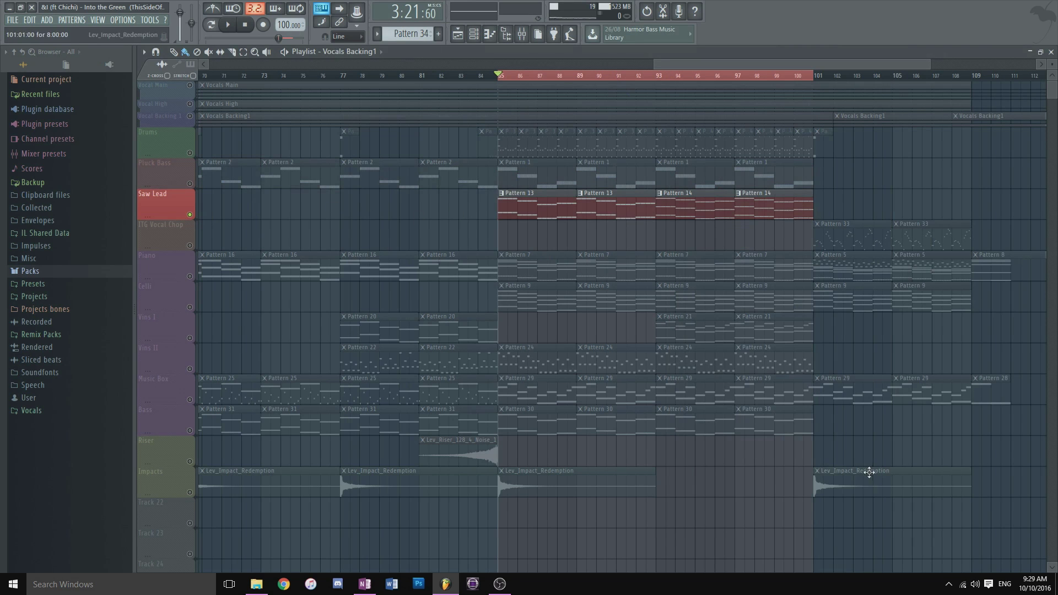
{"action": "key", "text": "space"}
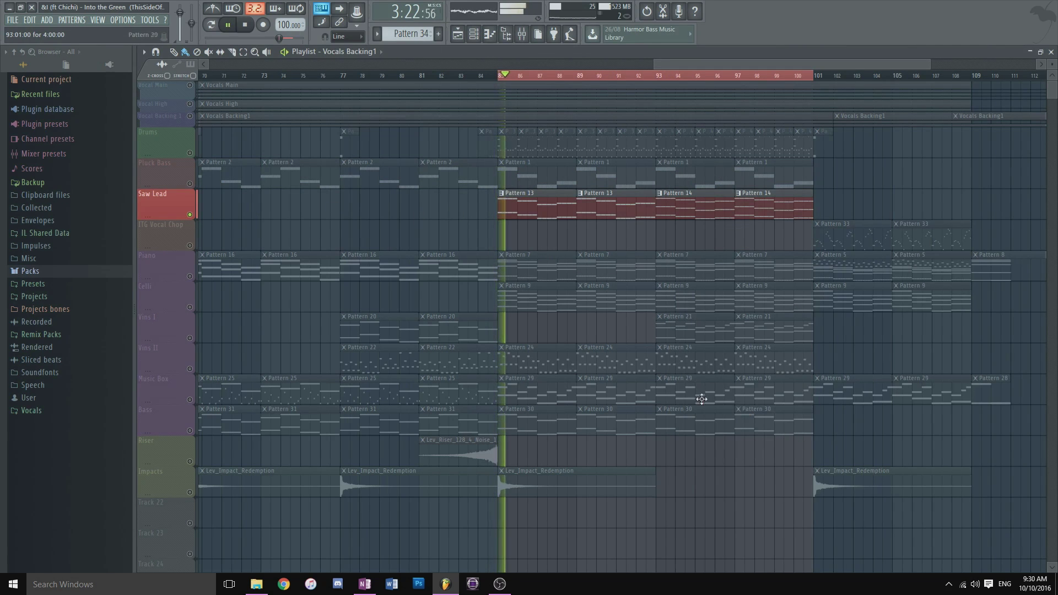
{"action": "left_click", "coordinate": [475, 37]}
{"action": "key", "text": "space"}
Open the Saw Lead's Harmor instrument, inspect its FX settings and volume envelope, and play the part briefly.
{"action": "left_click", "coordinate": [750, 270]}
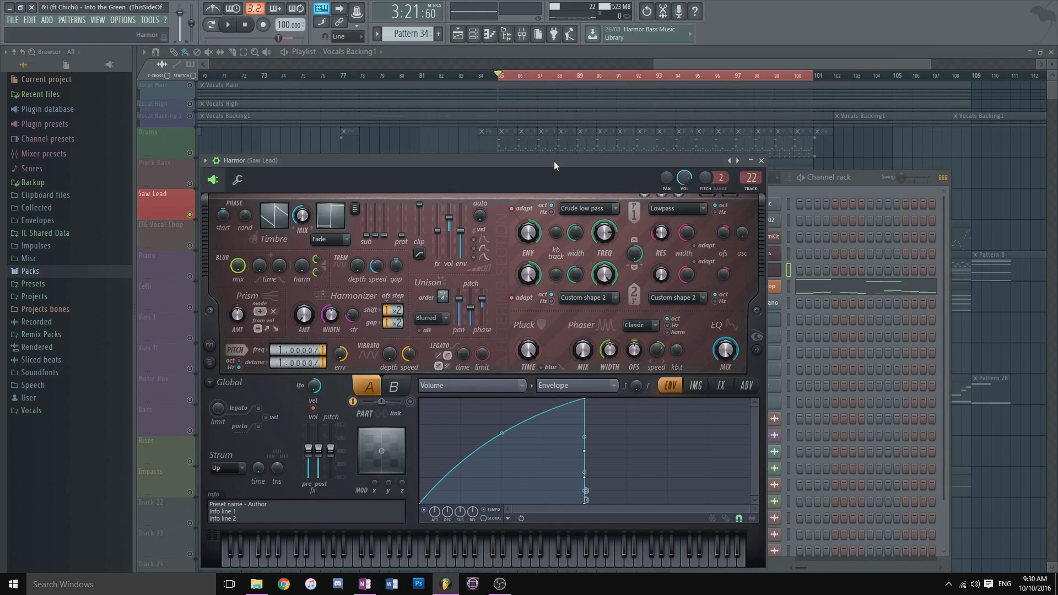
{"action": "left_click_drag", "start_coordinate": [553, 161], "coordinate": [589, 78]}
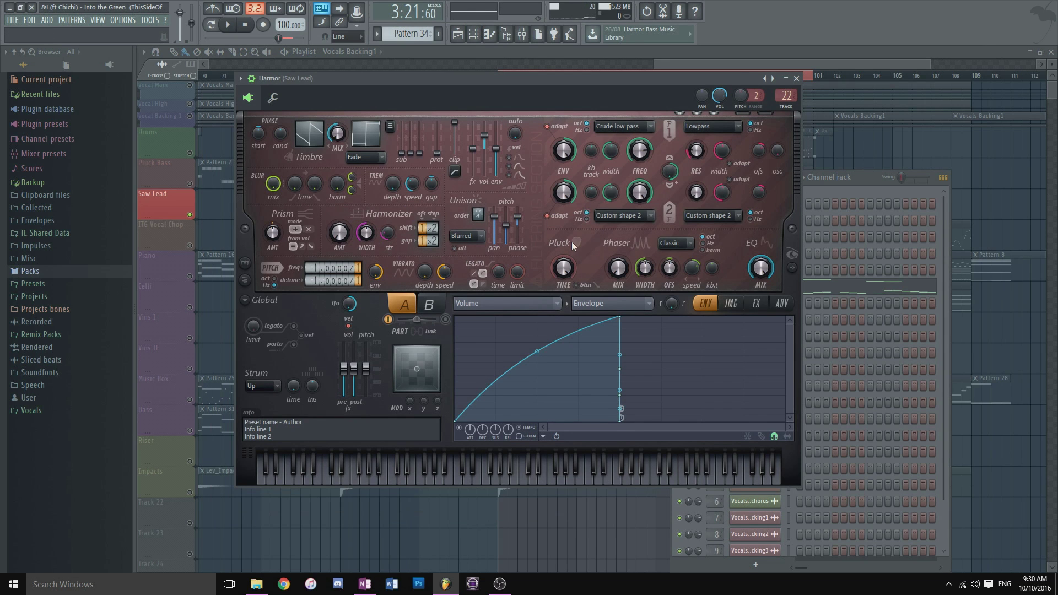
{"action": "left_click", "coordinate": [745, 304]}
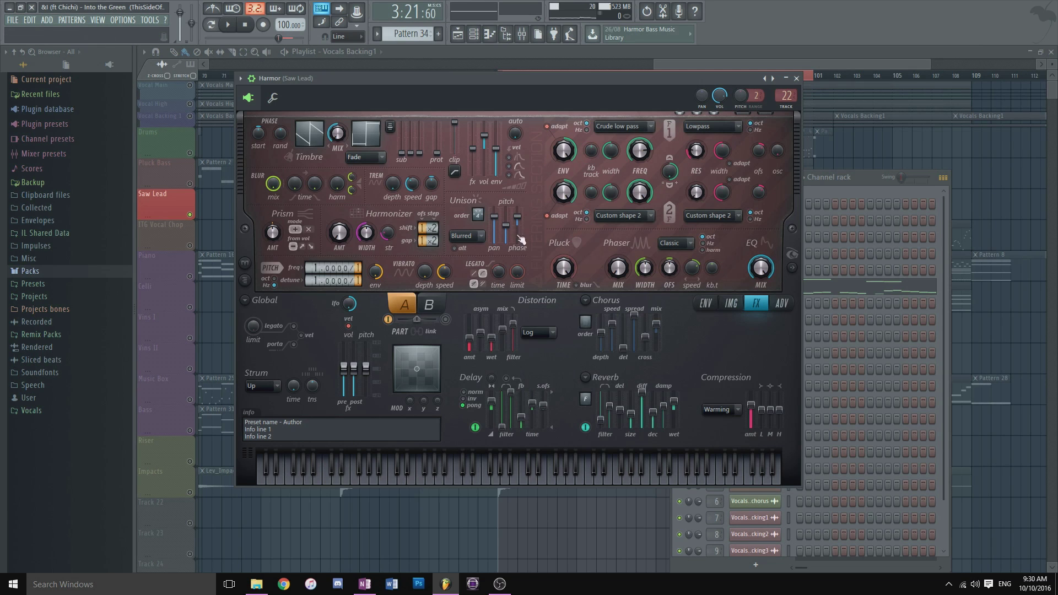
{"action": "left_click", "coordinate": [707, 305]}
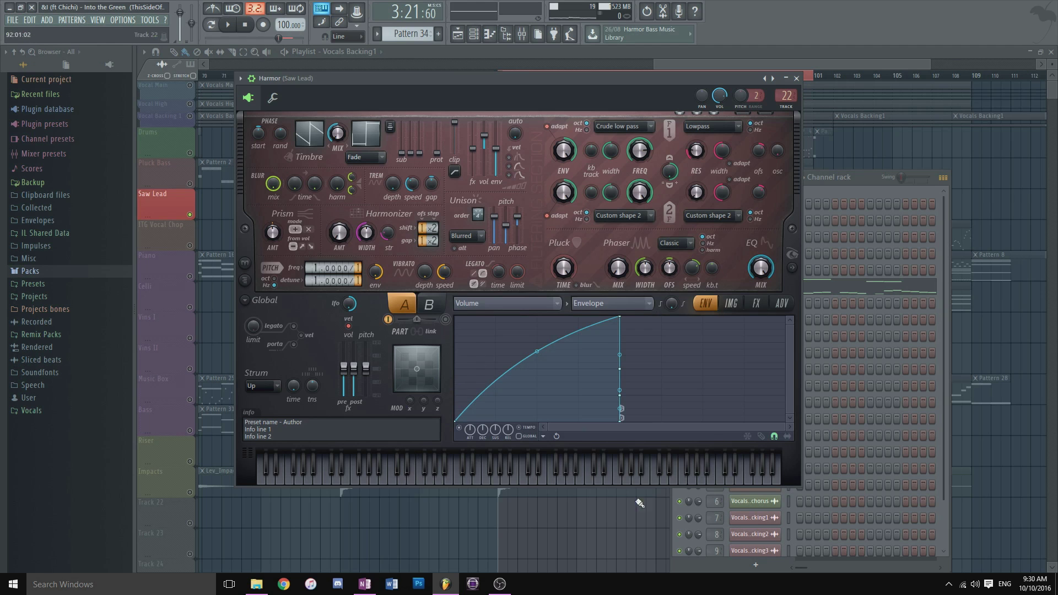
{"action": "key", "text": "space"}
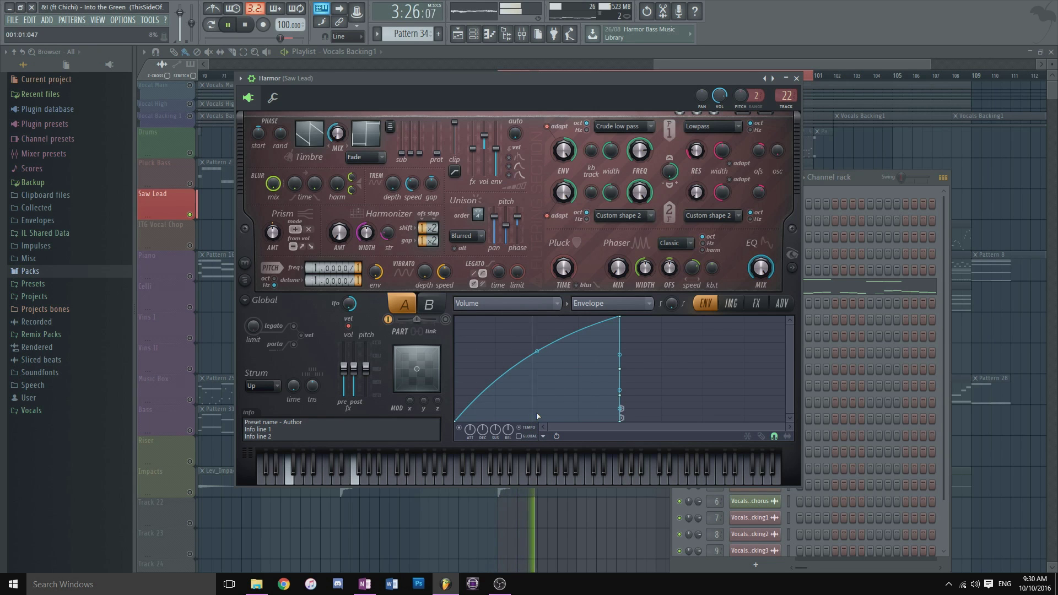
{"action": "key", "text": "space"}
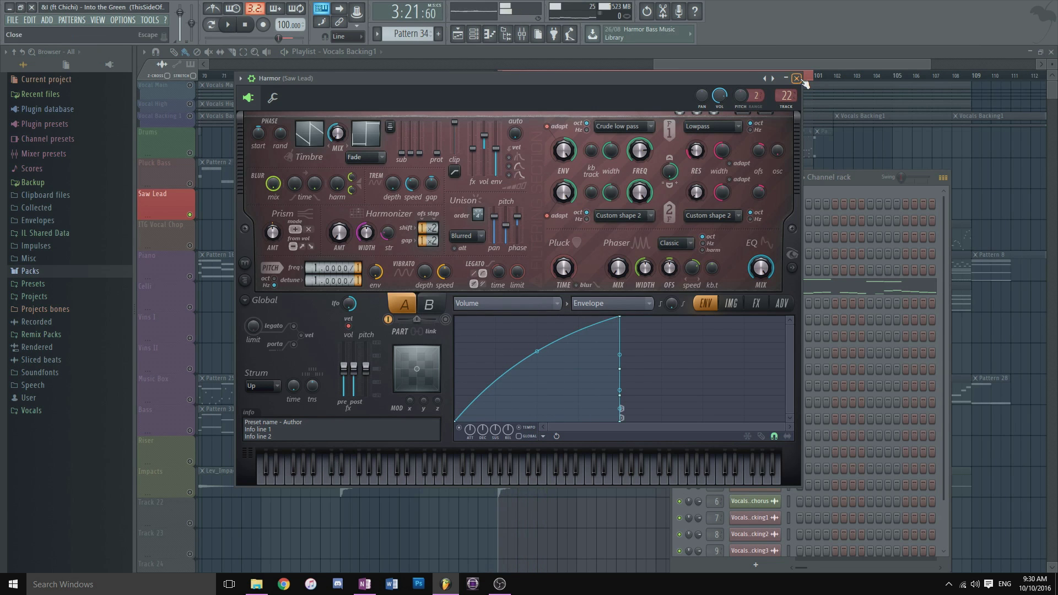
Solo the Piano track, add the Celli, Vins I, Vins II, Music Box and Bass tracks, and play a short passage from bar 85.
{"action": "left_click", "coordinate": [796, 78]}
{"action": "key", "text": "F6"}
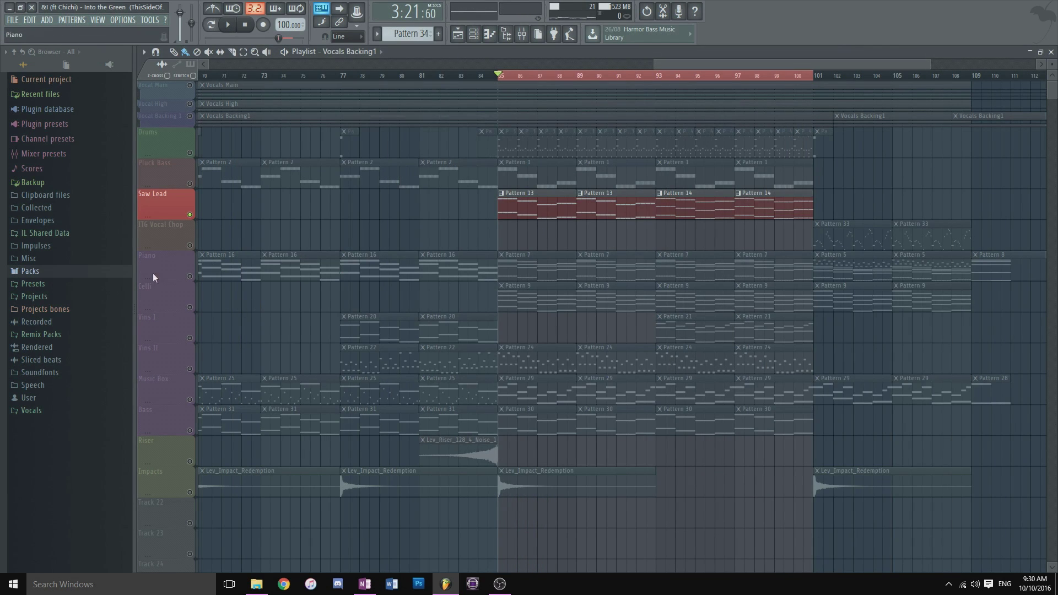
{"action": "right_click", "coordinate": [189, 276]}
{"action": "left_click", "coordinate": [189, 307]}
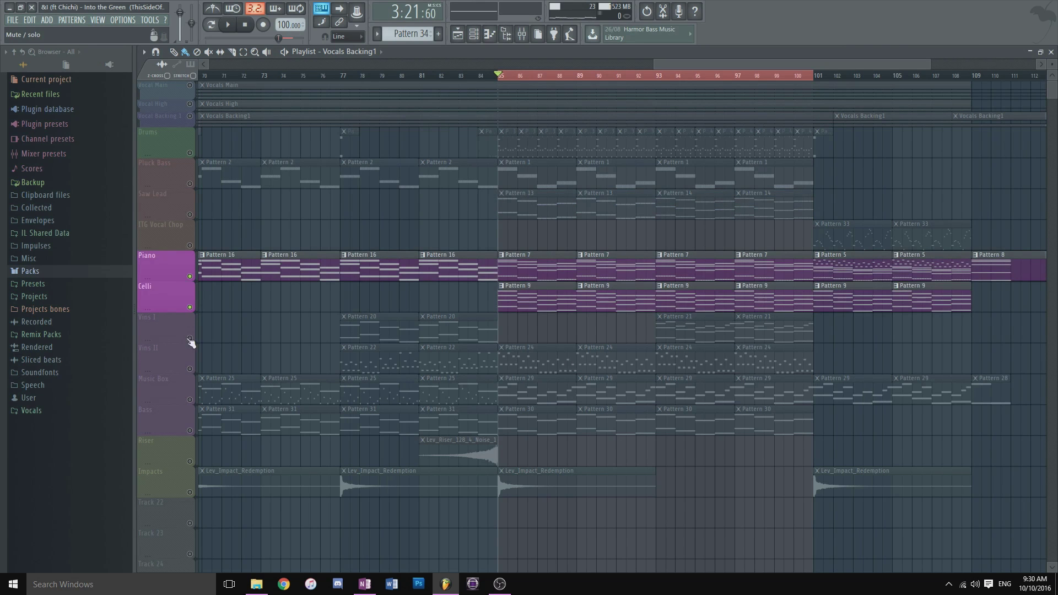
{"action": "left_click", "coordinate": [190, 338]}
{"action": "left_click", "coordinate": [189, 368]}
{"action": "left_click", "coordinate": [190, 400]}
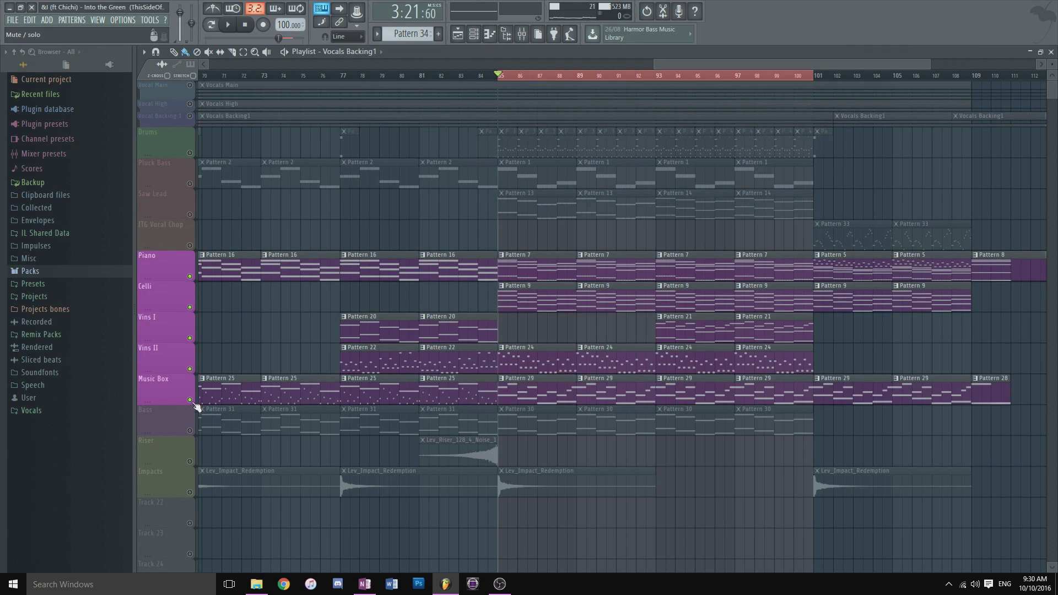
{"action": "left_click", "coordinate": [191, 429]}
{"action": "key", "text": "space"}
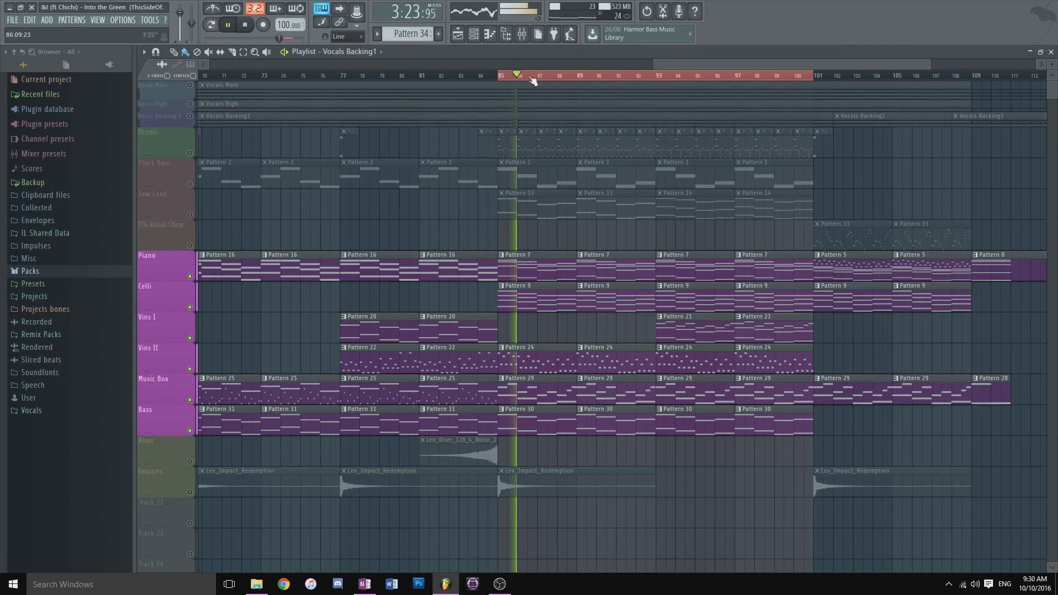
{"action": "key", "text": "space"}
Open the Celli channel's Soundfont Player, browse its list of Squidfont patches without changing the patch, and close it.
{"action": "left_click", "coordinate": [483, 37]}
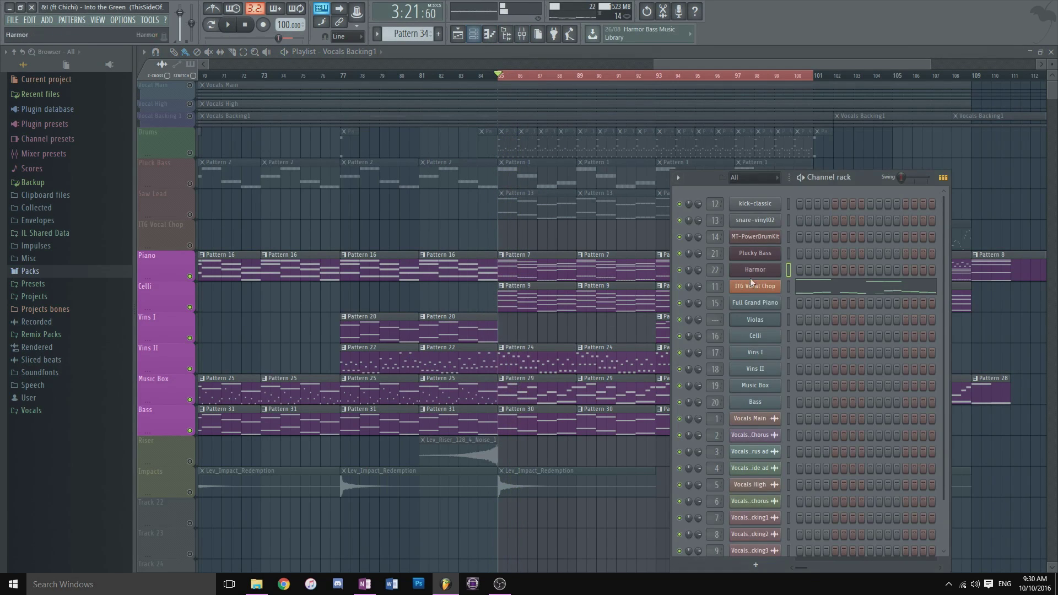
{"action": "left_click", "coordinate": [755, 335]}
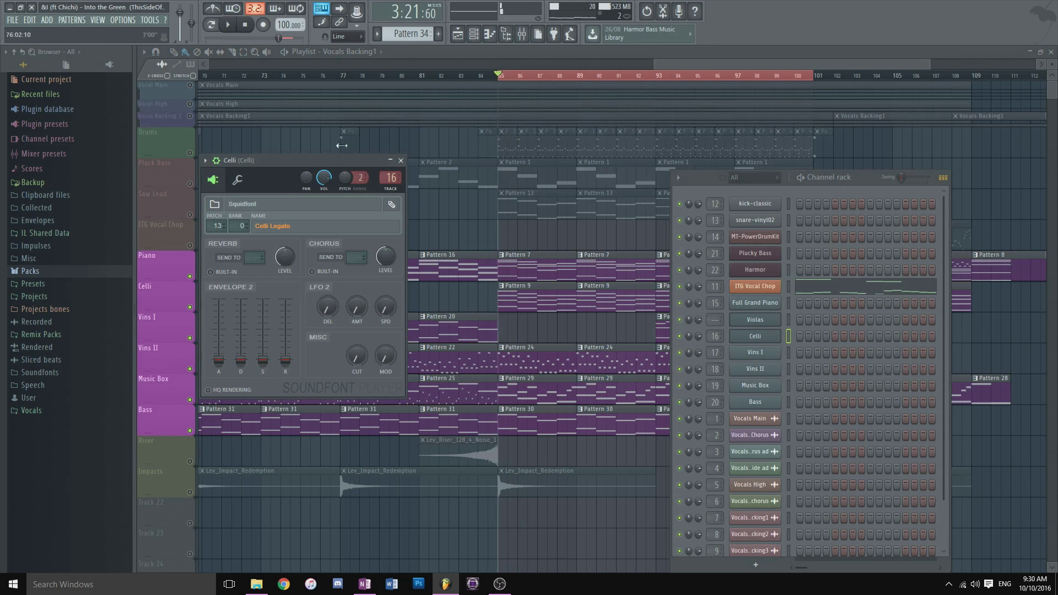
{"action": "left_click_drag", "start_coordinate": [296, 155], "coordinate": [418, 119]}
{"action": "left_click", "coordinate": [412, 192]}
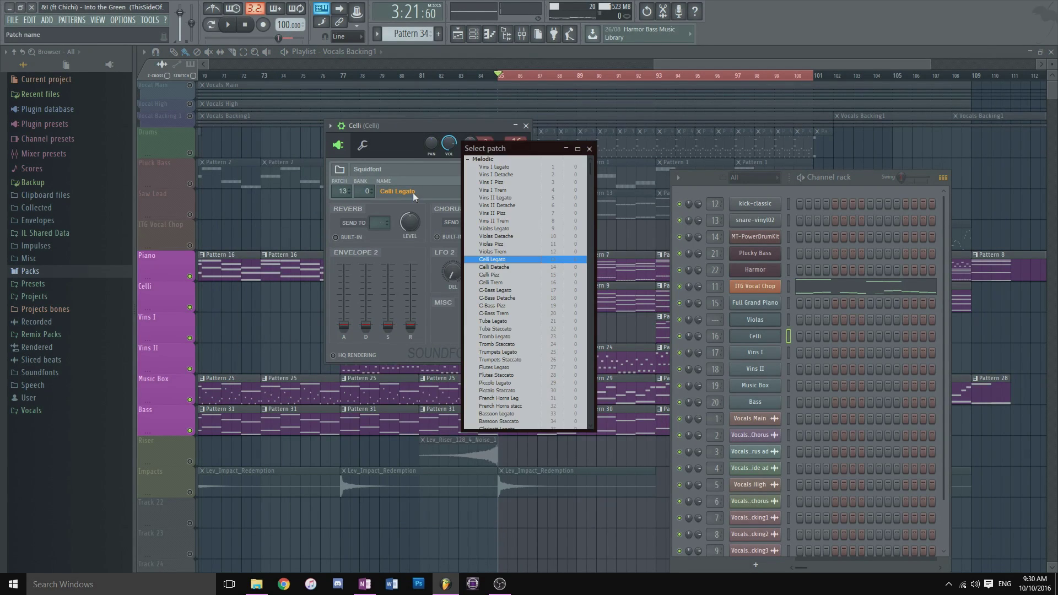
{"action": "scroll", "coordinate": [503, 197], "scroll_direction": "down", "scroll_amount": 4}
{"action": "scroll", "coordinate": [582, 159], "scroll_direction": "up", "scroll_amount": 4}
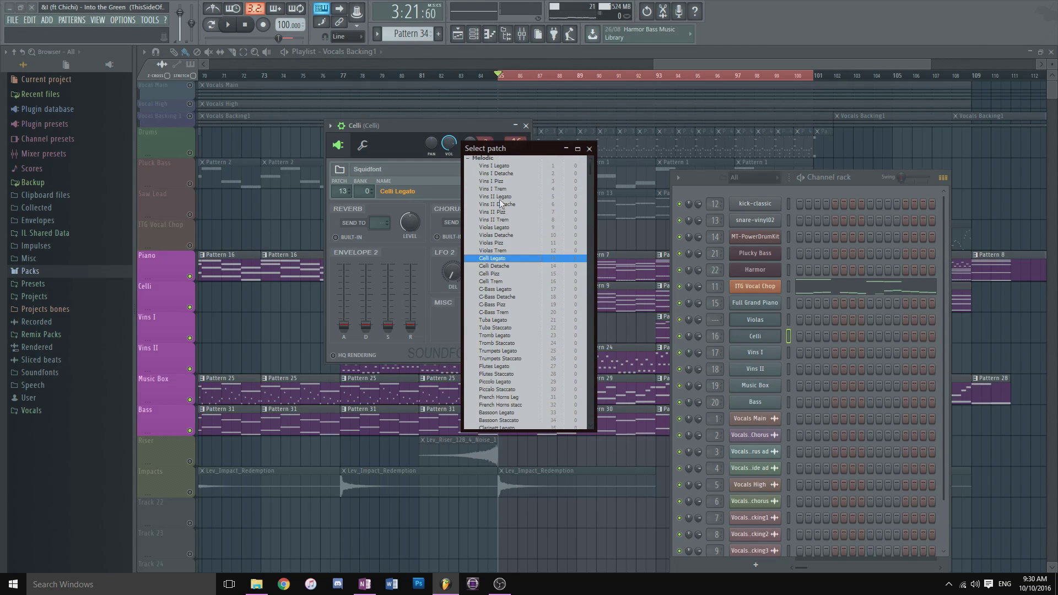
{"action": "left_click", "coordinate": [589, 148]}
{"action": "left_click", "coordinate": [526, 126]}
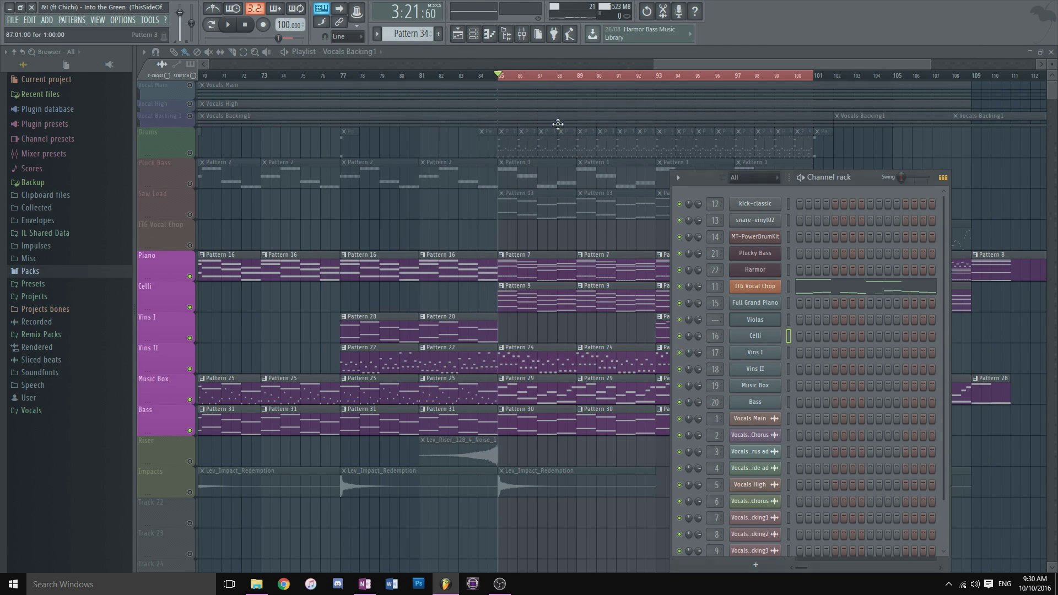
Hide the channel rack and solo the Celli track in the playlist.
{"action": "left_click", "coordinate": [673, 64]}
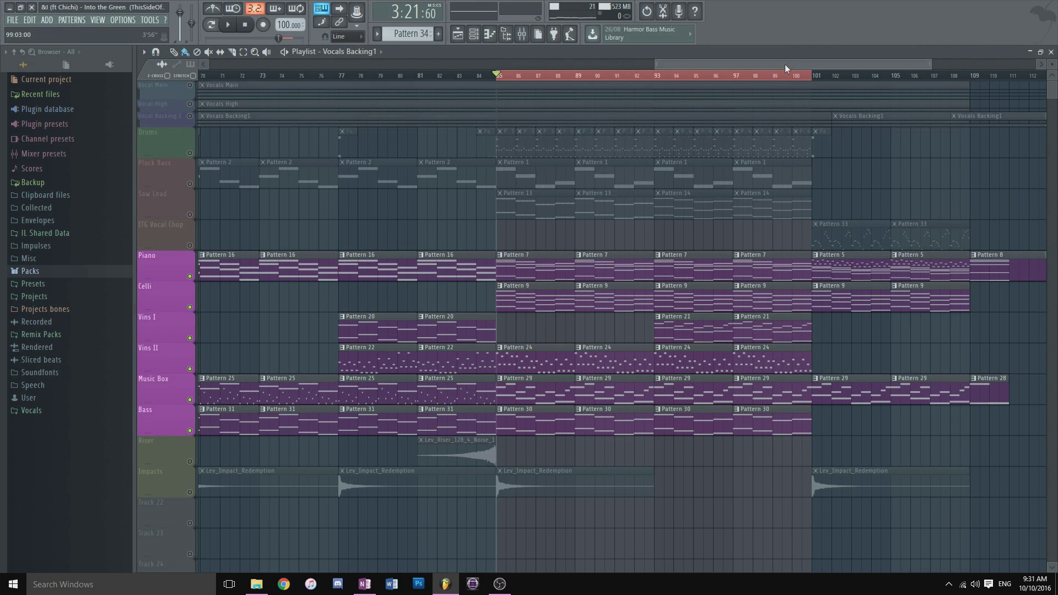
{"action": "scroll", "coordinate": [881, 118], "scroll_direction": "right", "scroll_amount": 5}
{"action": "scroll", "coordinate": [739, 108], "scroll_direction": "left", "scroll_amount": 6}
{"action": "scroll", "coordinate": [791, 129], "scroll_direction": "right", "scroll_amount": 1}
{"action": "scroll", "coordinate": [791, 128], "scroll_direction": "right", "scroll_amount": 2}
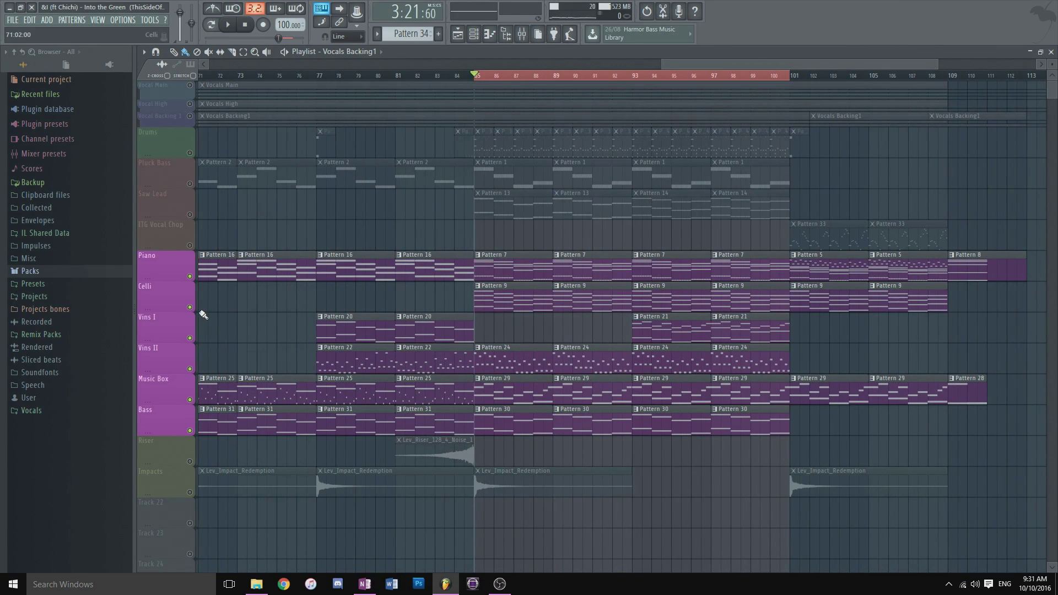
{"action": "left_click", "coordinate": [149, 294]}
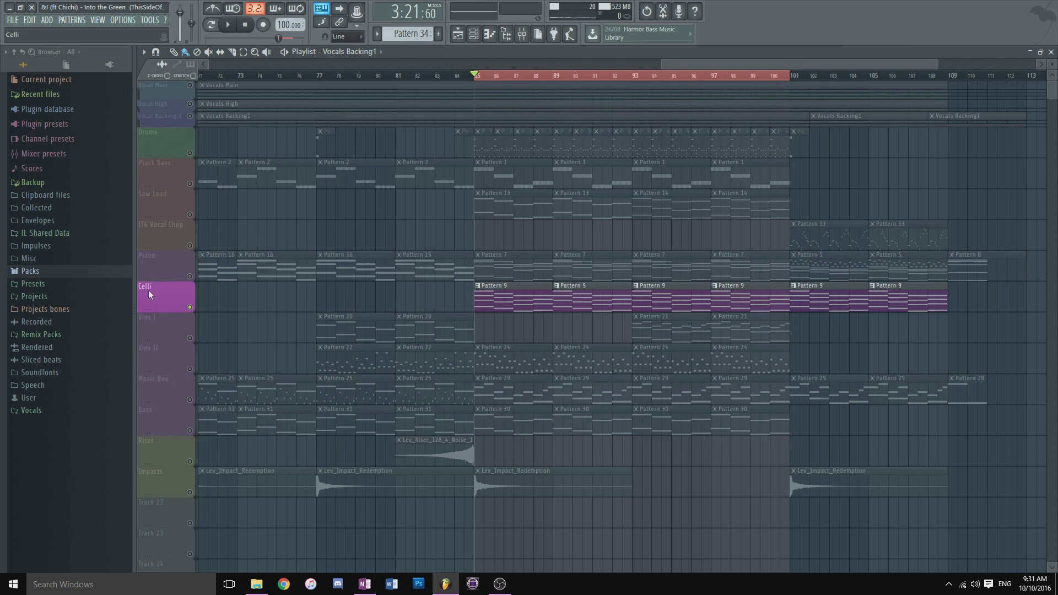
Turn off the mixer effects on the piano, Celli, Vins I, Vins II, Magic Music Box and Bass channels, and close the mixer.
{"action": "left_click", "coordinate": [522, 34]}
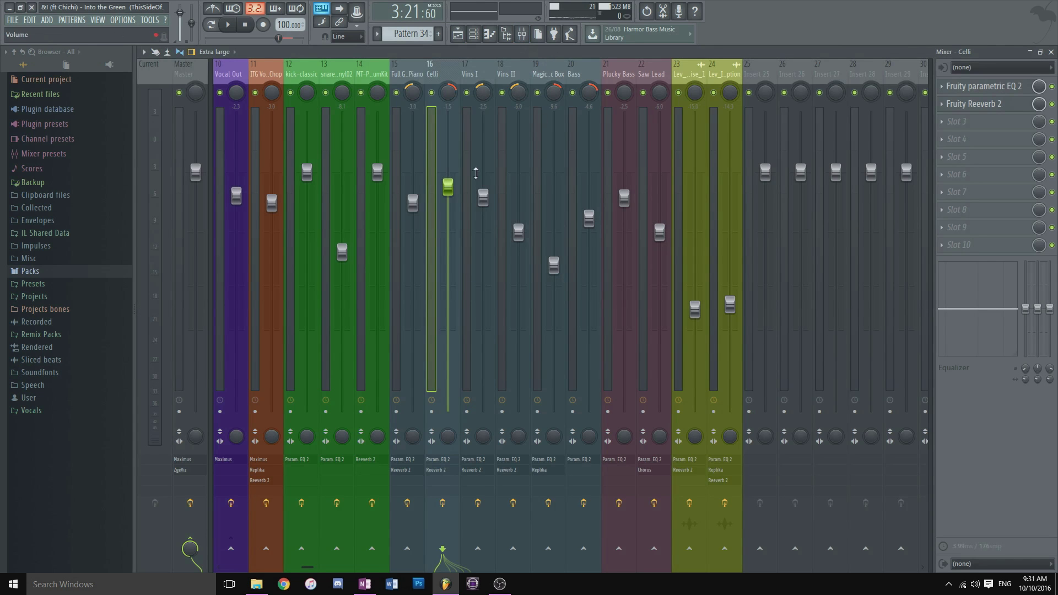
{"action": "left_click", "coordinate": [412, 501]}
{"action": "left_click", "coordinate": [442, 503]}
{"action": "left_click", "coordinate": [477, 502]}
{"action": "left_click", "coordinate": [513, 503]}
{"action": "left_click", "coordinate": [548, 503]}
{"action": "left_click", "coordinate": [584, 503]}
{"action": "left_click", "coordinate": [1051, 52]}
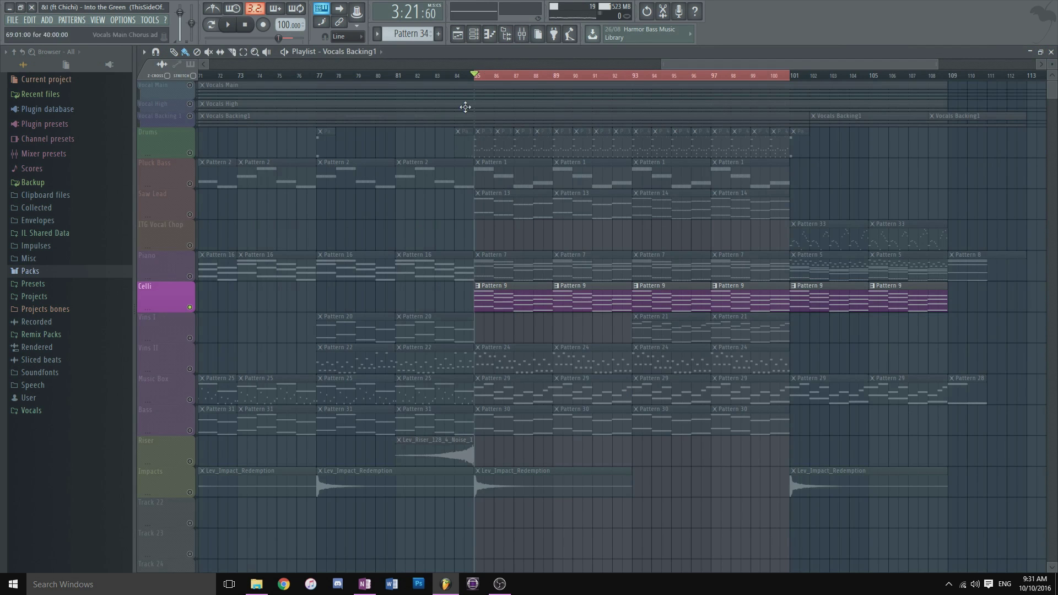
Bring the Piano, Vins I, Vins II, Music Box and Bass tracks back alongside Celli and start playback from bar 85.
{"action": "right_click", "coordinate": [189, 307]}
{"action": "right_click", "coordinate": [190, 307]}
{"action": "left_click", "coordinate": [190, 276]}
{"action": "left_click", "coordinate": [189, 339]}
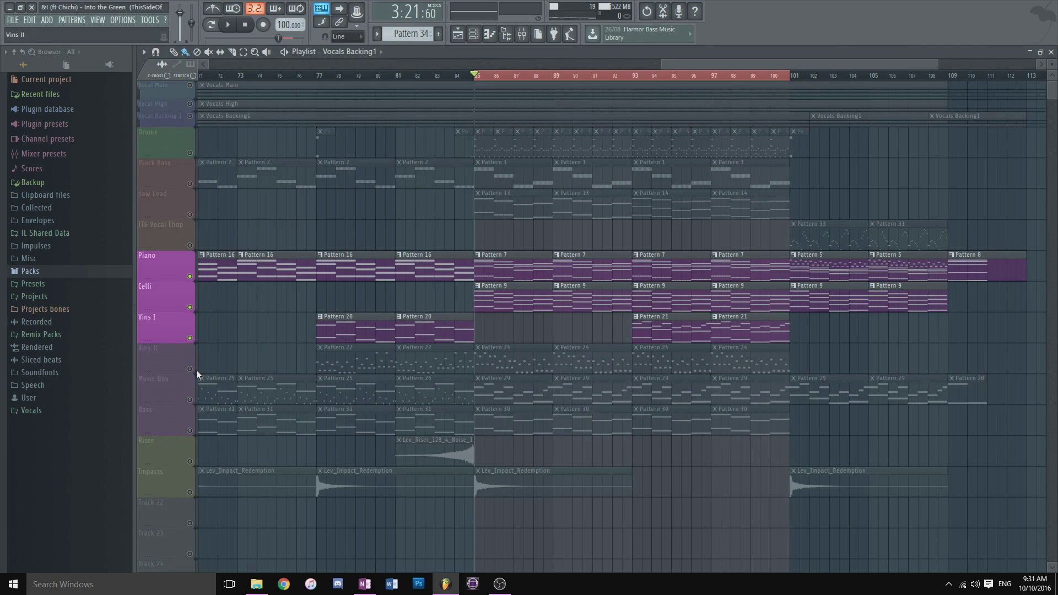
{"action": "left_click", "coordinate": [189, 369]}
{"action": "left_click", "coordinate": [189, 399]}
{"action": "left_click", "coordinate": [190, 430]}
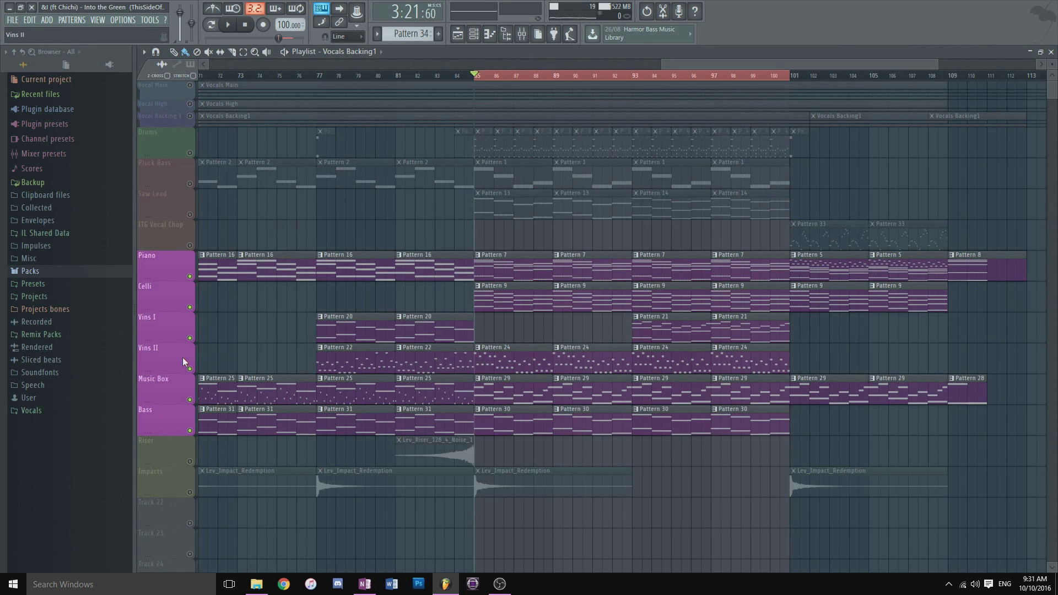
{"action": "key", "text": "space"}
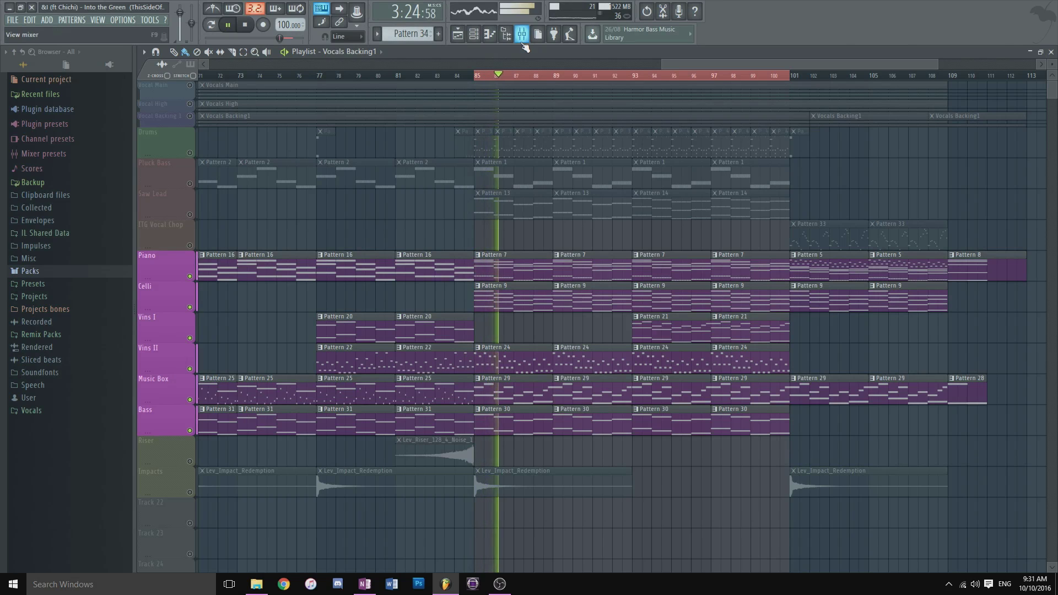
Turn the mixer effects back on for the piano, Celli, both violin, Magic Music Box and Bass channels during playback, and close the mixer.
{"action": "left_click", "coordinate": [522, 34]}
{"action": "left_click", "coordinate": [407, 502]}
{"action": "left_click", "coordinate": [442, 502]}
{"action": "left_click", "coordinate": [478, 503]}
{"action": "left_click", "coordinate": [513, 502]}
{"action": "left_click", "coordinate": [549, 502]}
{"action": "left_click", "coordinate": [584, 503]}
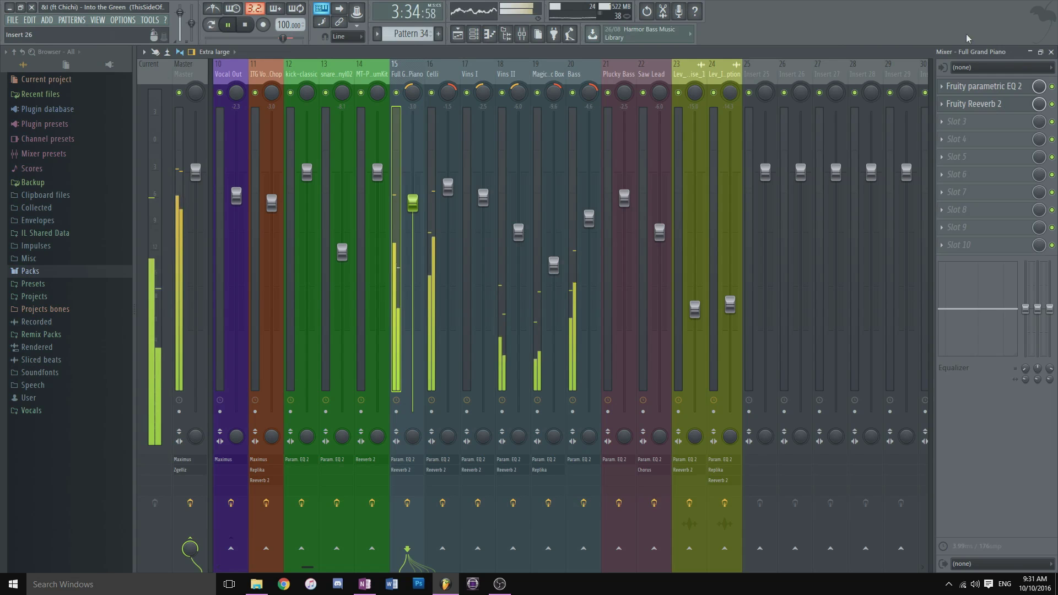
{"action": "left_click", "coordinate": [1051, 52]}
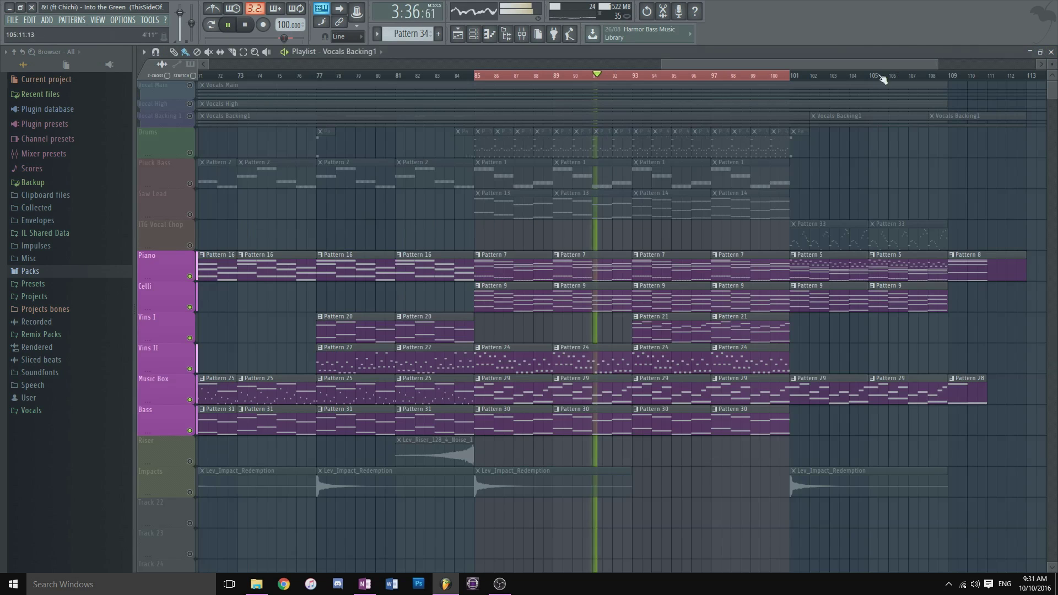
Stop playback, solo the Vins I track and place the playback position at bar 93.
{"action": "key", "text": "space"}
{"action": "right_click", "coordinate": [182, 314]}
{"action": "left_click", "coordinate": [182, 339]}
{"action": "left_click", "coordinate": [182, 338]}
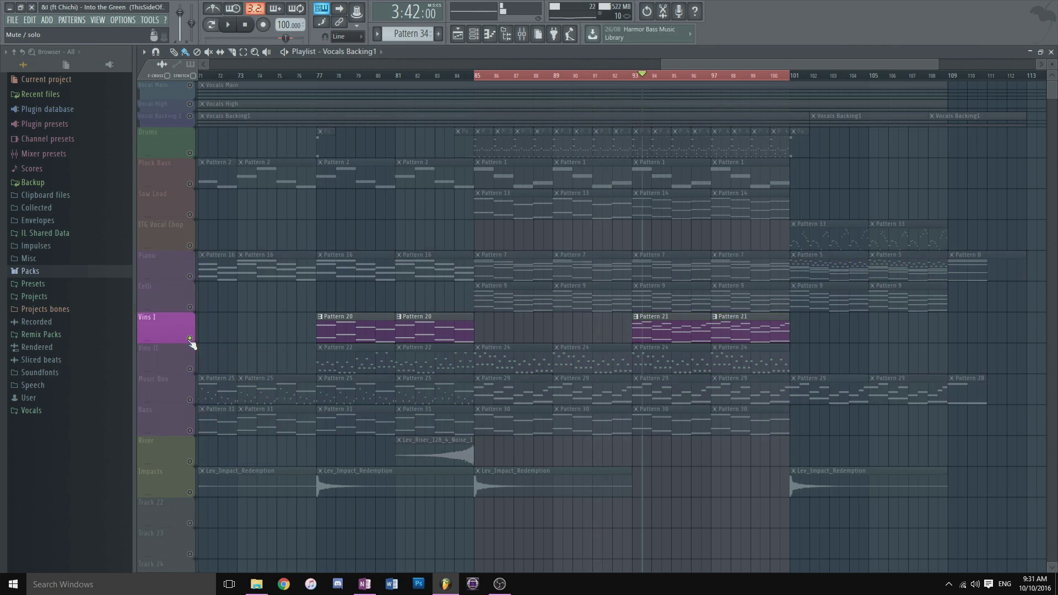
{"action": "left_click", "coordinate": [634, 77]}
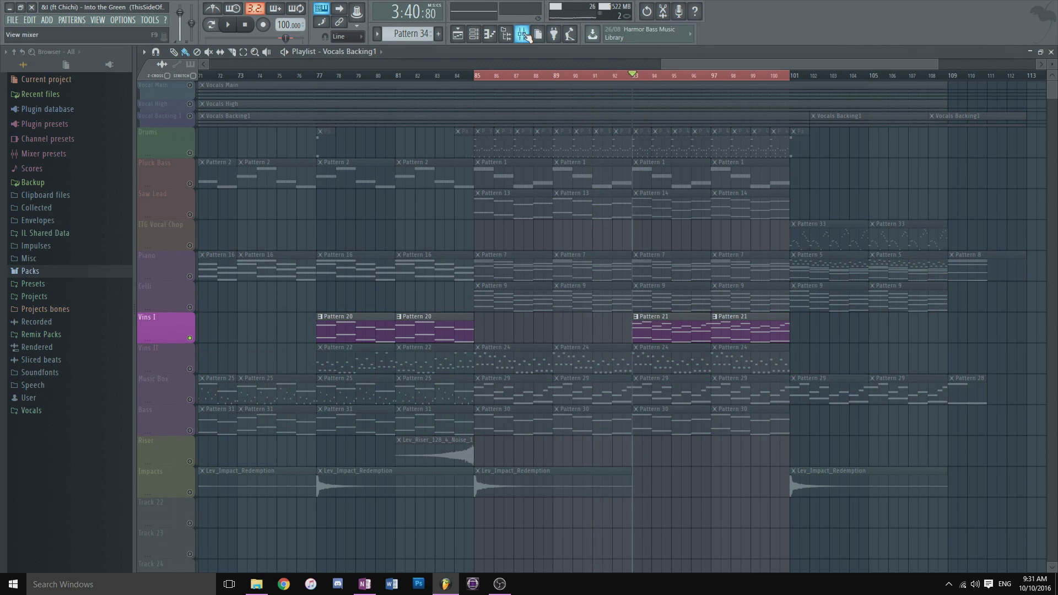
Compare Vins I without and with its mixer effects during playback, leaving the effects on, and stop back in the playlist.
{"action": "left_click", "coordinate": [521, 35]}
{"action": "left_click", "coordinate": [483, 504]}
{"action": "key", "text": "space"}
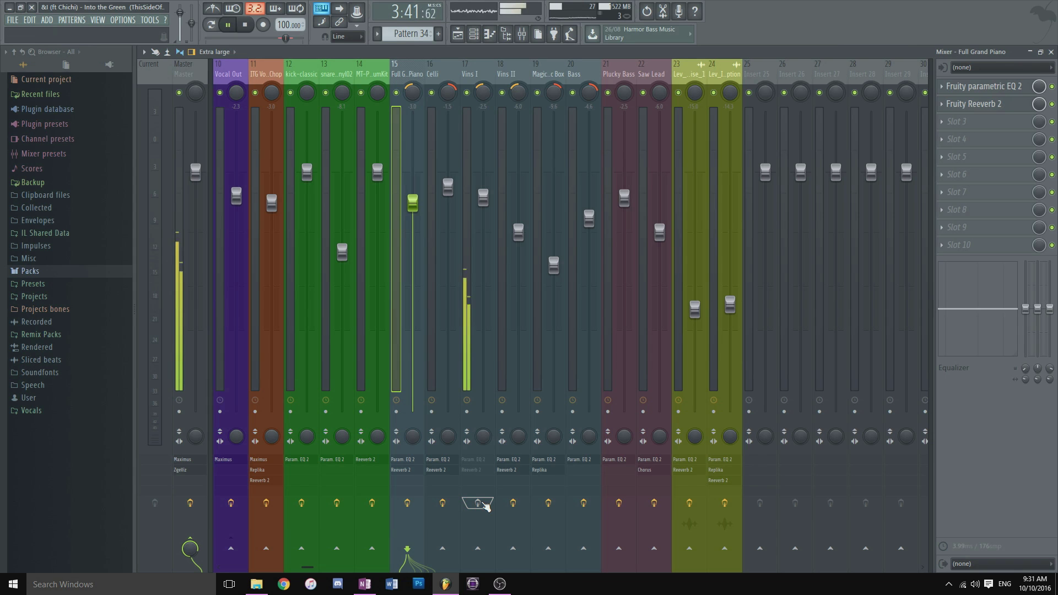
{"action": "left_click", "coordinate": [484, 503]}
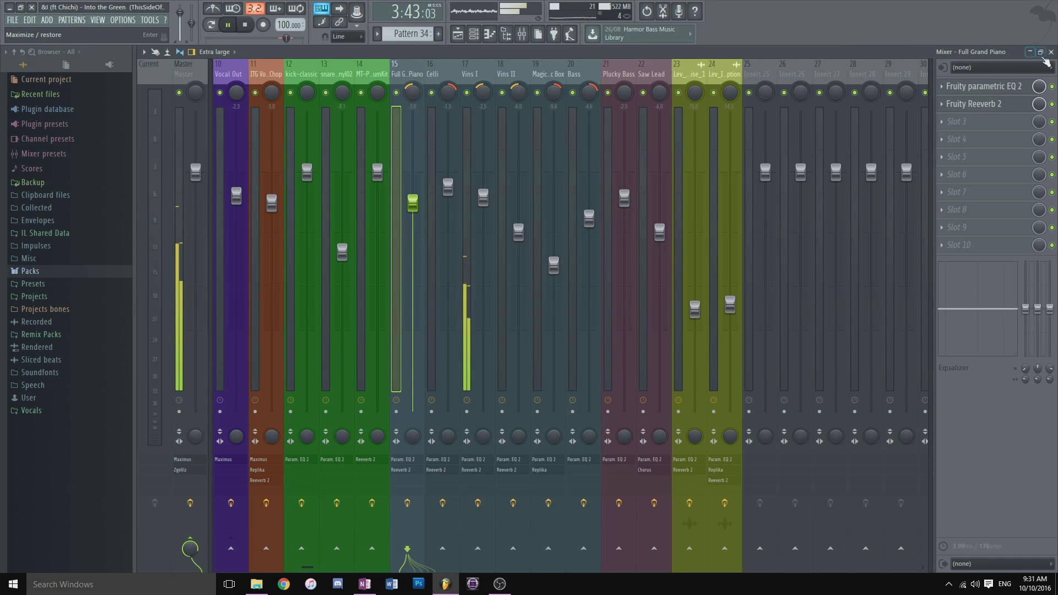
{"action": "left_click", "coordinate": [1051, 53]}
{"action": "key", "text": "space"}
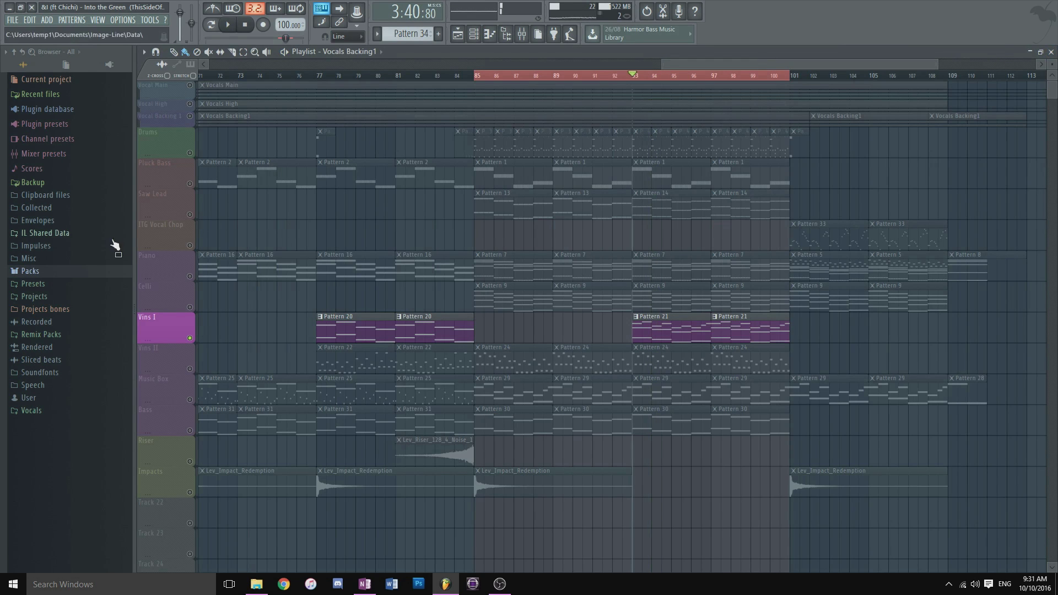
Unmute all playlist tracks by ending the Vins I solo, and open the mixer at the vocal channels.
{"action": "right_click", "coordinate": [190, 338]}
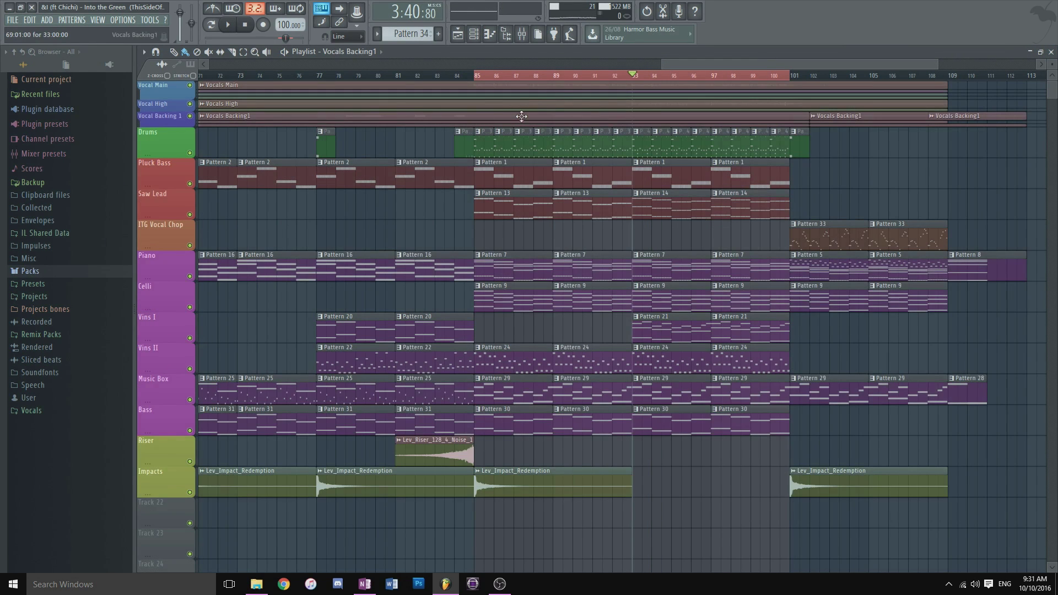
{"action": "left_click_drag", "start_coordinate": [673, 68], "coordinate": [760, 76]}
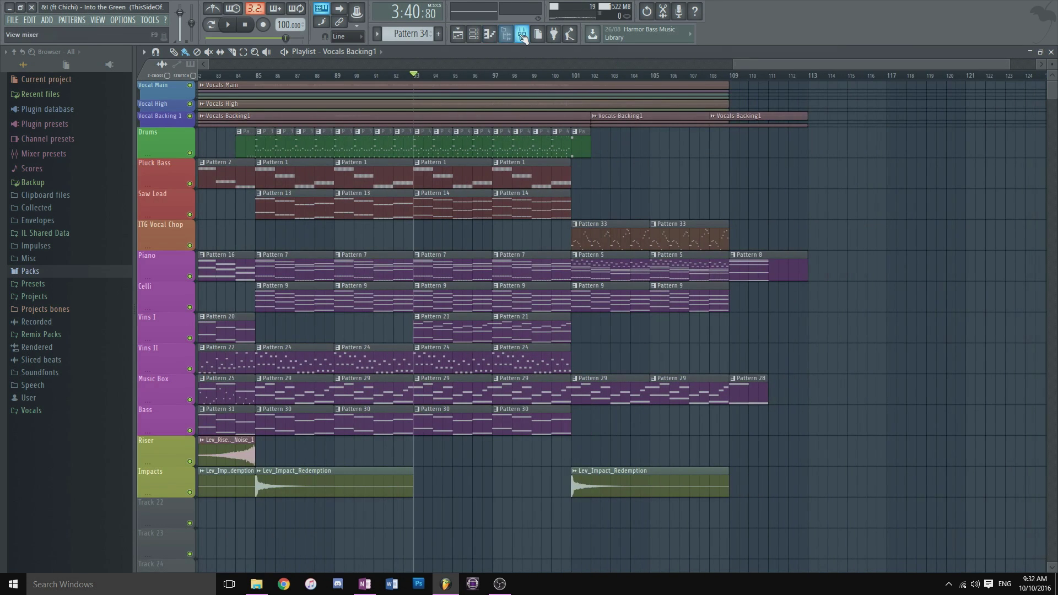
{"action": "key", "text": "F9"}
{"action": "scroll", "coordinate": [287, 109], "scroll_direction": "up", "scroll_amount": 10}
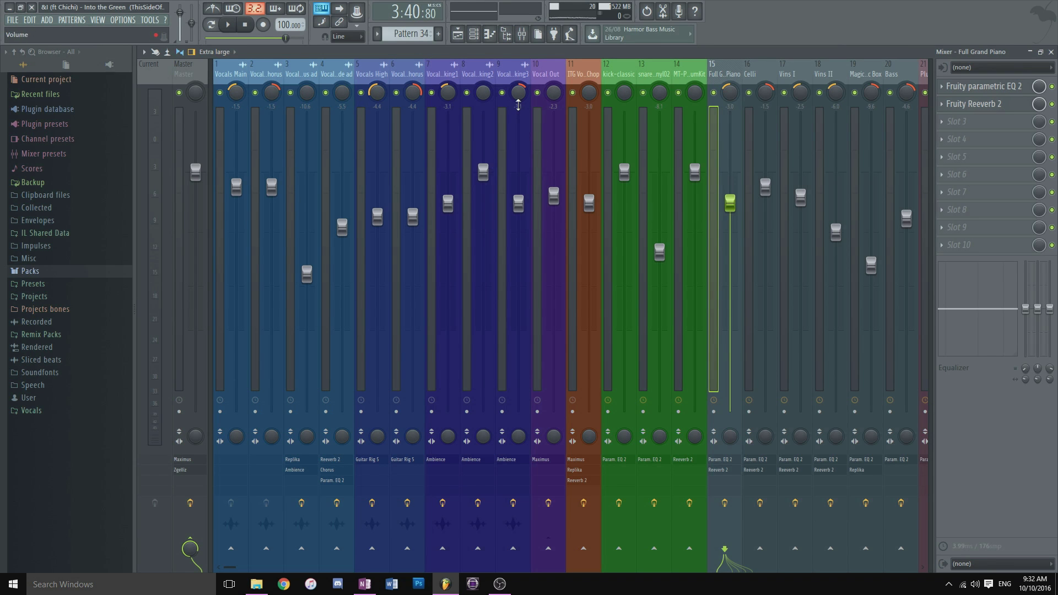
{"action": "scroll", "coordinate": [222, 69], "scroll_direction": "down", "scroll_amount": 3}
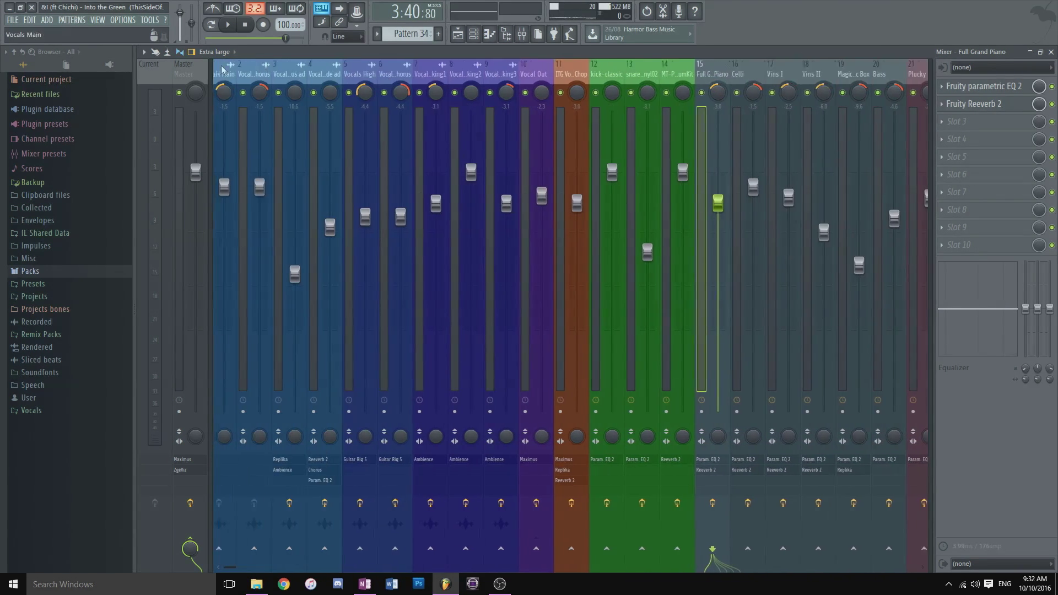
Open Maximus on the Vocal Out channel, view its master and high band settings, and close it.
{"action": "left_click", "coordinate": [551, 80]}
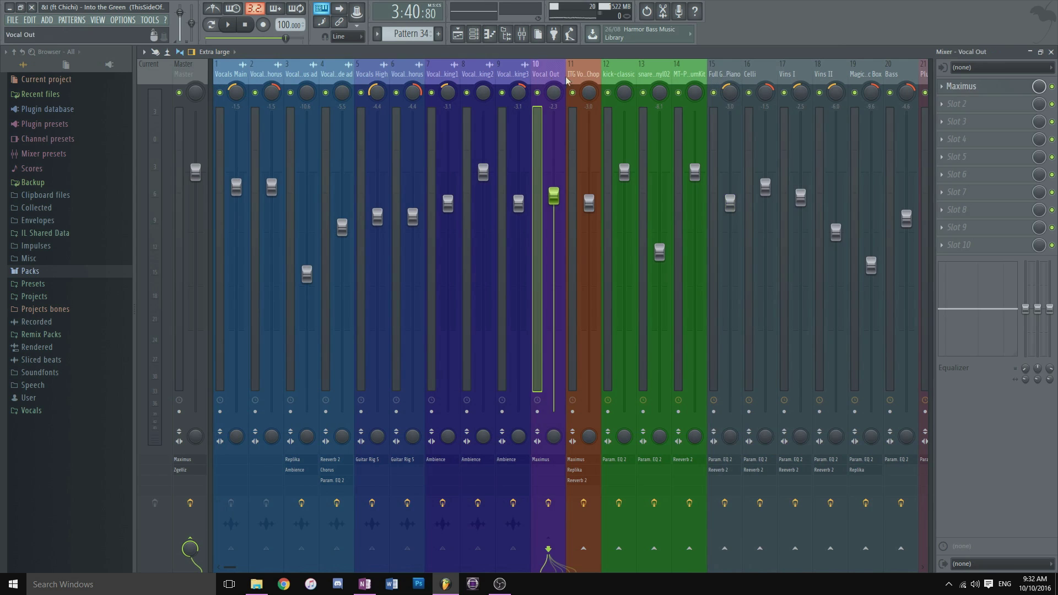
{"action": "left_click", "coordinate": [962, 87]}
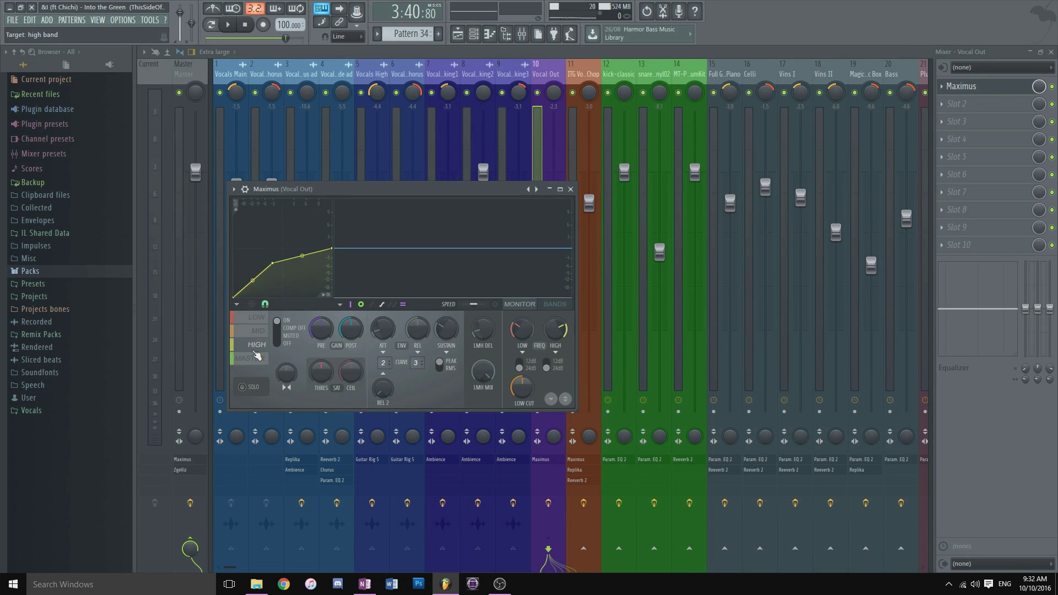
{"action": "left_click", "coordinate": [255, 358]}
{"action": "left_click", "coordinate": [256, 345]}
{"action": "left_click", "coordinate": [570, 190]}
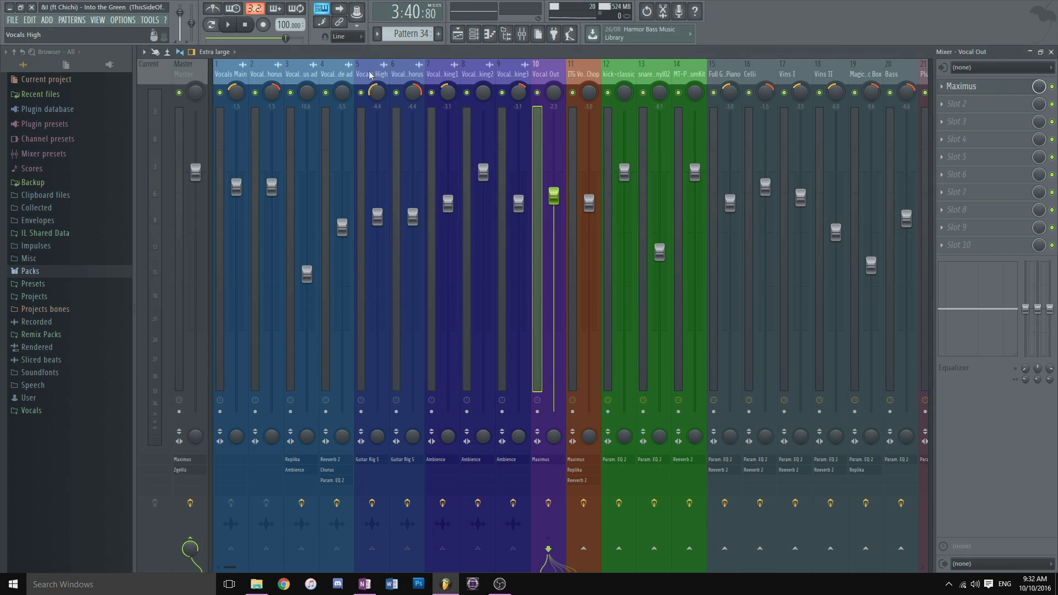
Examine the effect chain on the ITG Vocal Chop mixer channel.
{"action": "left_click", "coordinate": [584, 67]}
{"action": "left_click", "coordinate": [606, 67]}
{"action": "left_click", "coordinate": [583, 67]}
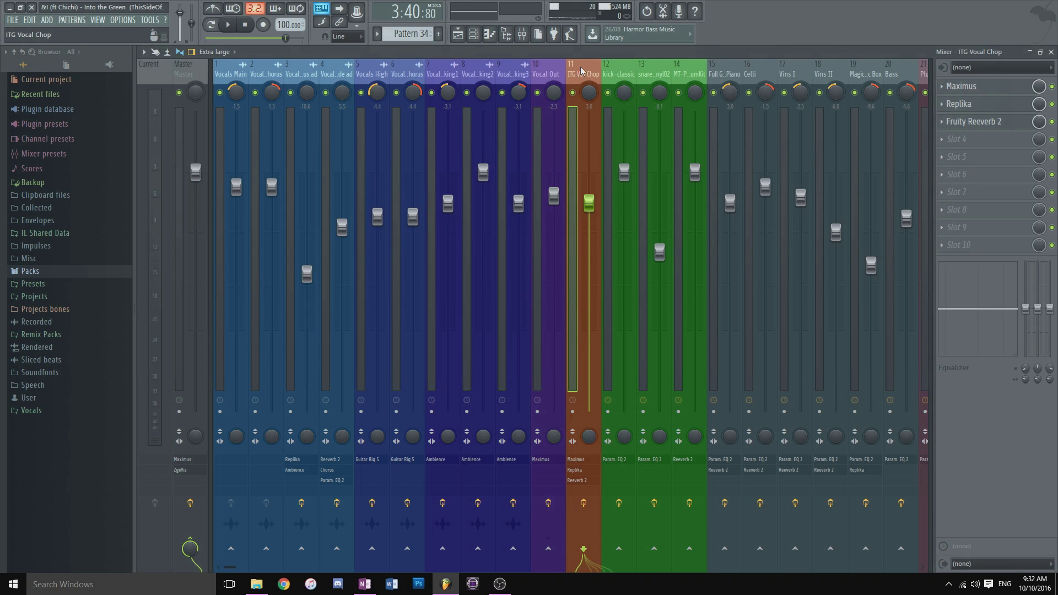
{"action": "scroll", "coordinate": [584, 72], "scroll_direction": "down", "scroll_amount": 3}
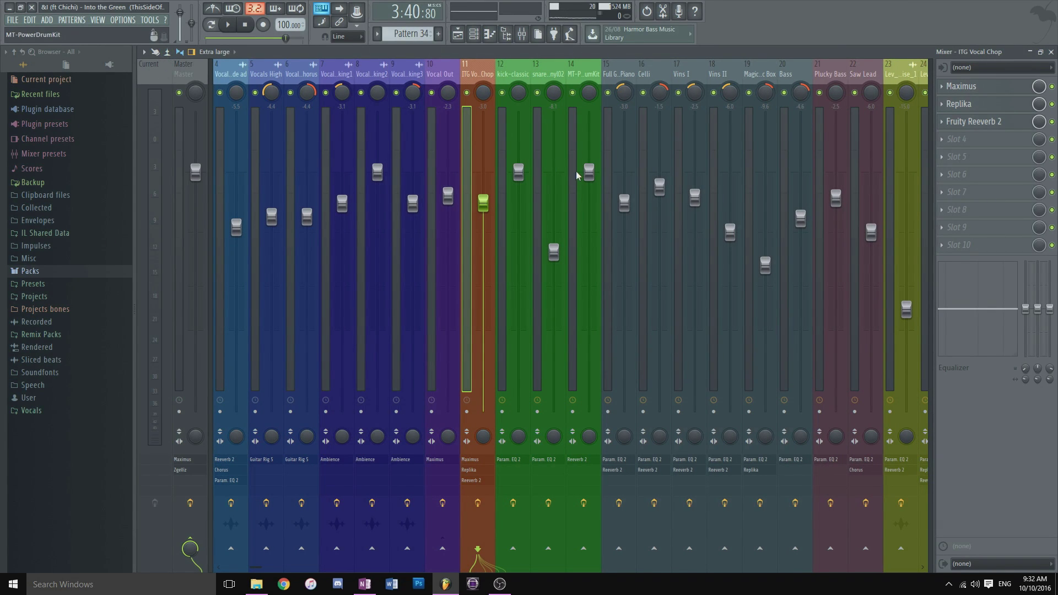
Examine the effects on the snare-vinyl02 and MT-PowerDrumKit mixer channels and move on towards the orchestral channels.
{"action": "scroll", "coordinate": [484, 76], "scroll_direction": "down", "scroll_amount": 3}
{"action": "left_click", "coordinate": [444, 73]}
{"action": "left_click", "coordinate": [477, 73]}
{"action": "left_click", "coordinate": [445, 74]}
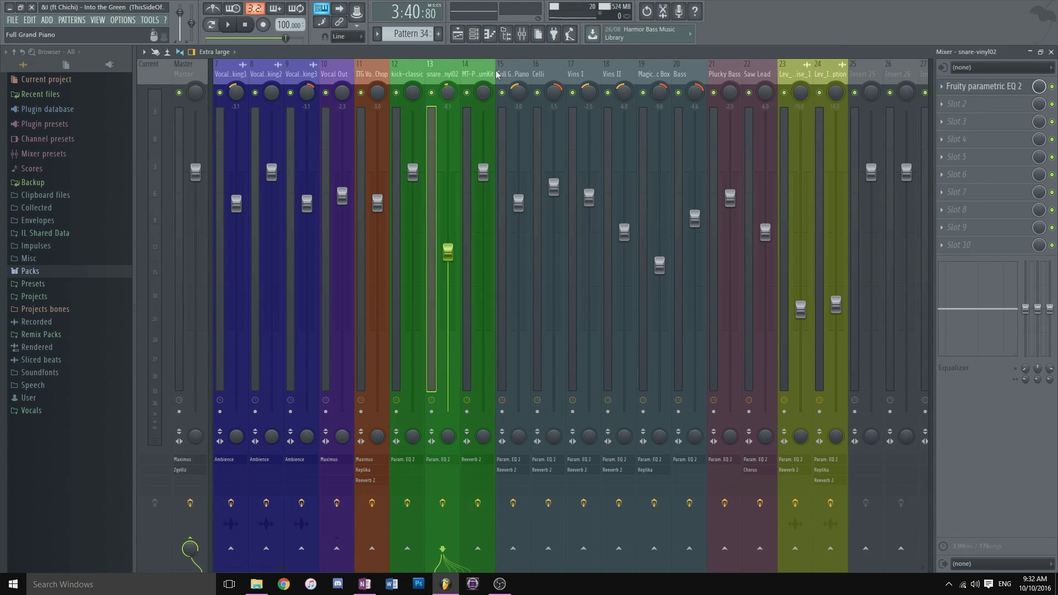
{"action": "scroll", "coordinate": [498, 75], "scroll_direction": "down", "scroll_amount": 3}
{"action": "scroll", "coordinate": [374, 83], "scroll_direction": "down", "scroll_amount": 3}
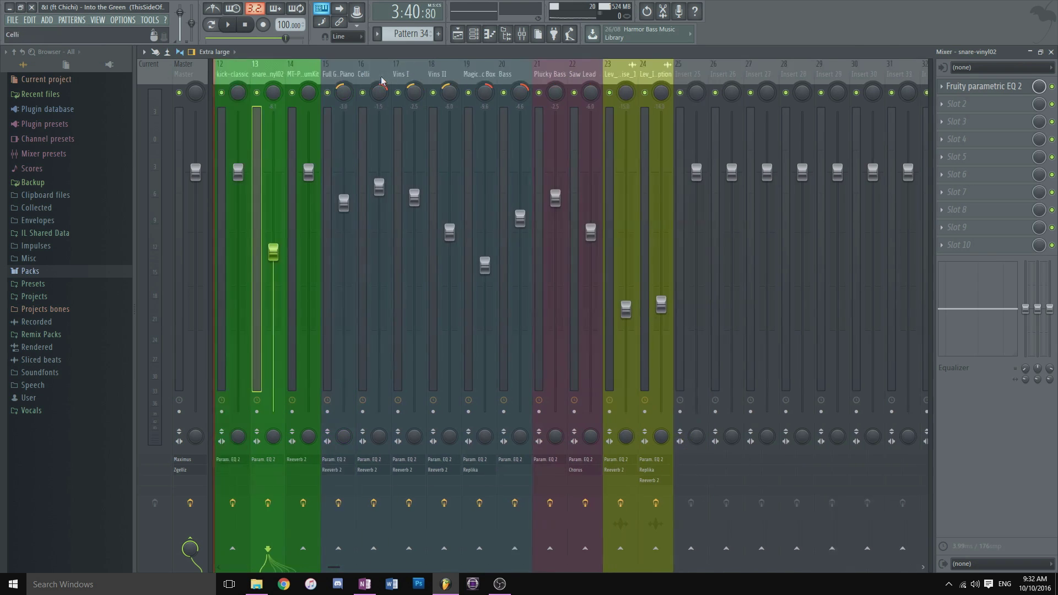
Examine the effect chains on the orchestral mixer channels, from Full Grand Piano and Celli through the violins, music box and Bass.
{"action": "left_click", "coordinate": [365, 75]}
{"action": "left_click", "coordinate": [400, 74]}
{"action": "left_click", "coordinate": [514, 77]}
{"action": "left_click", "coordinate": [442, 77]}
{"action": "left_click", "coordinate": [302, 77]}
{"action": "left_click", "coordinate": [400, 78]}
{"action": "left_click", "coordinate": [545, 77]}
{"action": "left_click", "coordinate": [442, 77]}
{"action": "left_click", "coordinate": [333, 77]}
{"action": "left_click", "coordinate": [308, 82]}
{"action": "left_click", "coordinate": [330, 77]}
{"action": "left_click", "coordinate": [443, 77]}
{"action": "left_click", "coordinate": [514, 77]}
{"action": "left_click", "coordinate": [401, 77]}
{"action": "left_click", "coordinate": [309, 81]}
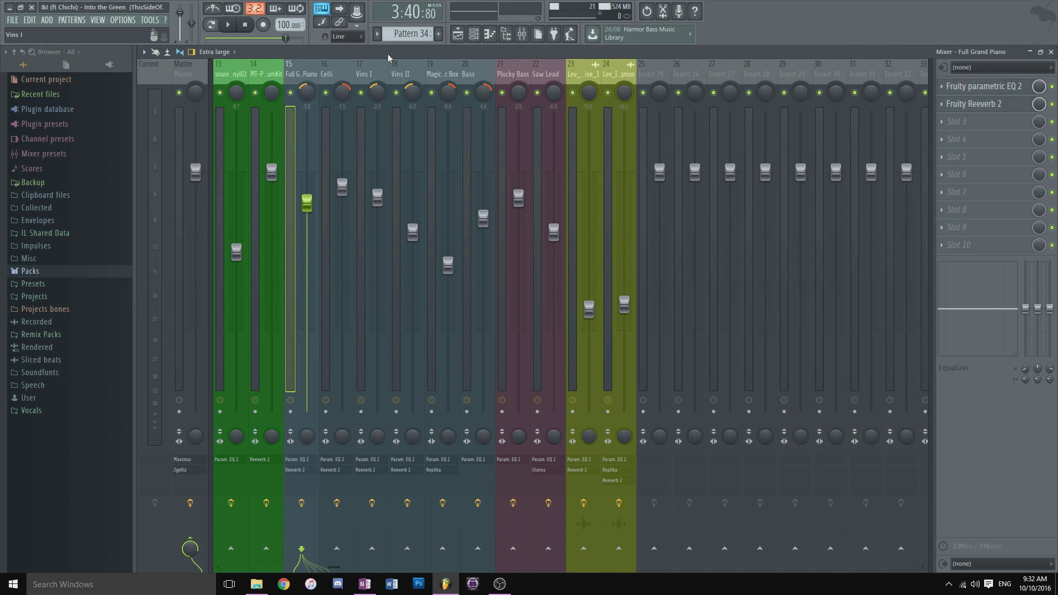
{"action": "scroll", "coordinate": [503, 72], "scroll_direction": "down", "scroll_amount": 3}
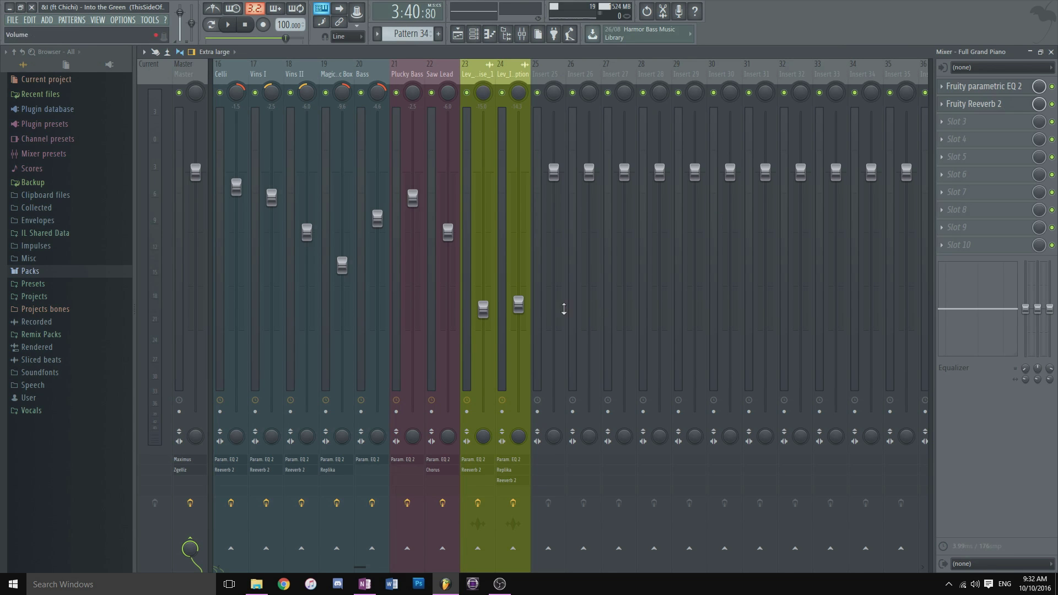
Close the mixer and return the playback position to the start of the song in the playlist.
{"action": "left_click", "coordinate": [1051, 52]}
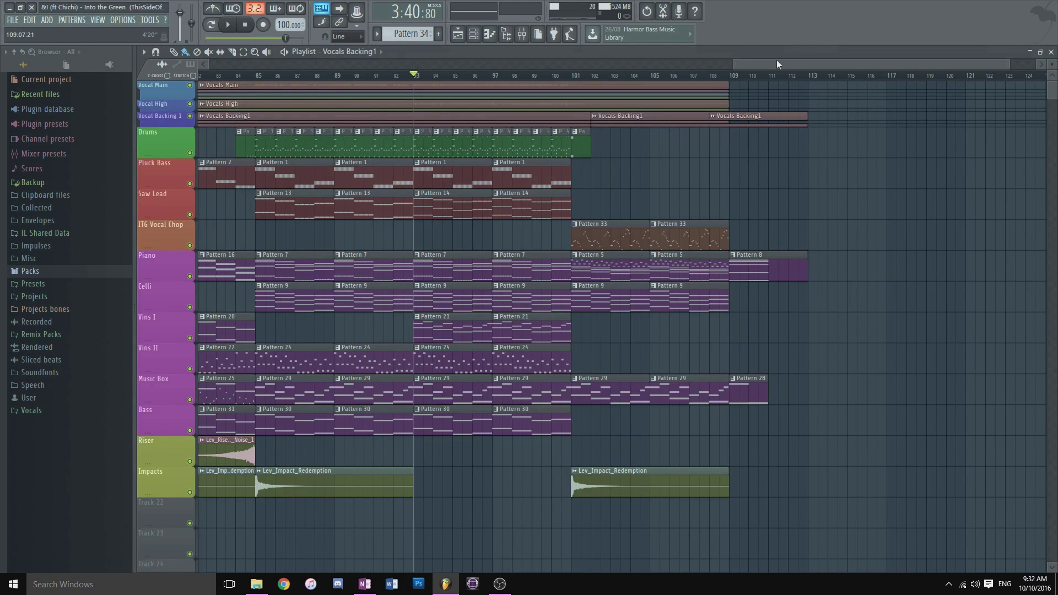
{"action": "scroll", "coordinate": [729, 88], "scroll_direction": "left", "scroll_amount": 5}
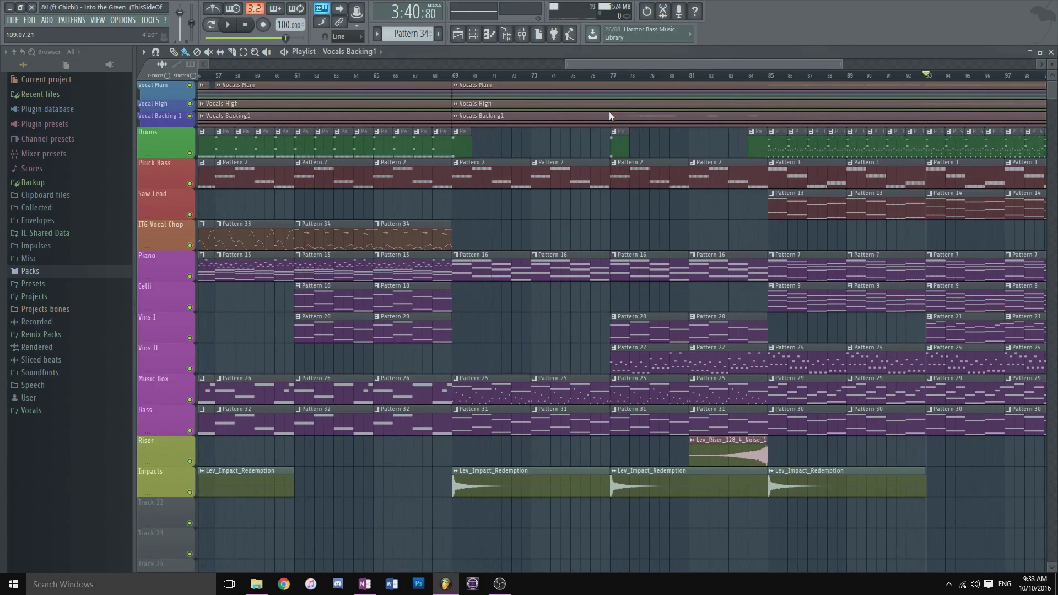
{"action": "scroll", "coordinate": [610, 111], "scroll_direction": "right", "scroll_amount": 8}
{"action": "scroll", "coordinate": [818, 146], "scroll_direction": "left", "scroll_amount": 20}
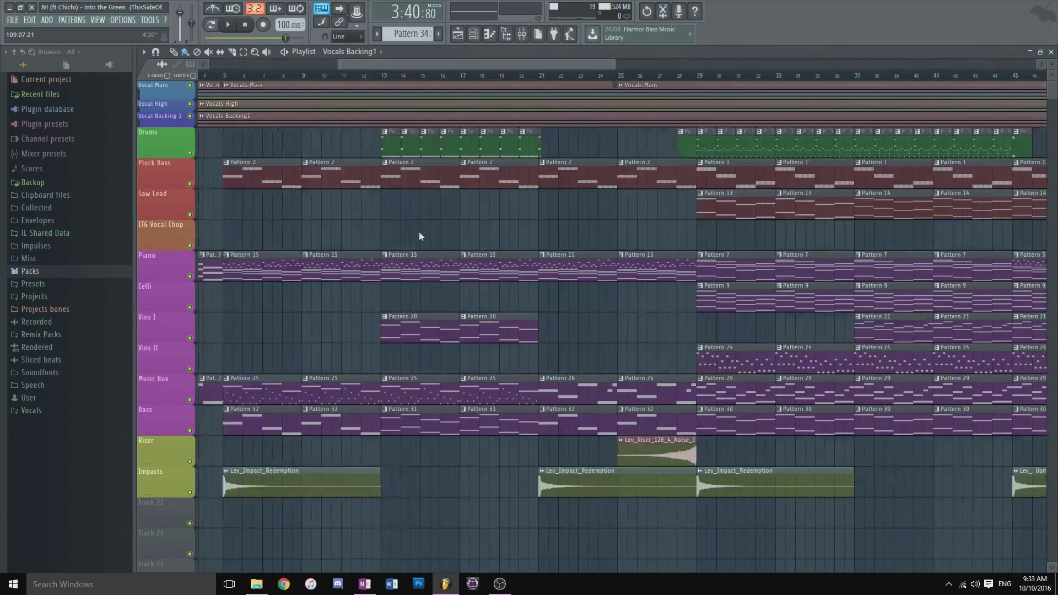
{"action": "scroll", "coordinate": [703, 244], "scroll_direction": "left", "scroll_amount": 20}
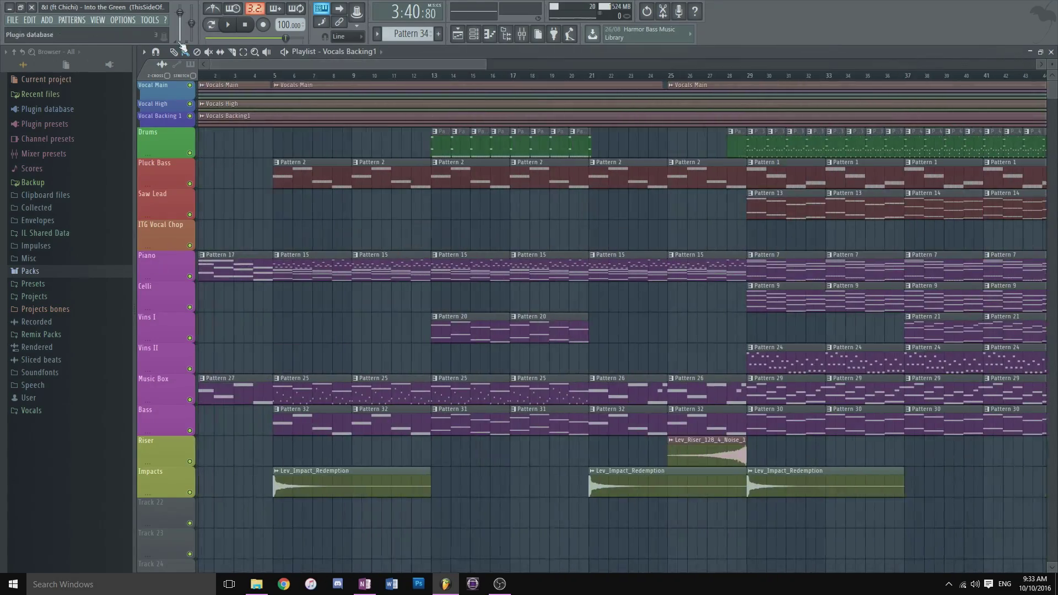
{"action": "left_click_drag", "start_coordinate": [244, 34], "coordinate": [206, 36]}
{"action": "scroll", "coordinate": [291, 80], "scroll_direction": "down", "scroll_amount": 6}
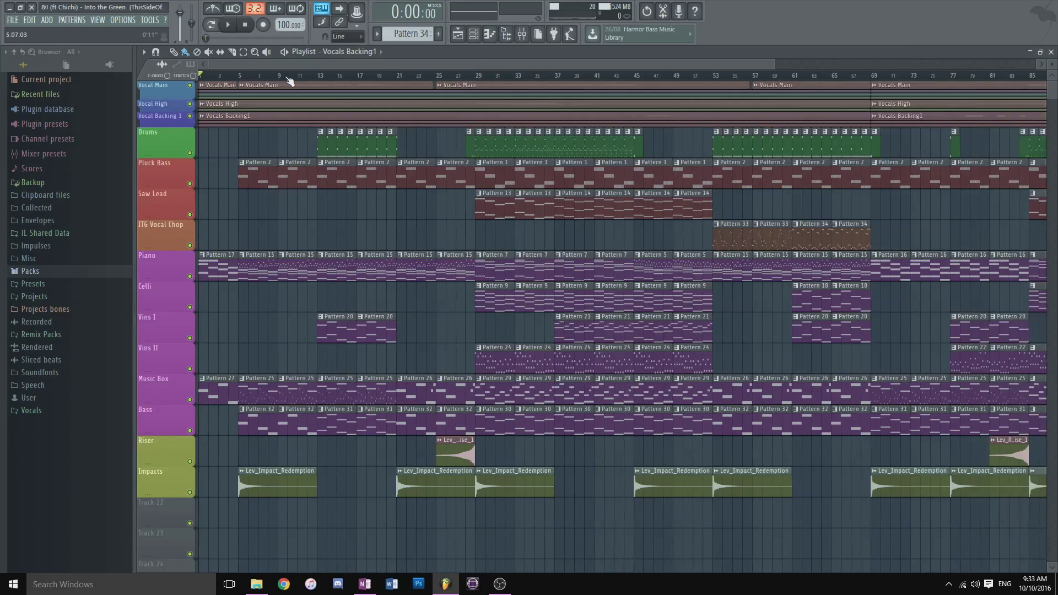
{"action": "scroll", "coordinate": [290, 80], "scroll_direction": "down", "scroll_amount": 1}
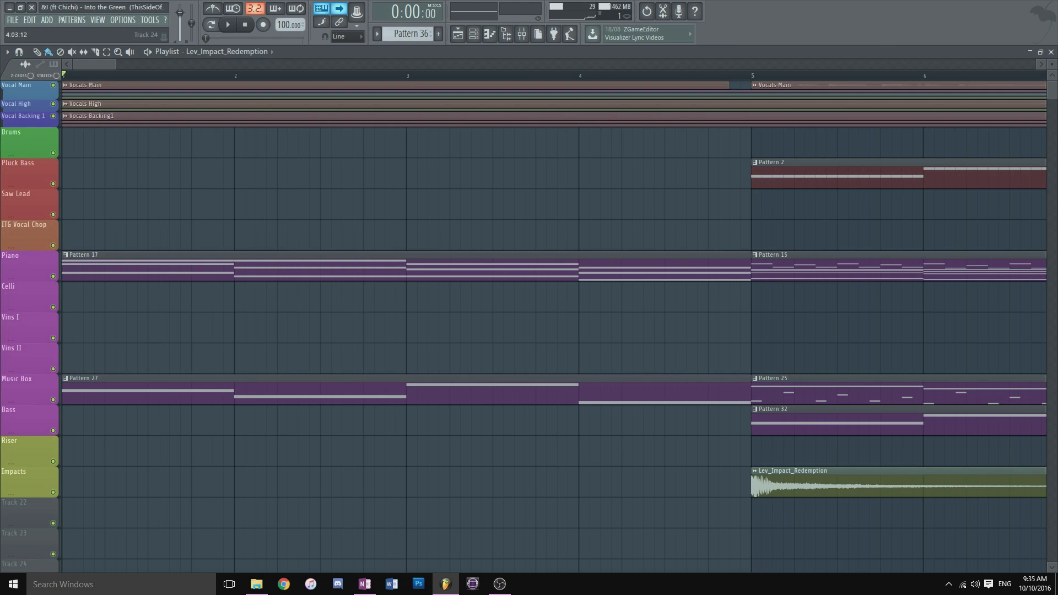
Play the full song from the beginning with a wider stretch of the arrangement in view.
{"action": "key", "text": "space"}
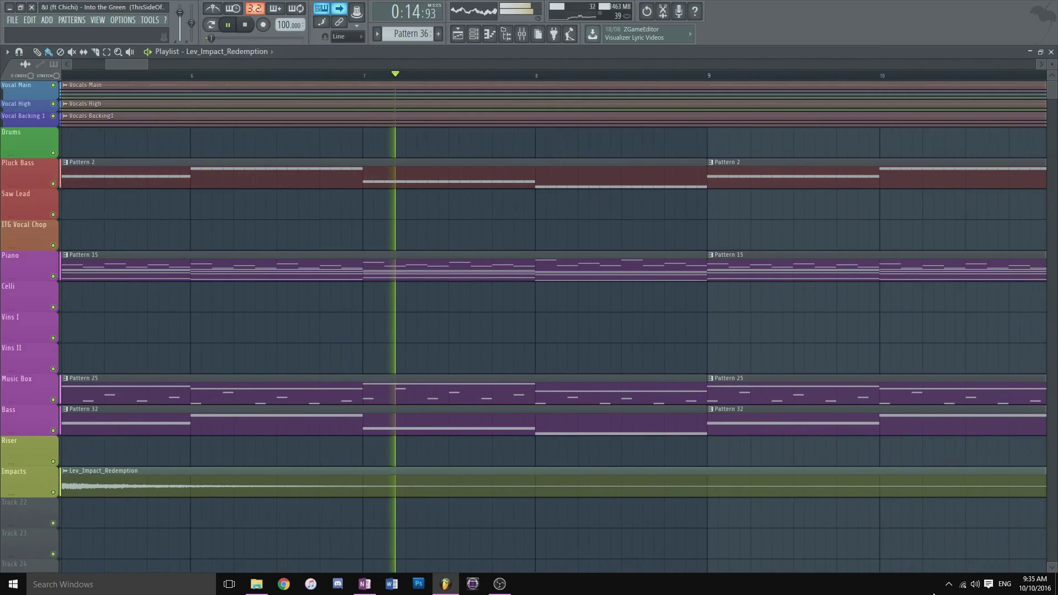
{"action": "scroll", "coordinate": [799, 82], "scroll_direction": "down", "scroll_amount": 4}
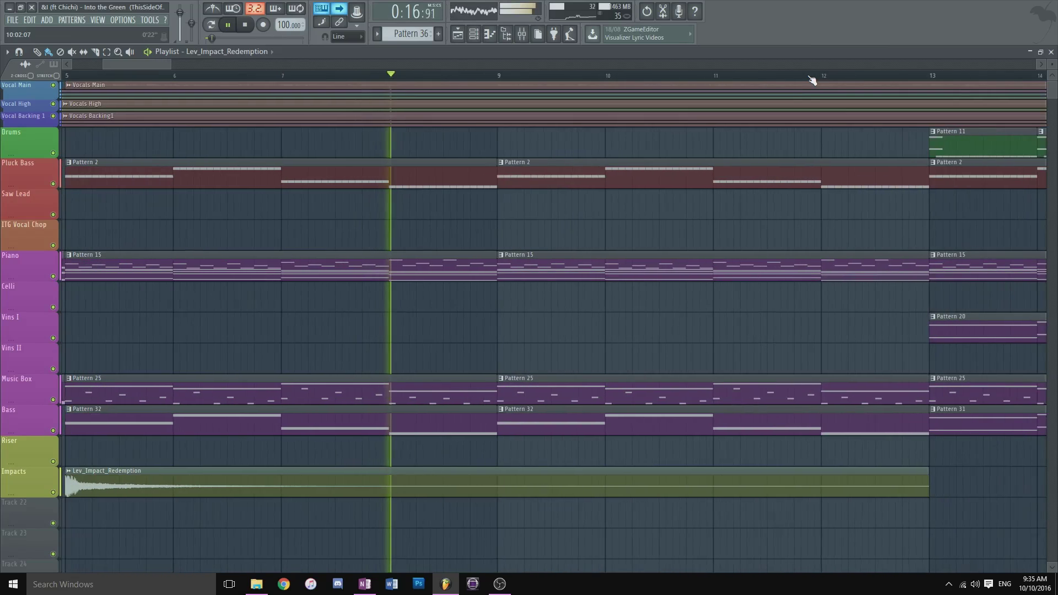